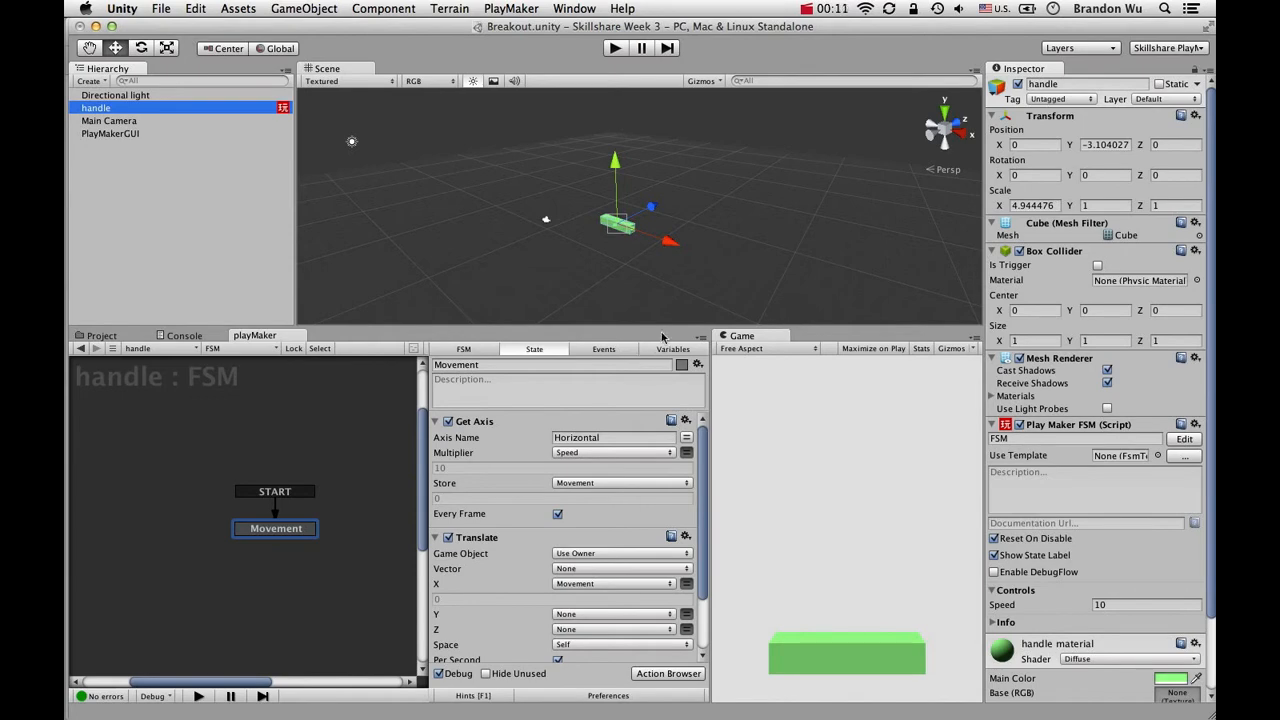
# Rename the handle object to PlayerBar.
pyautogui.click(168, 134)
pyautogui.click(166, 108)
pyautogui.click(132, 157)
pyautogui.click(112, 108)
pyautogui.click(1080, 85)
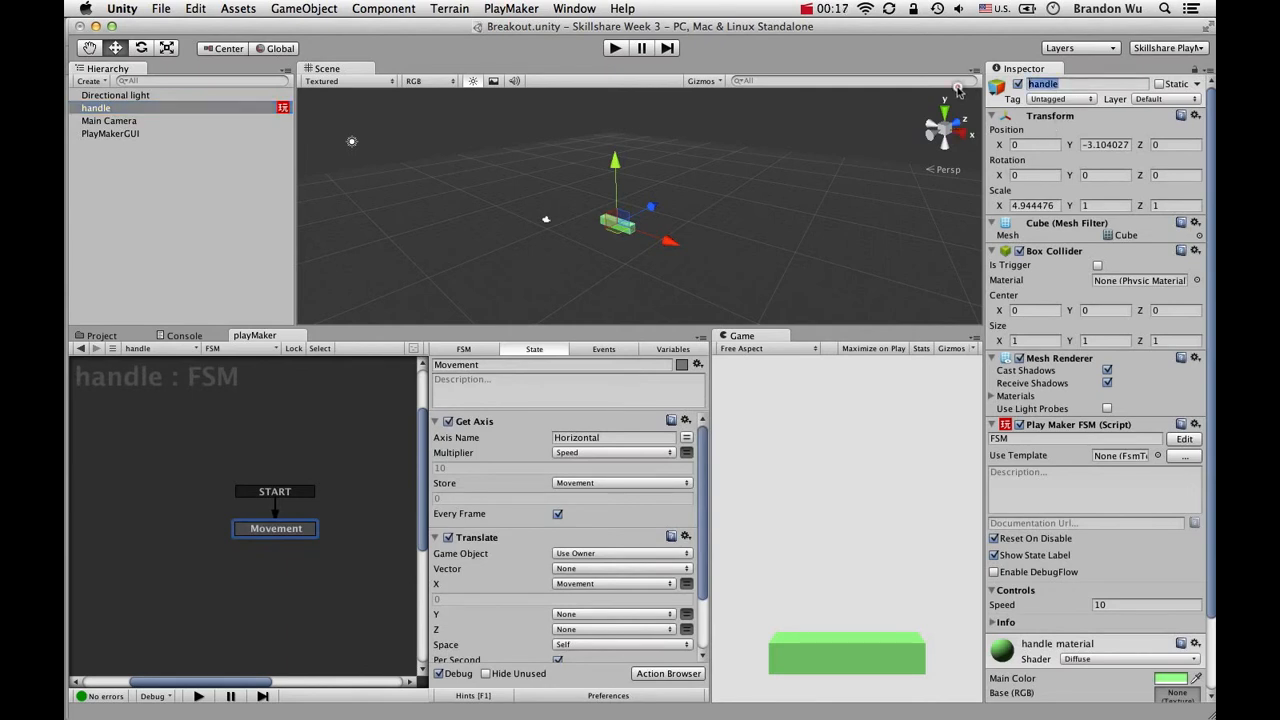
pyautogui.doubleClick(1031, 85)
pyautogui.write('Player')
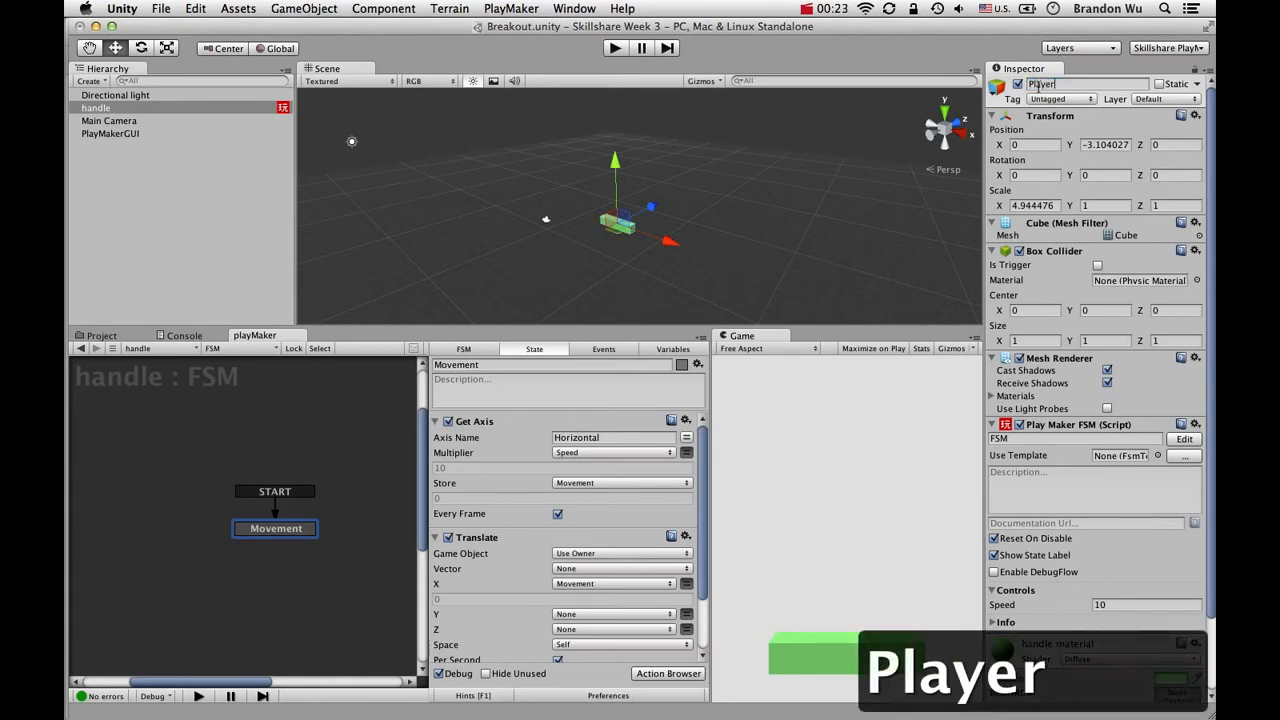
pyautogui.write('Bar')
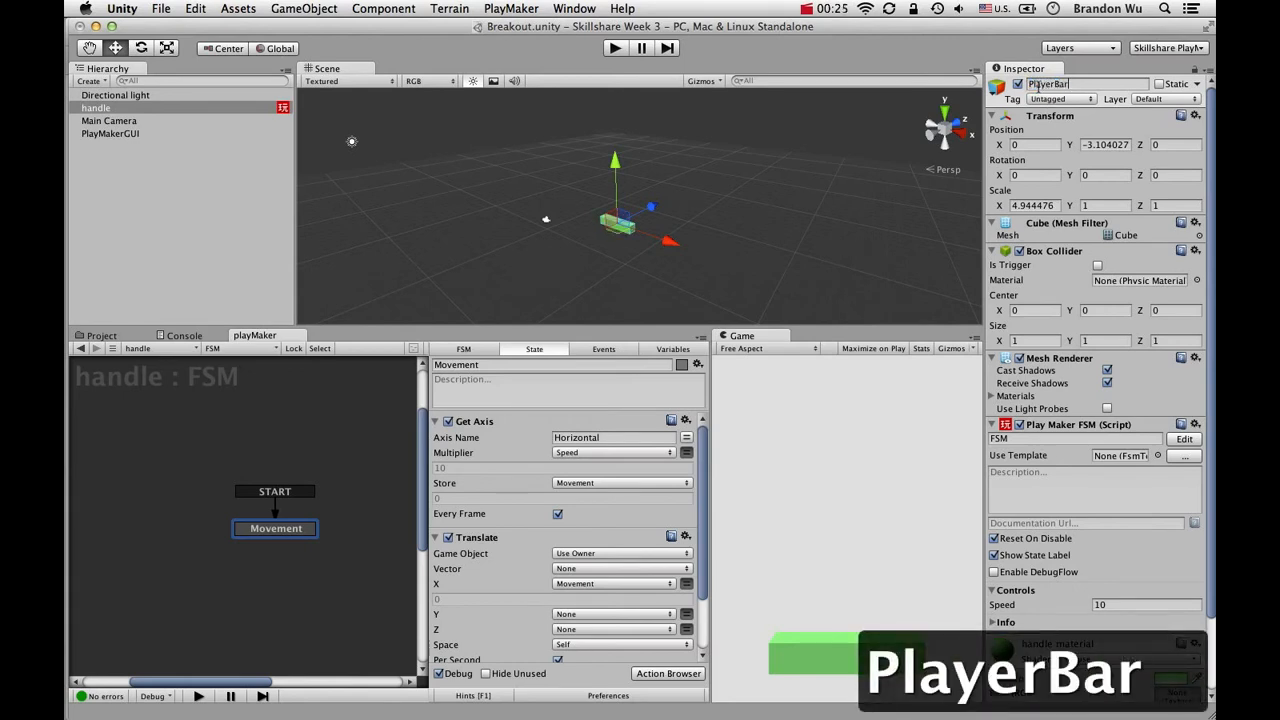
pyautogui.press('Return')
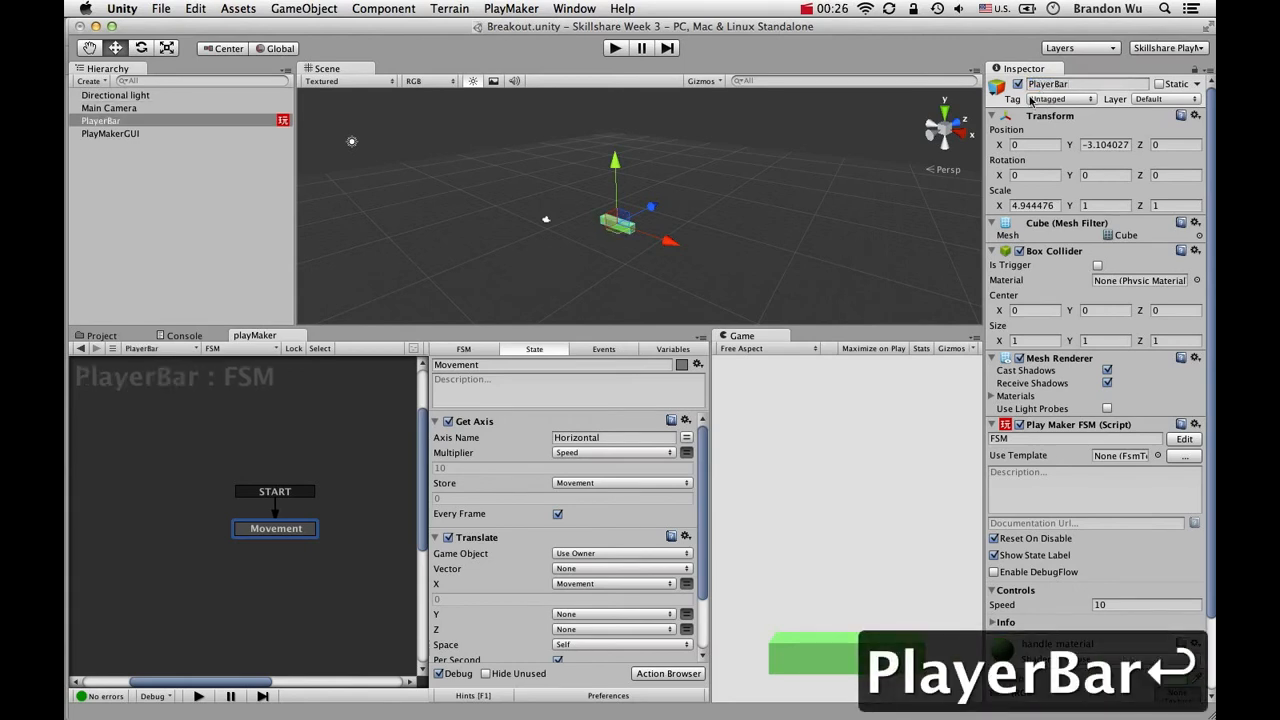
# Clear the object selection and save the Breakout scene.
pyautogui.click(215, 133)
pyautogui.click(217, 119)
pyautogui.click(217, 191)
pyautogui.press('super+s')
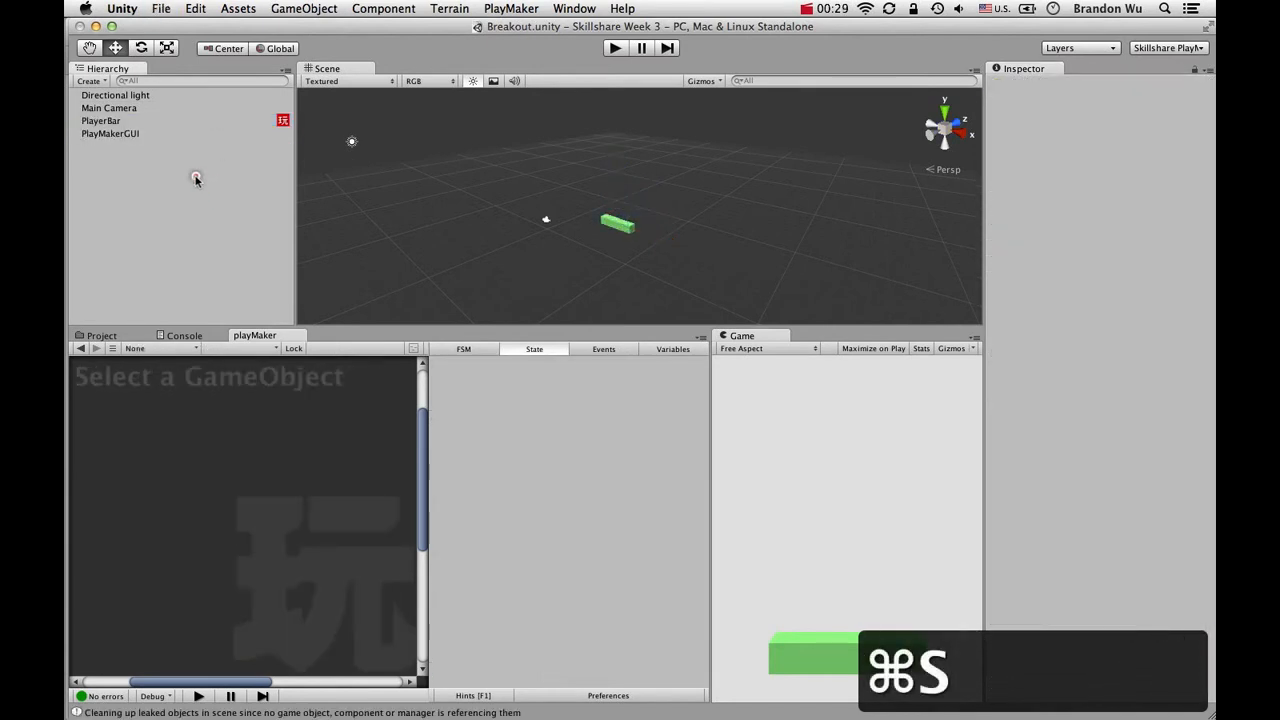
# Create a sphere named Ball and reset its position to the origin.
pyautogui.click(90, 81)
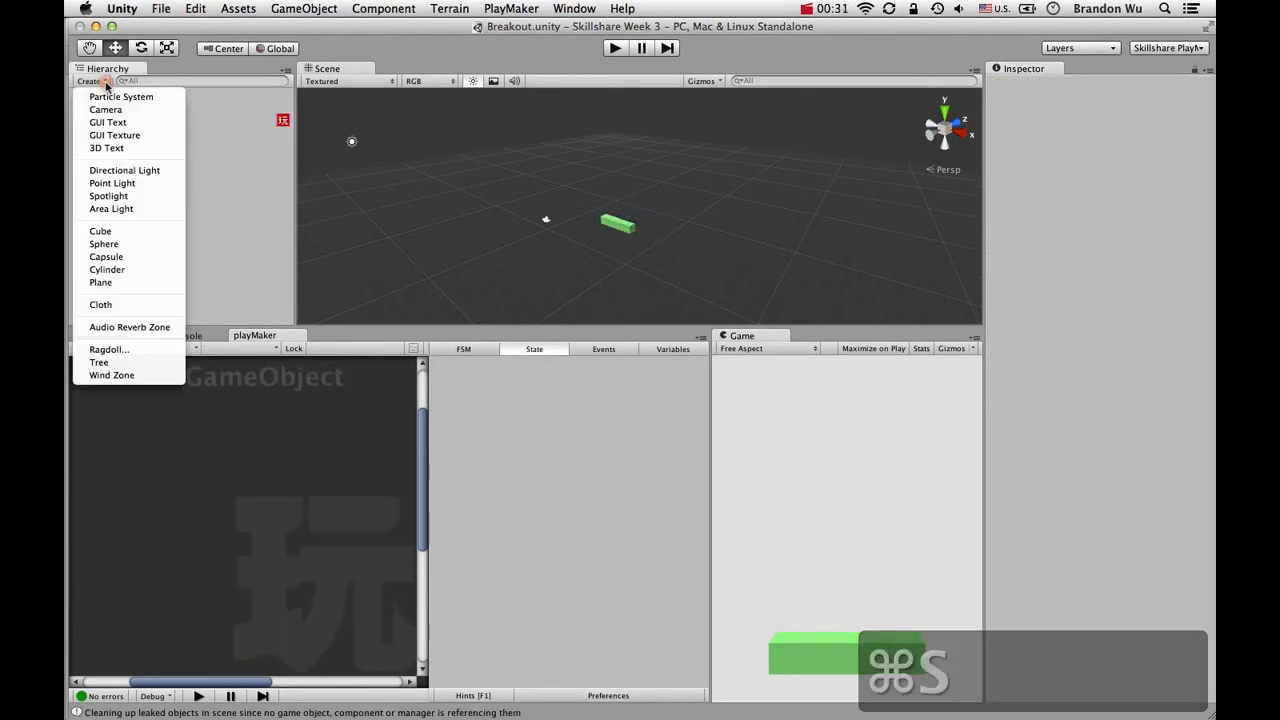
pyautogui.click(122, 244)
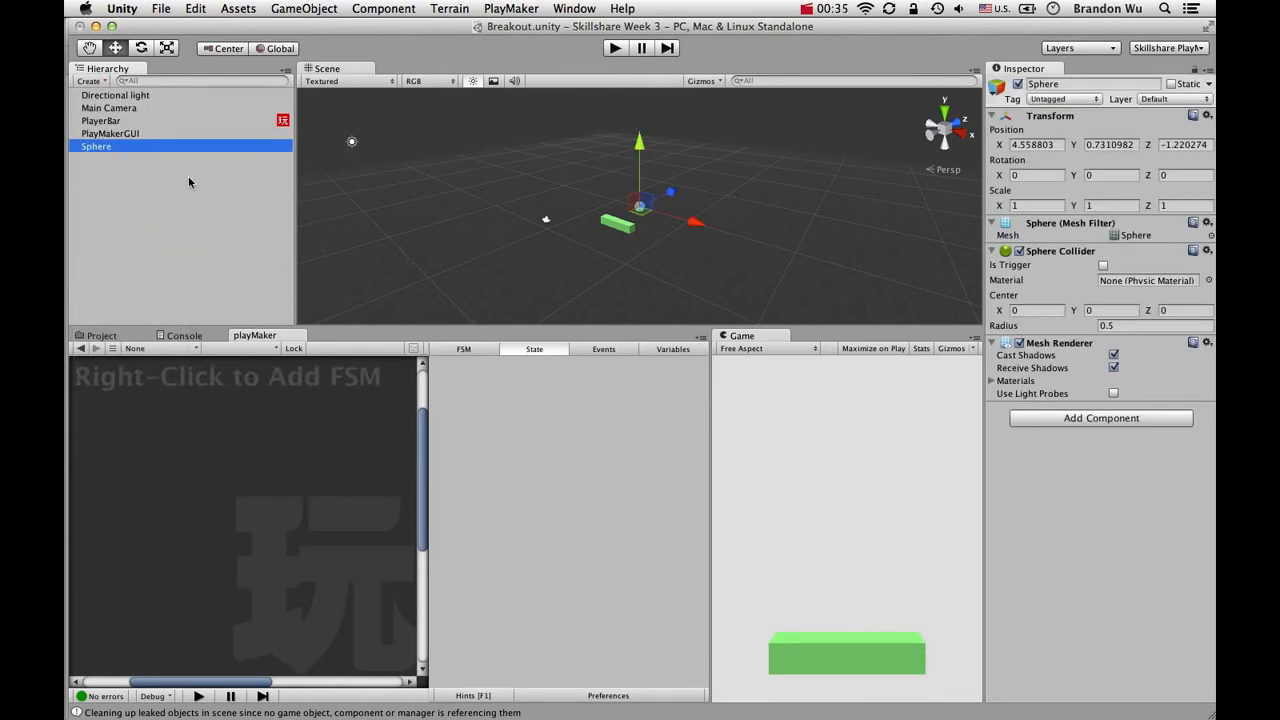
pyautogui.press('Return')
pyautogui.write('Ball')
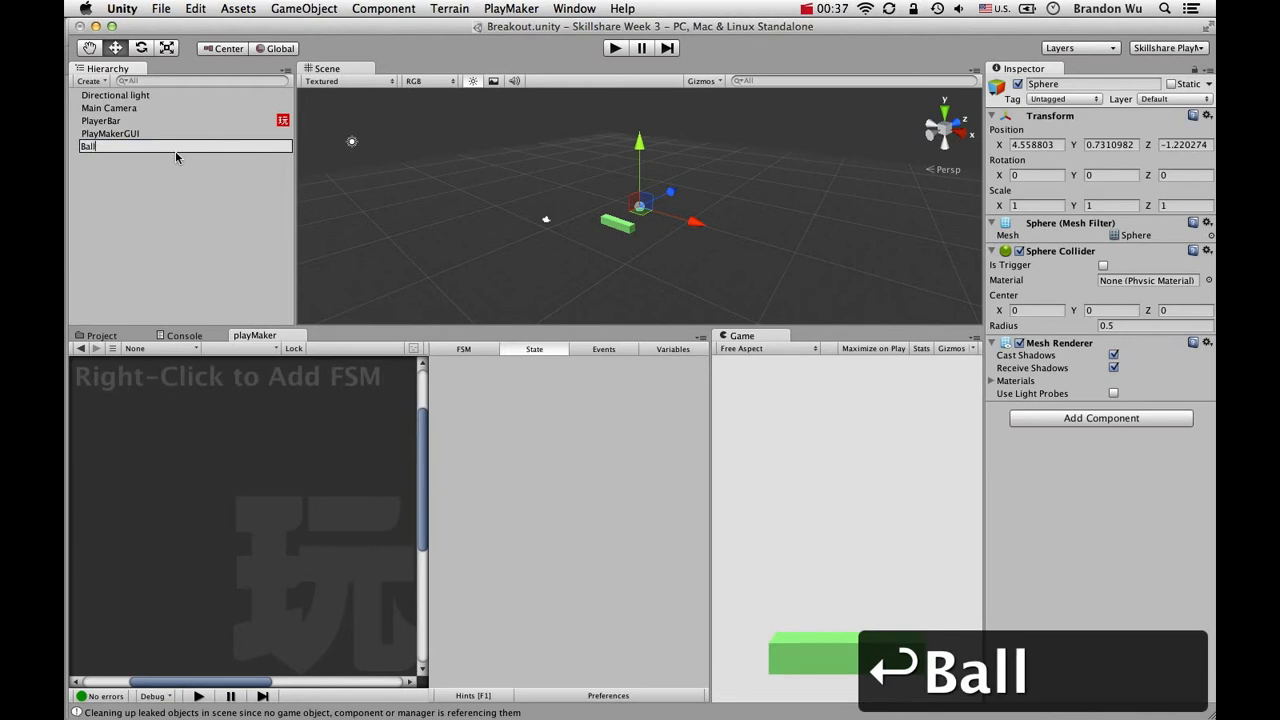
pyautogui.press('Return')
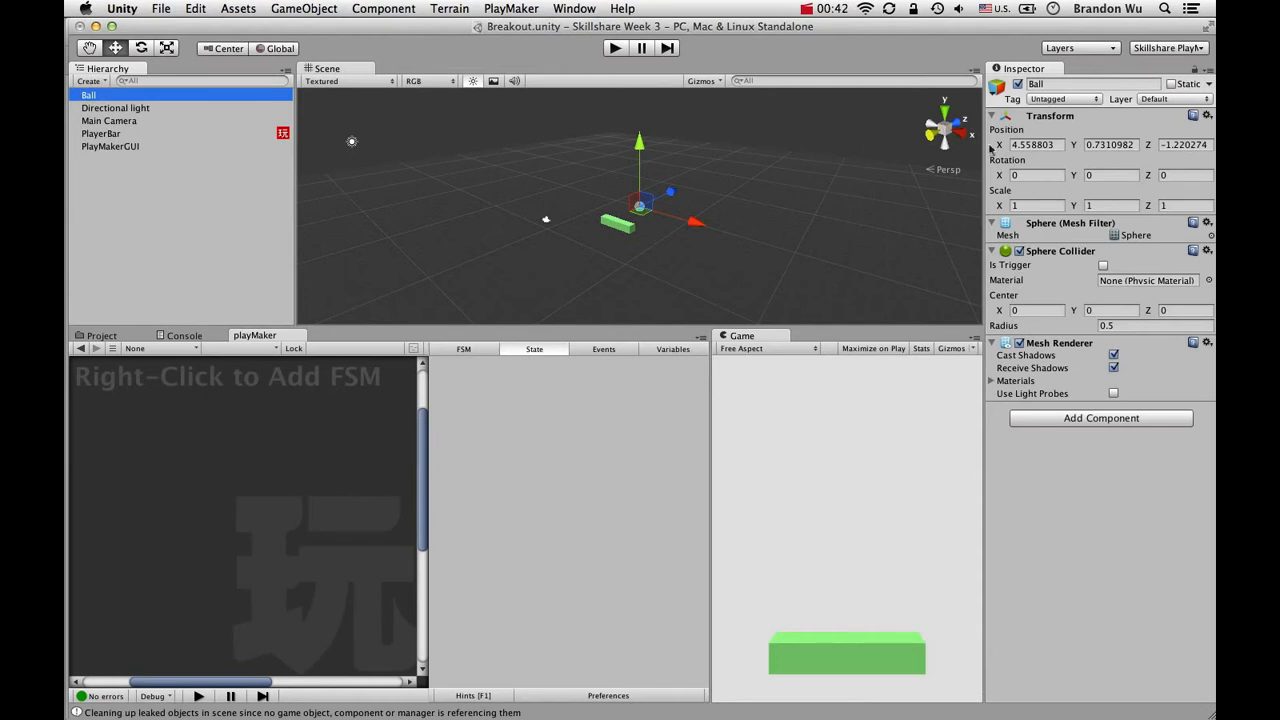
pyautogui.click(1207, 117)
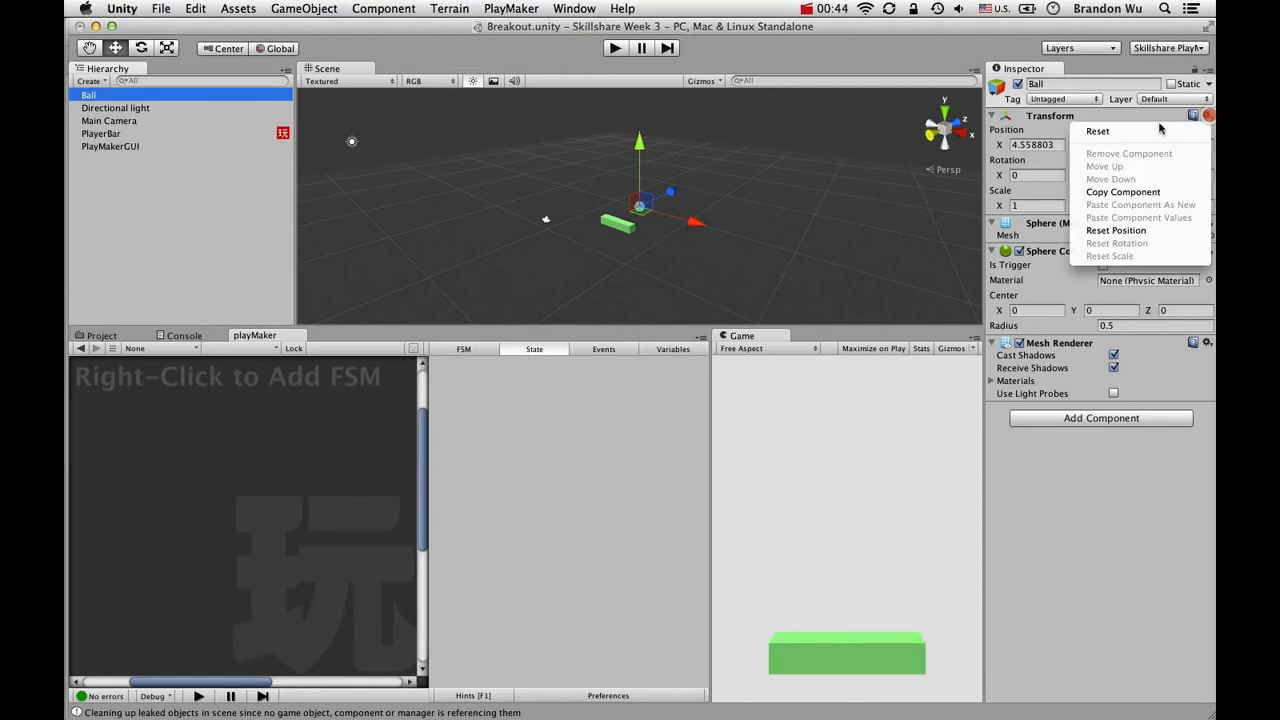
pyautogui.click(1128, 230)
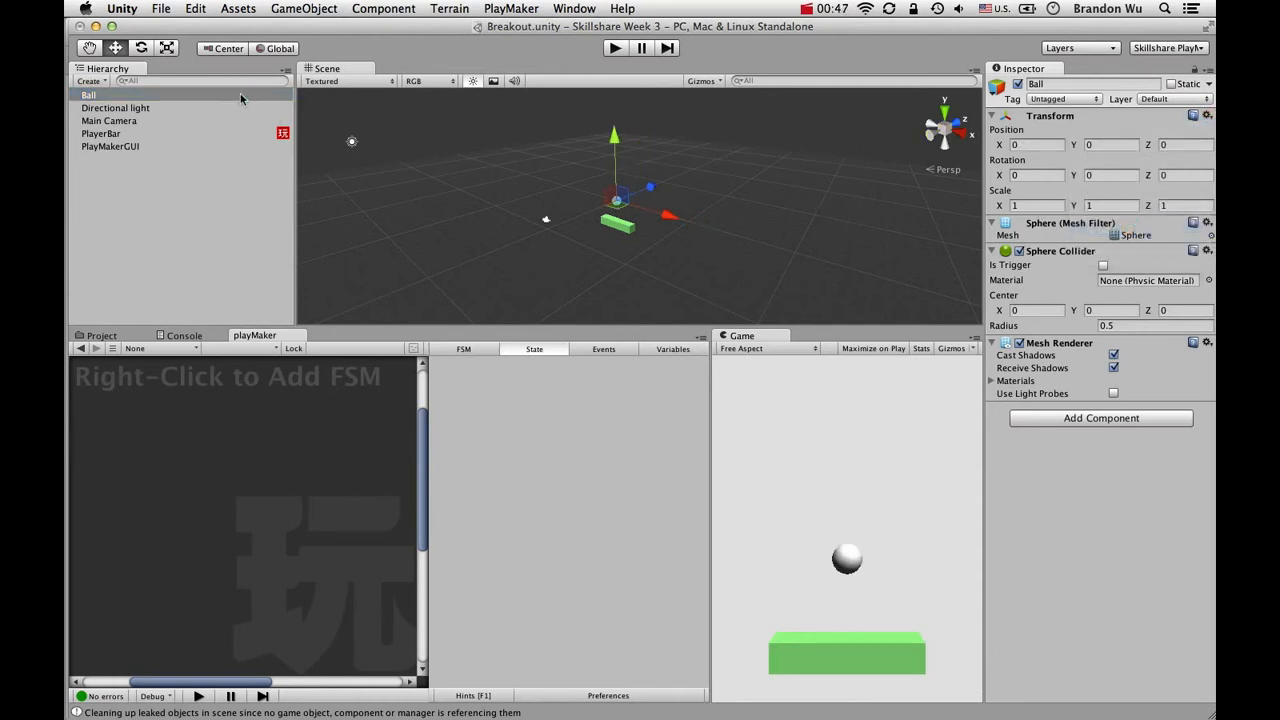
# Enlarge the Scene view and examine the Ball's alignment with the PlayerBar from the top and right, ending in a non-perspective top view.
pyautogui.doubleClick(245, 95)
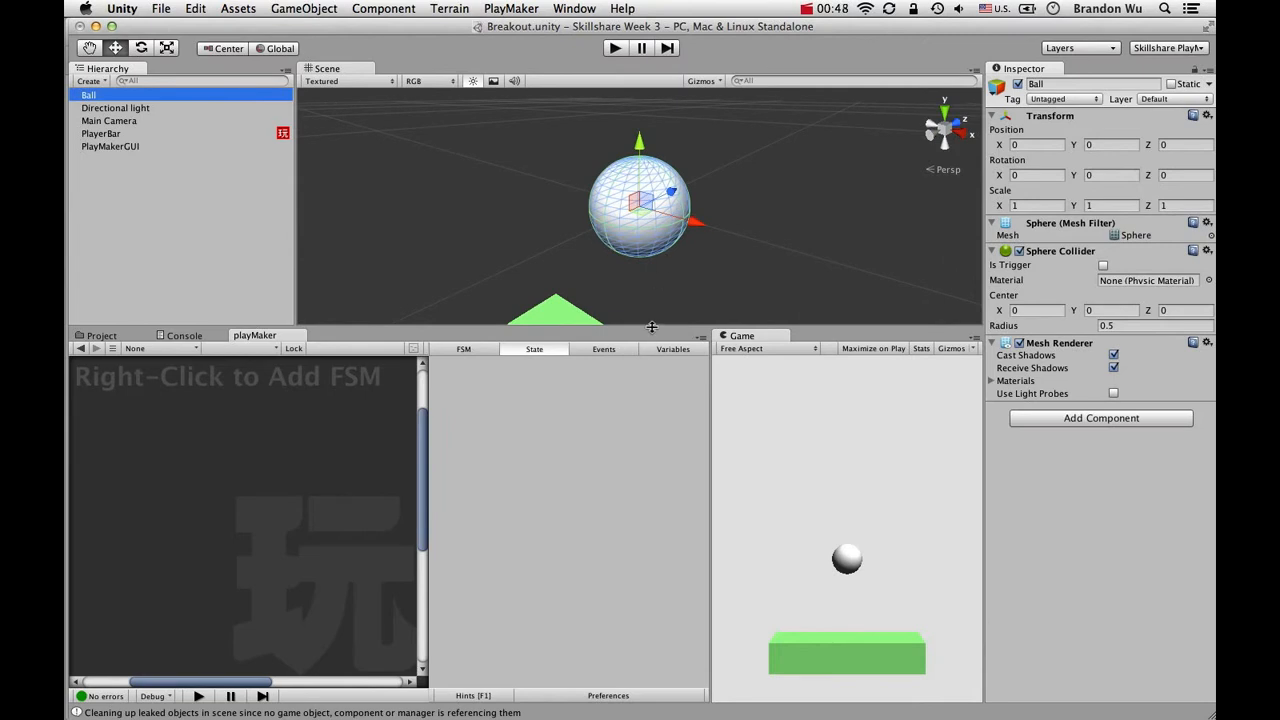
pyautogui.moveTo(651, 327); pyautogui.dragTo(648, 526)
pyautogui.scroll(-5, 642, 482)
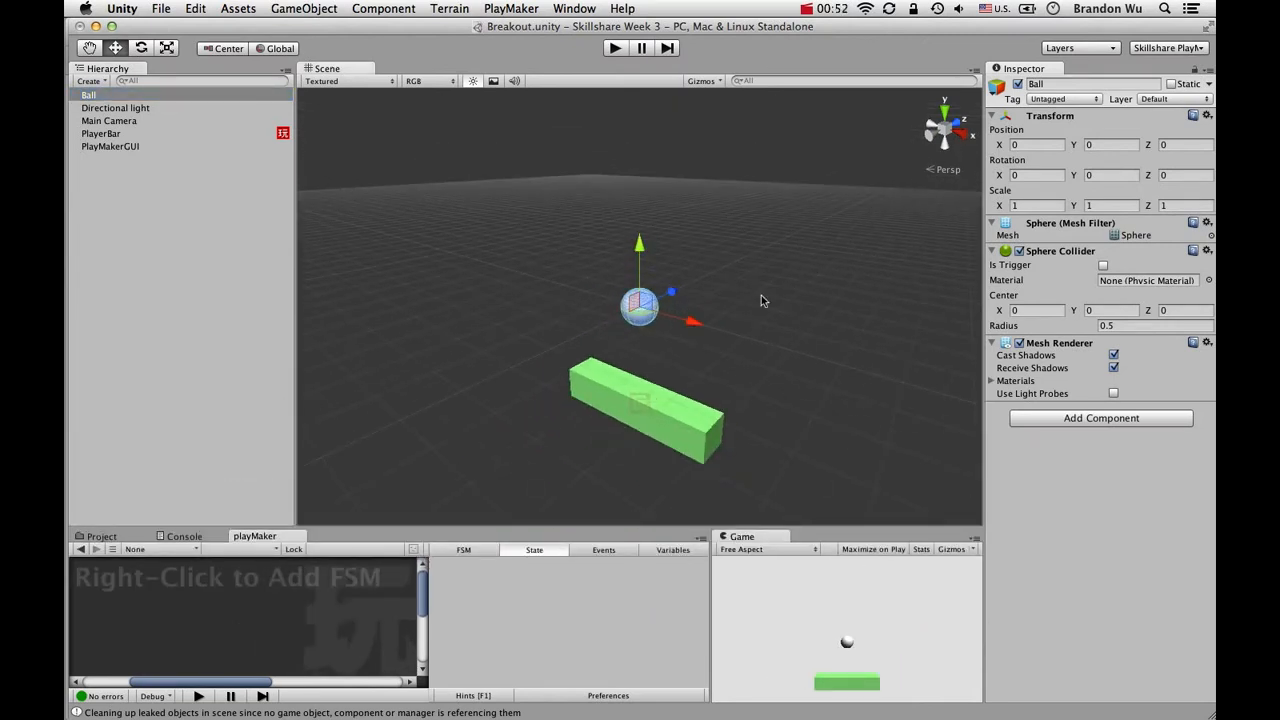
pyautogui.moveTo(788, 422); pyautogui.dragTo(854, 443, button='right')
pyautogui.moveTo(683, 407); pyautogui.dragTo(743, 457, button='middle')
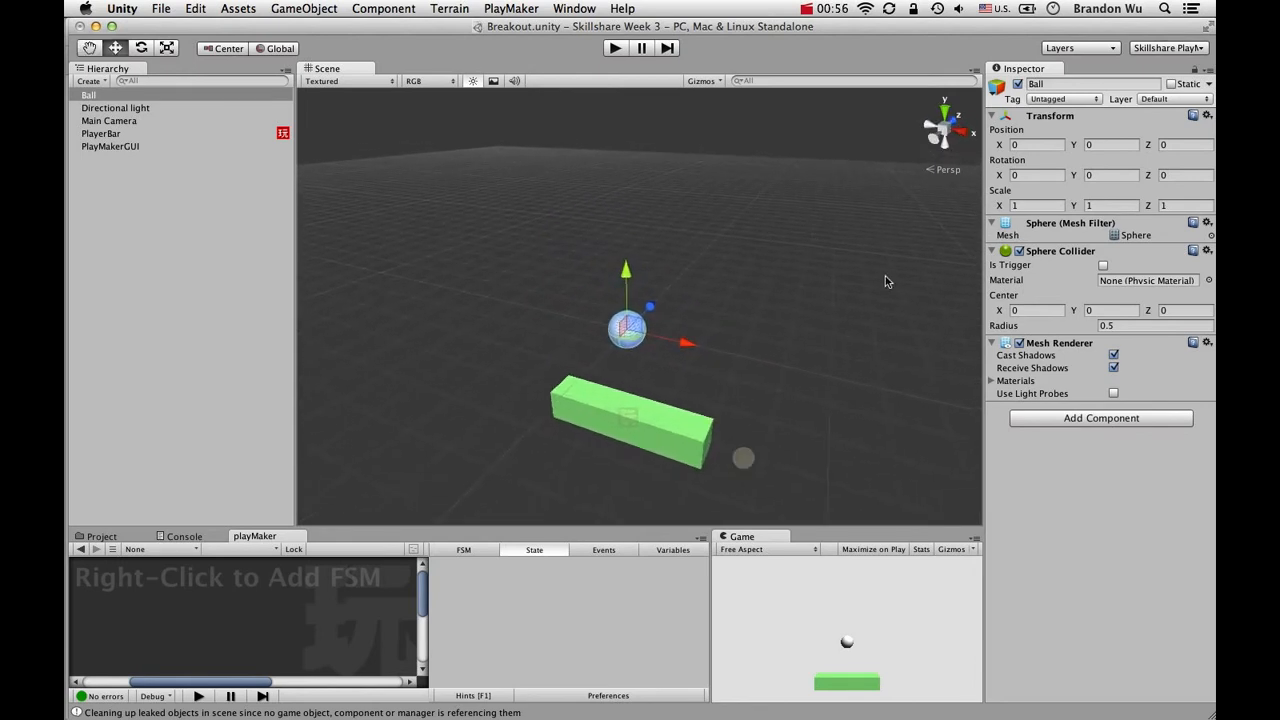
pyautogui.click(946, 115)
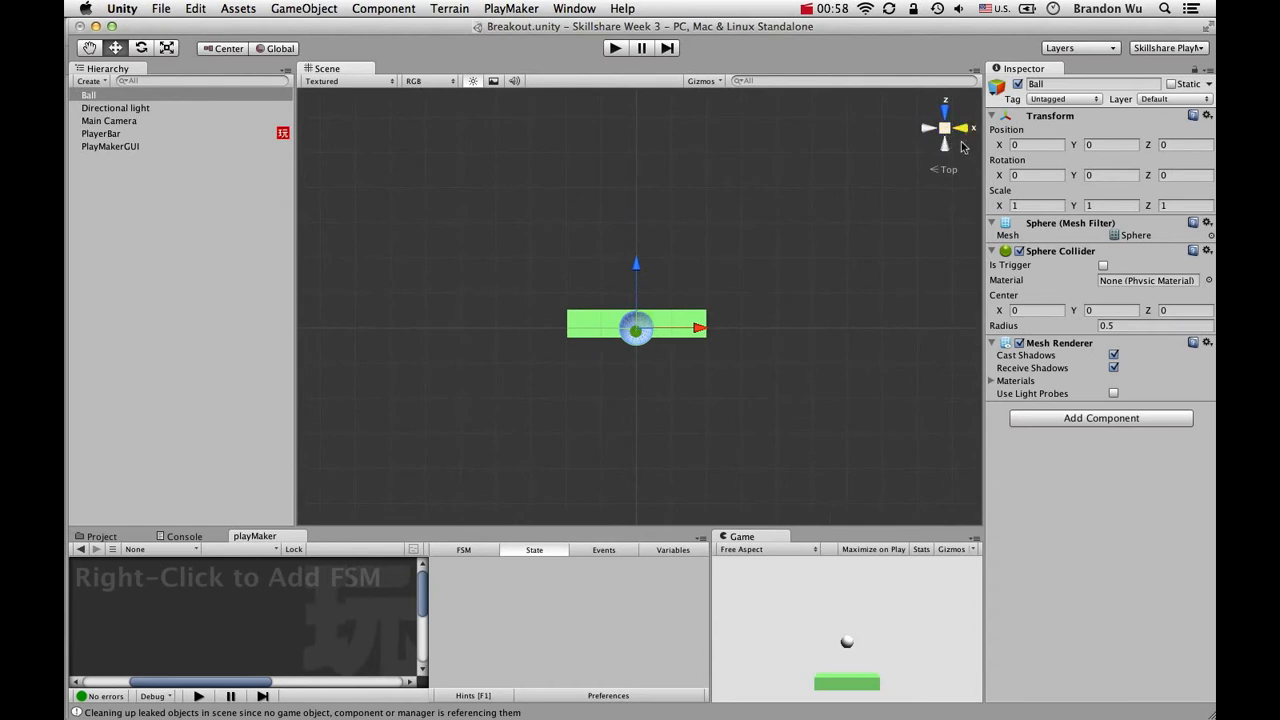
pyautogui.click(963, 131)
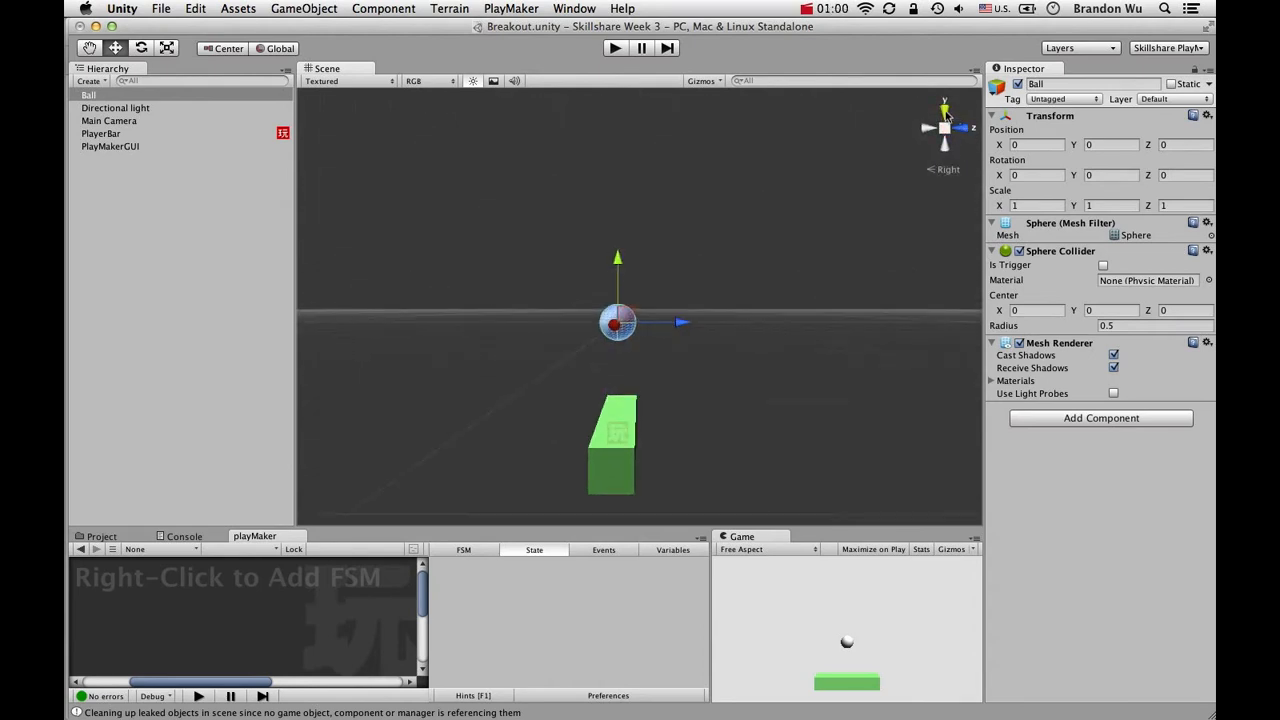
pyautogui.click(946, 115)
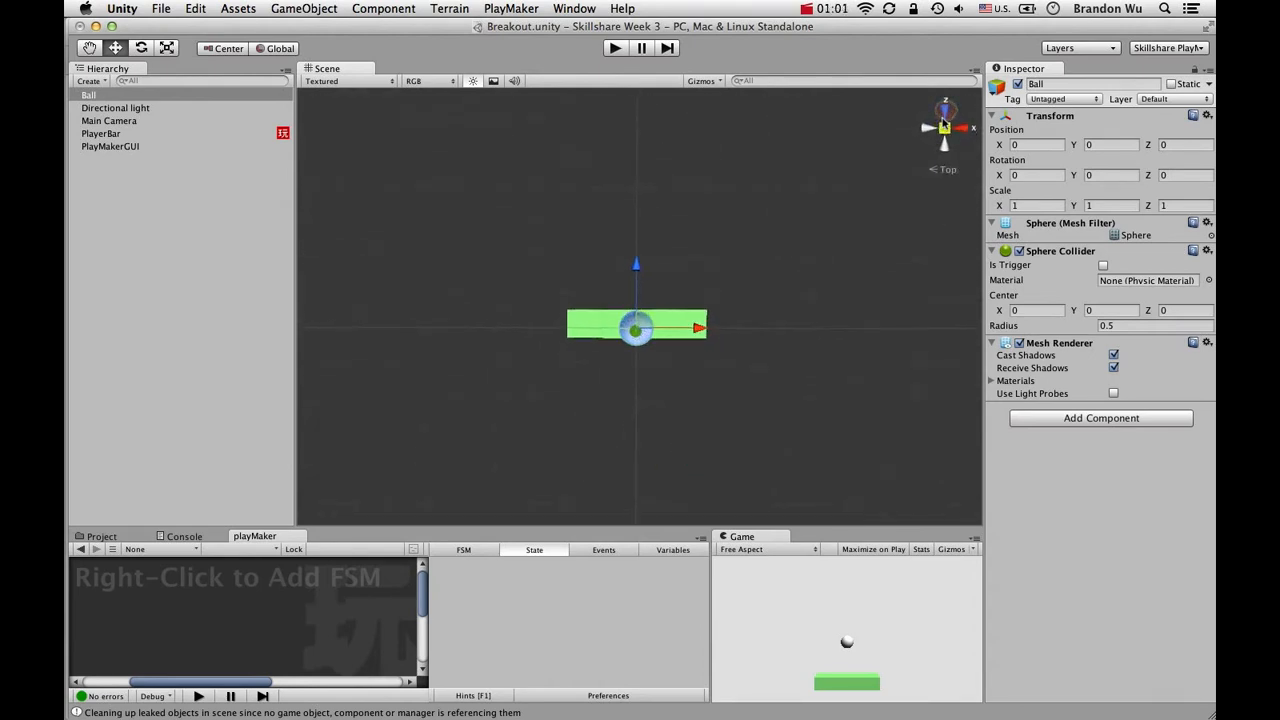
pyautogui.click(947, 172)
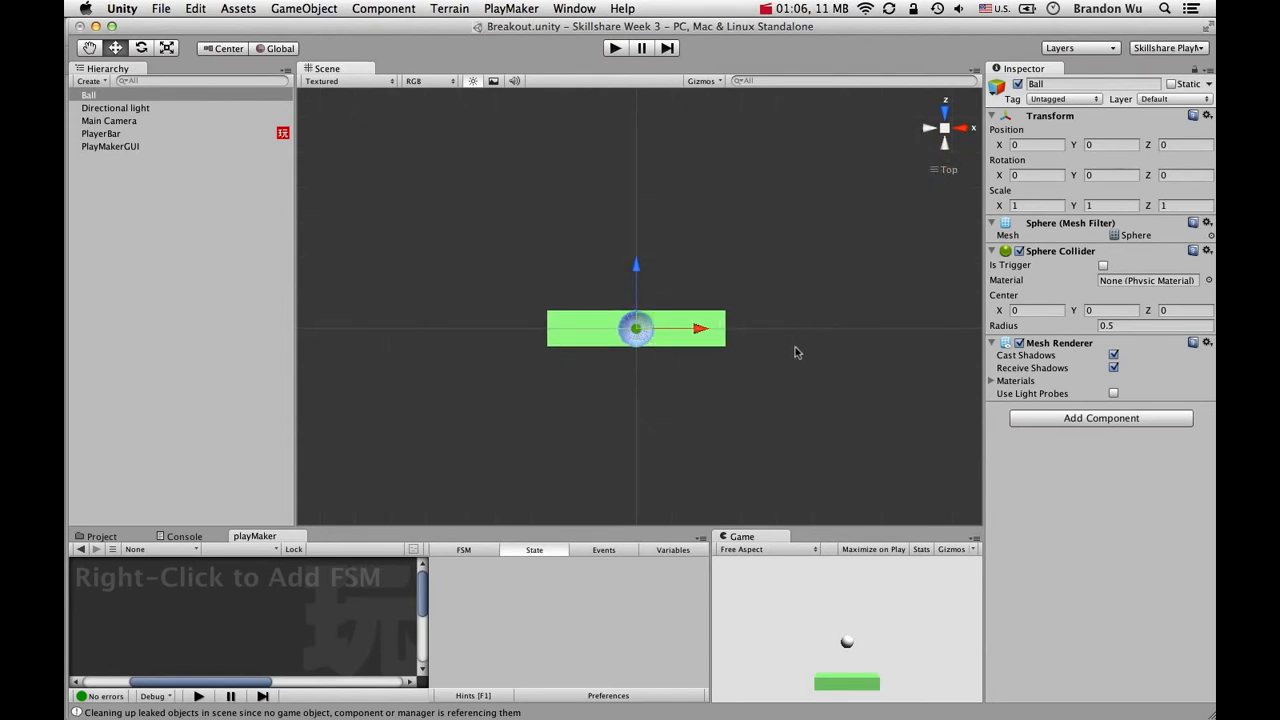
pyautogui.scroll(4, 790, 345)
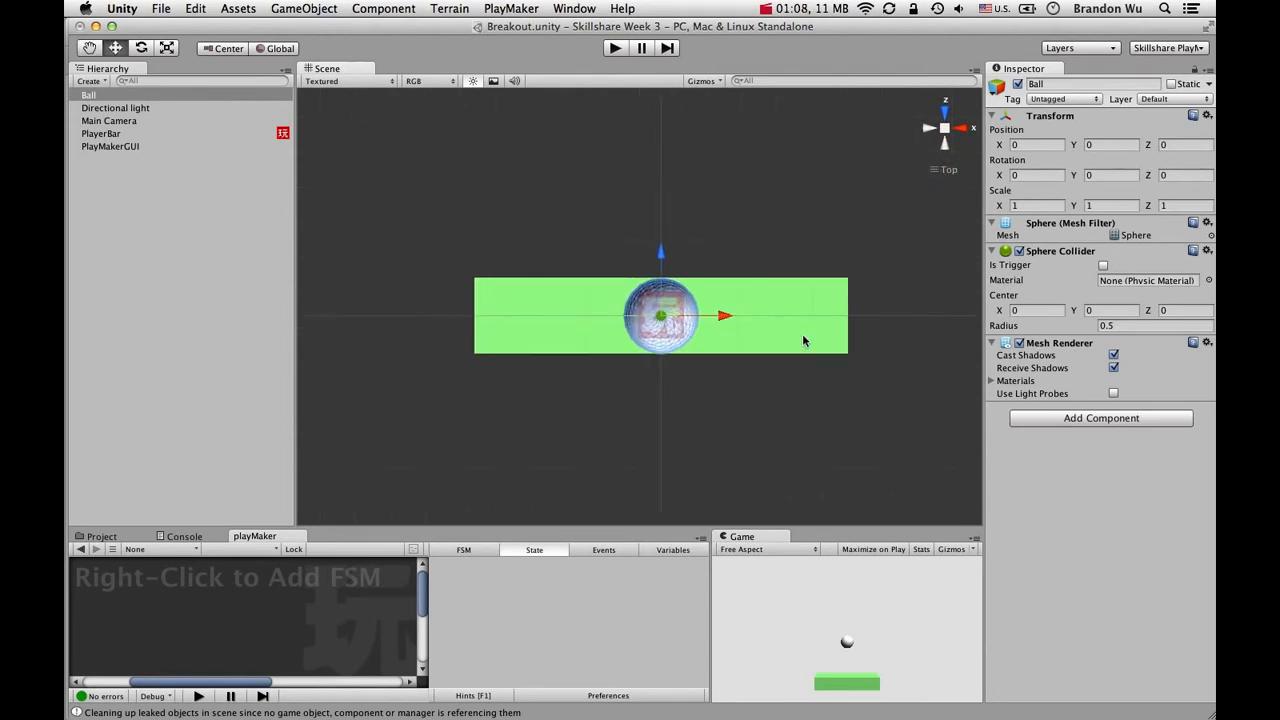
pyautogui.scroll(4, 805, 342)
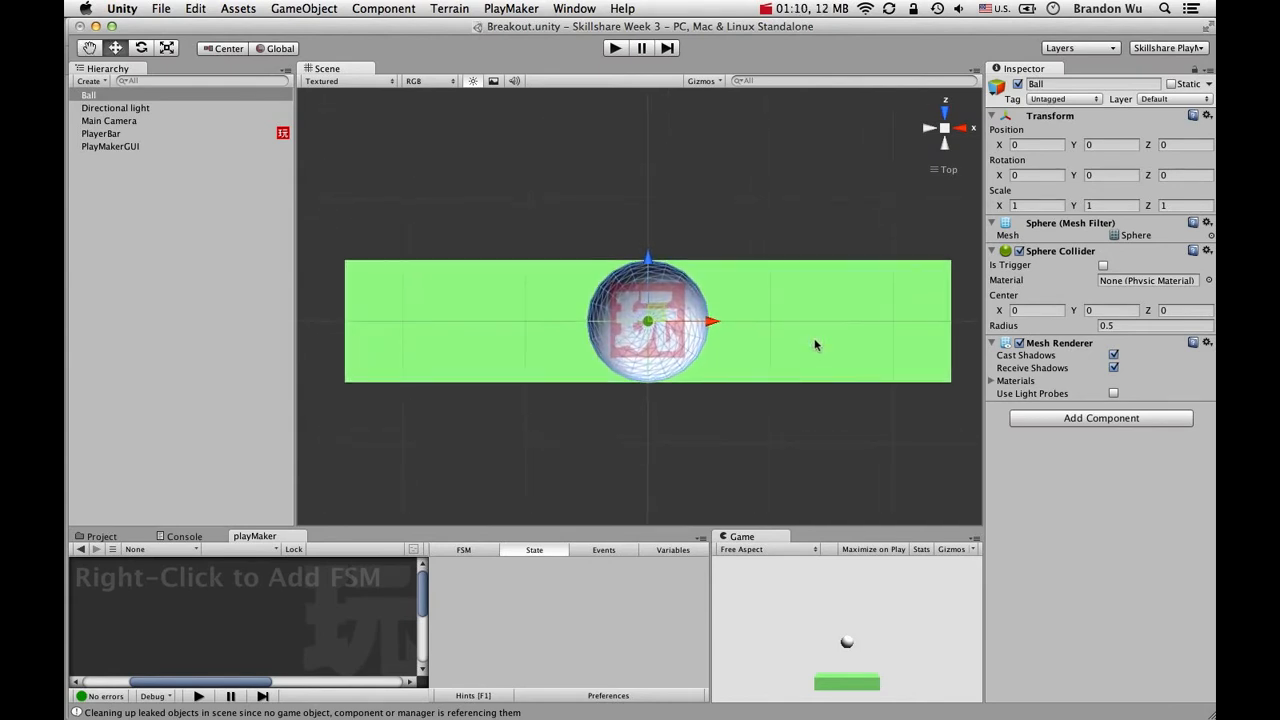
# Nudge the Ball slightly in the top view, and set its position back to X 0, Y 0, Z 0.
pyautogui.moveTo(654, 320)
pyautogui.mouseDown()
pyautogui.moveTo(657, 300)
pyautogui.moveTo(613, 360)
pyautogui.moveTo(695, 355)
pyautogui.moveTo(655, 312)
pyautogui.mouseUp()
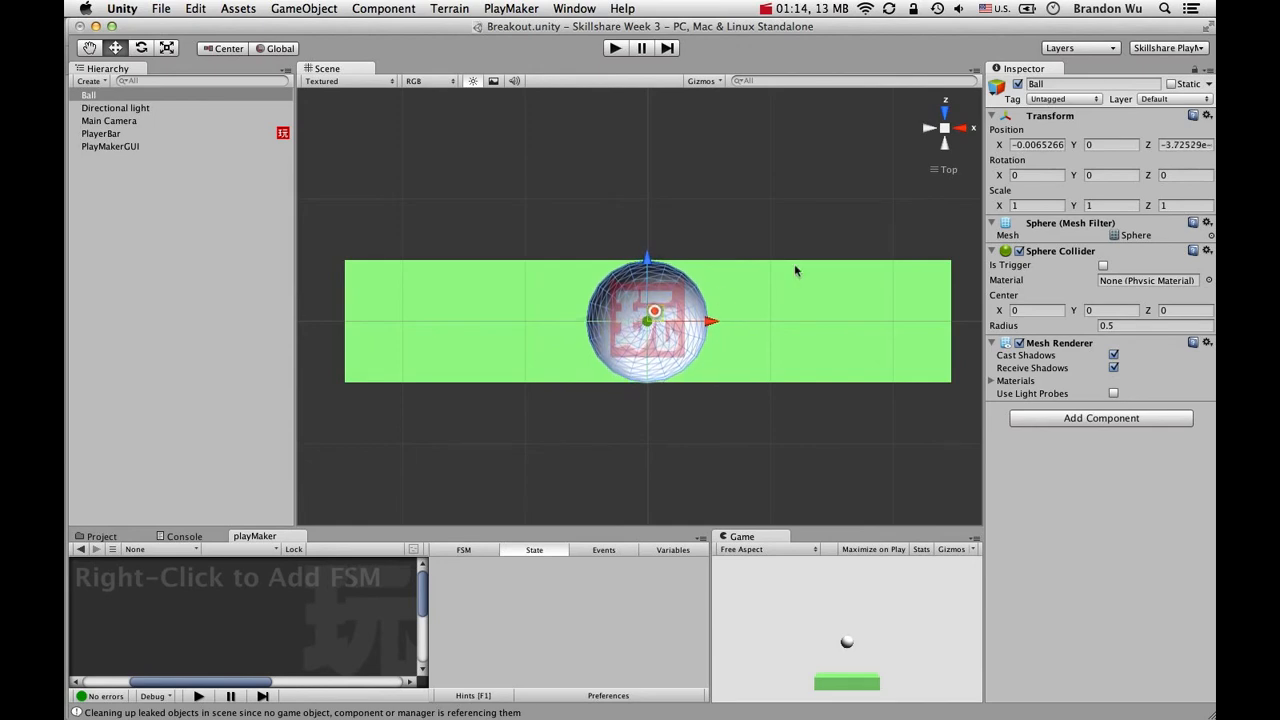
pyautogui.click(1046, 146)
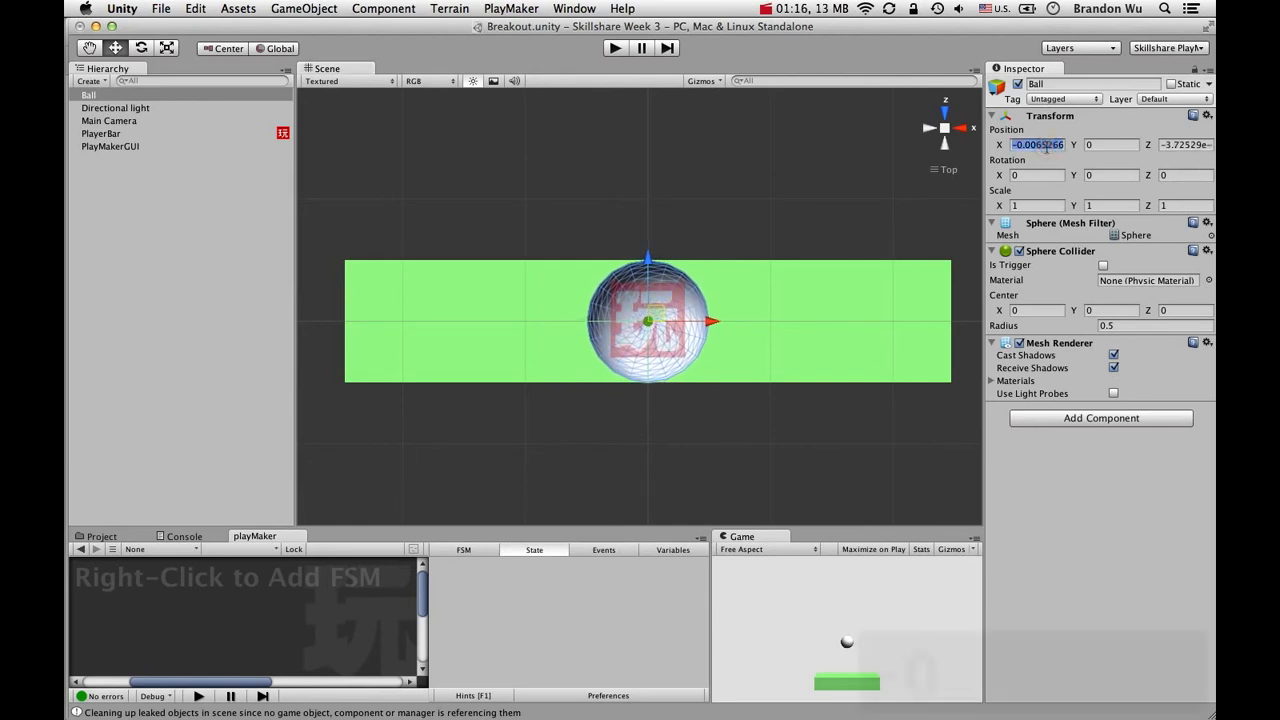
pyautogui.write('-0')
pyautogui.press('BackSpace')
pyautogui.press('BackSpace')
pyautogui.press('BackSpace')
pyautogui.write('0')
pyautogui.press('Tab')
pyautogui.write('0')
pyautogui.press('Tab')
pyautogui.write('0')
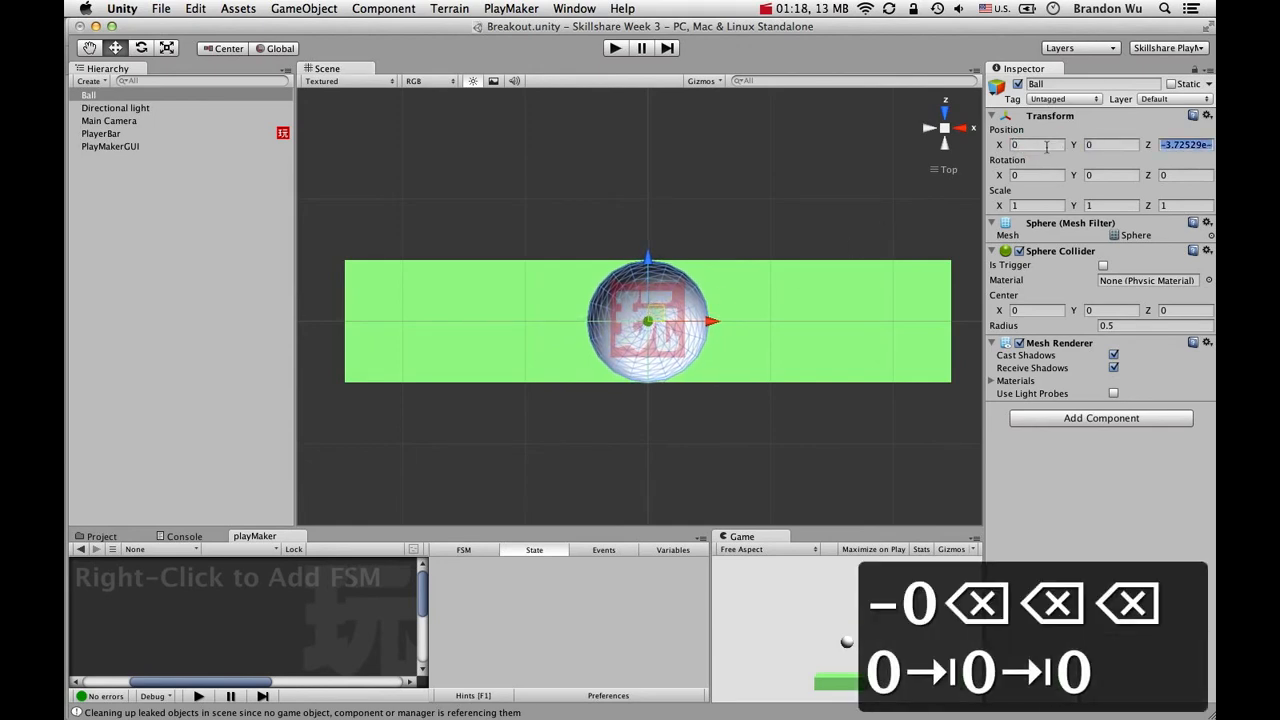
pyautogui.press('Return')
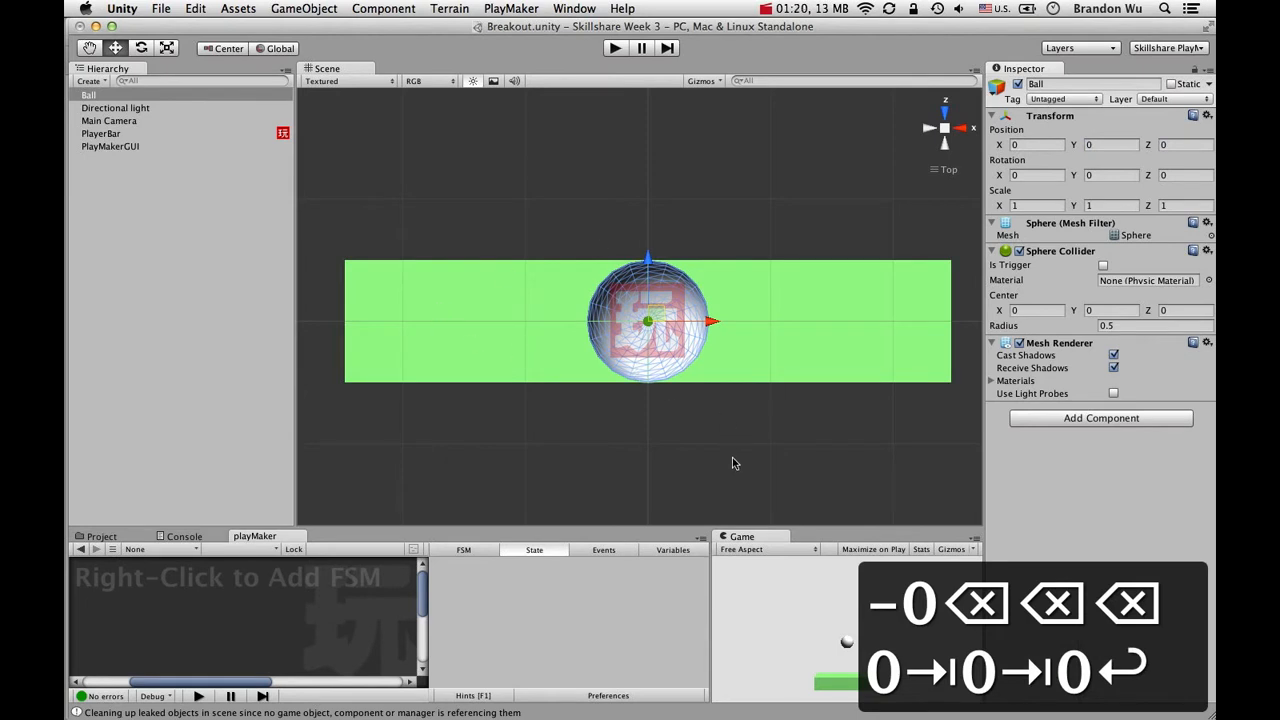
# Examine the Ball above the PlayerBar from an angled view, and shrink the Scene view to give the Game view more room.
pyautogui.keyDown('alt'); pyautogui.moveTo(735, 463); pyautogui.dragTo(598, 300); pyautogui.keyUp('alt')
pyautogui.moveTo(703, 412); pyautogui.dragTo(668, 300, button='middle')
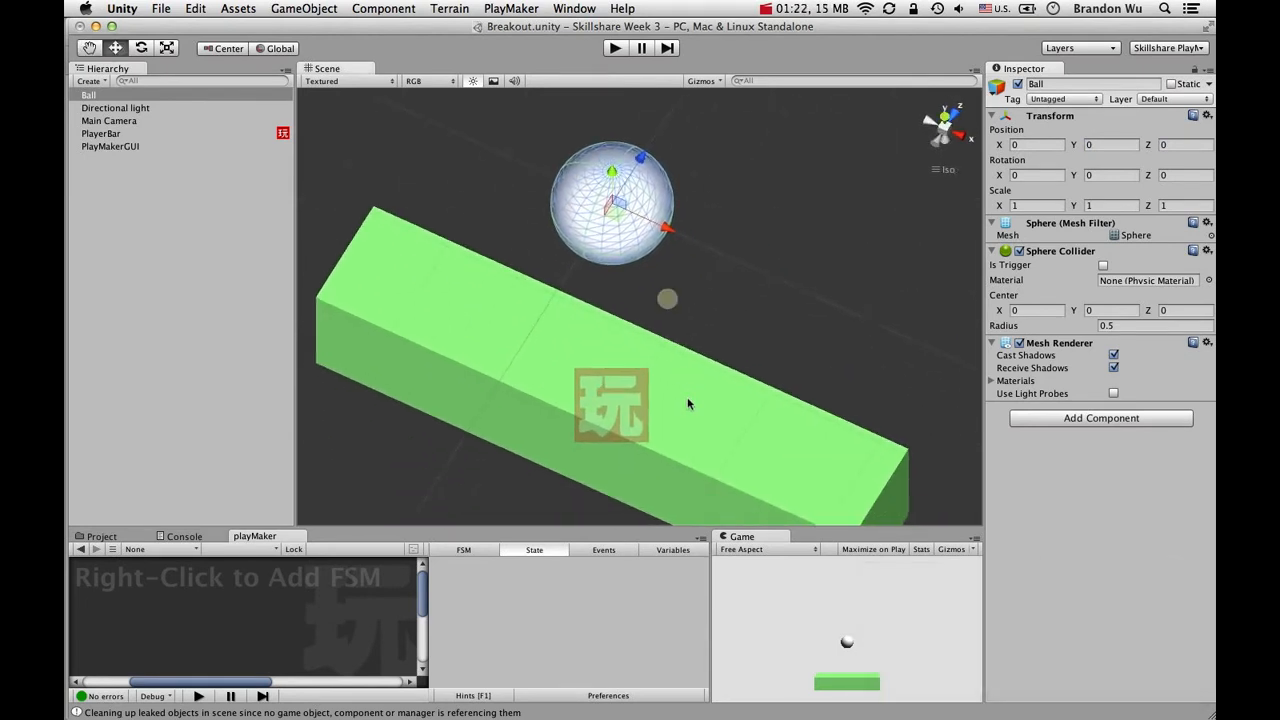
pyautogui.scroll(2, 688, 404)
pyautogui.scroll(-10, 689, 406)
pyautogui.keyDown('alt'); pyautogui.moveTo(689, 410); pyautogui.dragTo(650, 289); pyautogui.keyUp('alt')
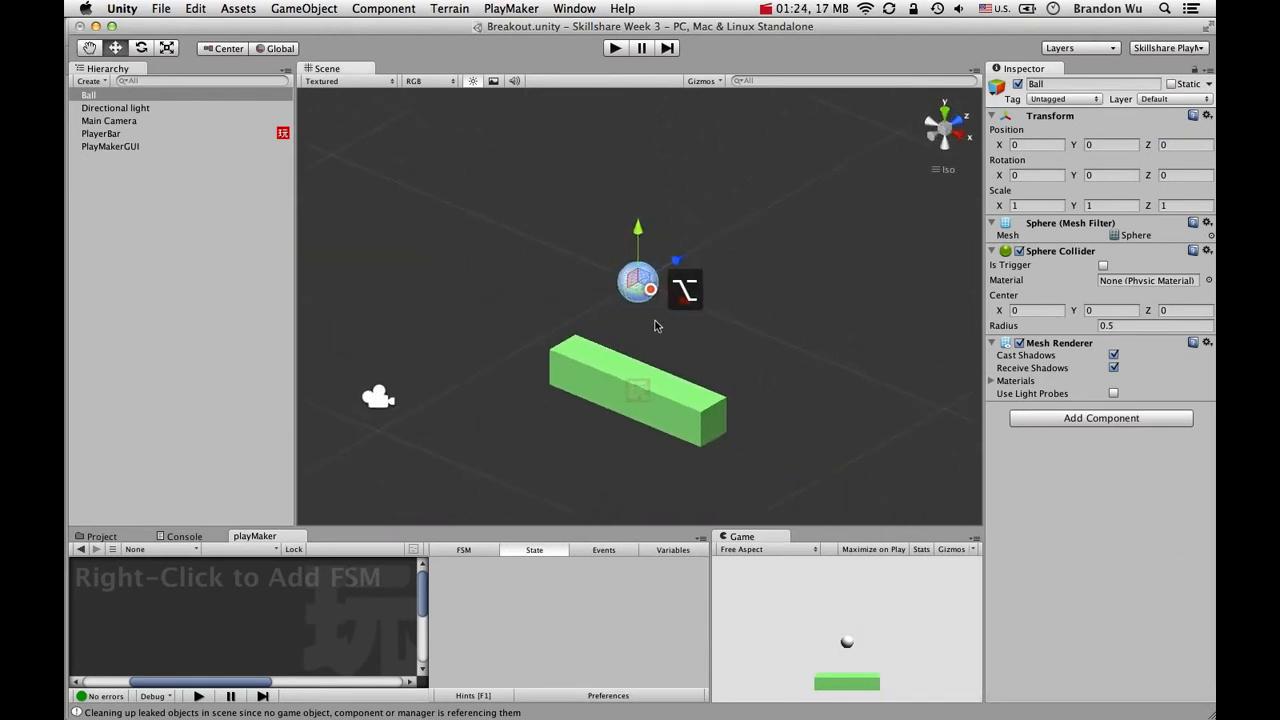
pyautogui.scroll(5, 670, 357)
pyautogui.moveTo(680, 386); pyautogui.dragTo(681, 313, button='middle')
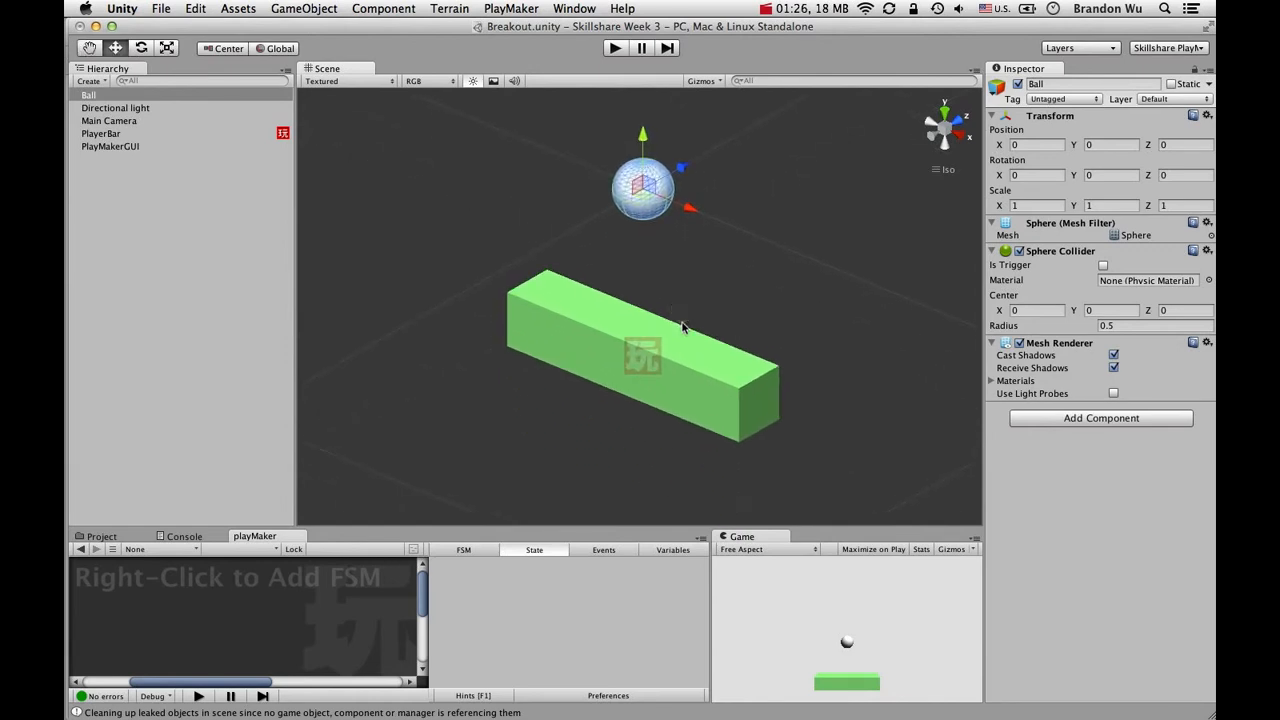
pyautogui.scroll(2, 683, 327)
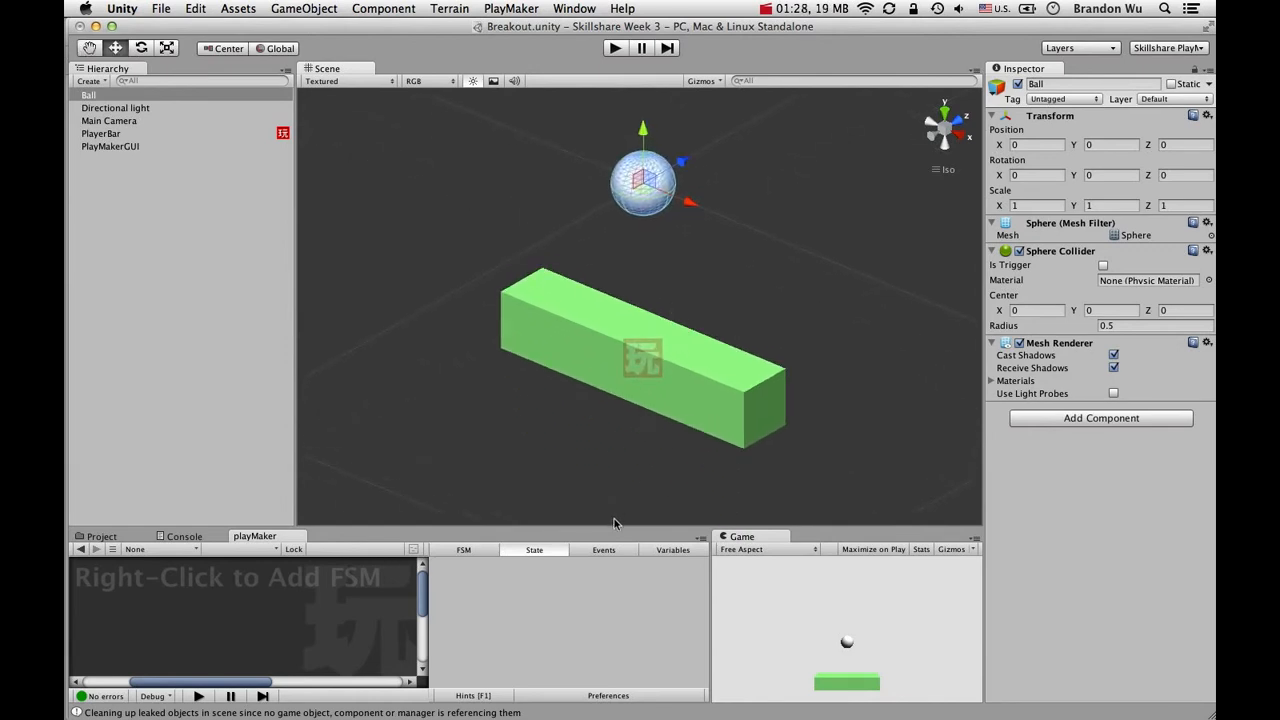
pyautogui.moveTo(613, 528); pyautogui.dragTo(618, 392)
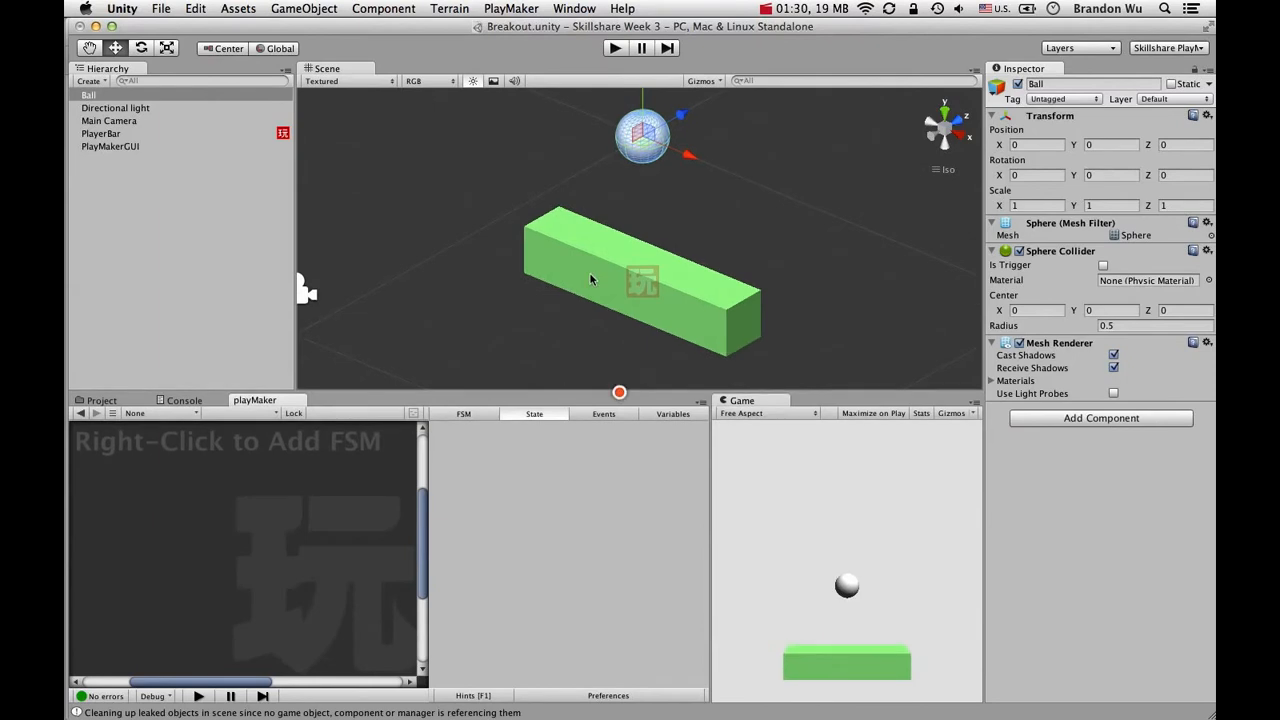
# Test the game by moving the PlayerBar left and right beneath the Ball, and stop playback.
pyautogui.click(614, 48)
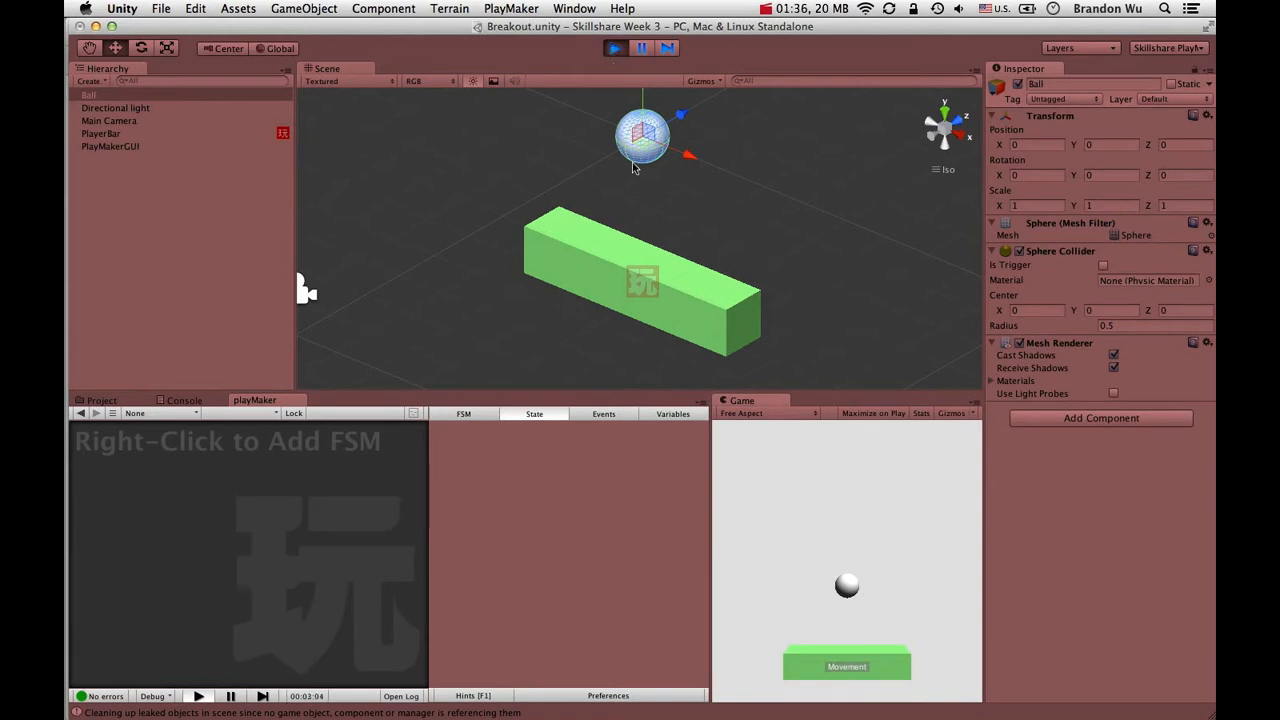
pyautogui.click(761, 493)
pyautogui.press('Left')
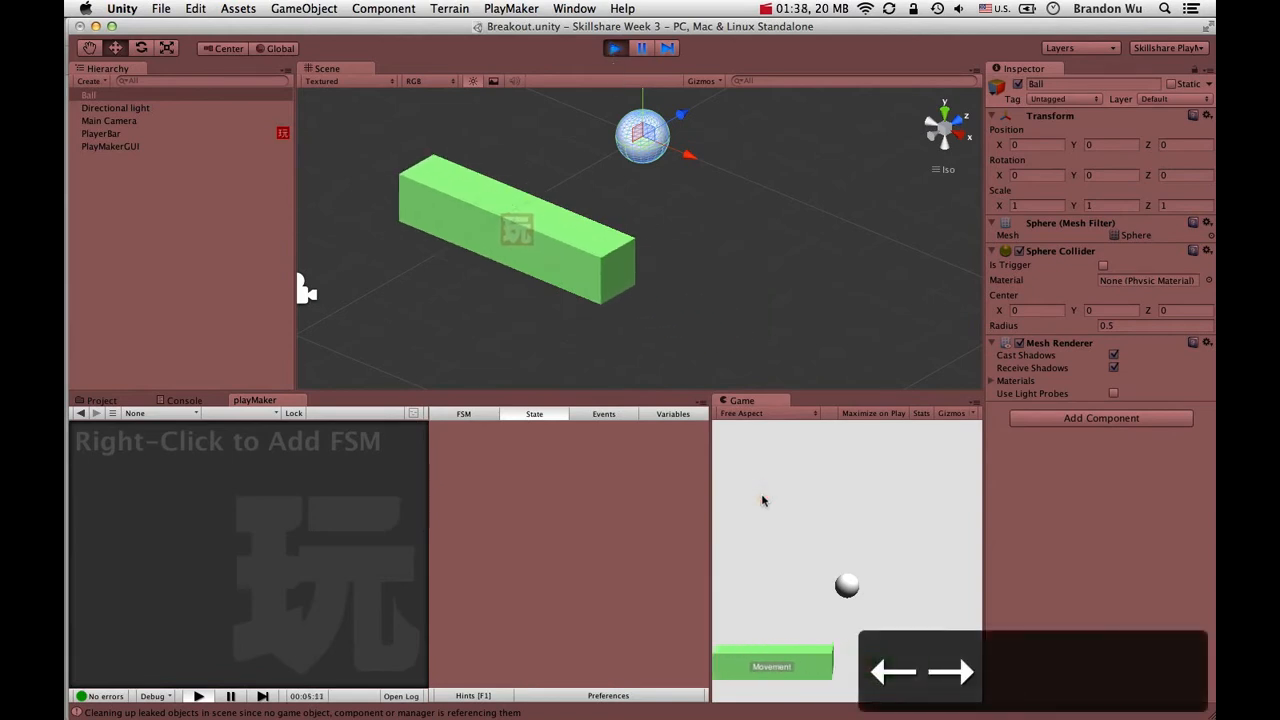
pyautogui.press('Right')
pyautogui.press('Left')
pyautogui.press('Right')
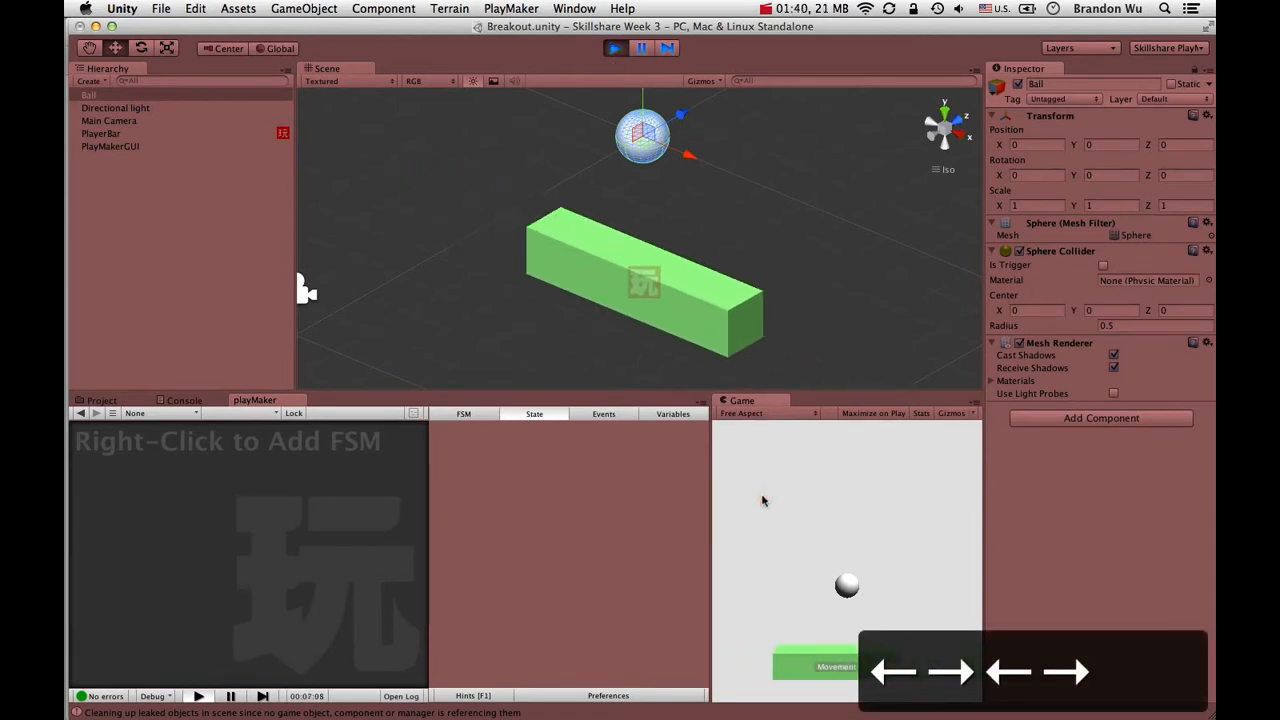
pyautogui.press('Left')
pyautogui.press('Right')
pyautogui.press('super+p')
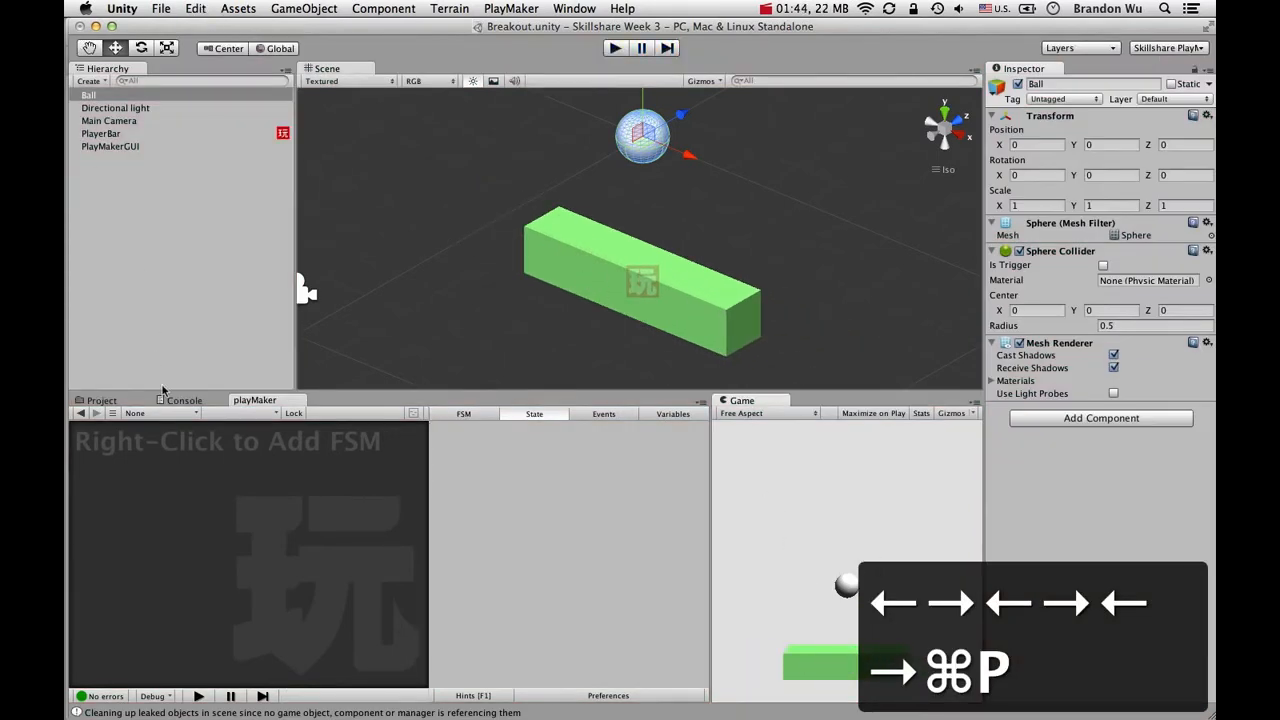
# Add a PlayMaker FSM to the Ball.
pyautogui.rightClick(140, 469)
pyautogui.click(164, 477)
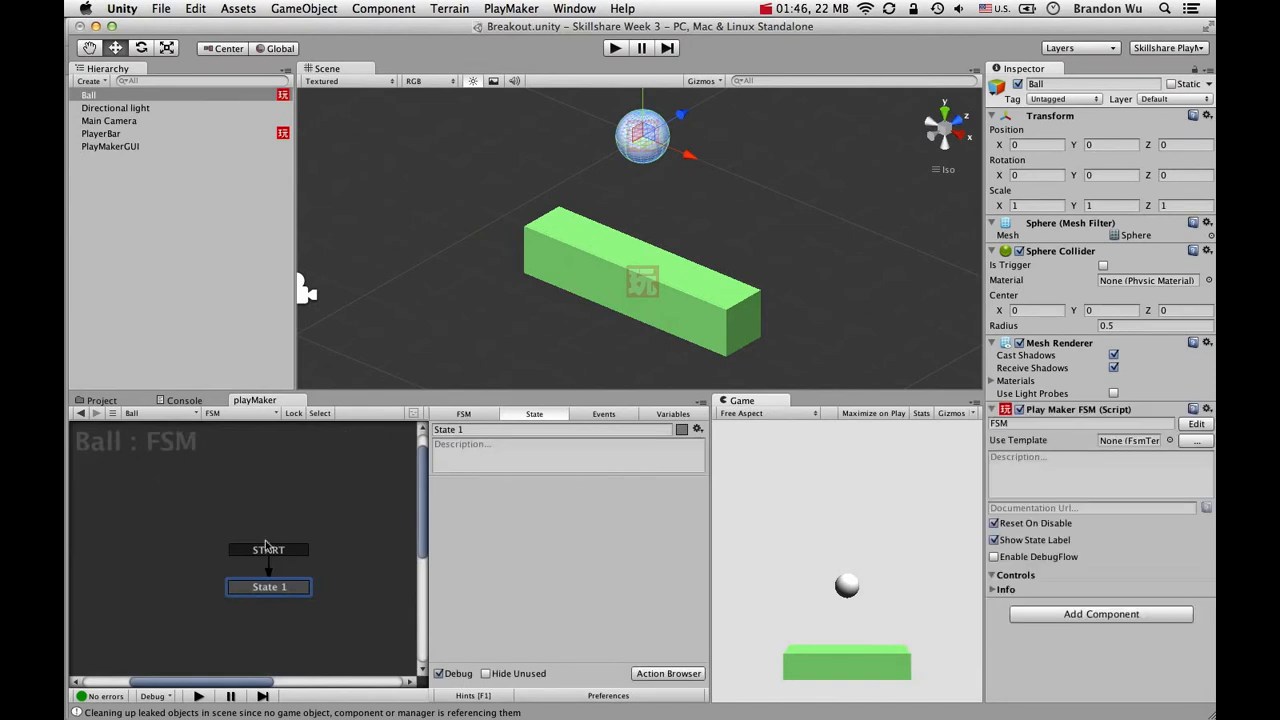
pyautogui.moveTo(279, 592); pyautogui.dragTo(153, 522)
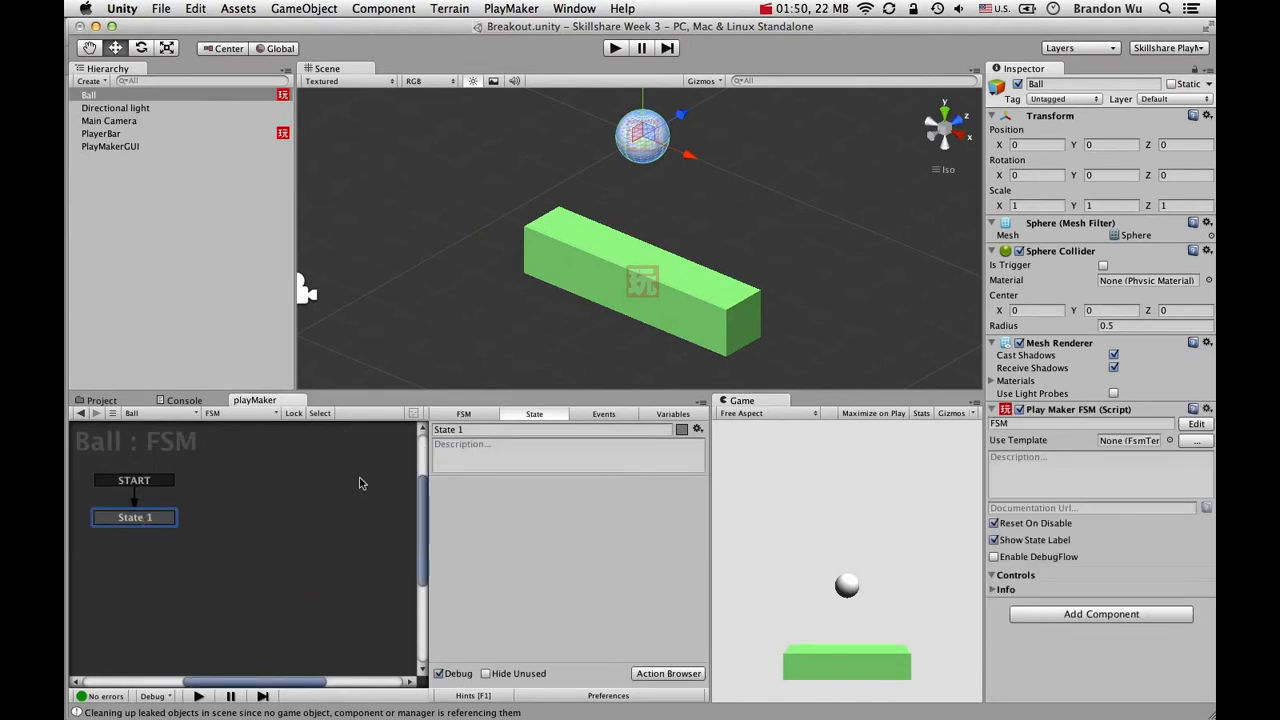
# Rename the Ball FSM's first state as Move.
pyautogui.click(493, 430)
pyautogui.write('Move')
pyautogui.press('Return')
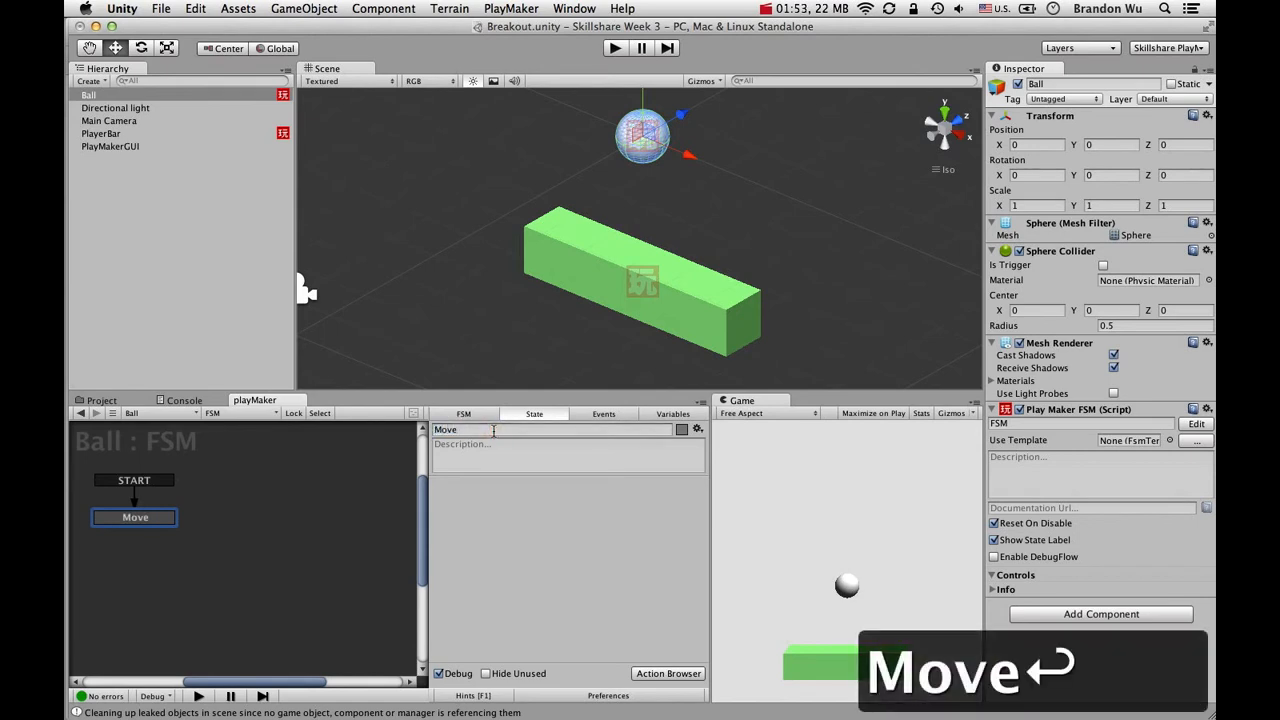
# Add a Translate action from the Transform category to the Move state.
pyautogui.click(668, 673)
pyautogui.scroll(-6, 1036, 545)
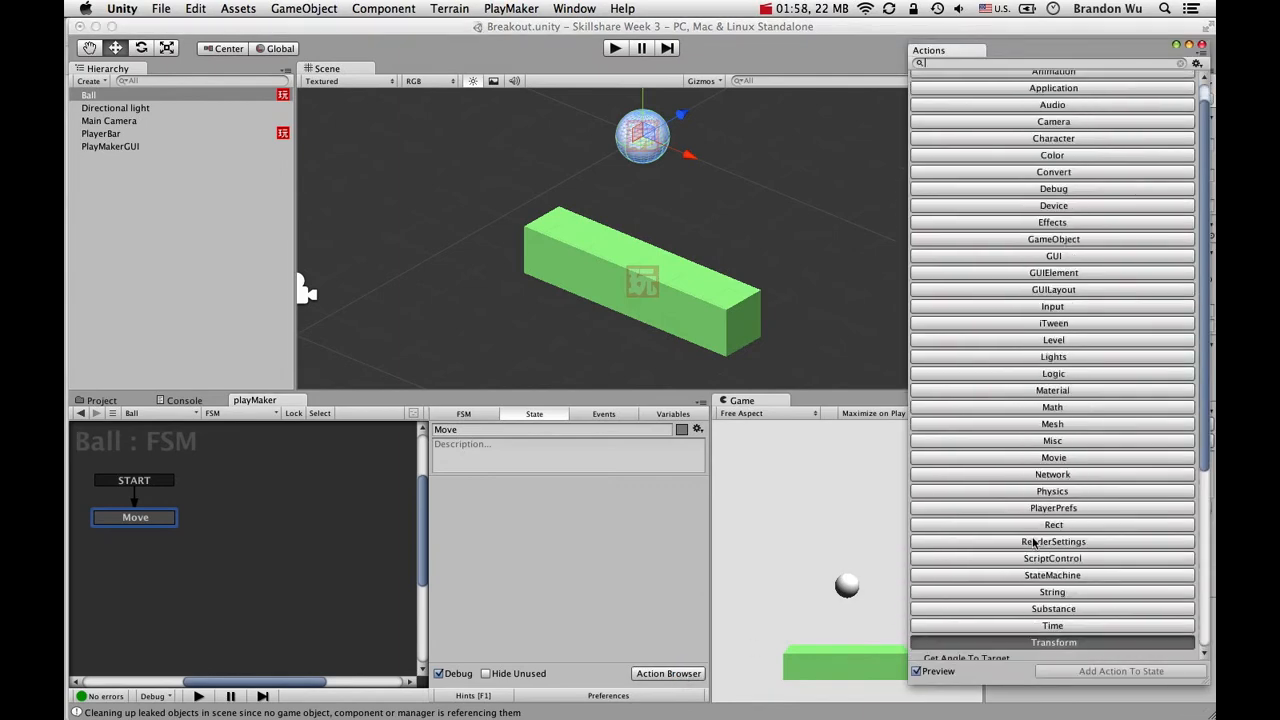
pyautogui.scroll(-3, 1052, 450)
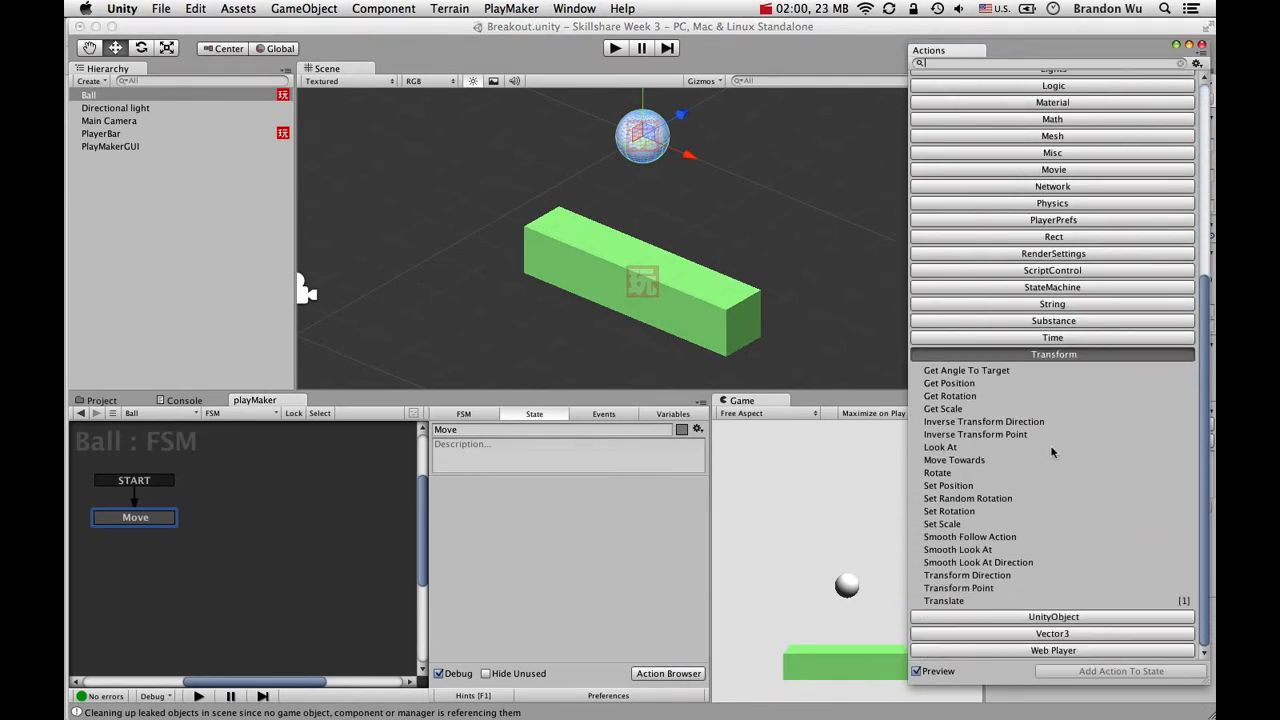
pyautogui.click(980, 601)
pyautogui.scroll(-2, 1005, 440)
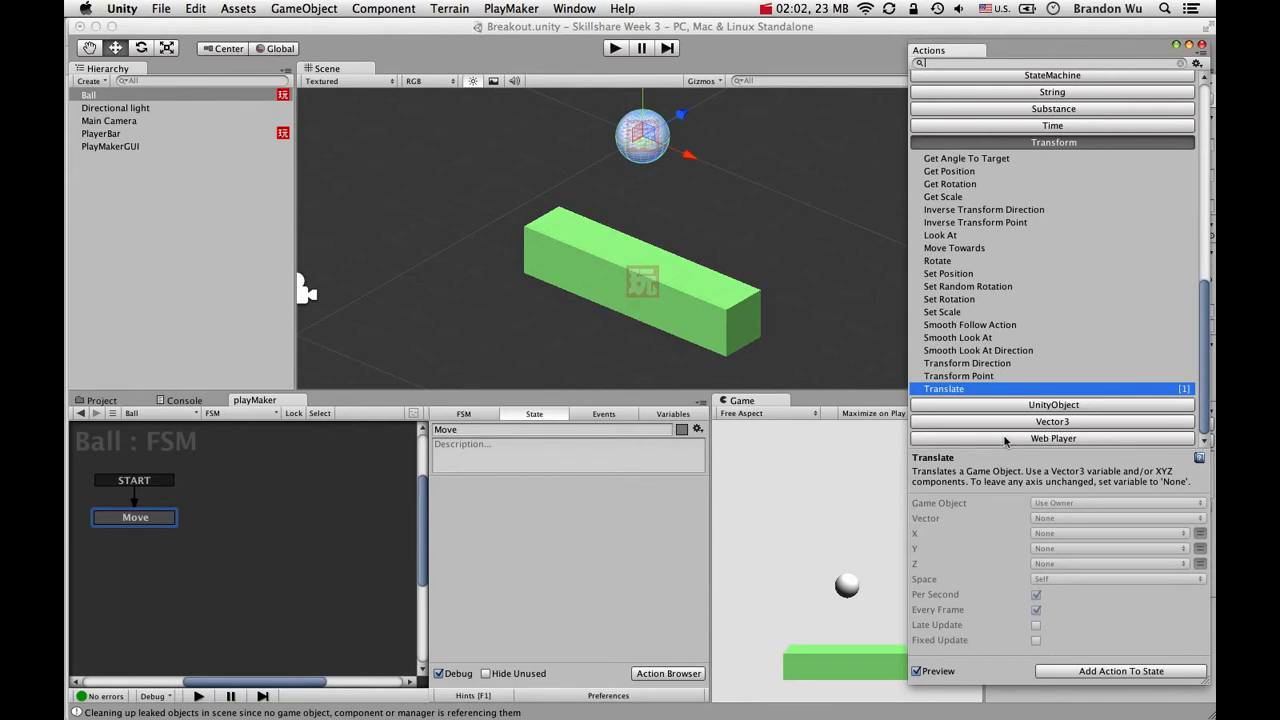
pyautogui.doubleClick(976, 391)
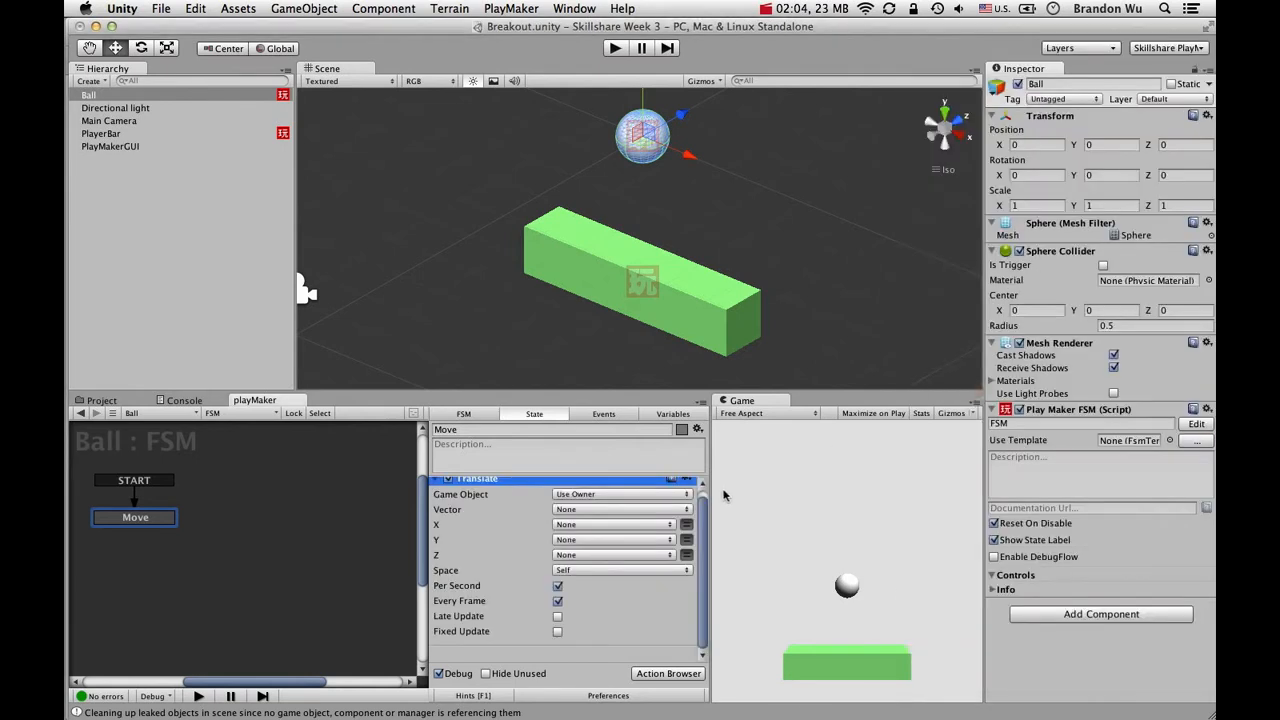
pyautogui.moveTo(704, 535); pyautogui.dragTo(706, 507)
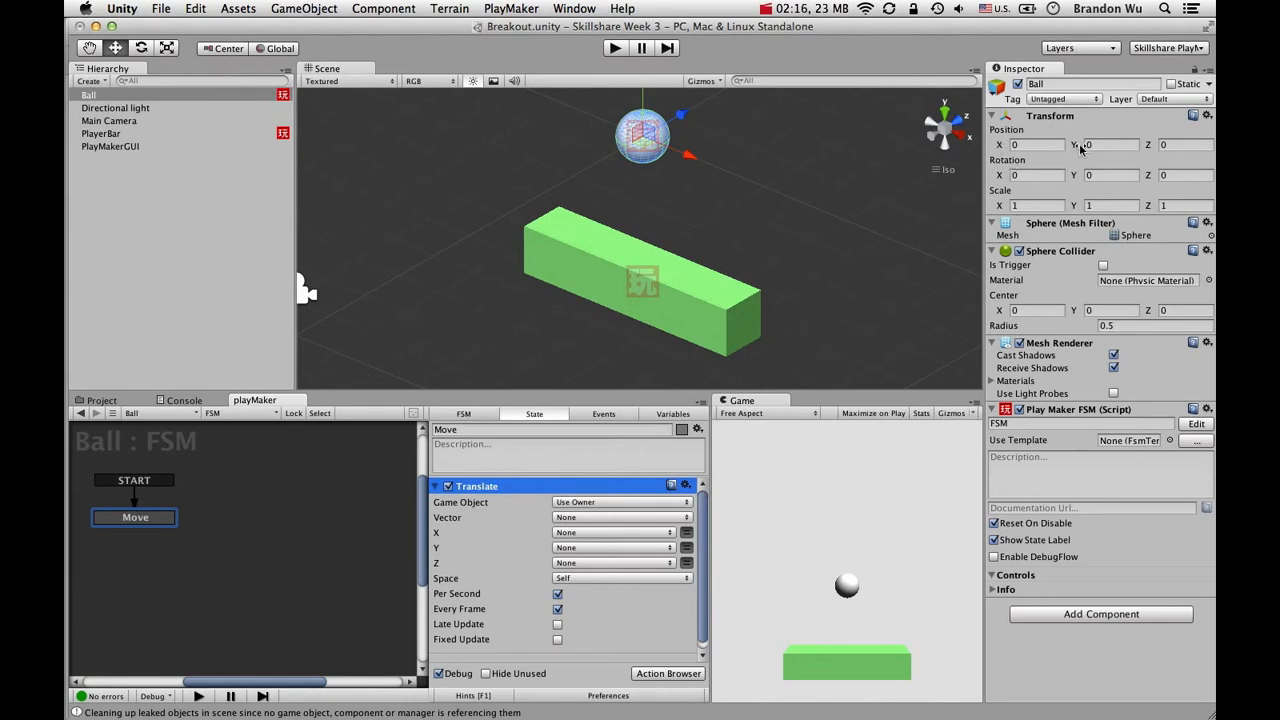
# Try lowering the Ball along the Y axis, and undo the position change.
pyautogui.moveTo(1080, 148); pyautogui.dragTo(1055, 155)
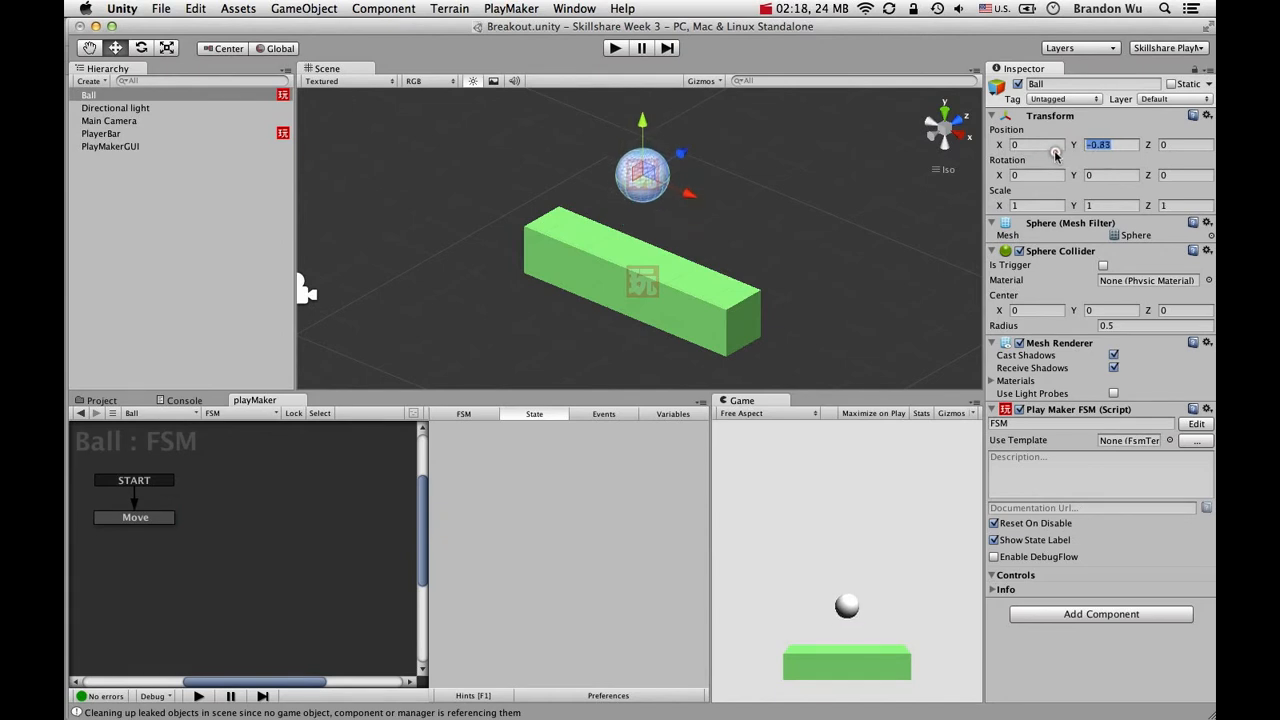
pyautogui.press('super+z')
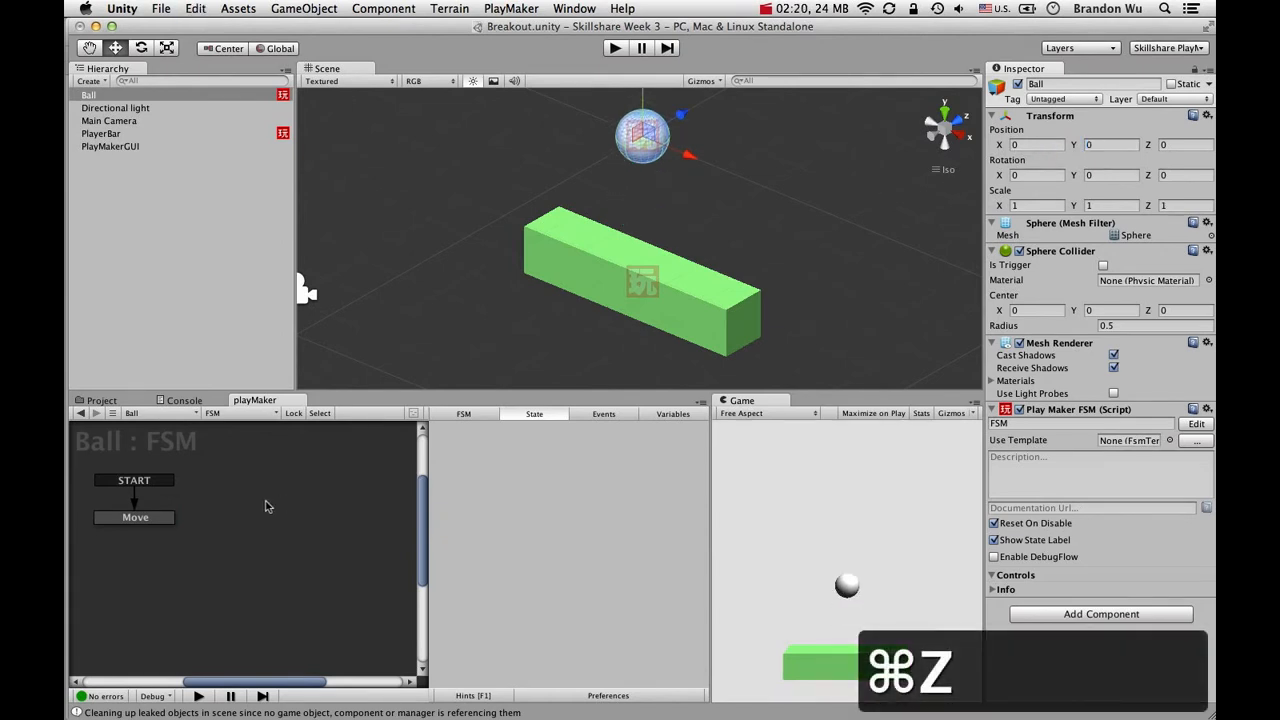
# Set the Move state's Translate X and Y to fixed values of -3, and briefly play-test the Ball's movement.
pyautogui.click(135, 517)
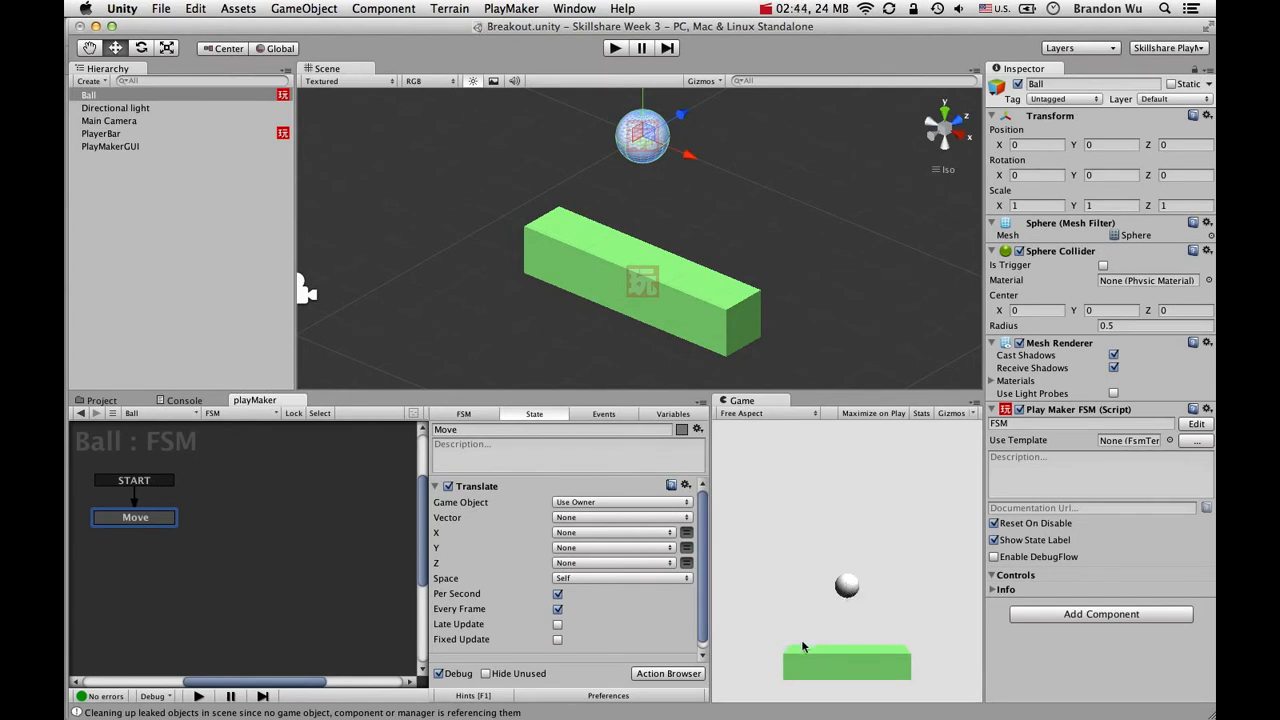
pyautogui.click(686, 535)
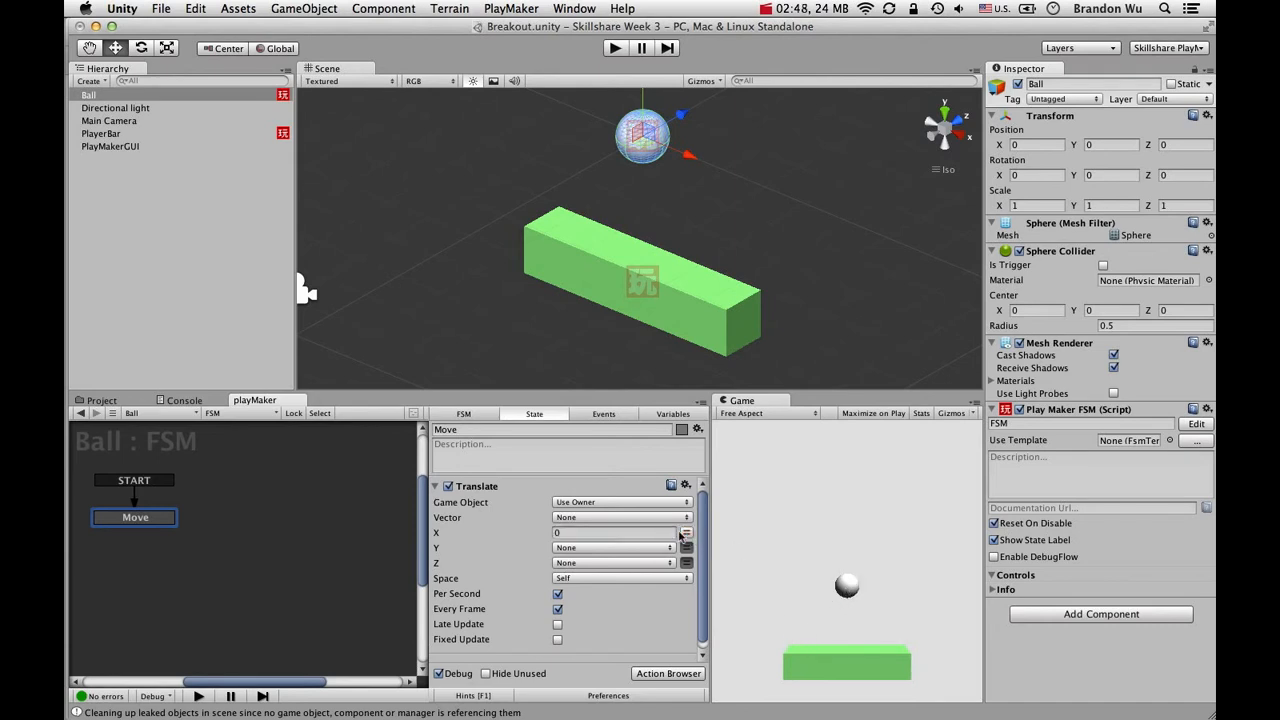
pyautogui.click(686, 549)
pyautogui.click(659, 535)
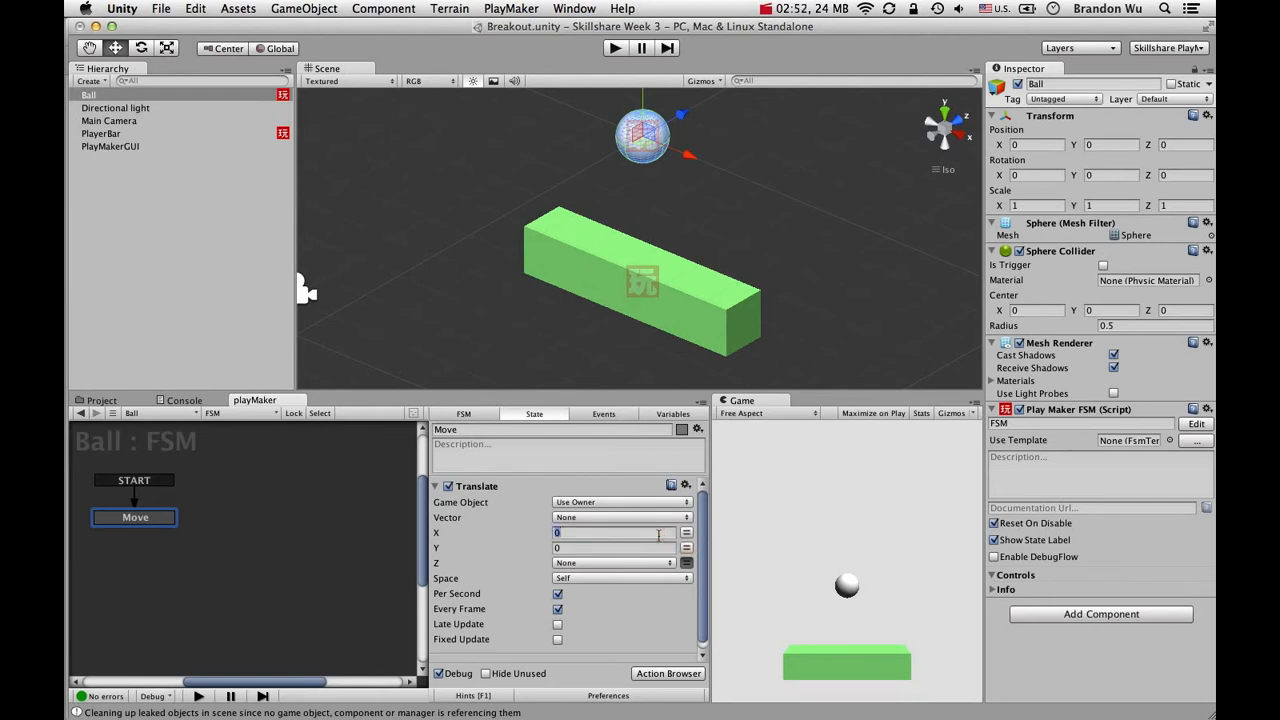
pyautogui.write('-3')
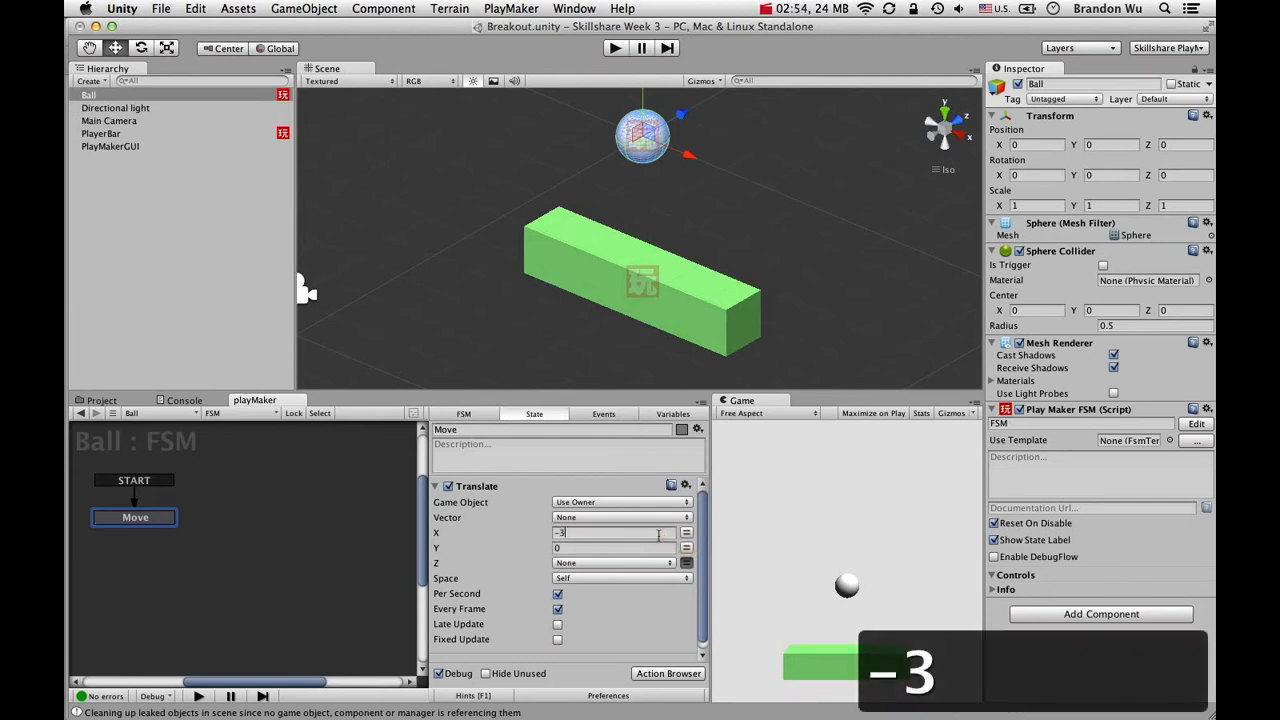
pyautogui.press('Tab')
pyautogui.write('-')
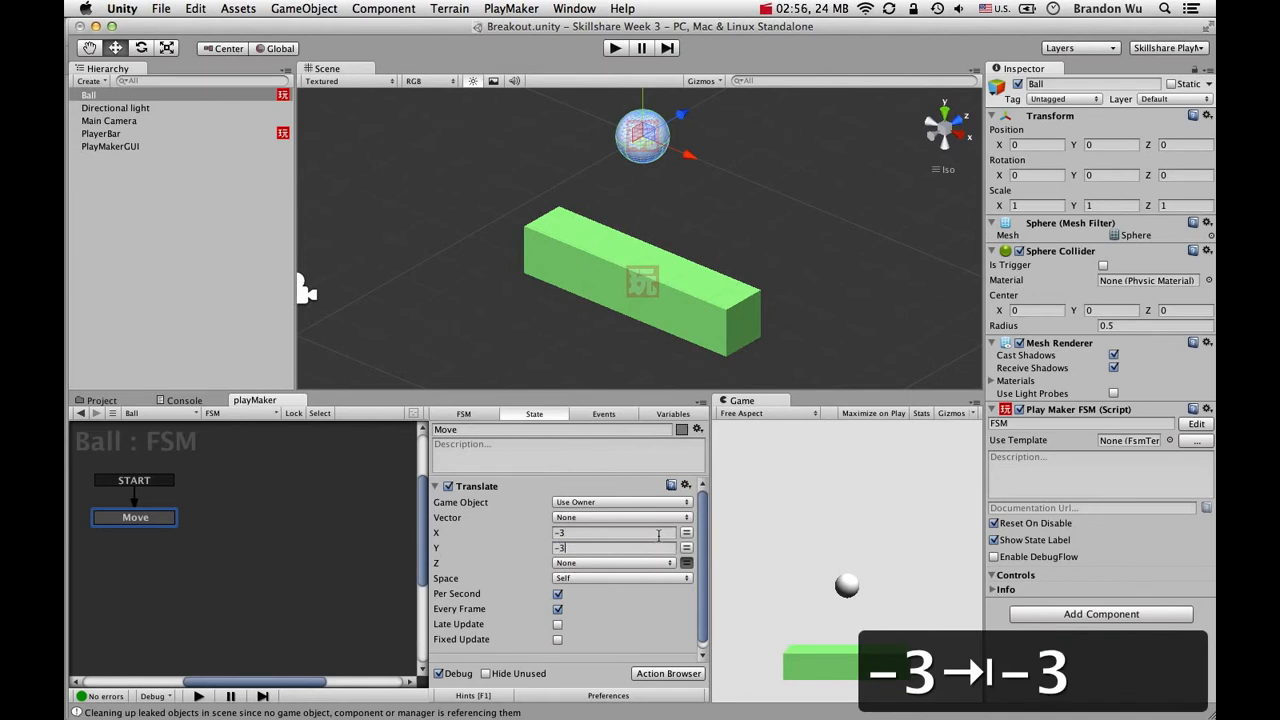
pyautogui.write('3')
pyautogui.press('Tab')
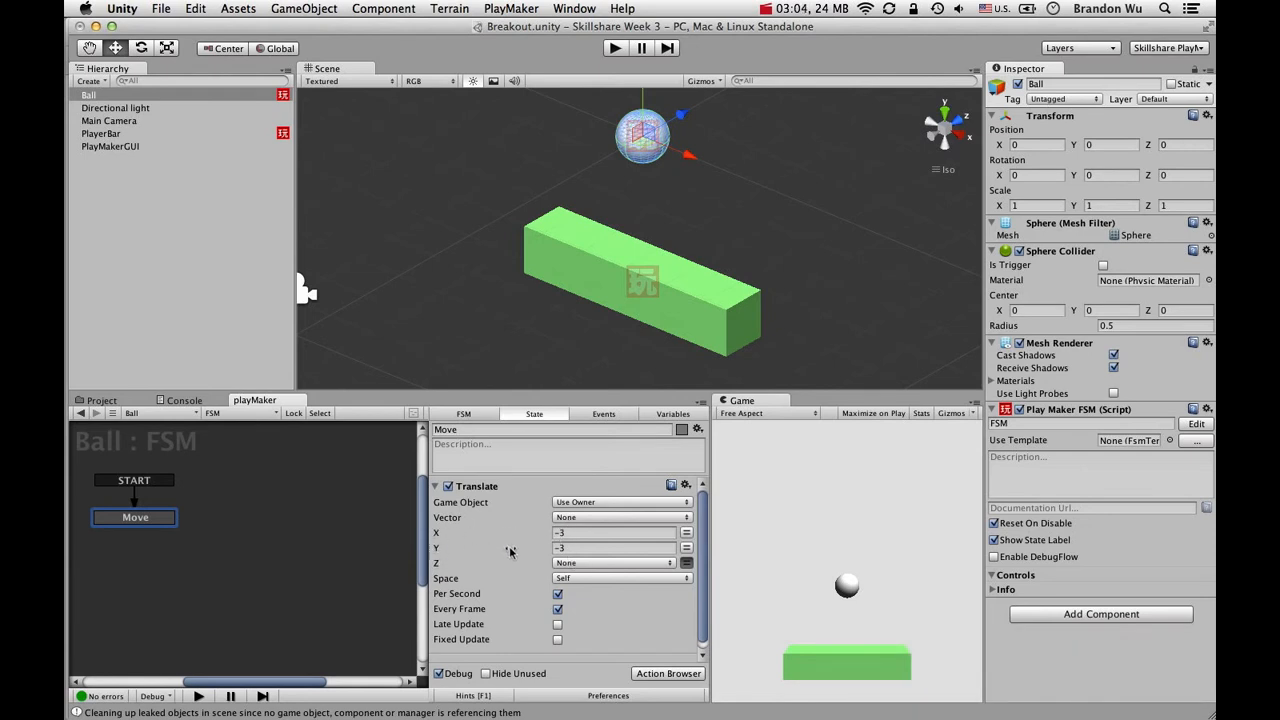
pyautogui.click(614, 48)
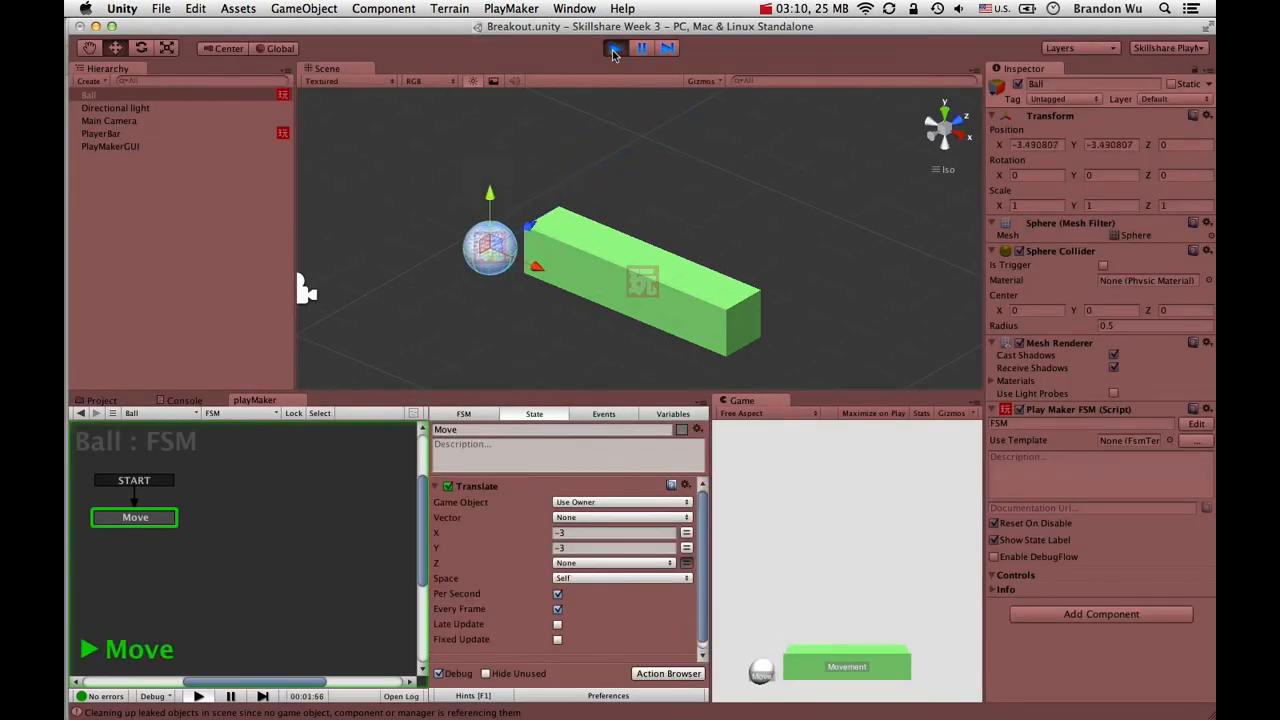
pyautogui.click(614, 48)
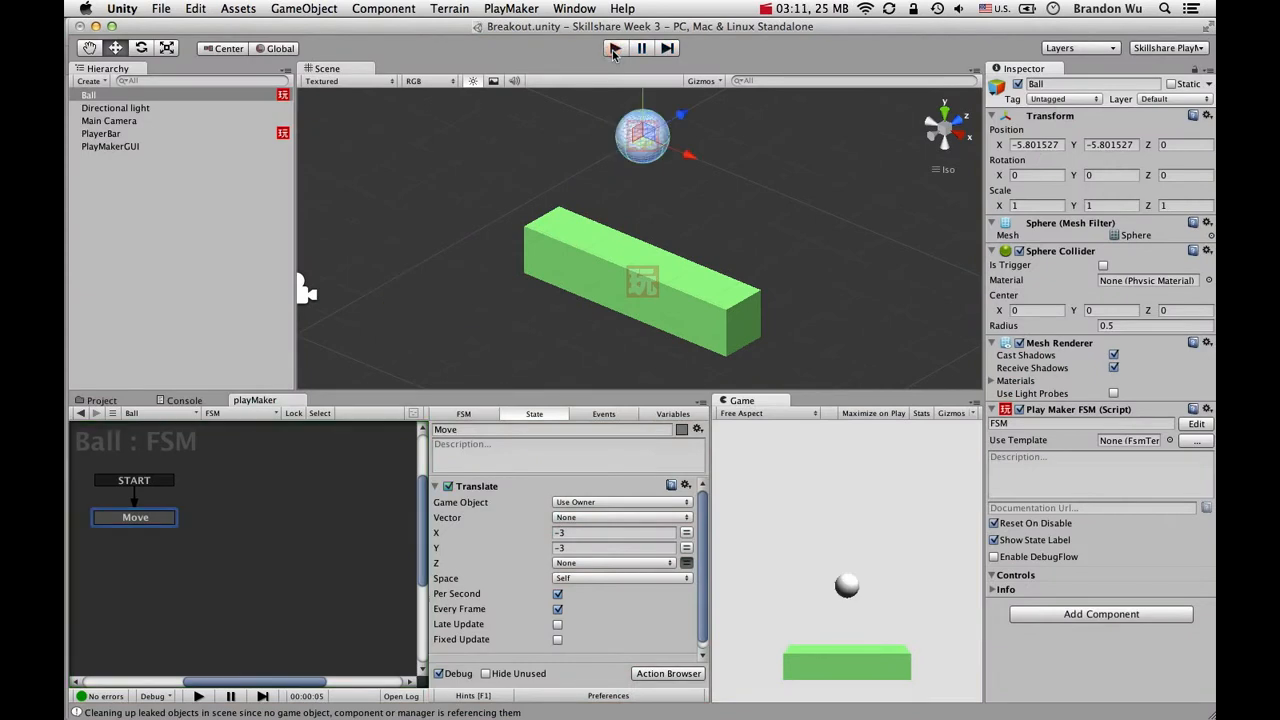
# Set the Translate action's X and Y values to -1.
pyautogui.click(605, 532)
pyautogui.press('Right')
pyautogui.press('BackSpace')
pyautogui.write('1')
pyautogui.press('Tab')
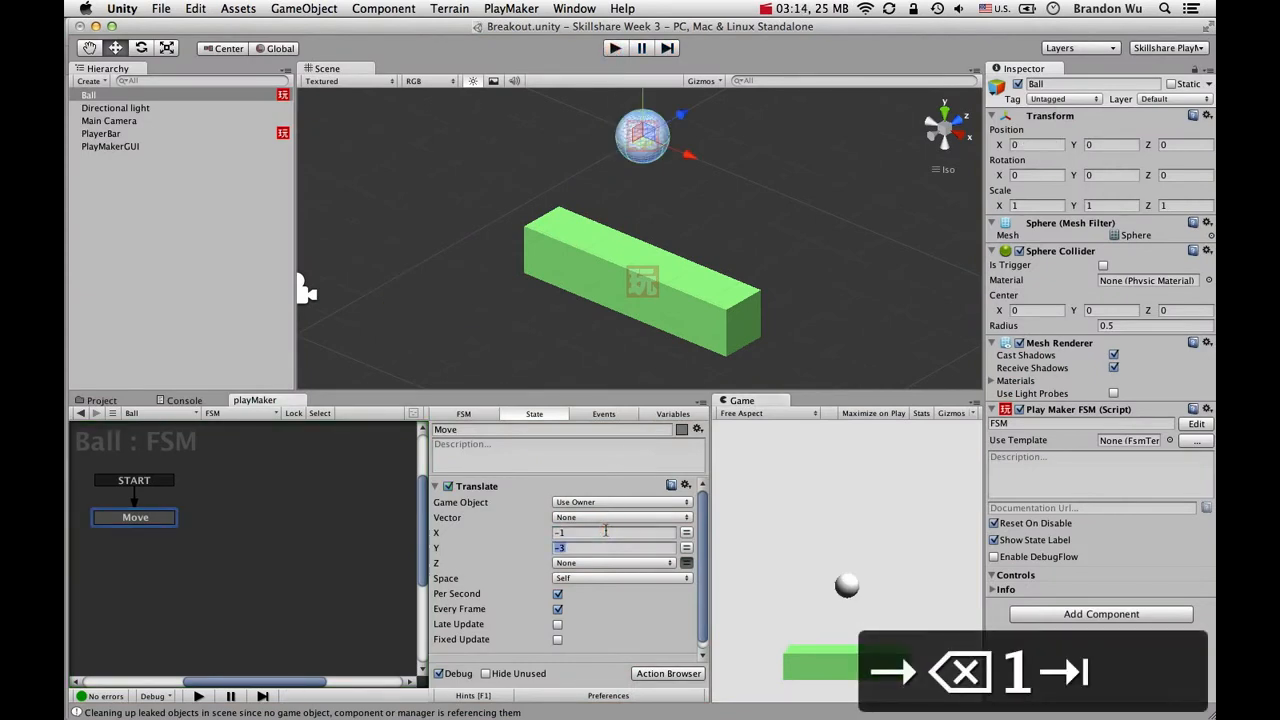
pyautogui.press('Right')
pyautogui.press('BackSpace')
pyautogui.write('1')
pyautogui.press('Tab')
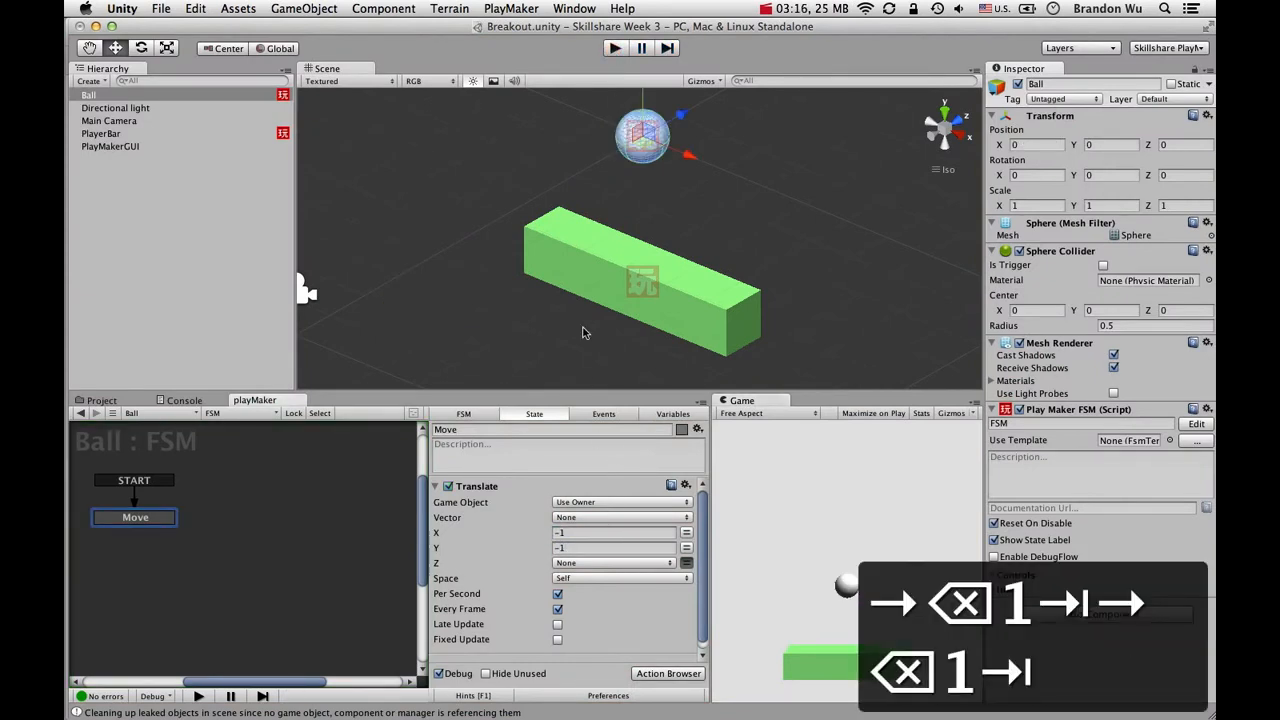
# Test the game by moving the PlayerBar left and right while the Ball travels, and stop playback.
pyautogui.click(615, 49)
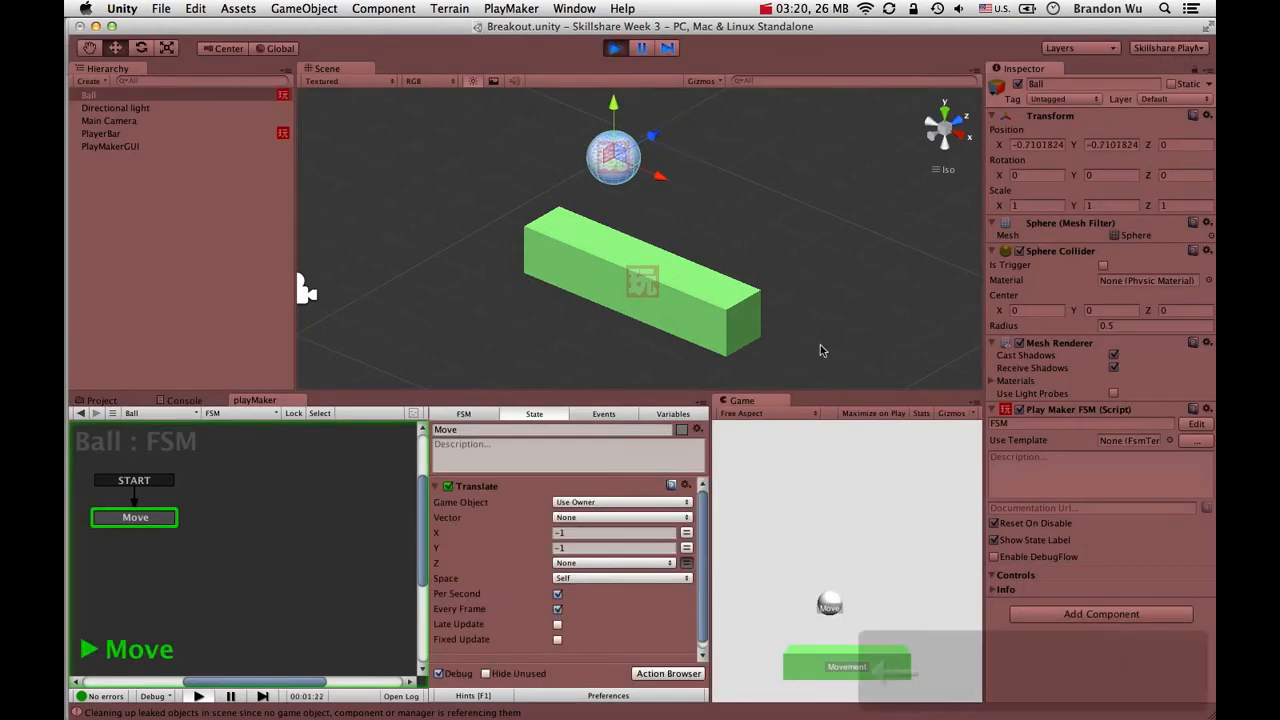
pyautogui.press('Left')
pyautogui.press('Right')
pyautogui.press('Left')
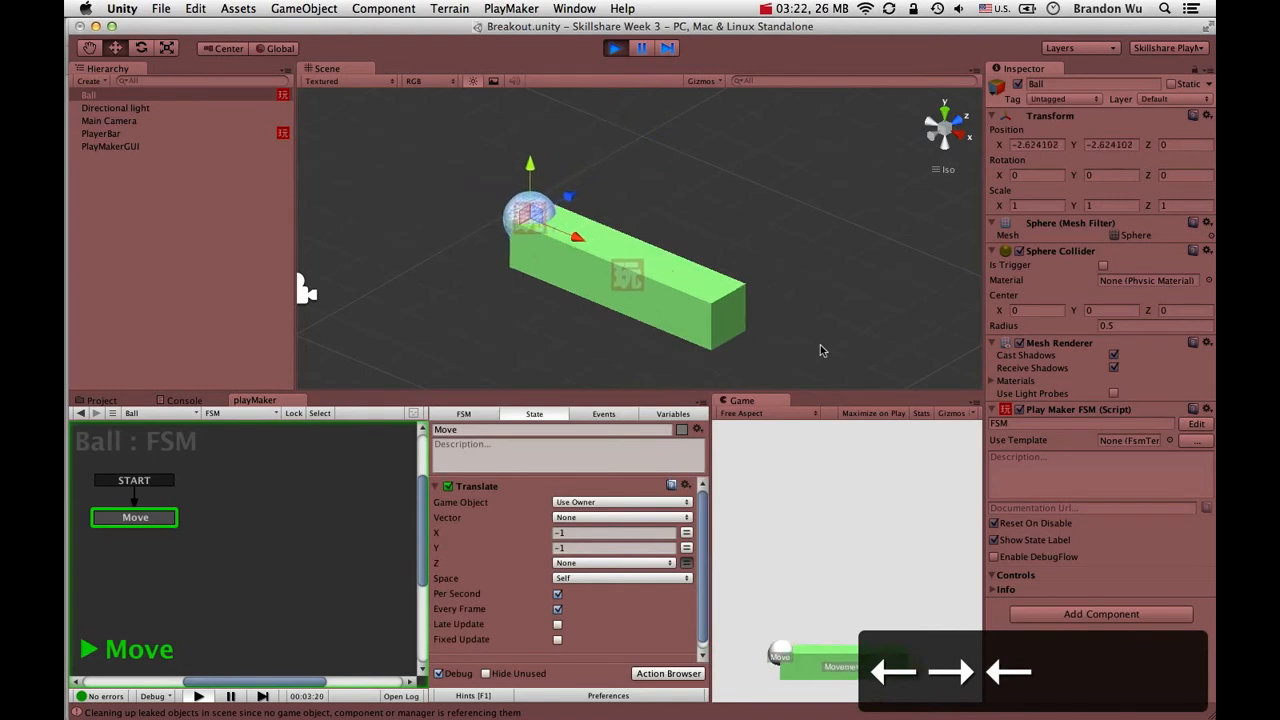
pyautogui.press('Right')
pyautogui.press('Left')
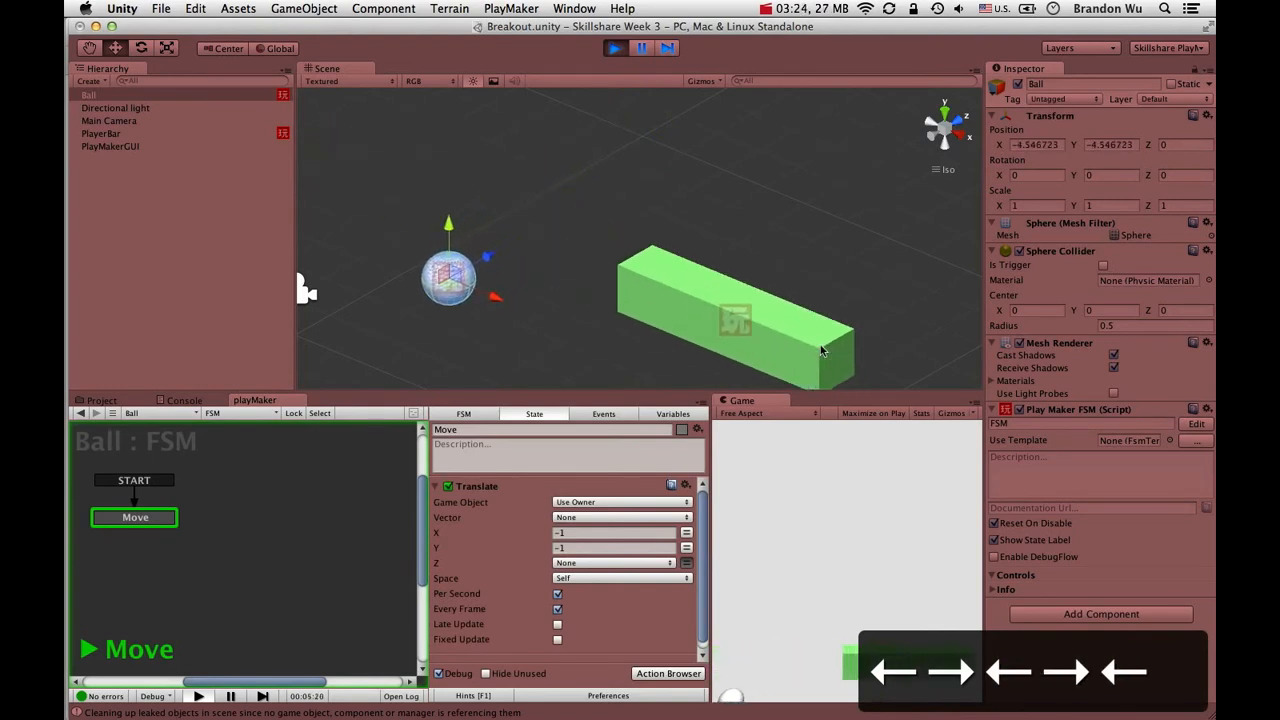
pyautogui.press('Right')
pyautogui.press('Left')
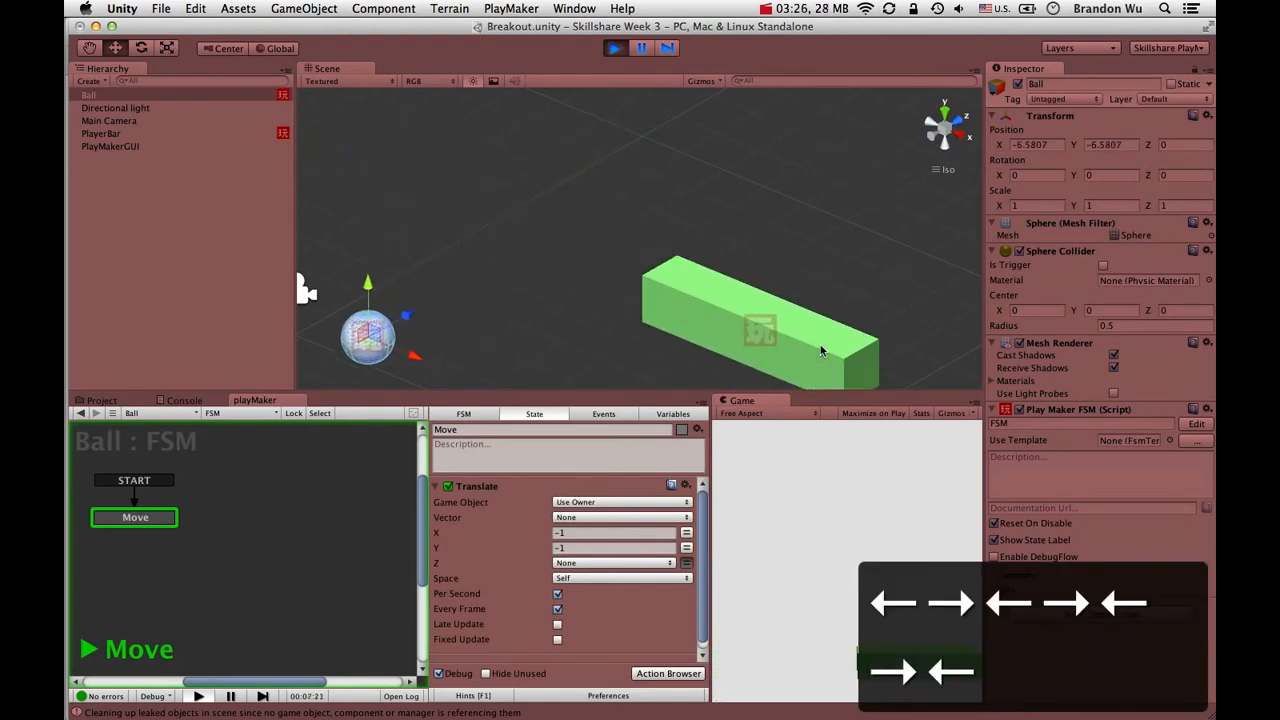
pyautogui.press('Right')
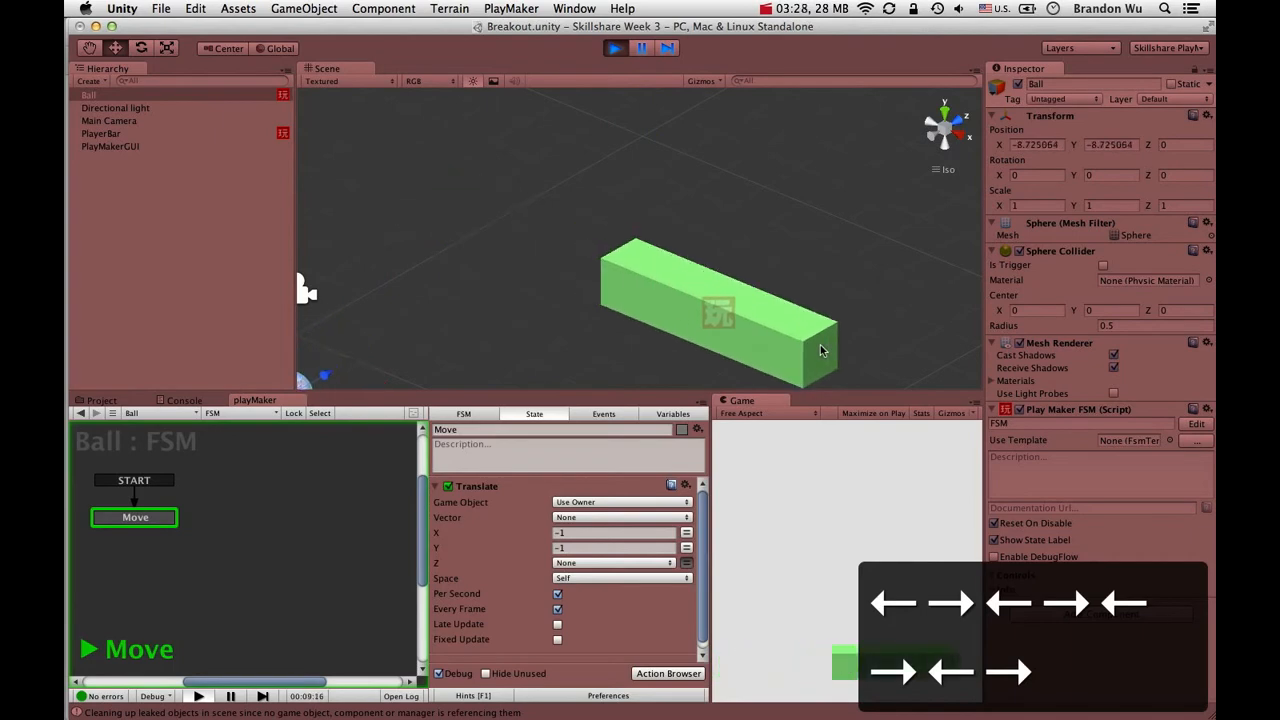
pyautogui.press('super+p')
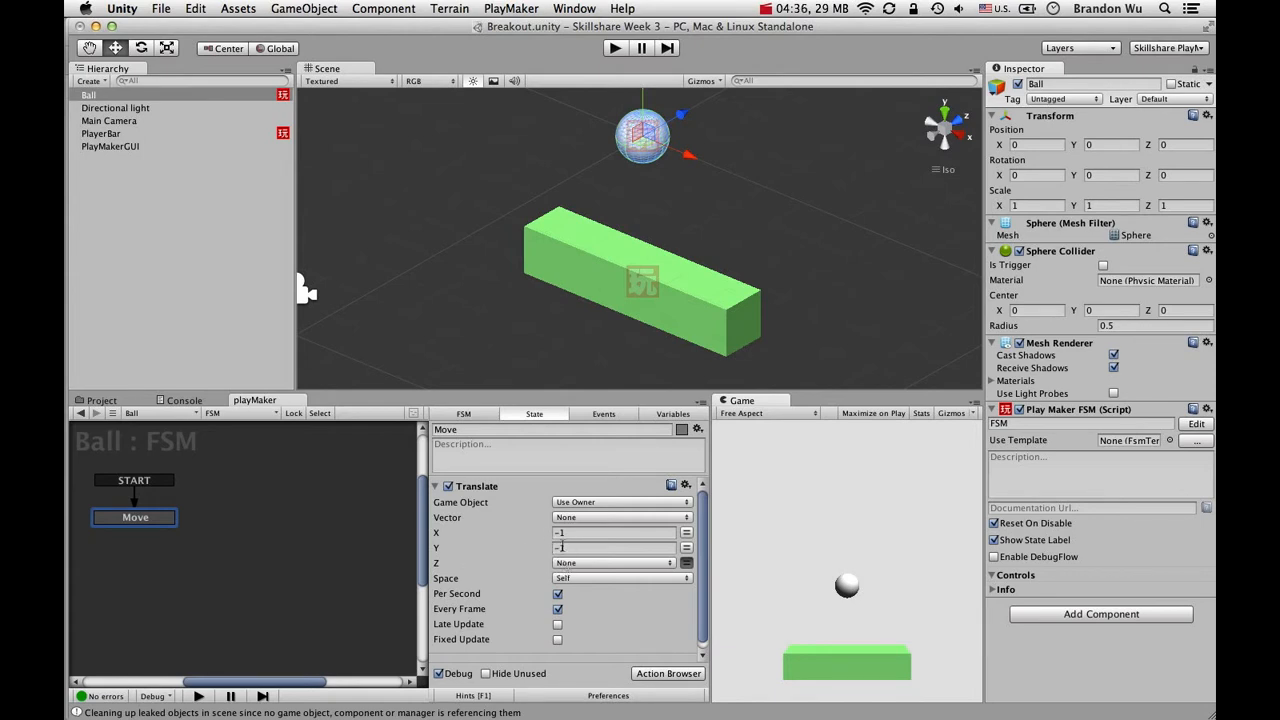
# Create a Float variable named Y Movement in the Ball's FSM.
pyautogui.click(660, 414)
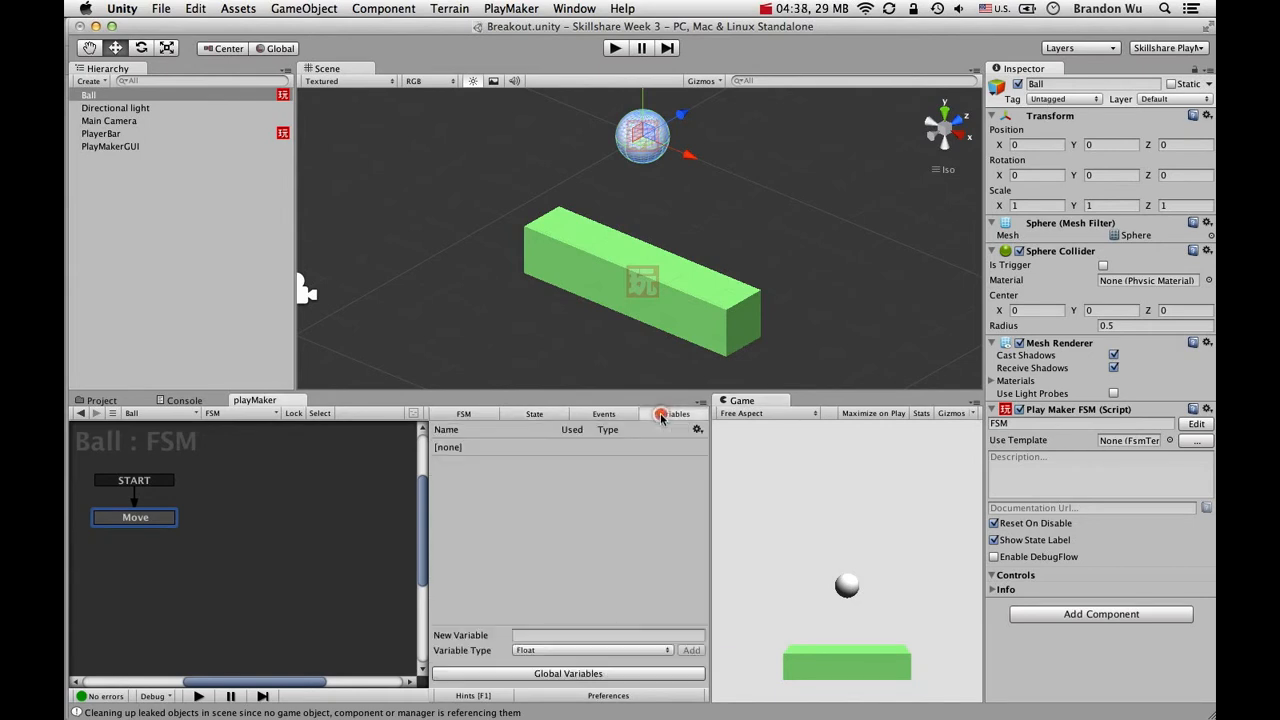
pyautogui.click(603, 634)
pyautogui.write('Y')
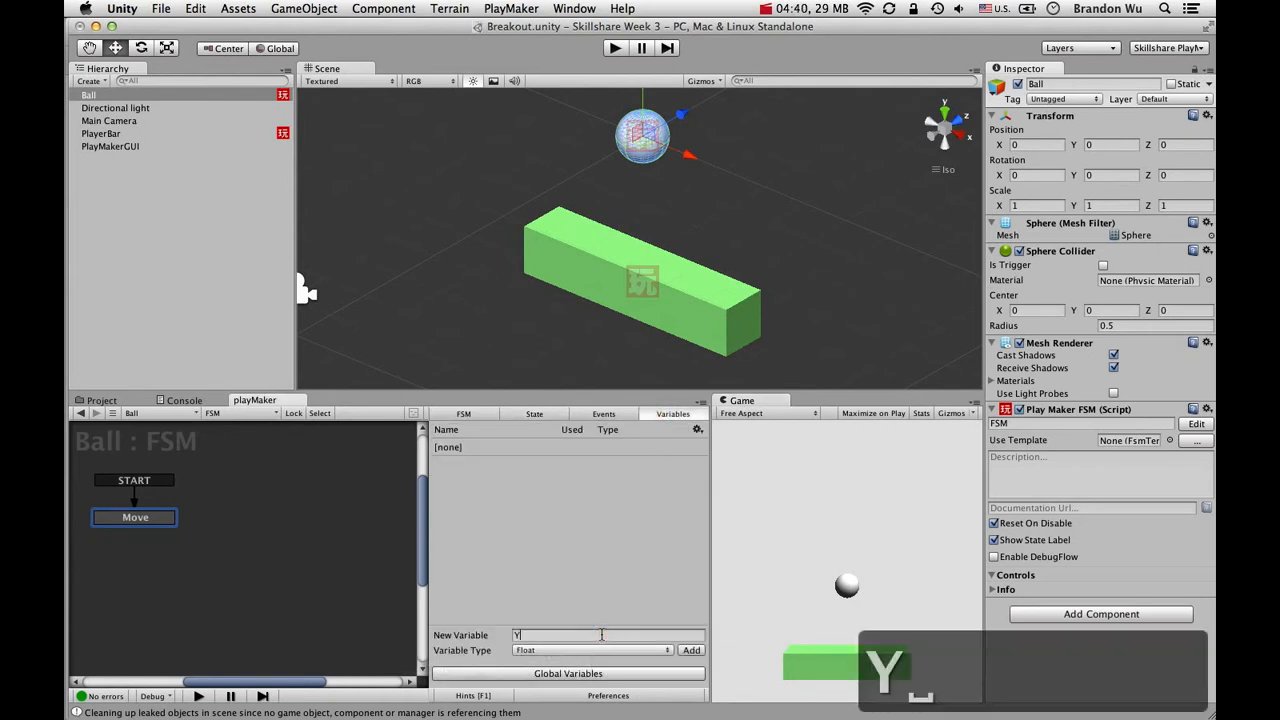
pyautogui.write(' Movement')
pyautogui.press('Return')
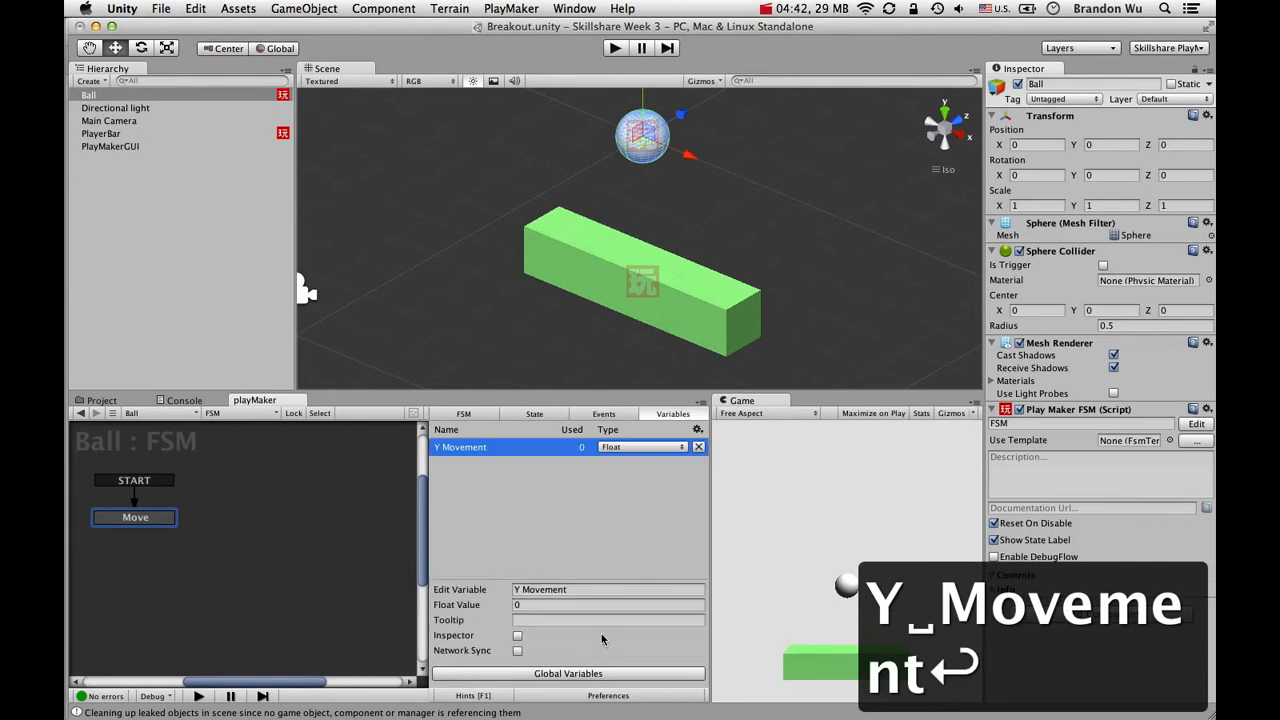
# Link the Translate action's Y value to the Y Movement variable.
pyautogui.click(549, 414)
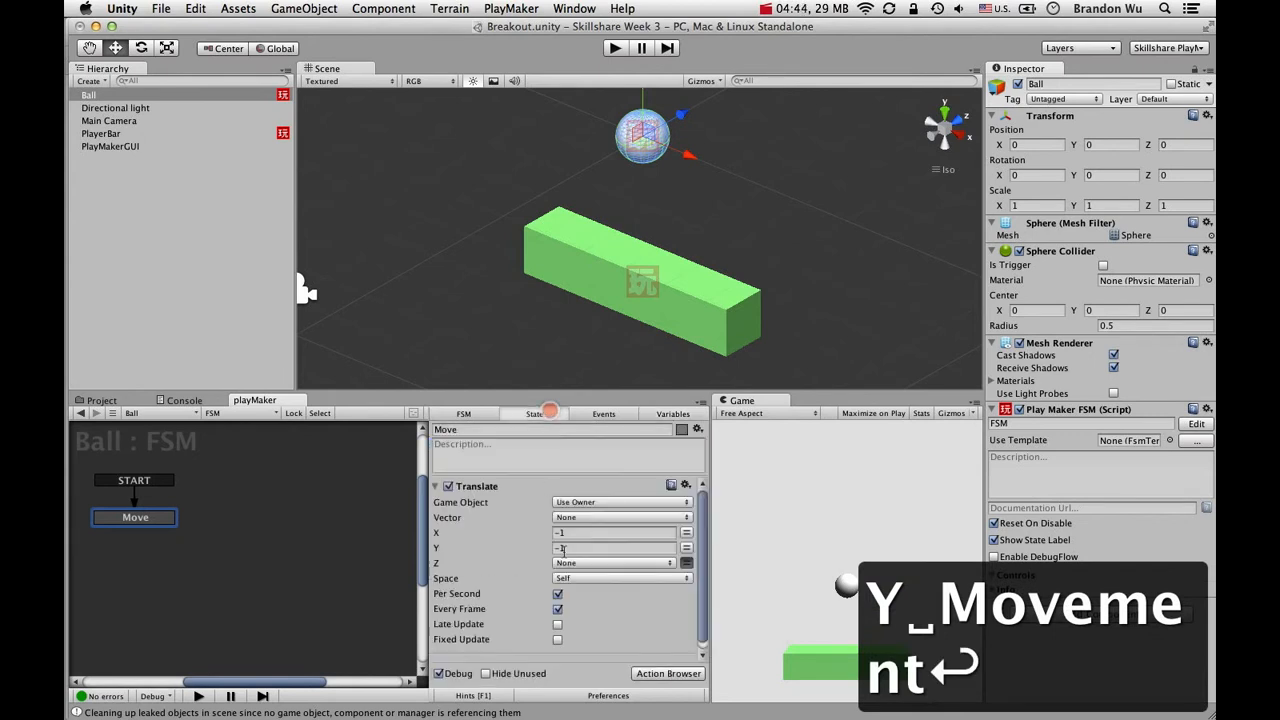
pyautogui.click(686, 548)
pyautogui.click(668, 548)
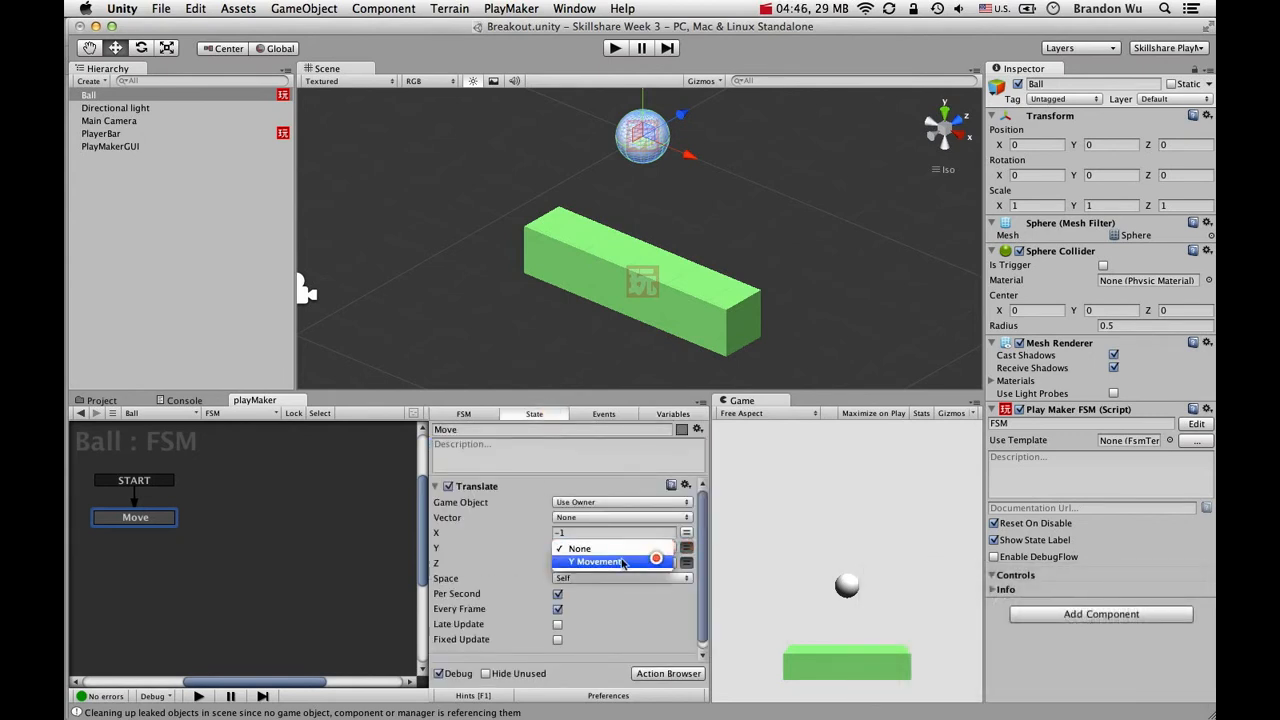
pyautogui.click(656, 562)
# Set the Y Movement variable's float value to -3, and expose the variable in the Inspector.
pyautogui.click(668, 414)
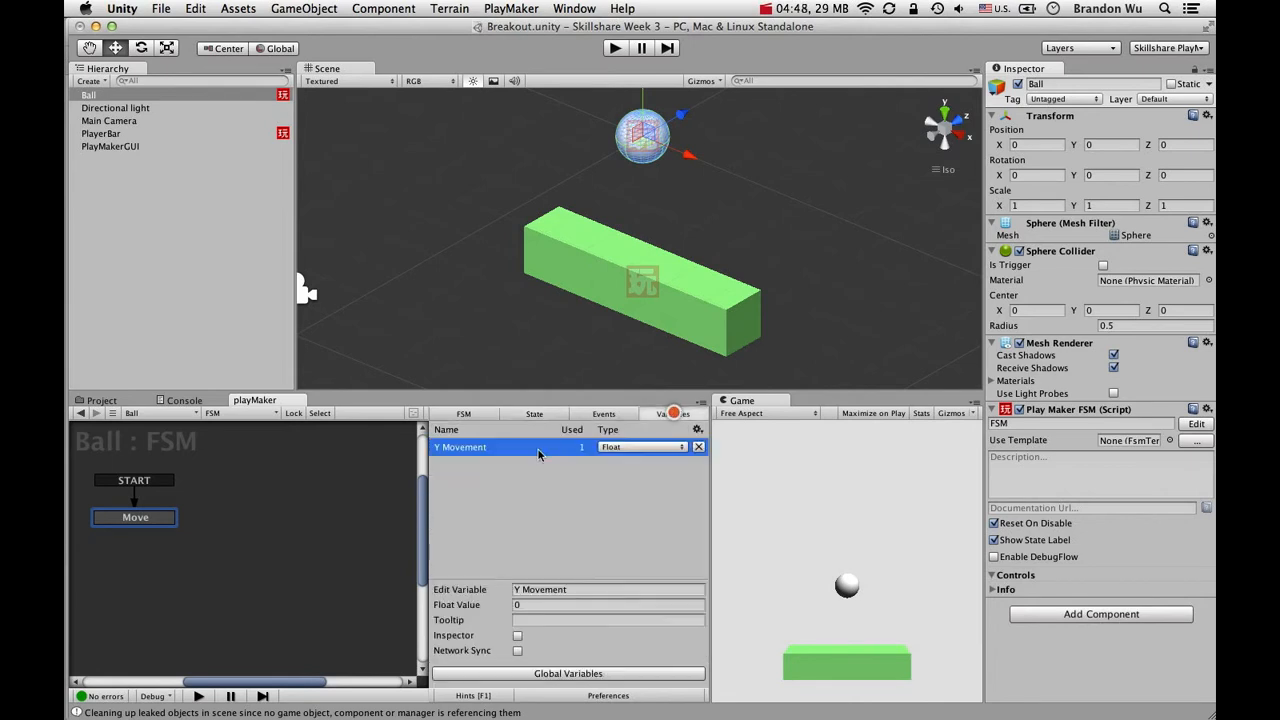
pyautogui.click(560, 605)
pyautogui.write('0')
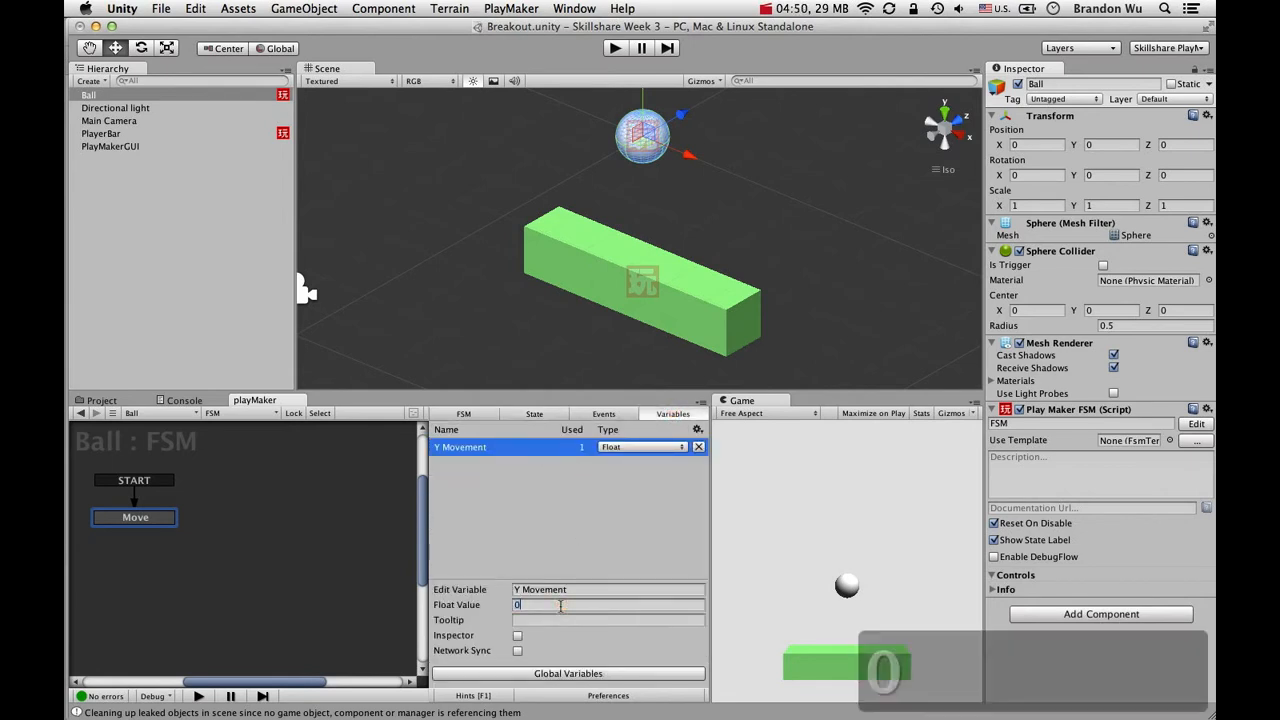
pyautogui.press('BackSpace')
pyautogui.write('-3')
pyautogui.press('Return')
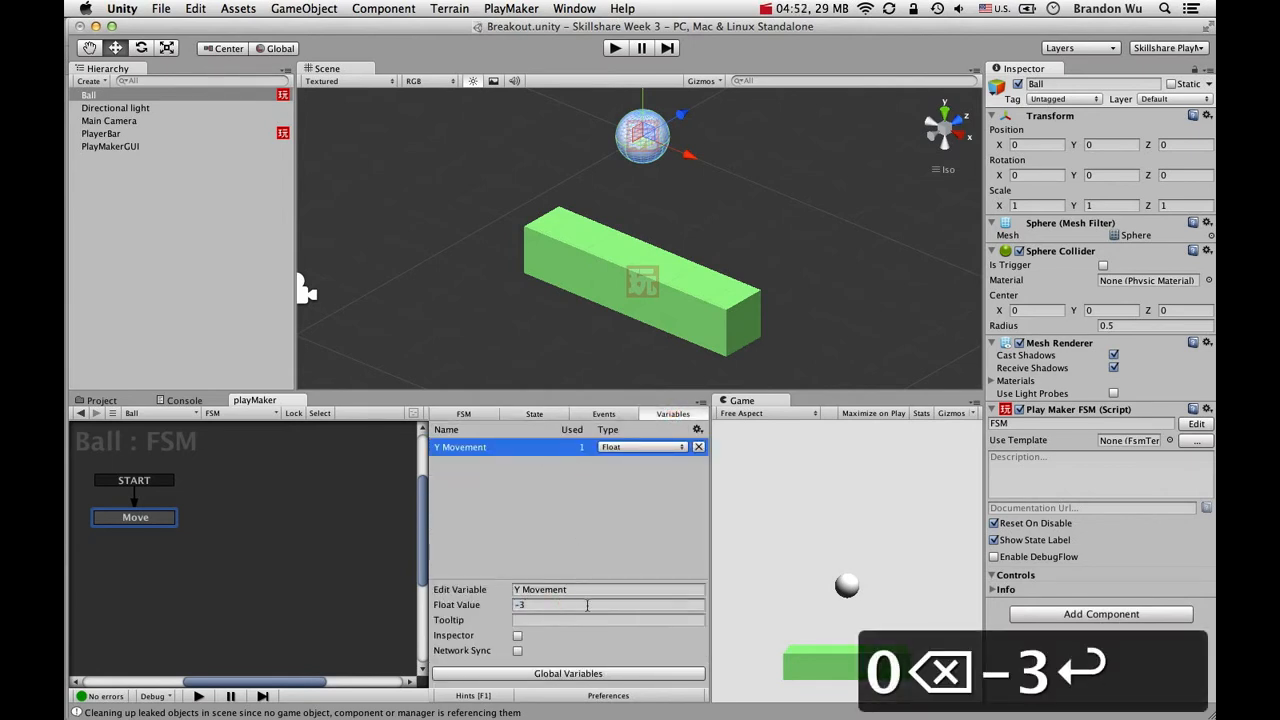
pyautogui.click(518, 637)
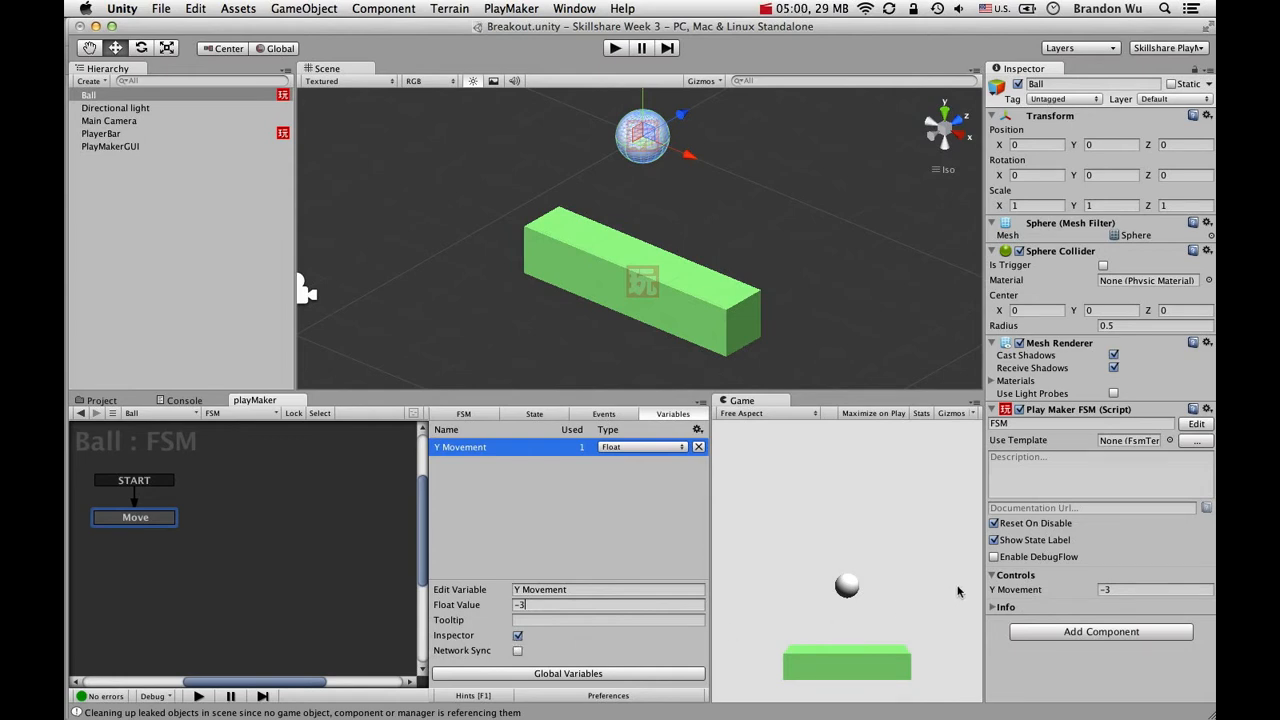
# Return to the Move state's settings to examine the Translate action's linked Y value.
pyautogui.click(538, 414)
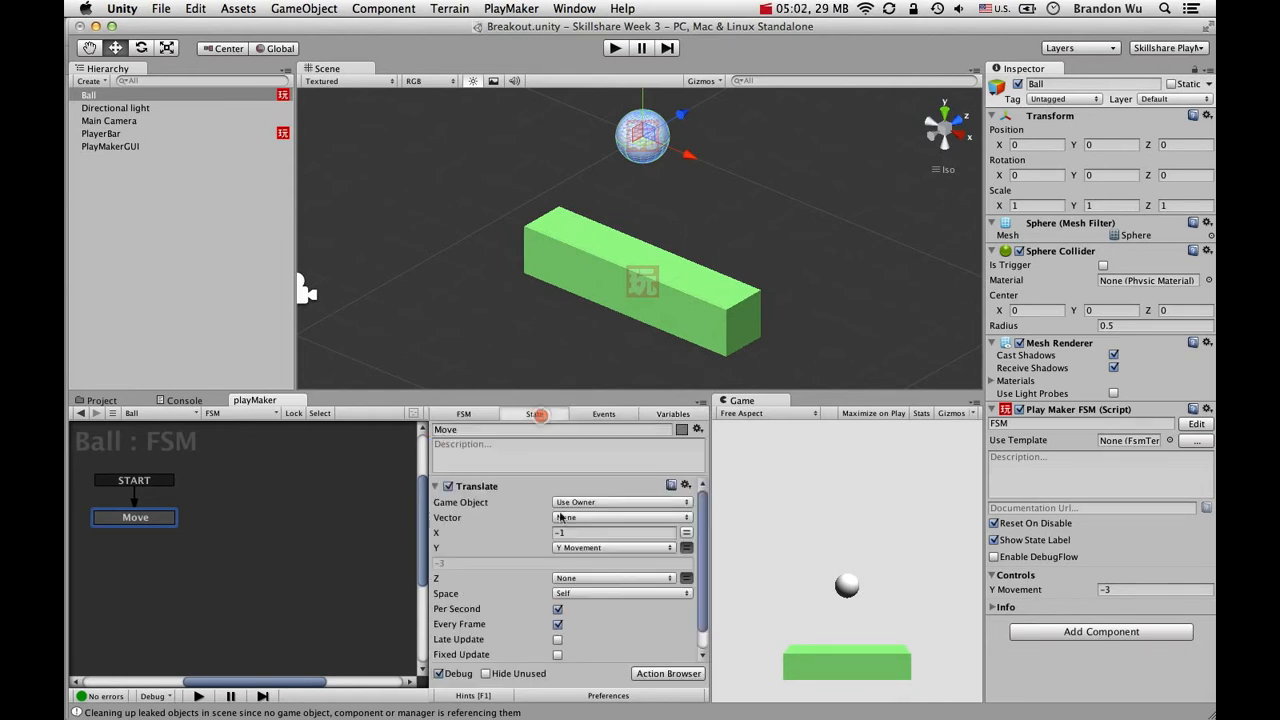
pyautogui.moveTo(421, 505); pyautogui.dragTo(421, 514)
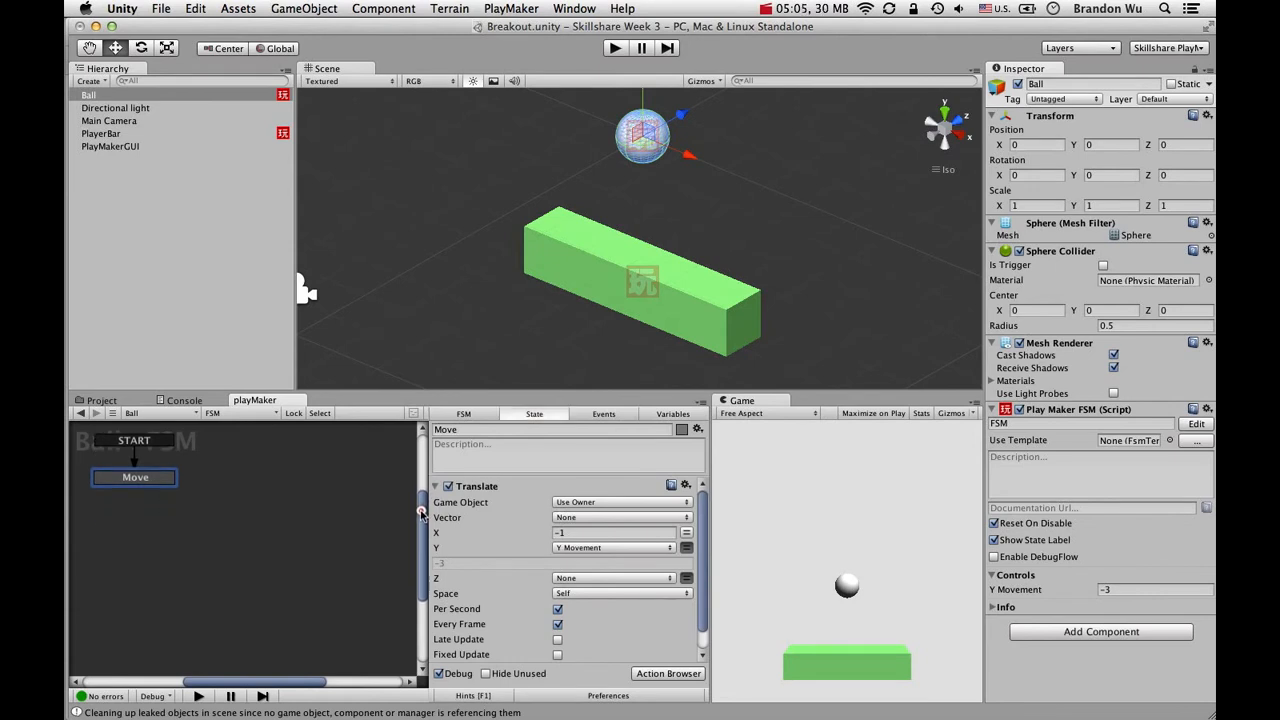
# Add a new state below Move in the Ball's FSM and name it Flip.
pyautogui.rightClick(139, 533)
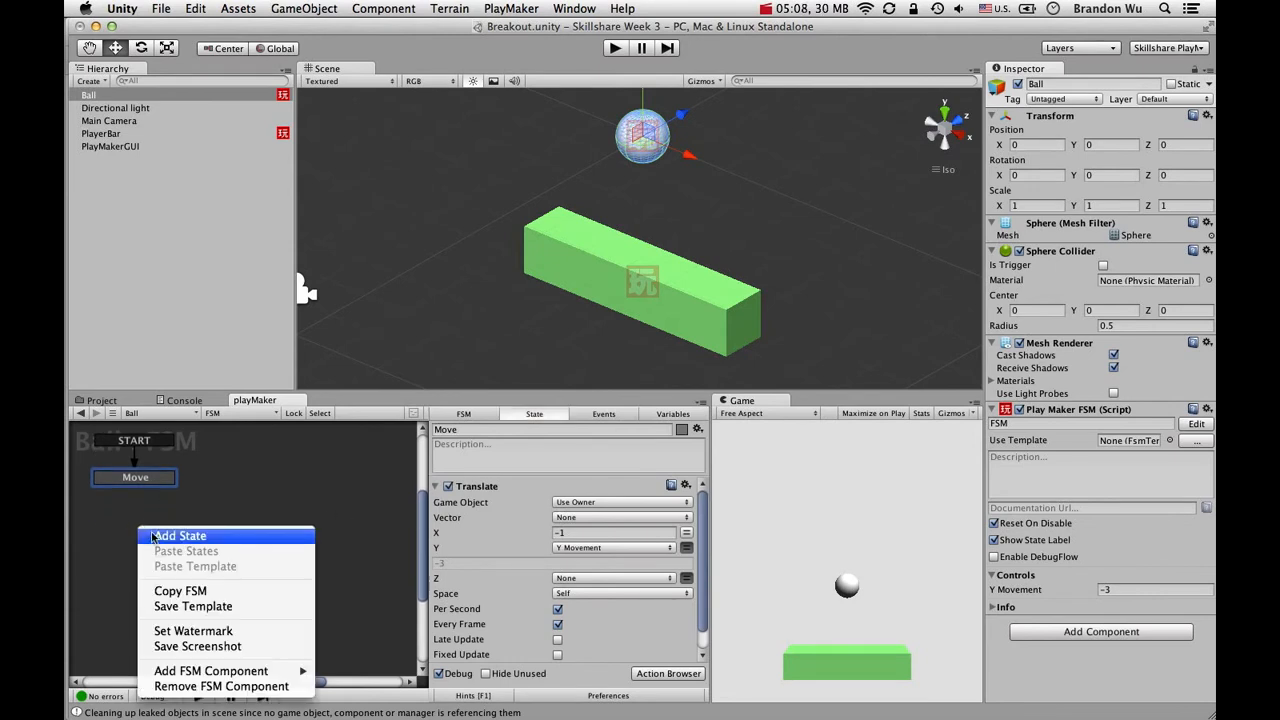
pyautogui.click(148, 533)
pyautogui.moveTo(203, 537); pyautogui.dragTo(166, 550)
pyautogui.click(505, 429)
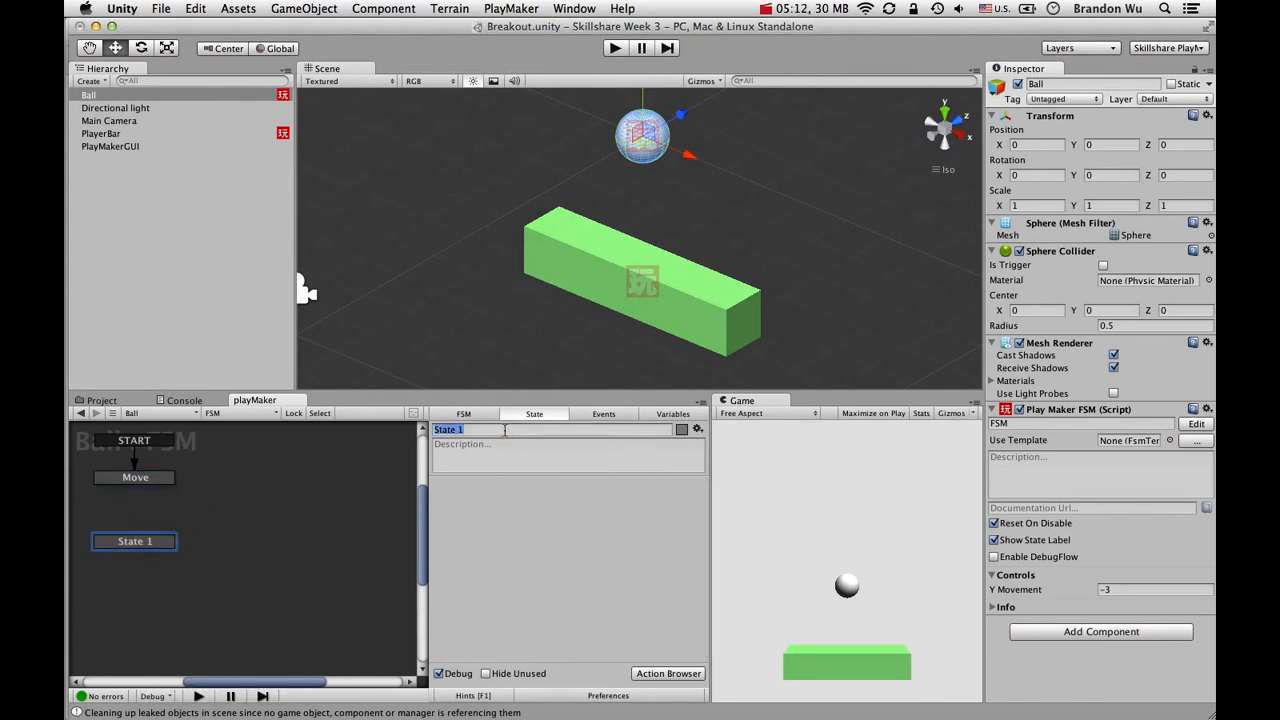
pyautogui.write('Flip')
pyautogui.press('Return')
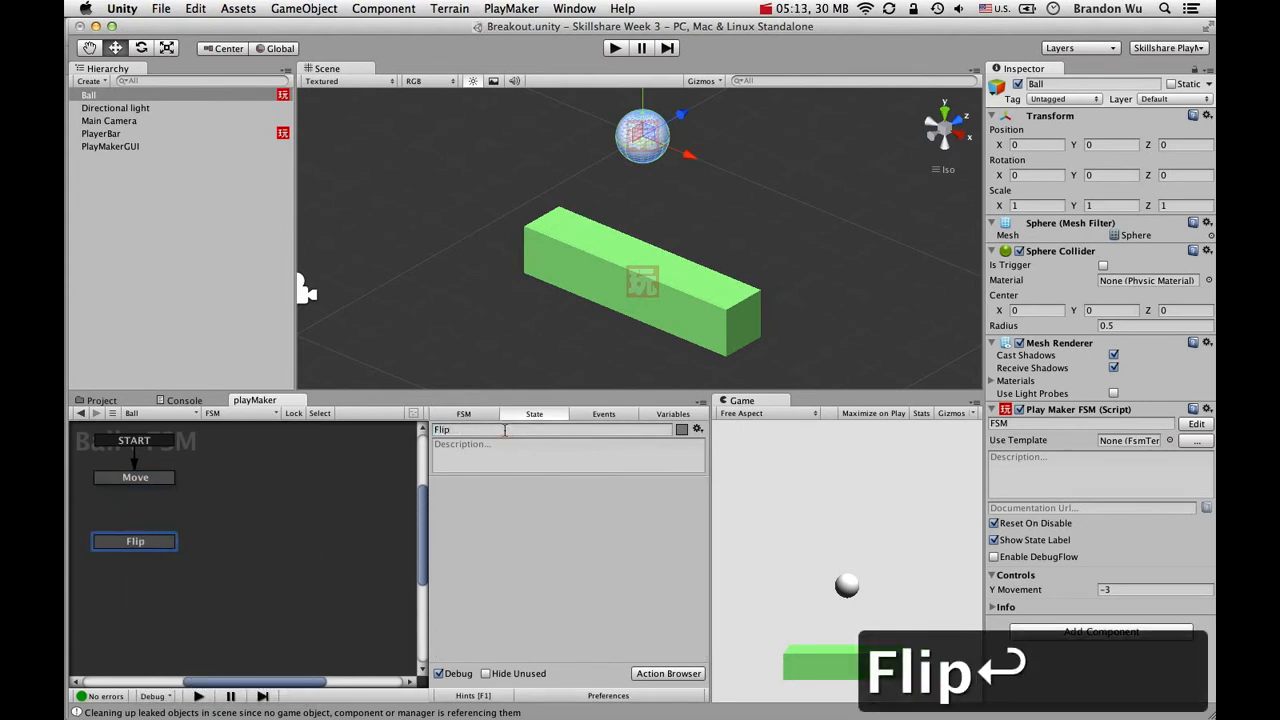
# Find the Float Multiply action in the Action Browser and add it to the Flip state.
pyautogui.click(668, 673)
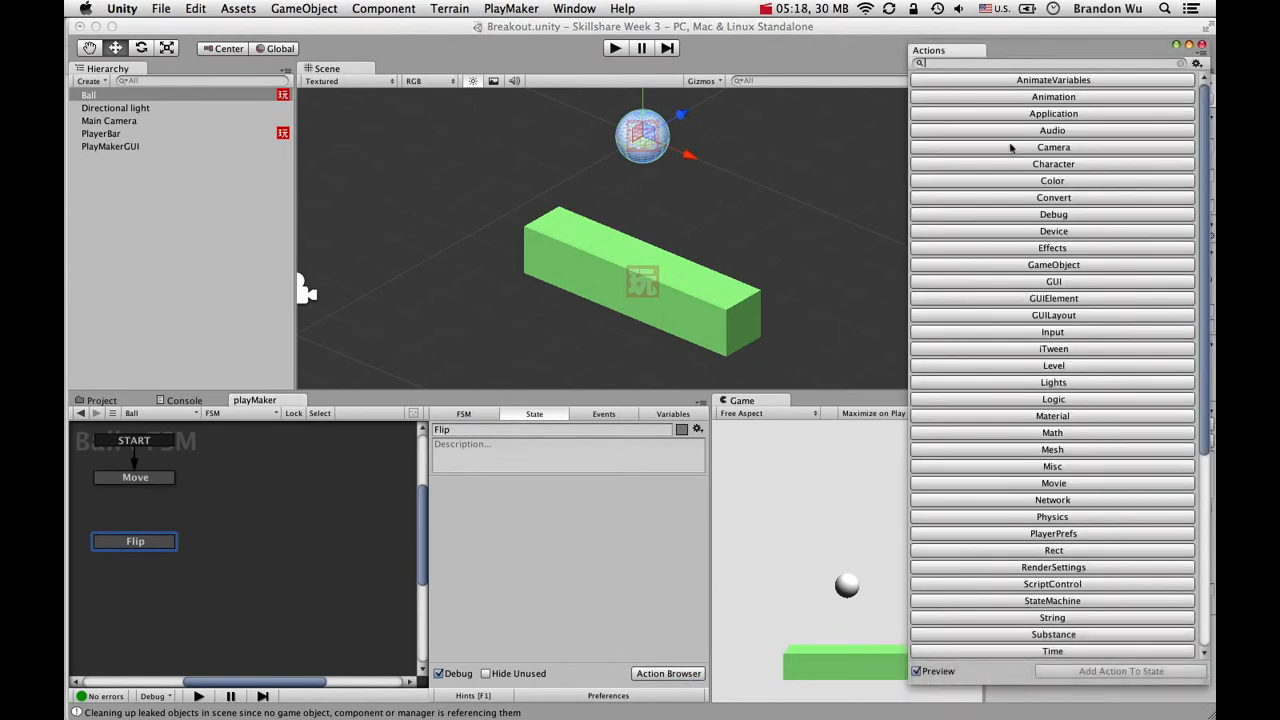
pyautogui.write('float')
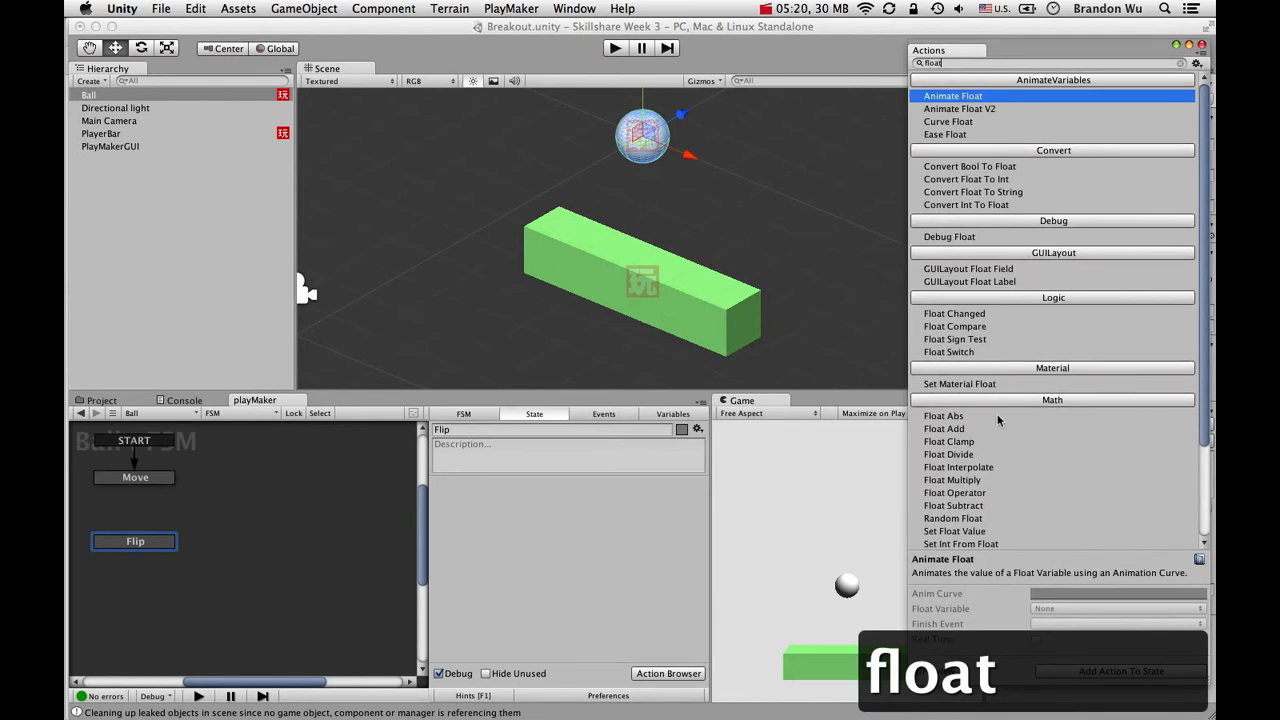
pyautogui.click(955, 480)
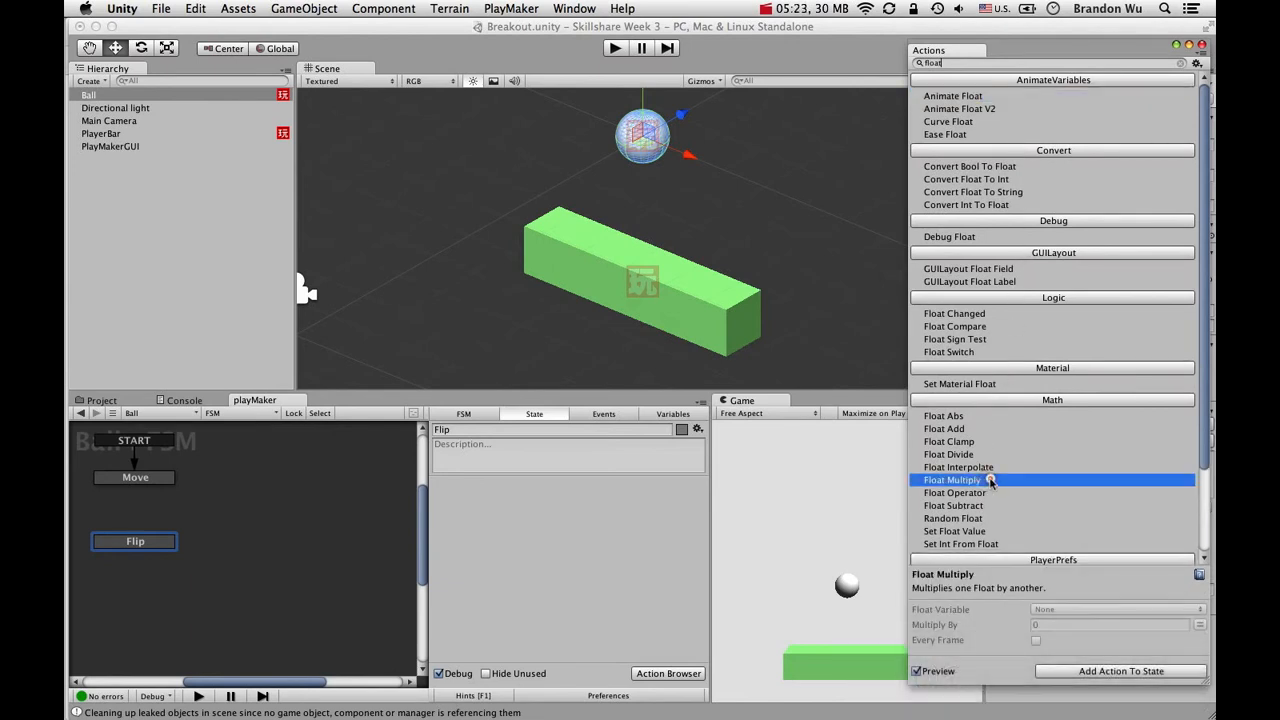
pyautogui.doubleClick(955, 480)
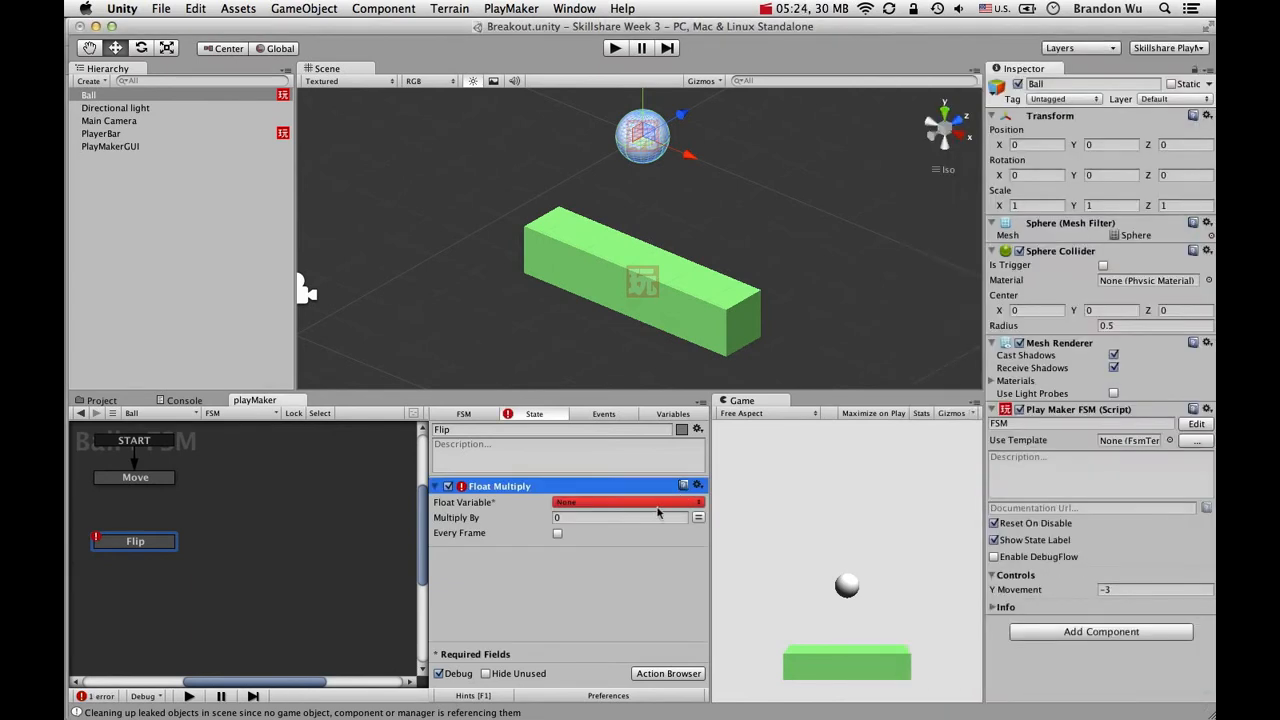
# Set the Float Multiply action's float variable to Y Movement and its Multiply By value to -1.
pyautogui.click(658, 512)
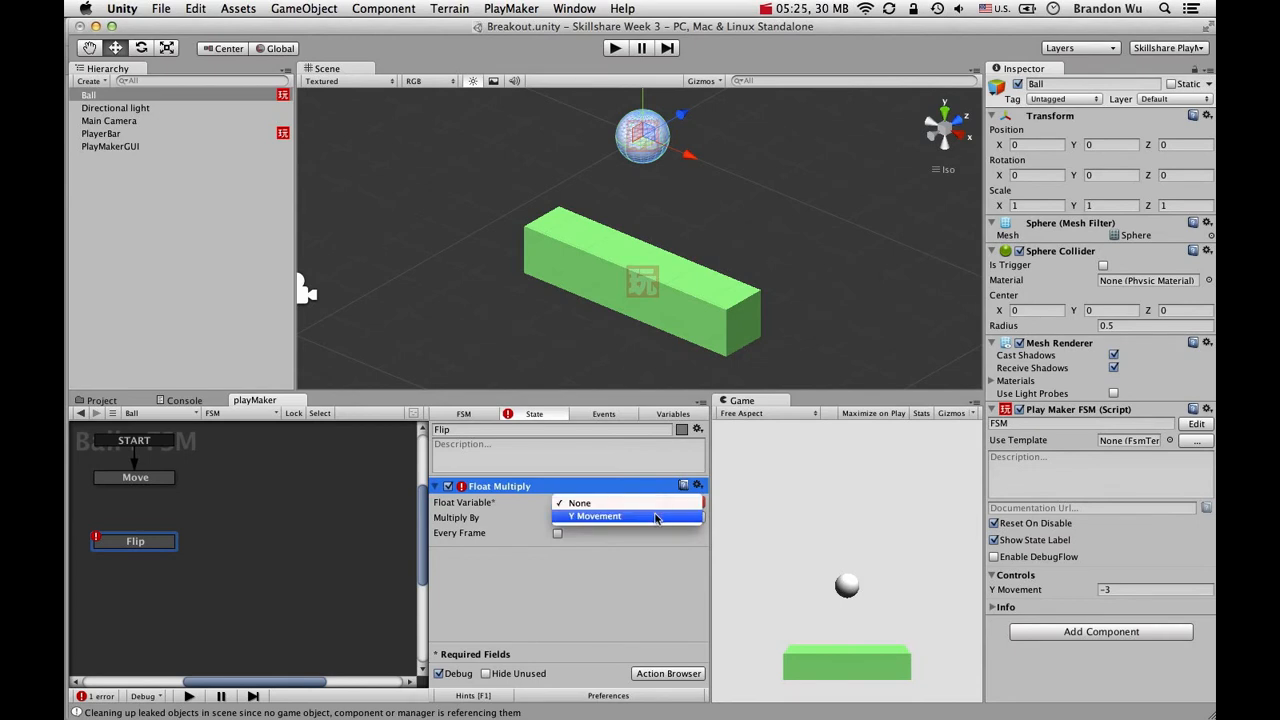
pyautogui.click(657, 517)
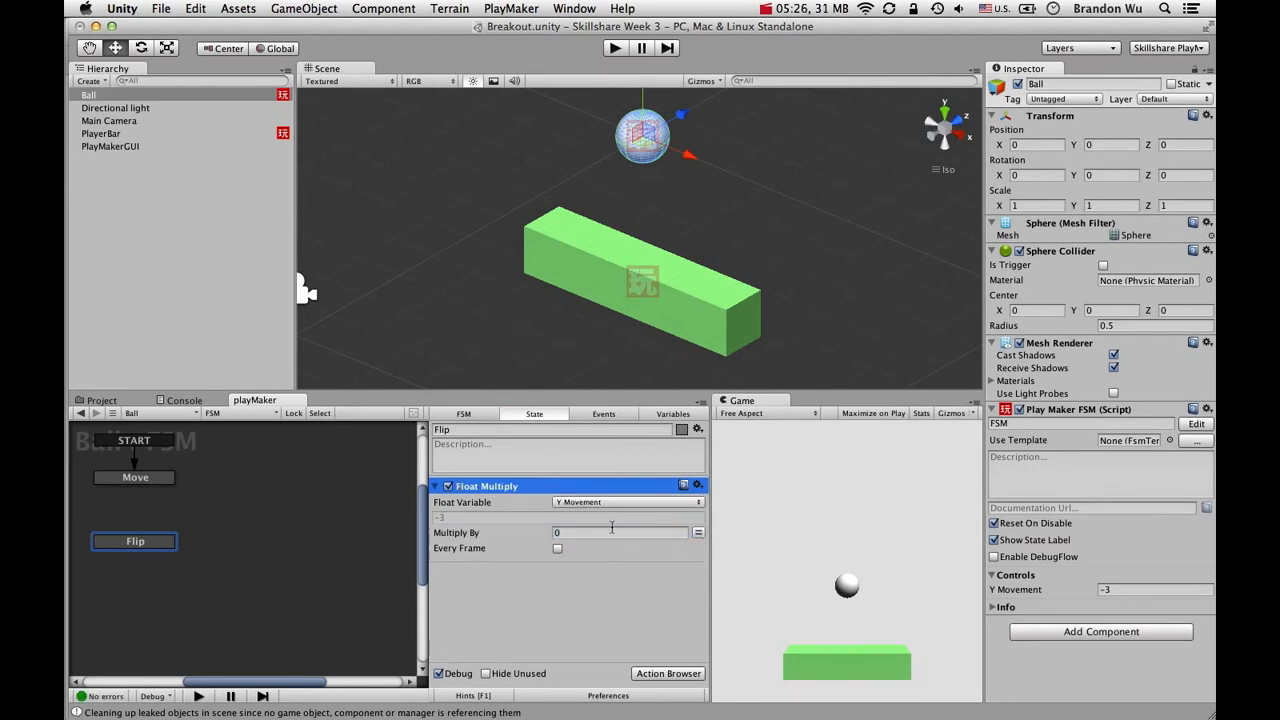
pyautogui.click(612, 530)
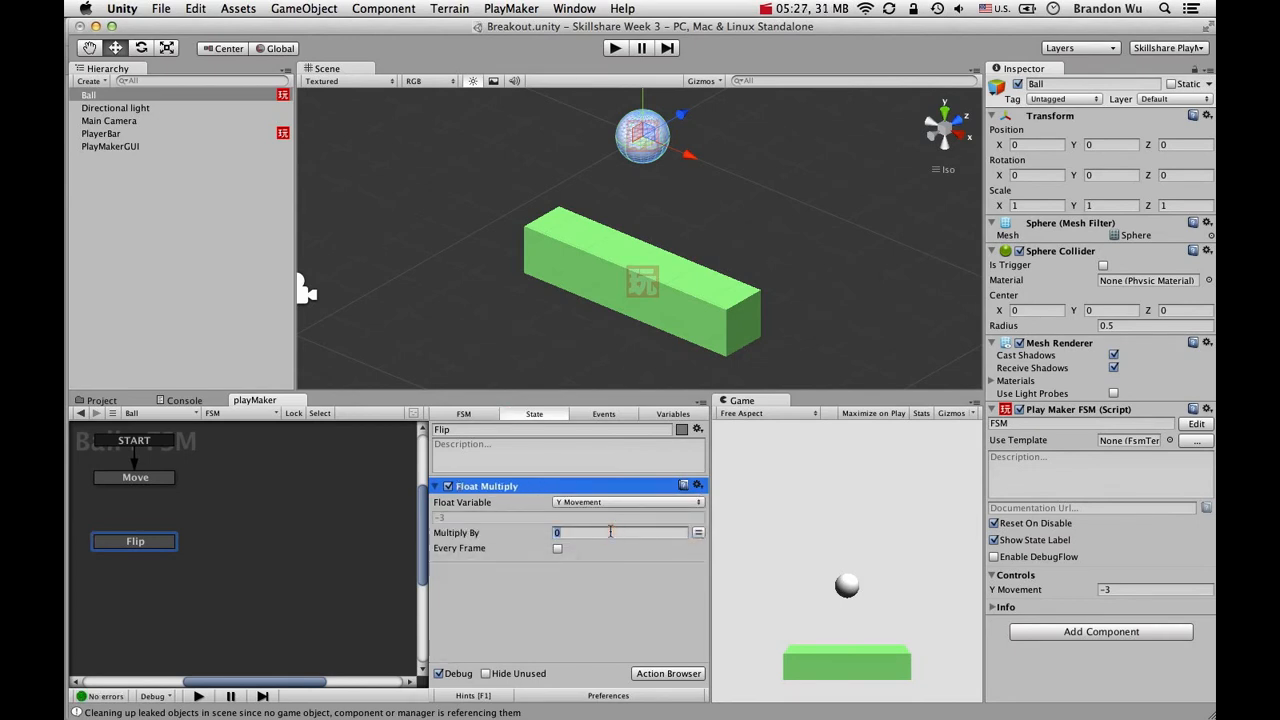
pyautogui.write('-1')
pyautogui.press('Return')
pyautogui.click(165, 478)
pyautogui.rightClick(167, 479)
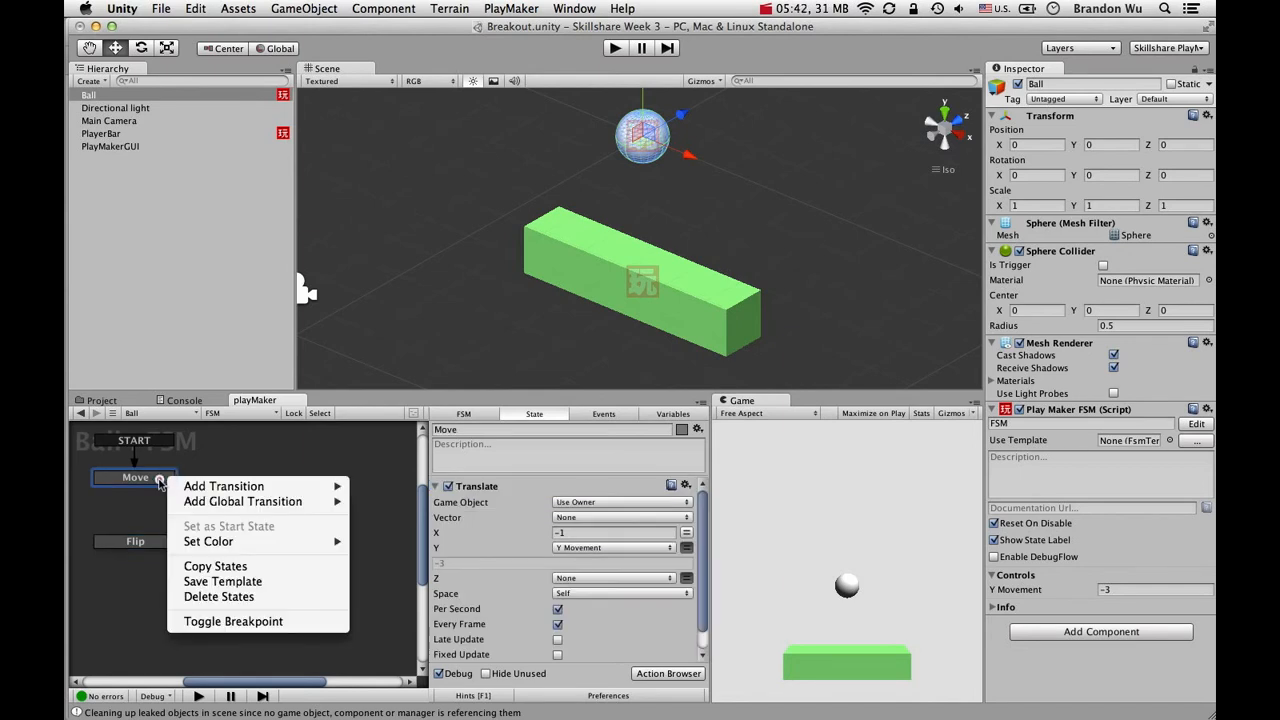
pyautogui.click(163, 481)
pyautogui.scroll(-2, 550, 568)
pyautogui.scroll(2, 520, 576)
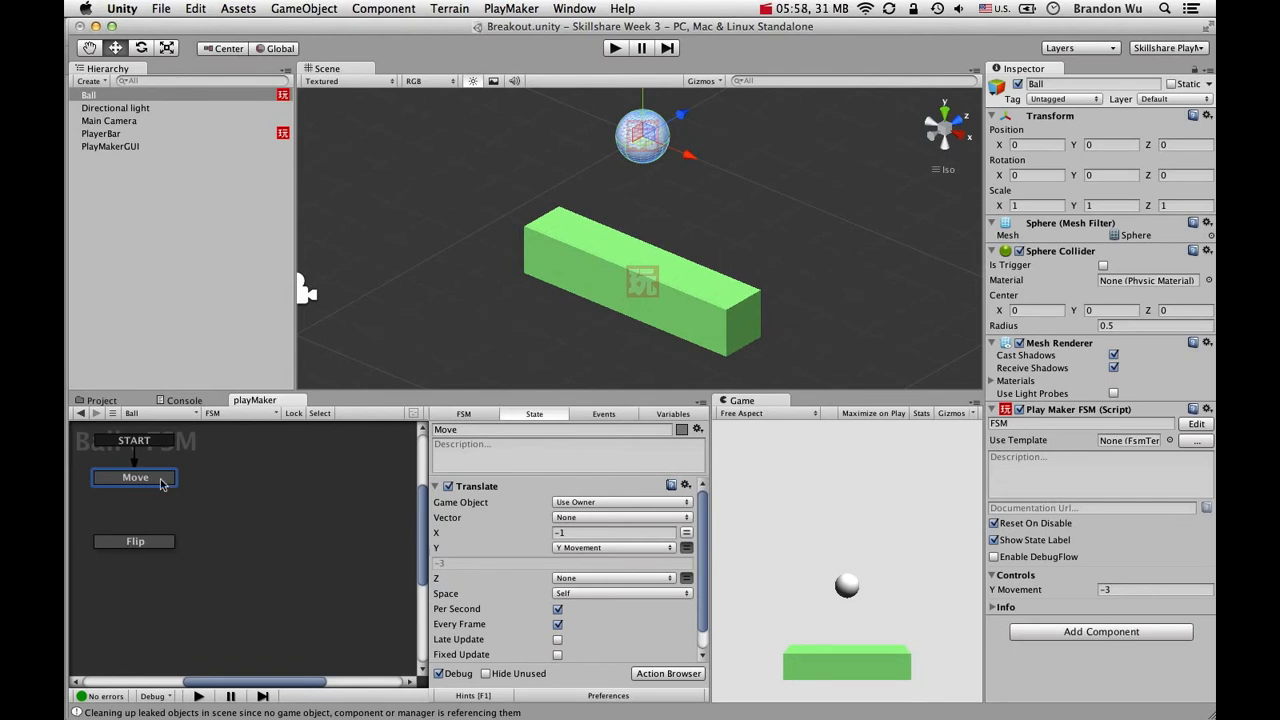
pyautogui.rightClick(158, 482)
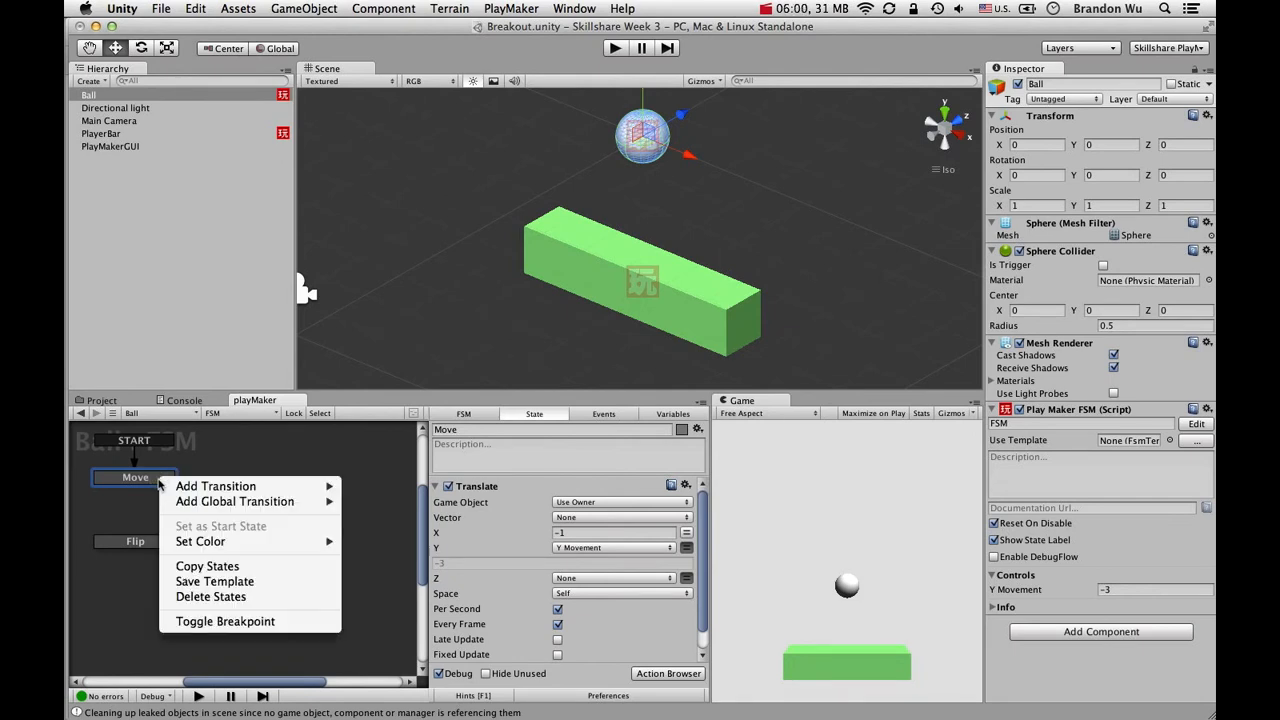
pyautogui.click(141, 480)
pyautogui.rightClick(150, 479)
pyautogui.moveTo(172, 485)
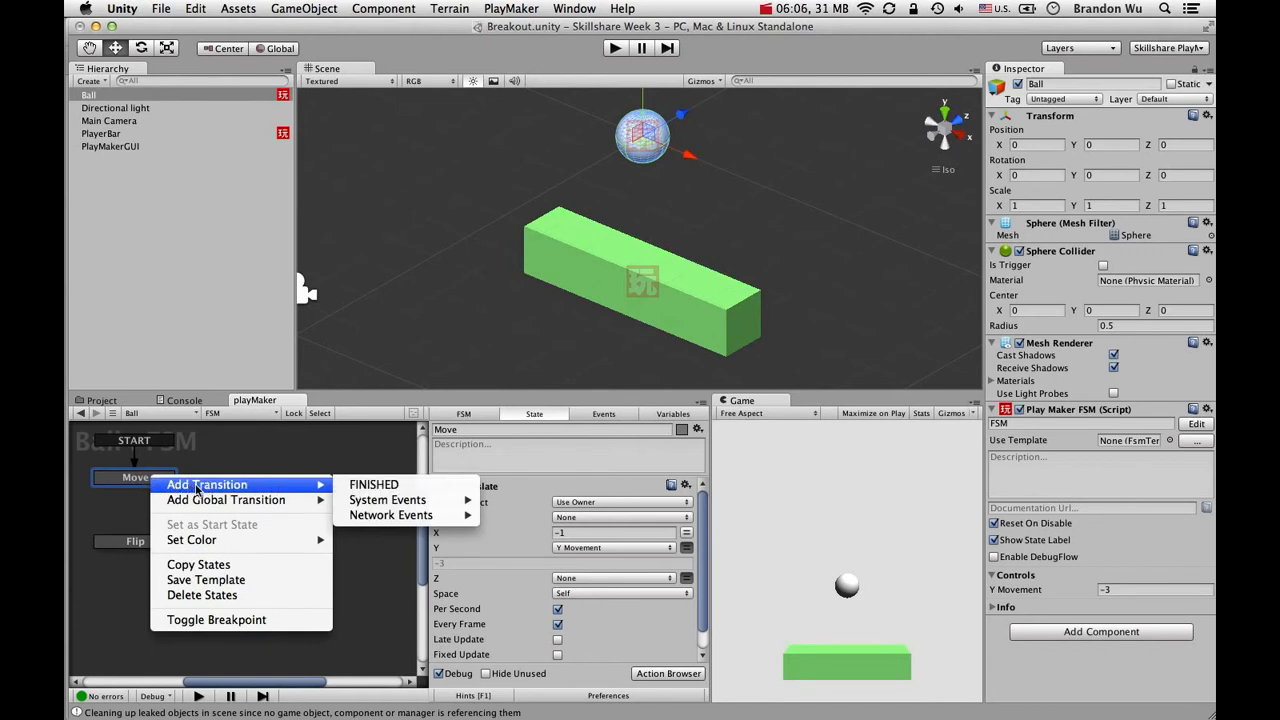
pyautogui.click(140, 480)
# Add a COLLISION ENTER system event transition to the Move state and connect it to Flip.
pyautogui.rightClick(140, 481)
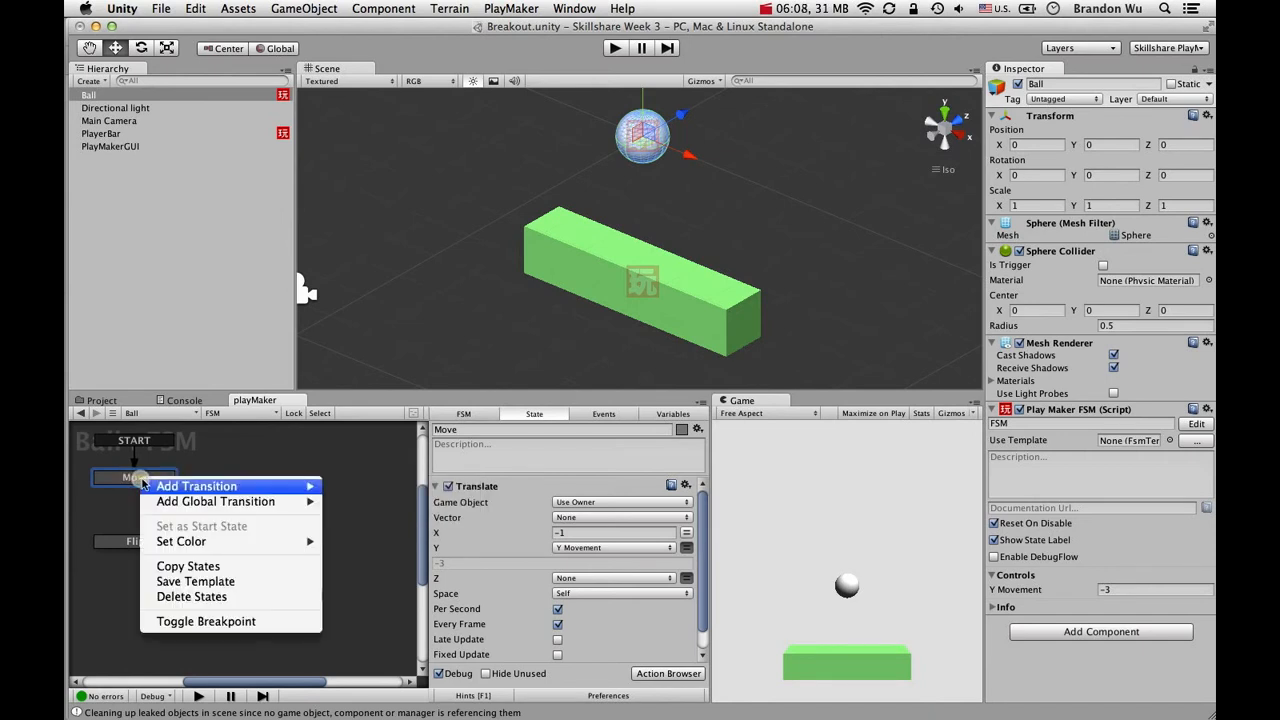
pyautogui.moveTo(165, 487)
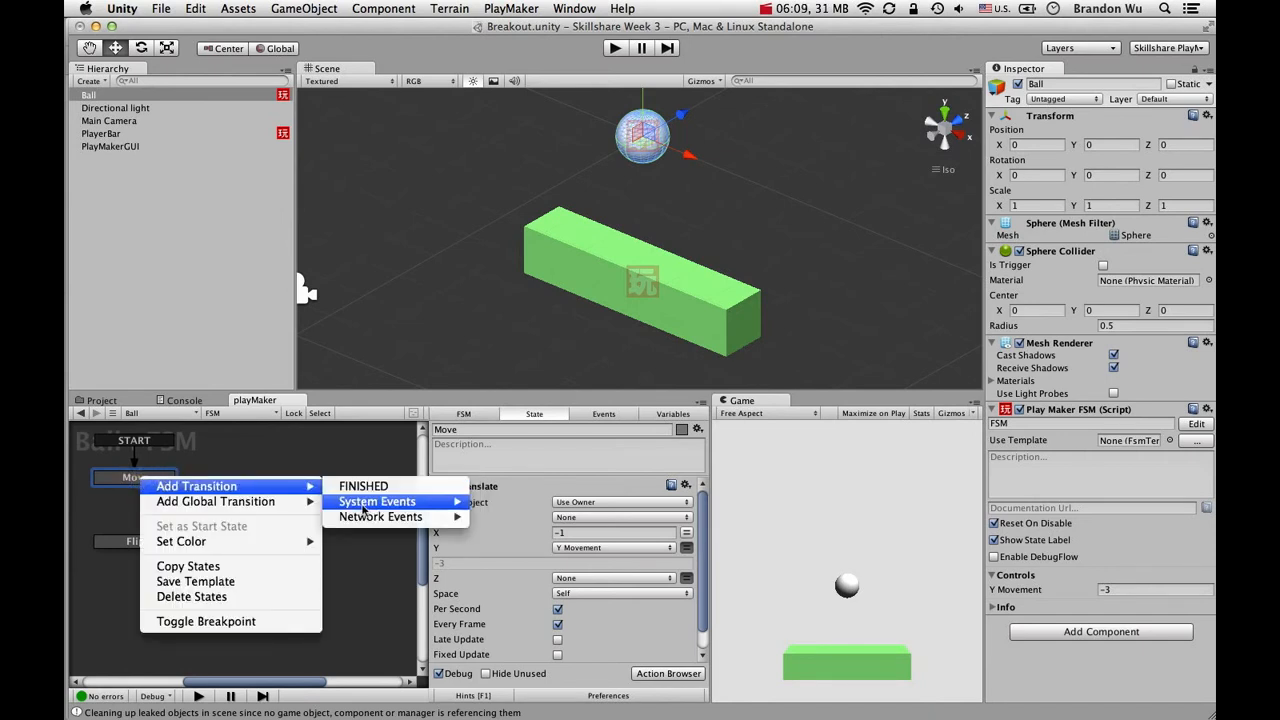
pyautogui.moveTo(366, 505)
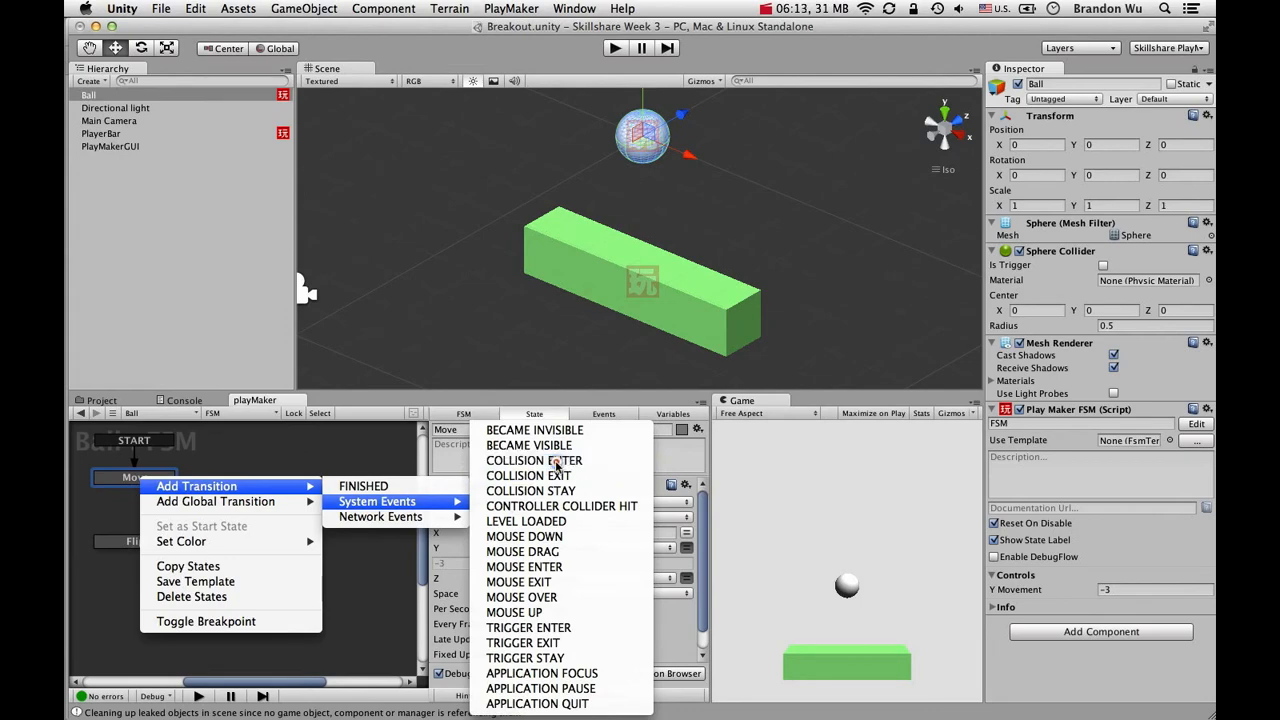
pyautogui.click(540, 461)
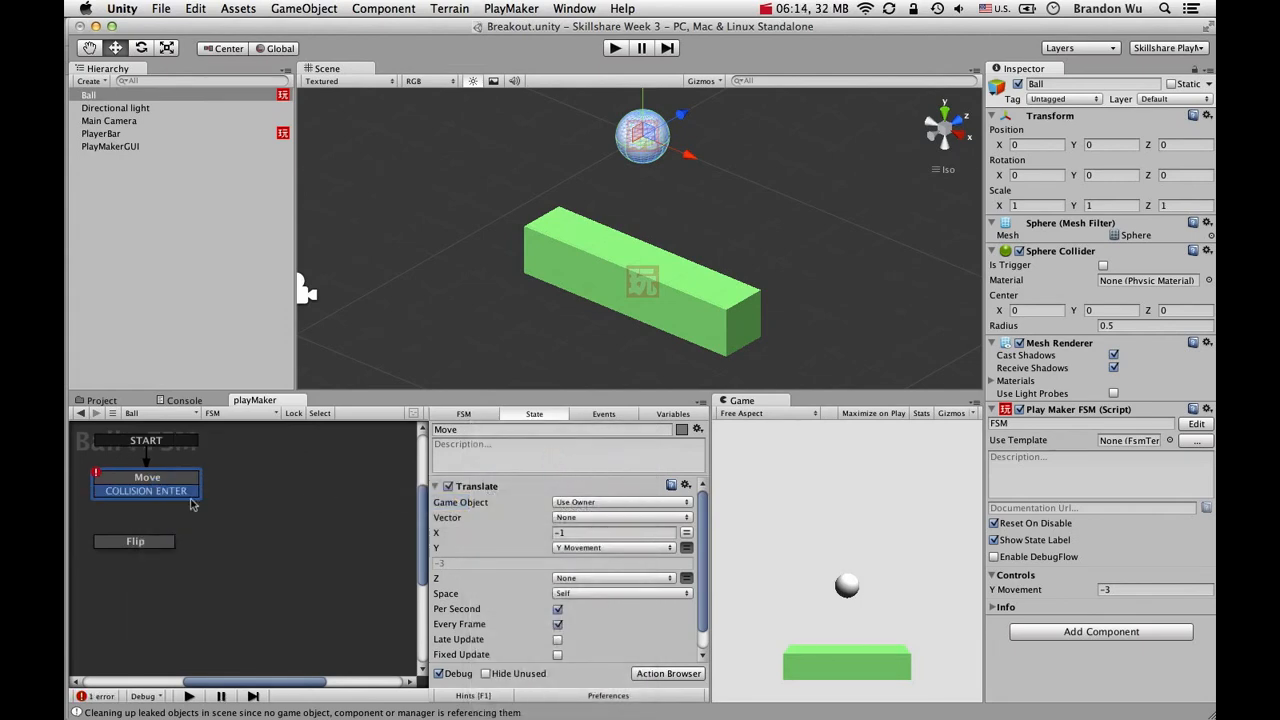
pyautogui.moveTo(187, 497); pyautogui.dragTo(168, 545)
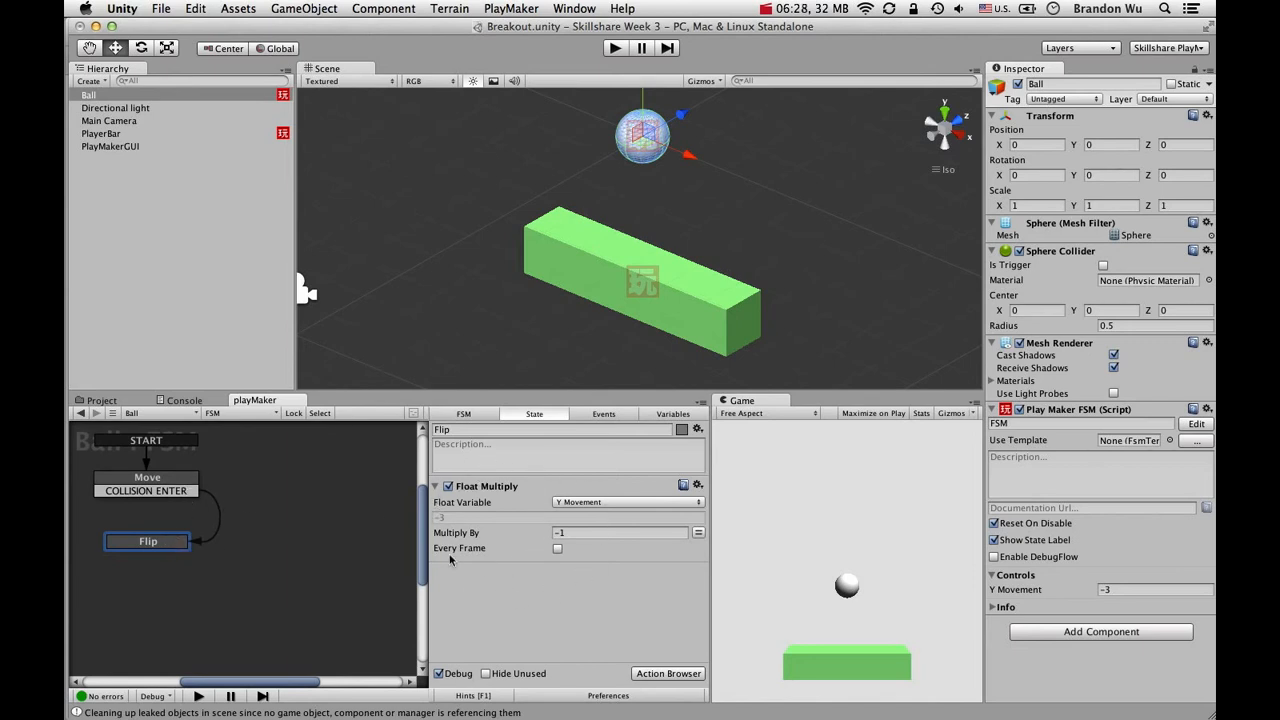
# Add a FINISHED transition to the Flip state and connect it back to Move.
pyautogui.rightClick(172, 541)
pyautogui.moveTo(215, 546)
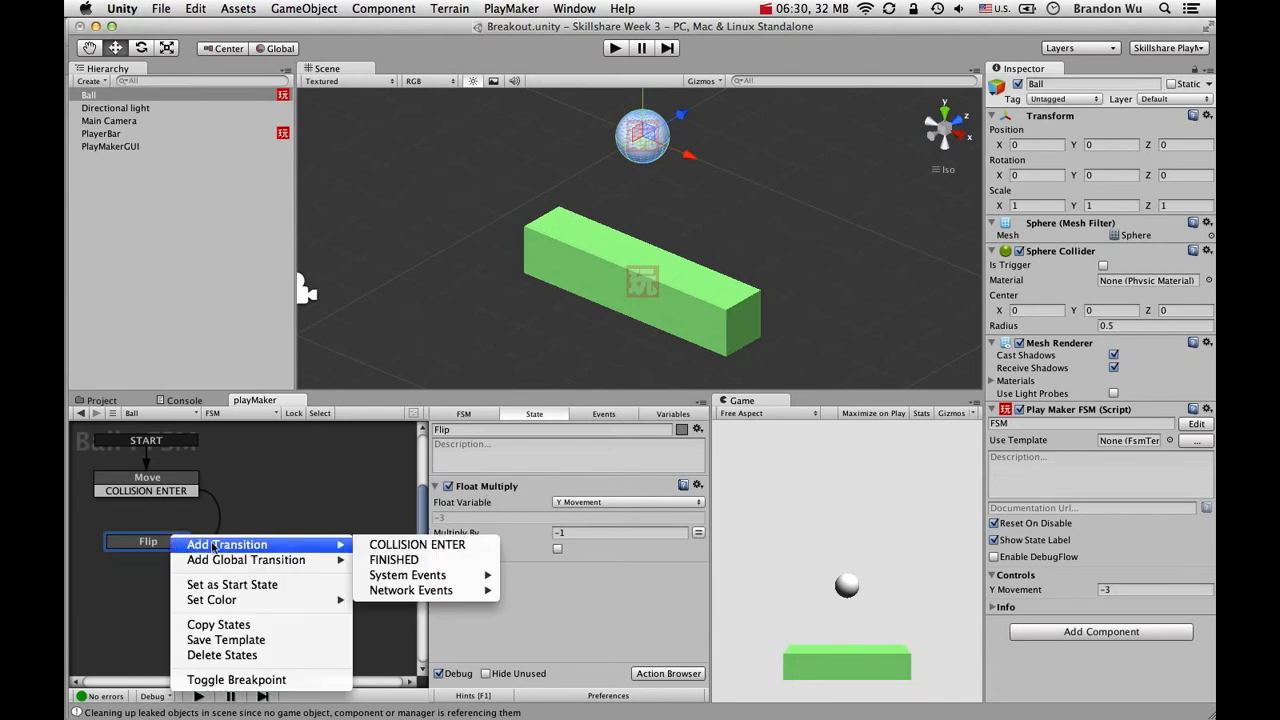
pyautogui.click(401, 561)
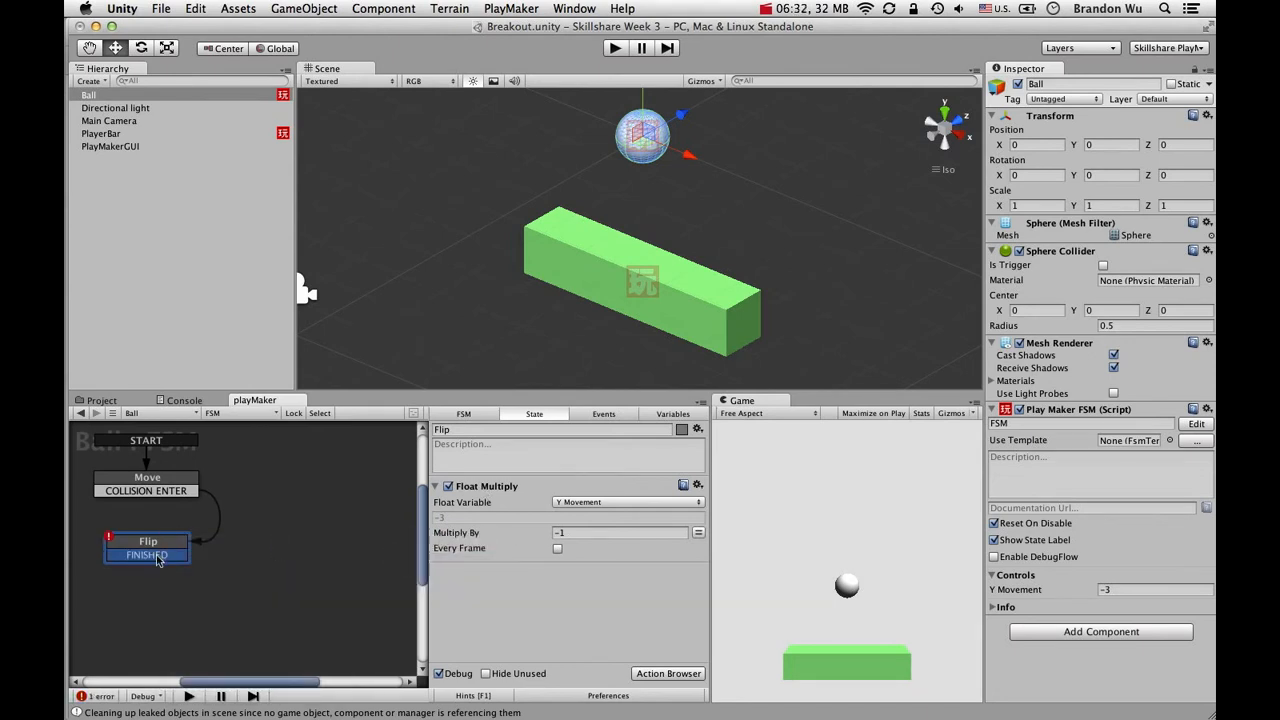
pyautogui.moveTo(157, 556); pyautogui.dragTo(153, 486)
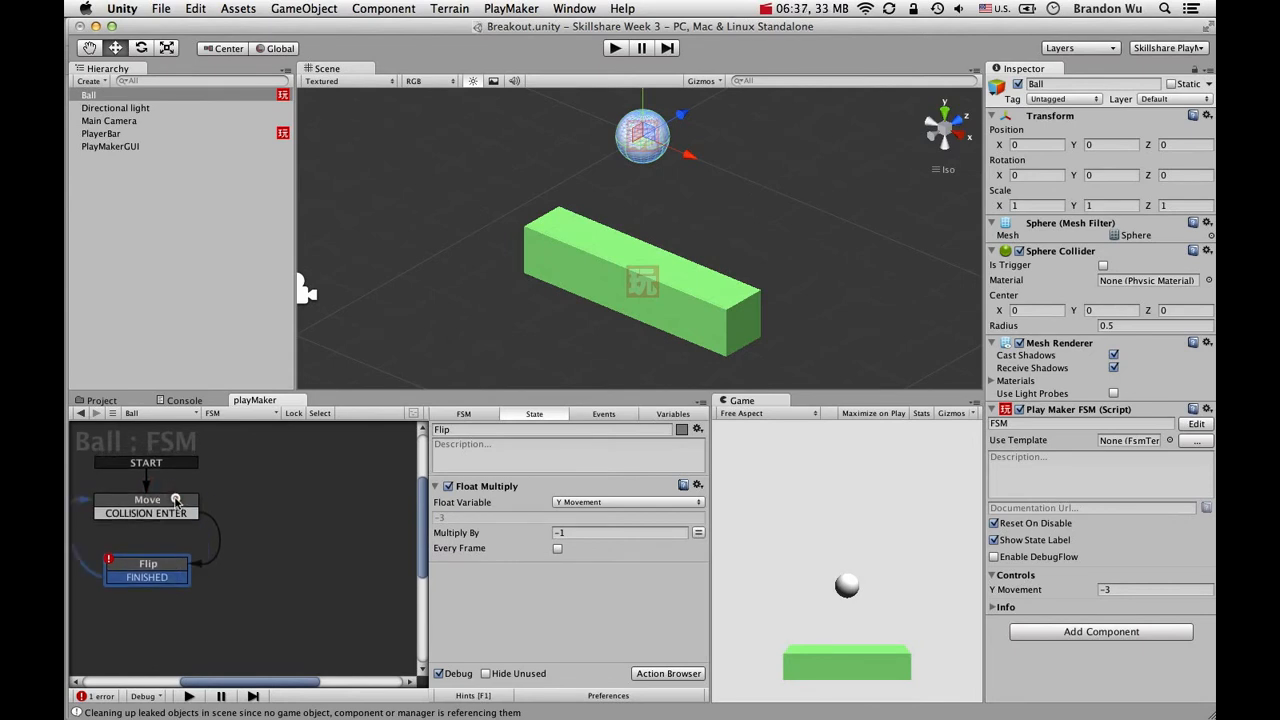
# Review the Move and Flip states' actions, check the PlayerBar object's FSM, and return to the Ball.
pyautogui.click(165, 500)
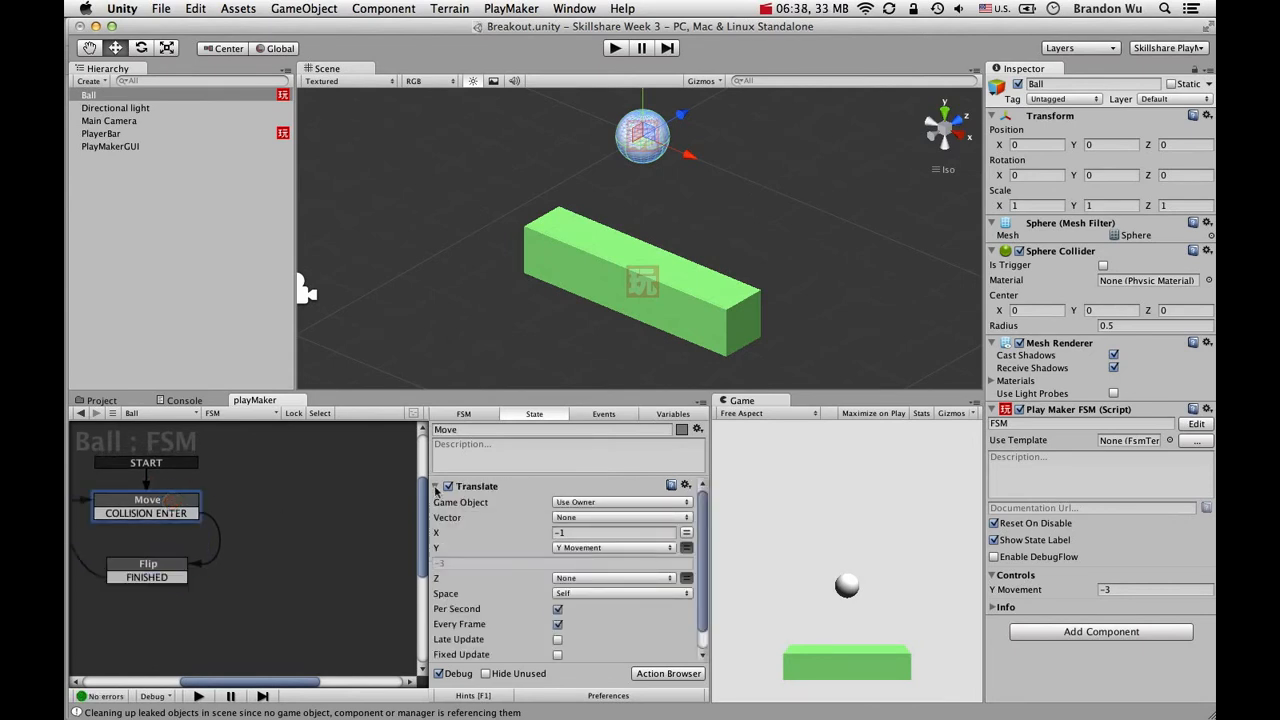
pyautogui.scroll(-1, 528, 594)
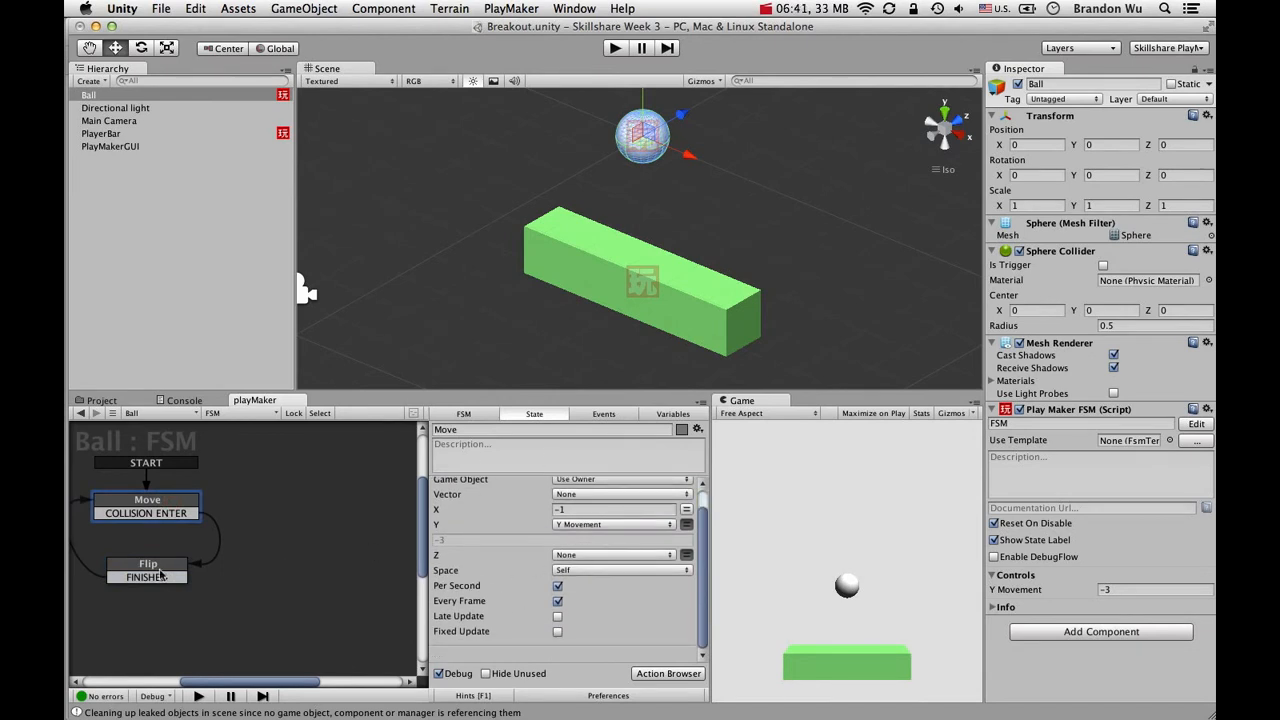
pyautogui.click(160, 568)
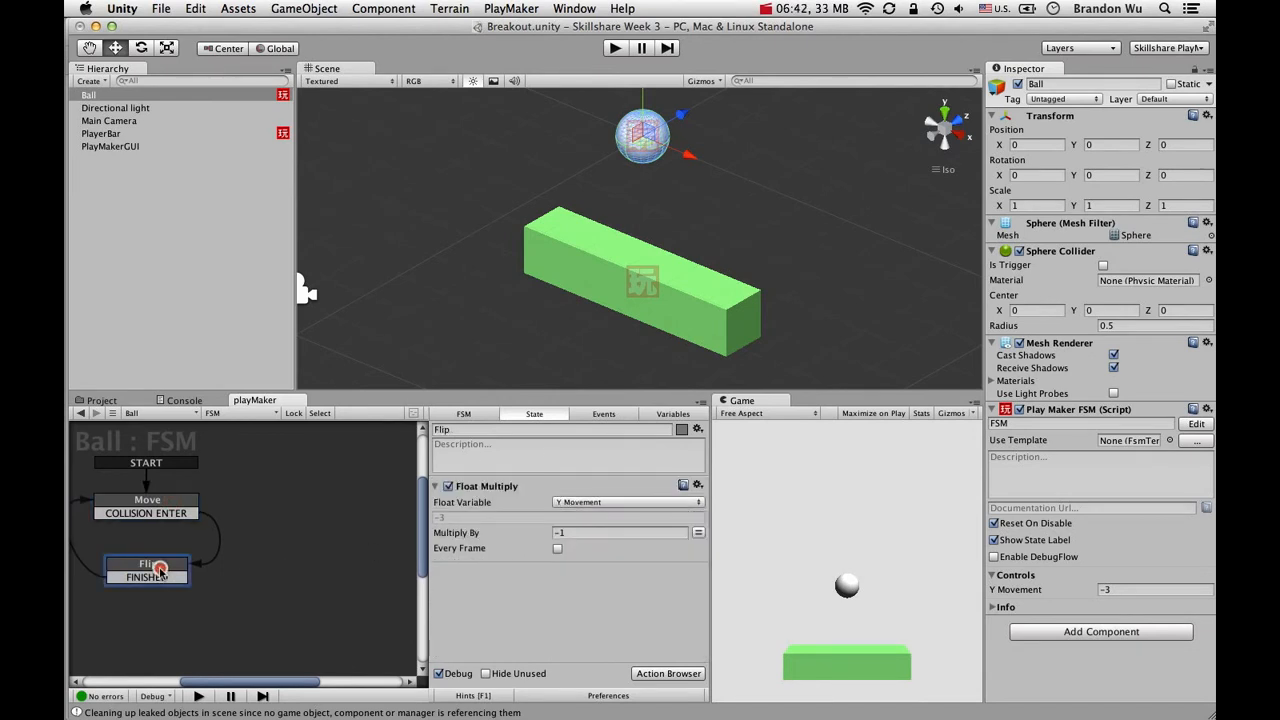
pyautogui.click(165, 502)
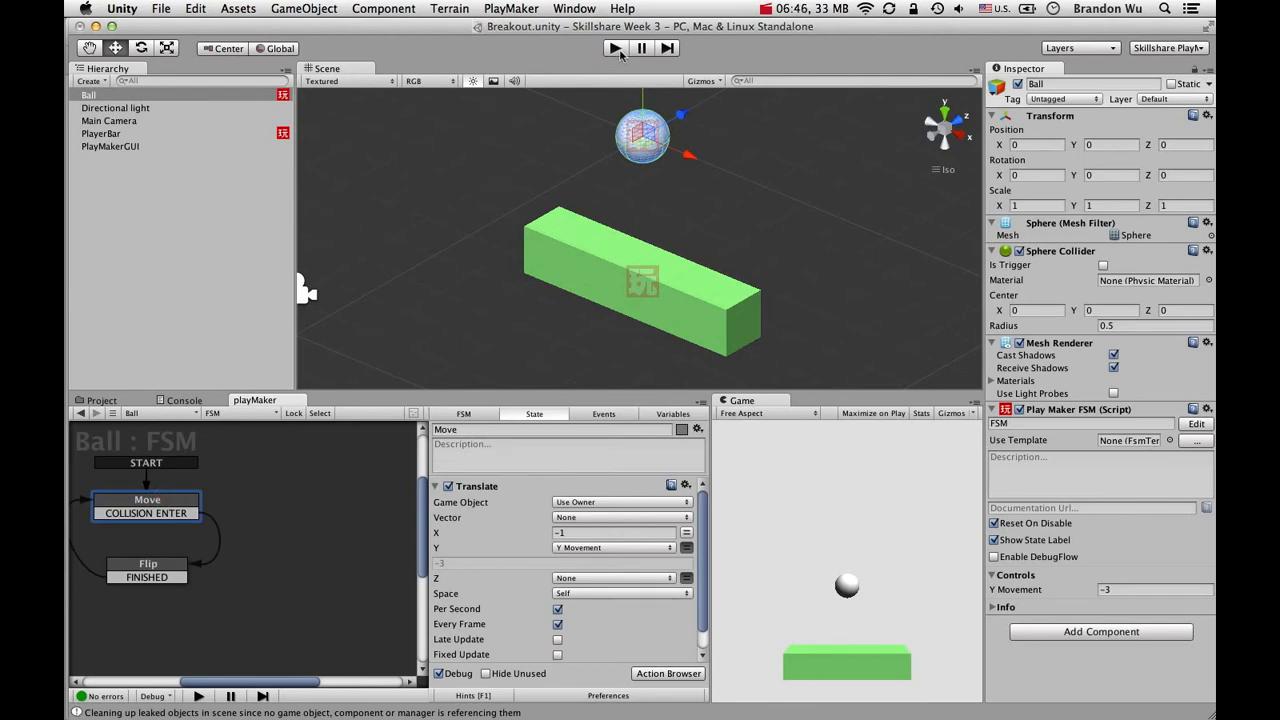
pyautogui.click(208, 121)
pyautogui.click(207, 133)
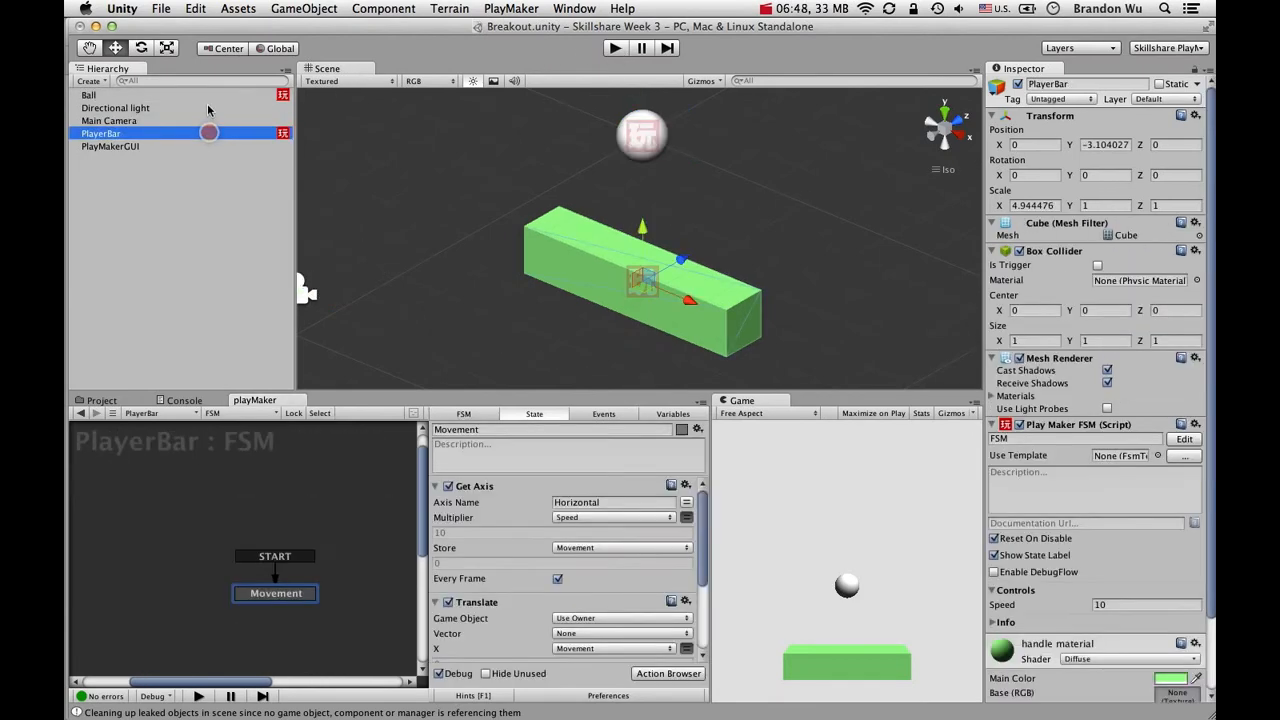
pyautogui.click(207, 95)
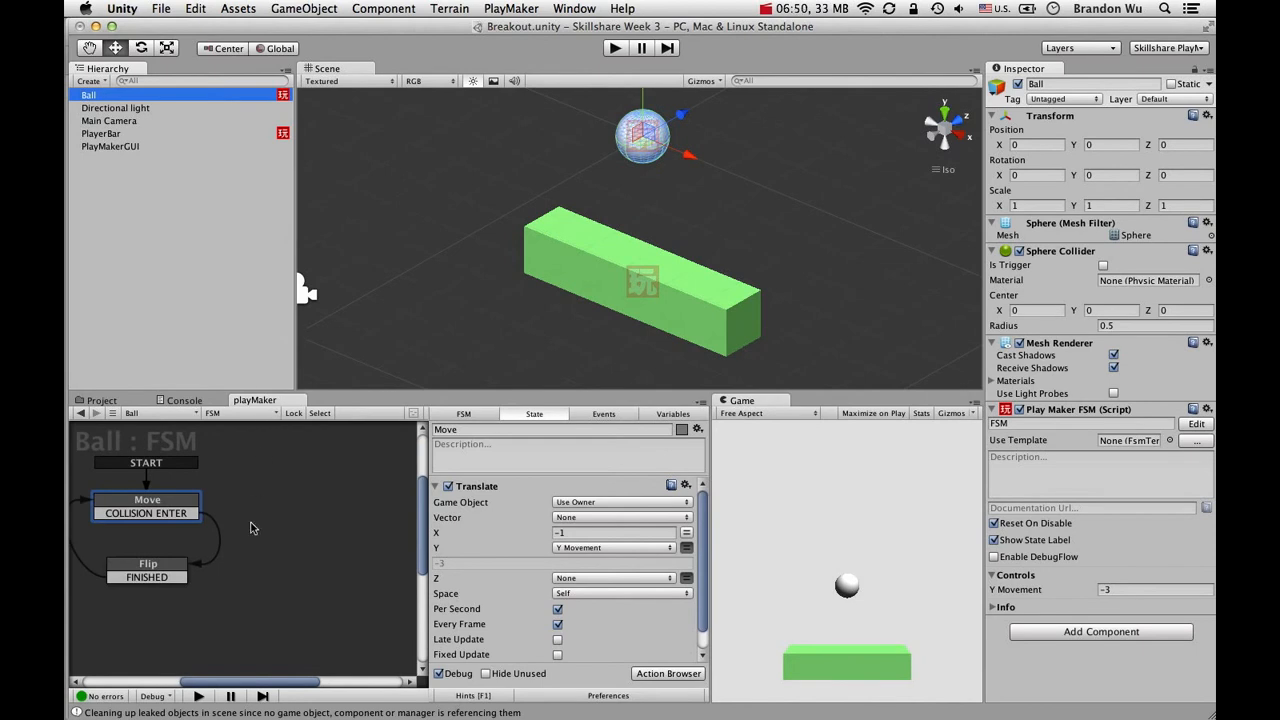
# Play-test the game to check how the Ball reacts on reaching the player bar, and stop playback.
pyautogui.moveTo(251, 523); pyautogui.dragTo(275, 533, button='middle')
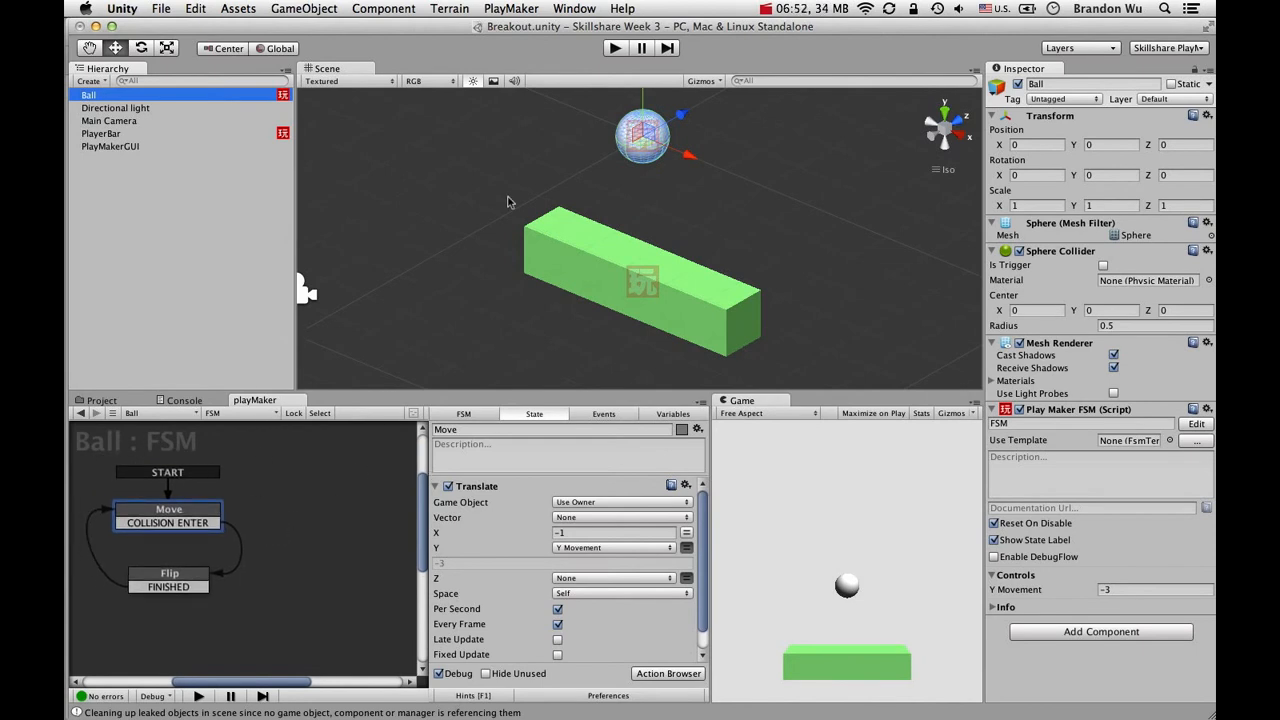
pyautogui.click(615, 48)
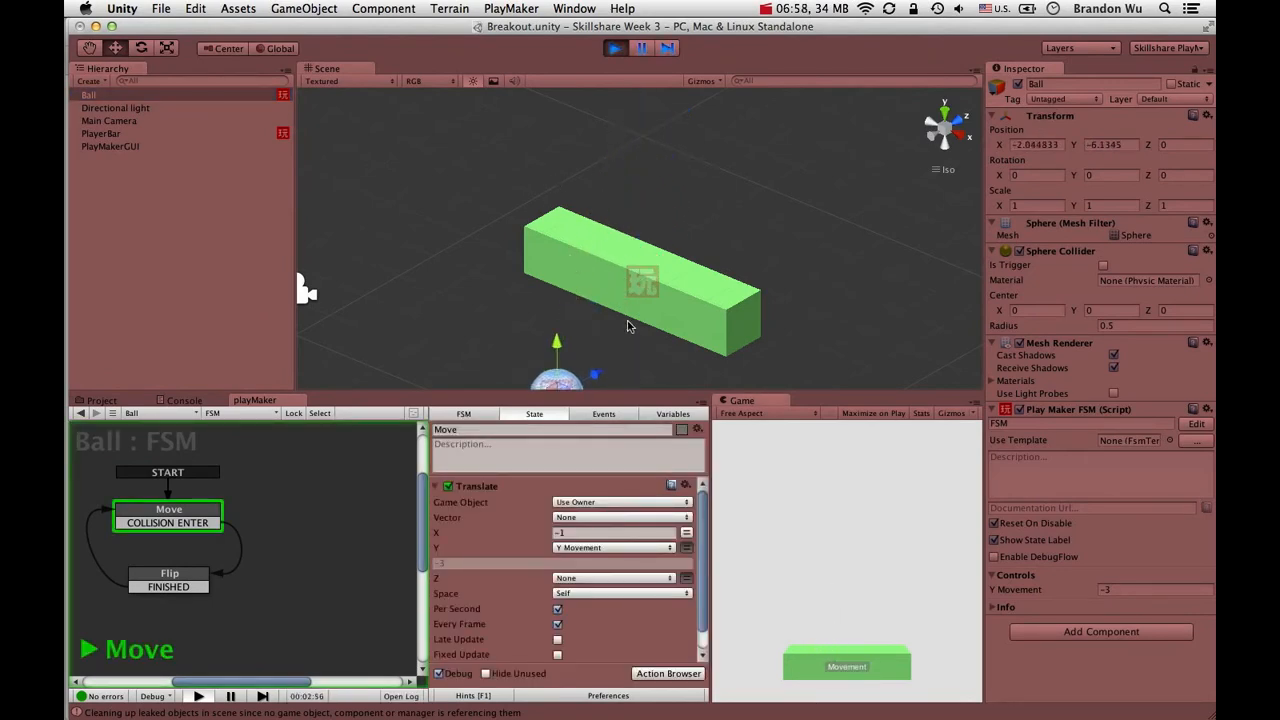
pyautogui.click(616, 52)
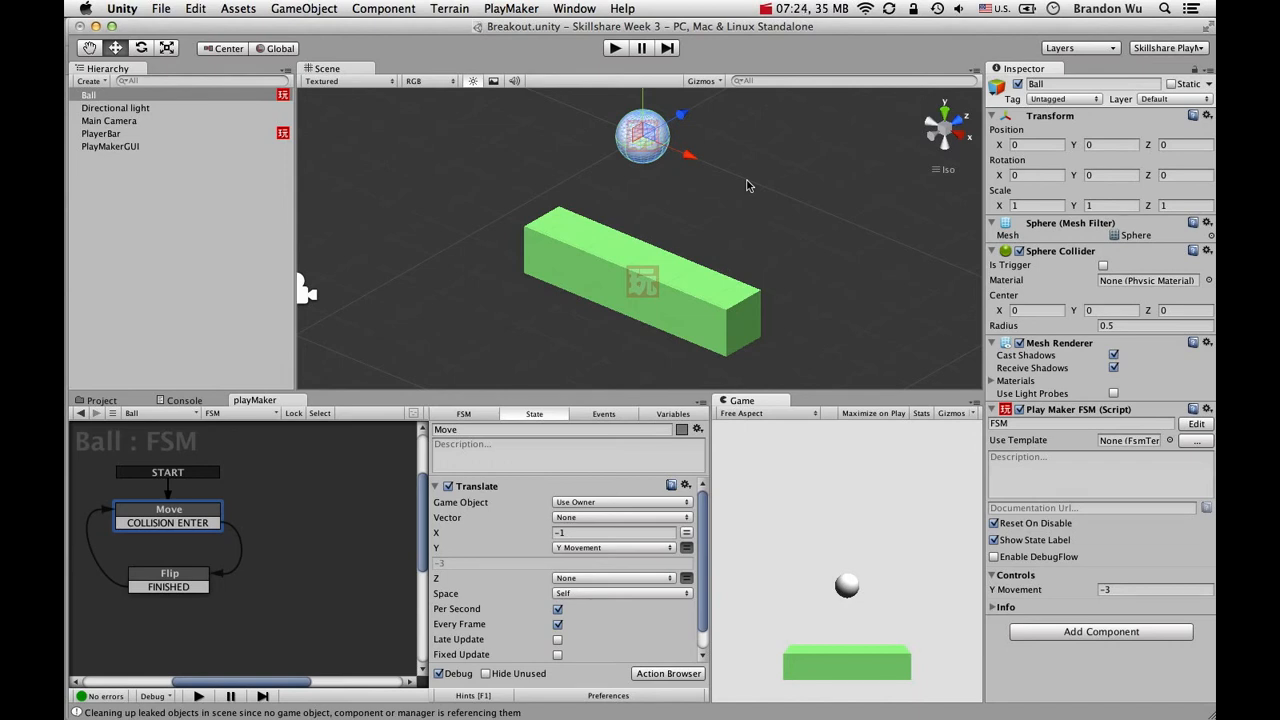
# Try the Is Trigger option on the Ball's Sphere Collider and switch it back off.
pyautogui.click(1104, 266)
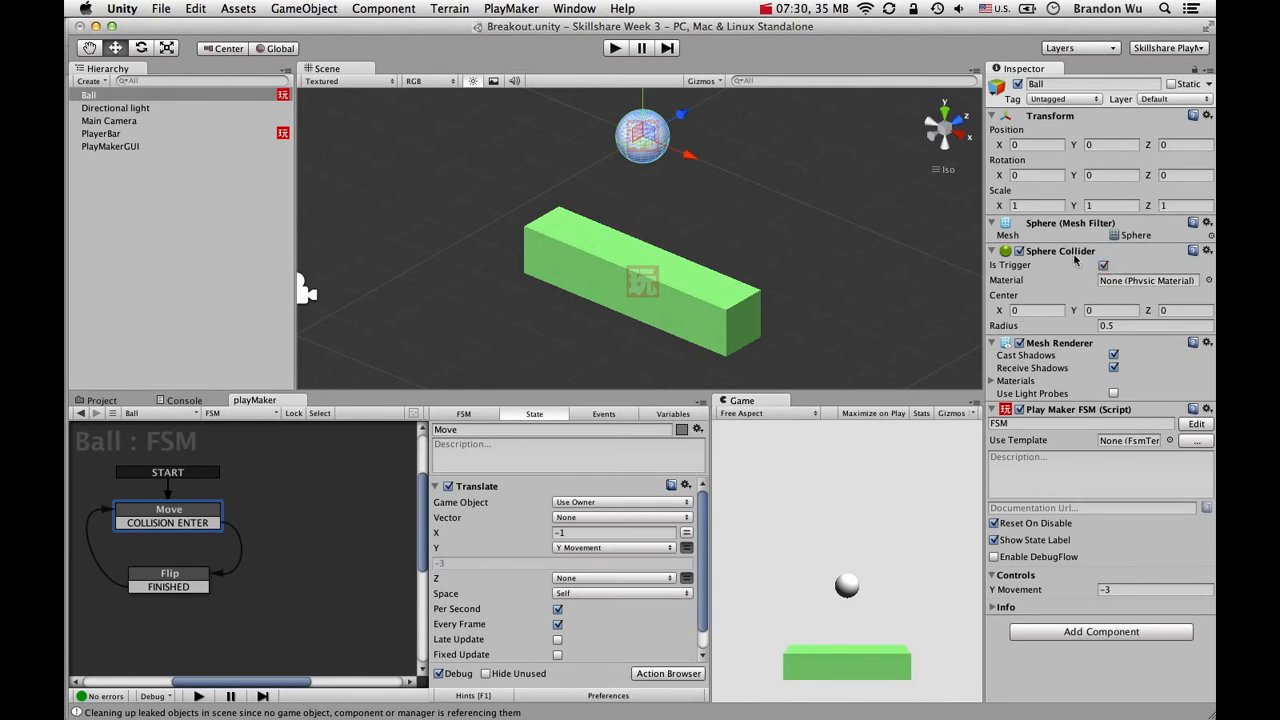
pyautogui.click(1104, 266)
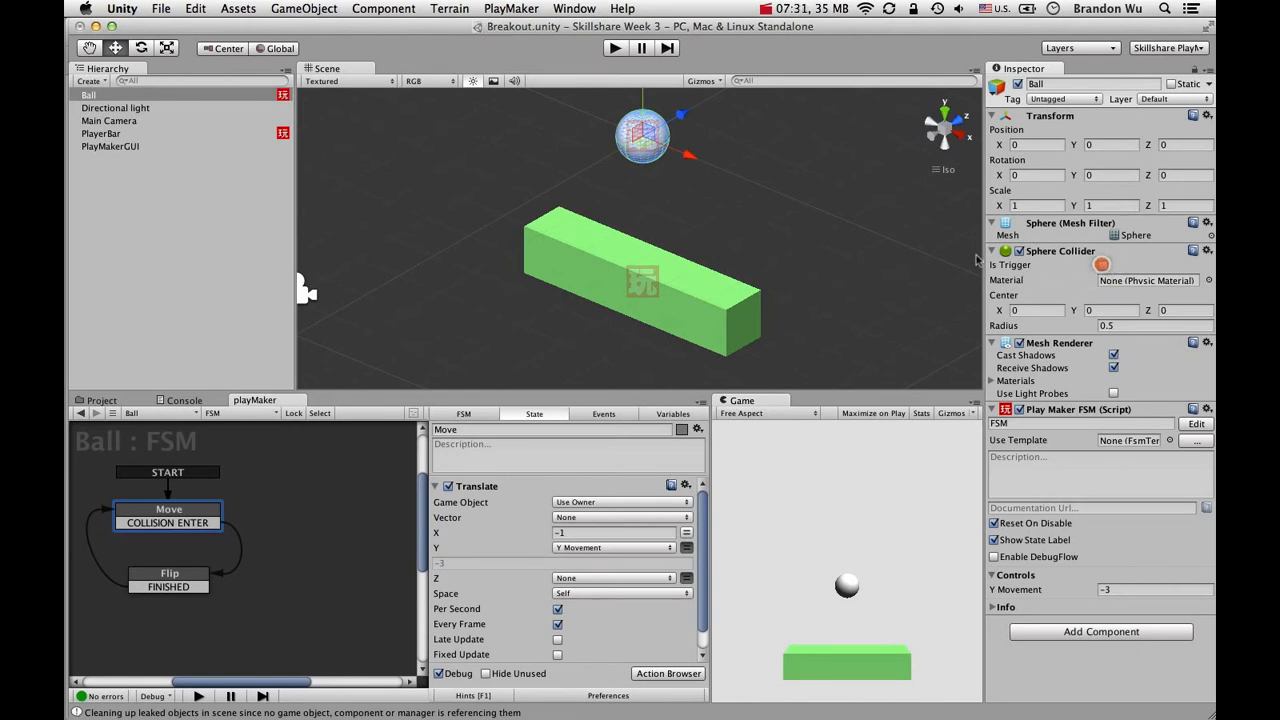
# Examine the Physics components that can be added to the Ball.
pyautogui.click(1083, 632)
pyautogui.click(1085, 459)
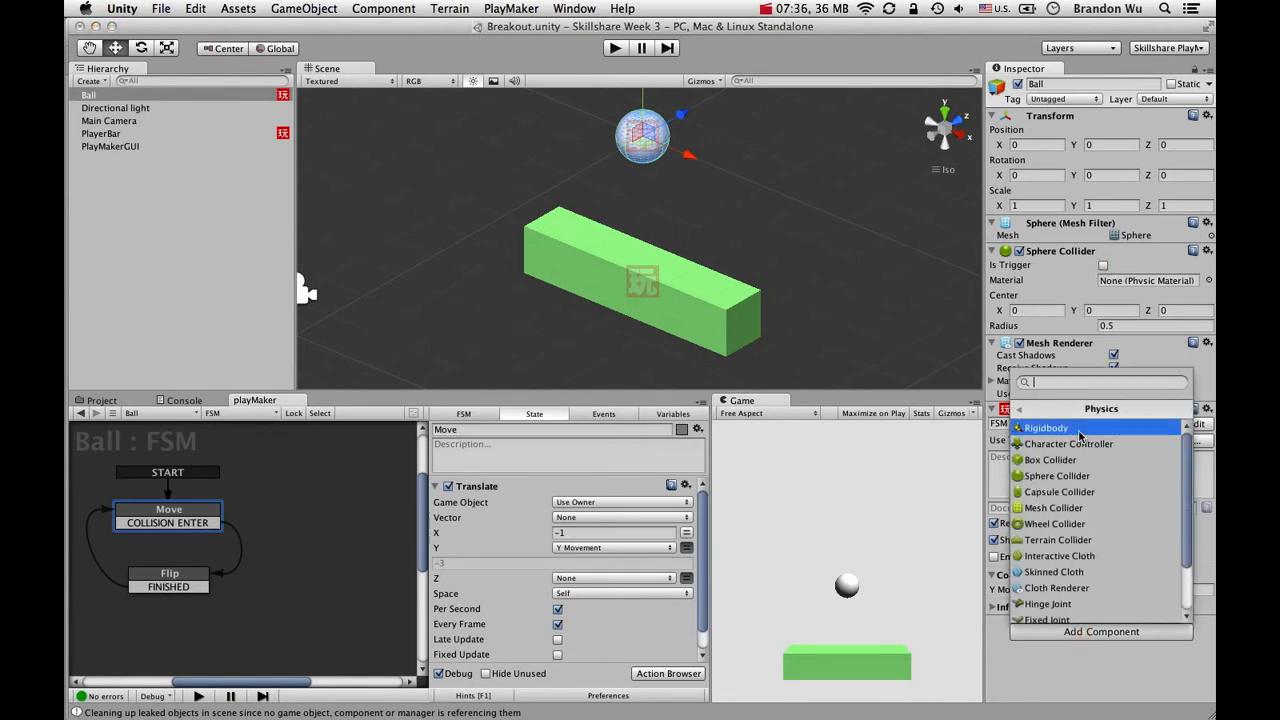
pyautogui.click(1083, 672)
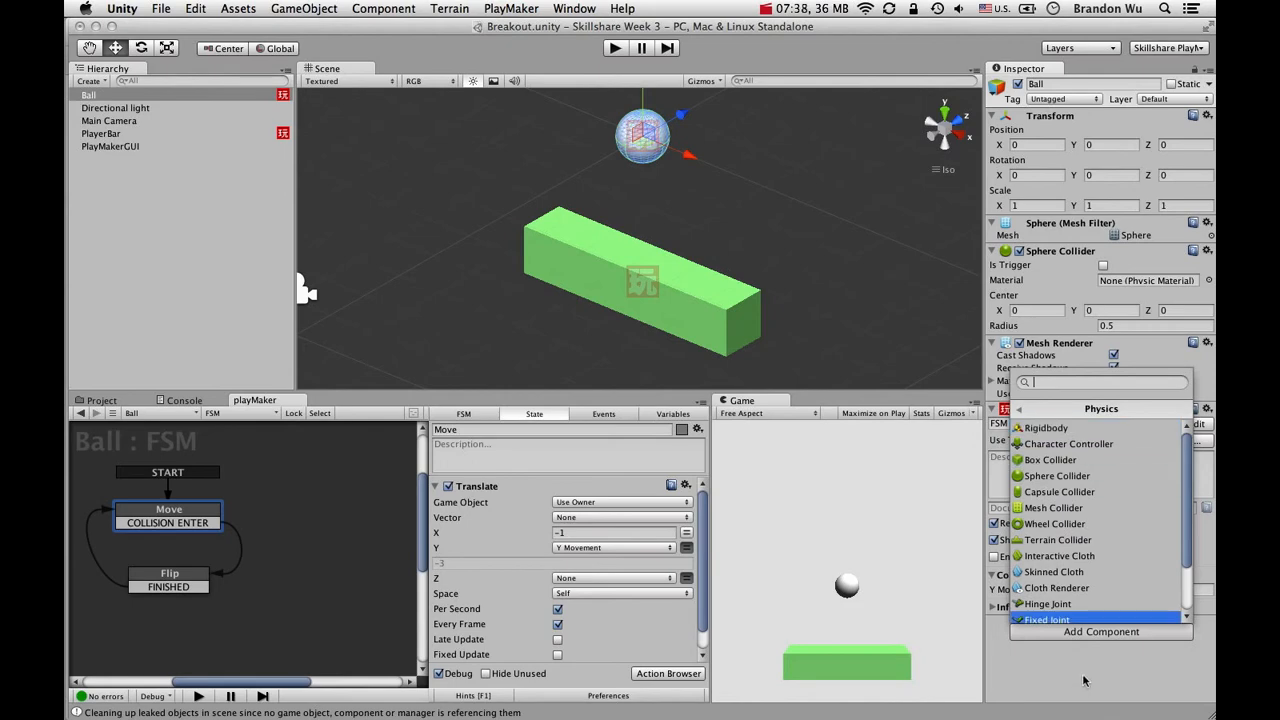
# Switch to Unity's Physics manual page in Chrome and review its Rigidbodies, Rigidbody properties and collider sections, closing the page search.
pyautogui.press('super+Tab')
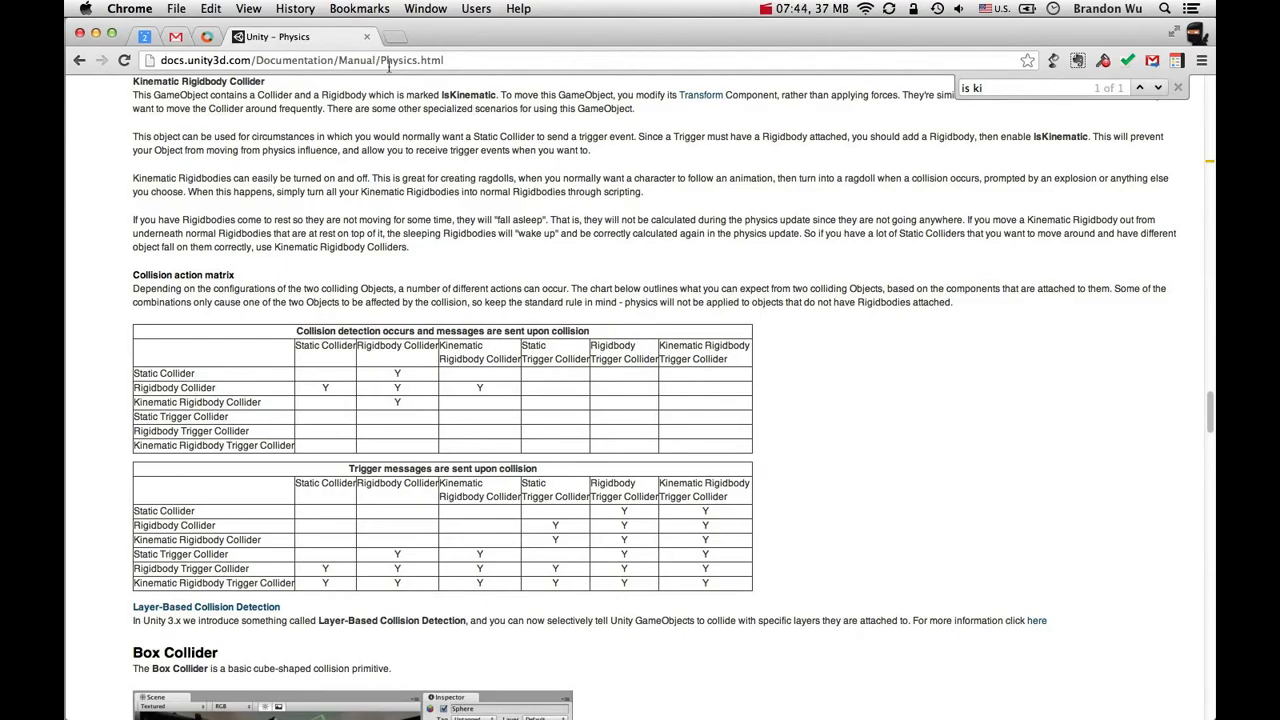
pyautogui.moveTo(1211, 406); pyautogui.dragTo(1214, 200)
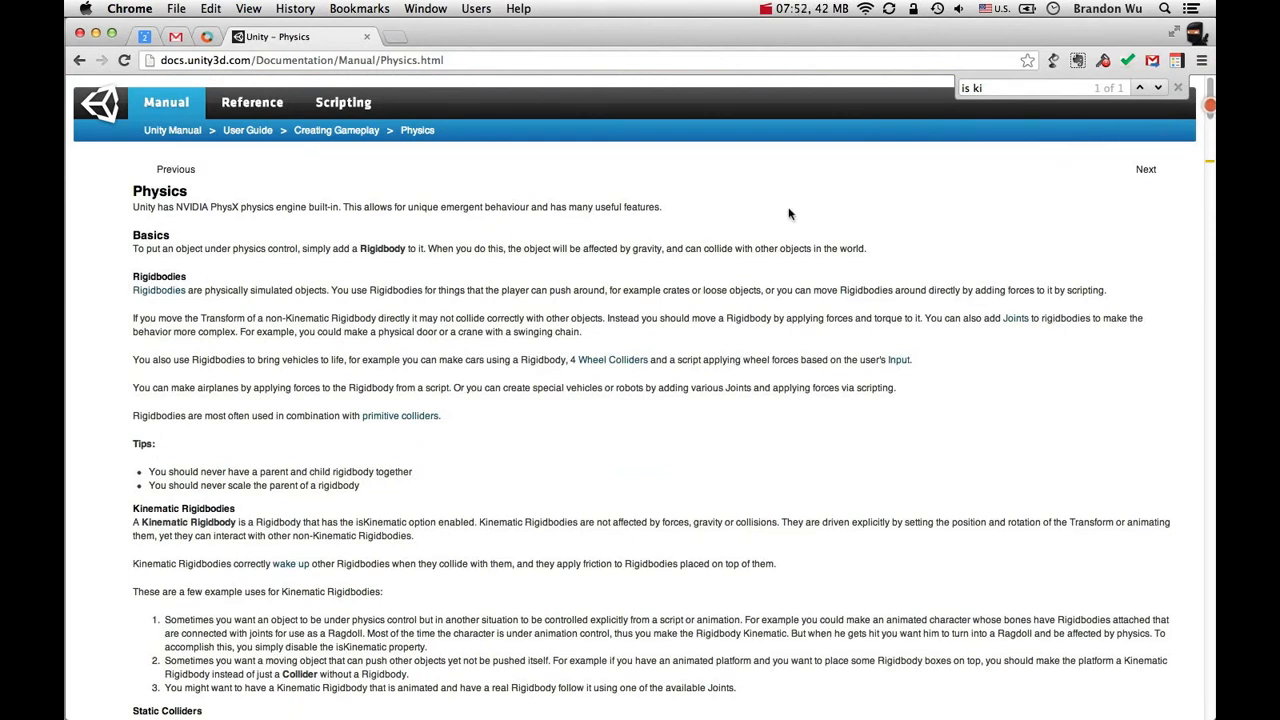
pyautogui.moveTo(134, 276); pyautogui.dragTo(212, 277)
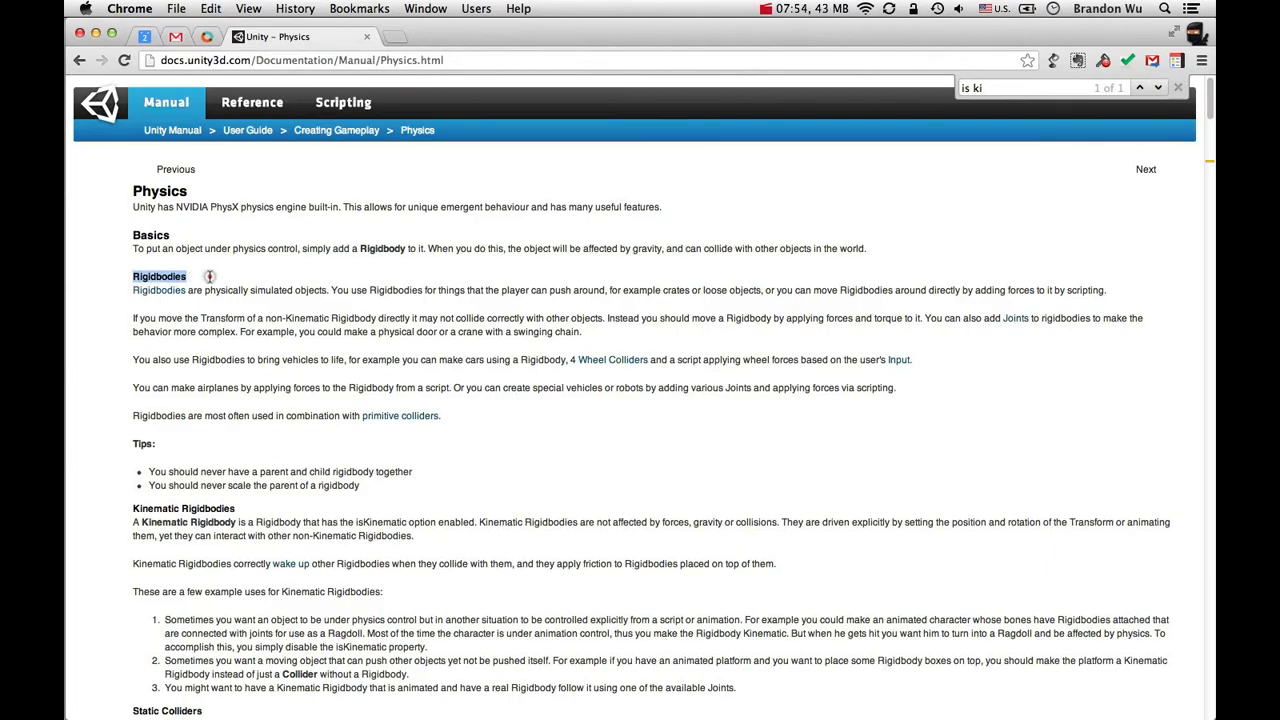
pyautogui.scroll(-2, 201, 395)
pyautogui.scroll(-5, 201, 395)
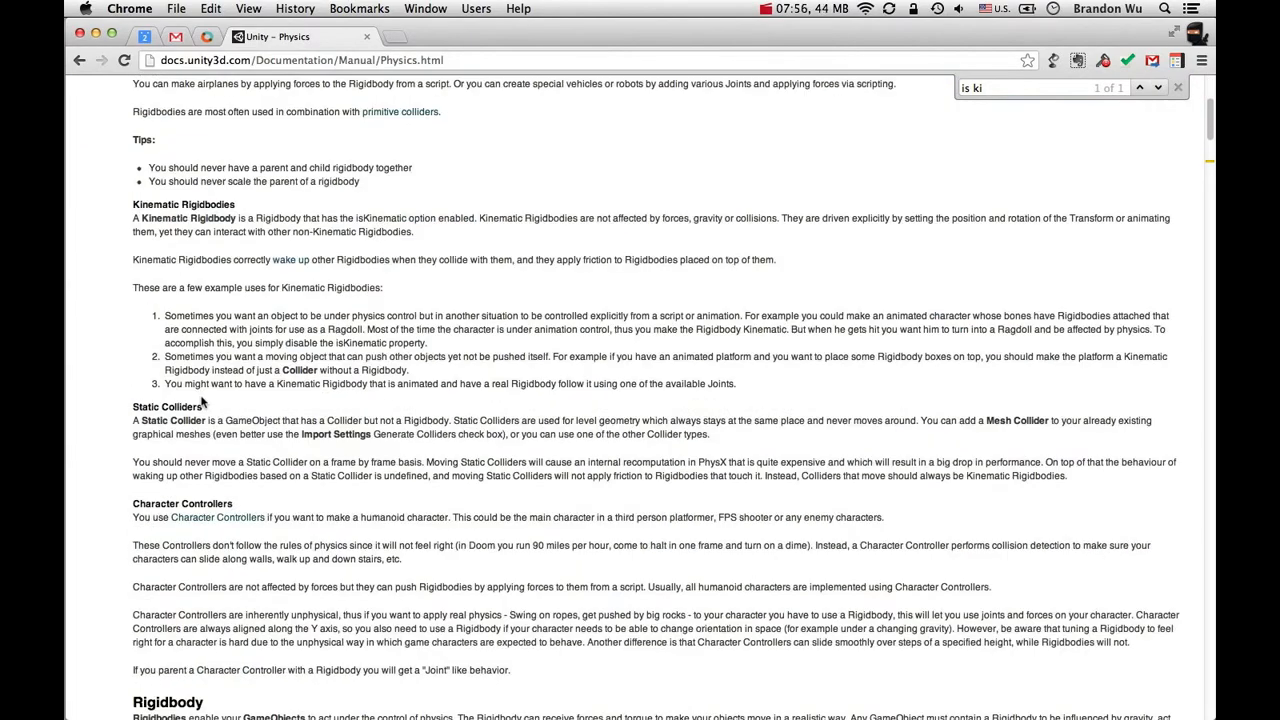
pyautogui.scroll(-12, 205, 390)
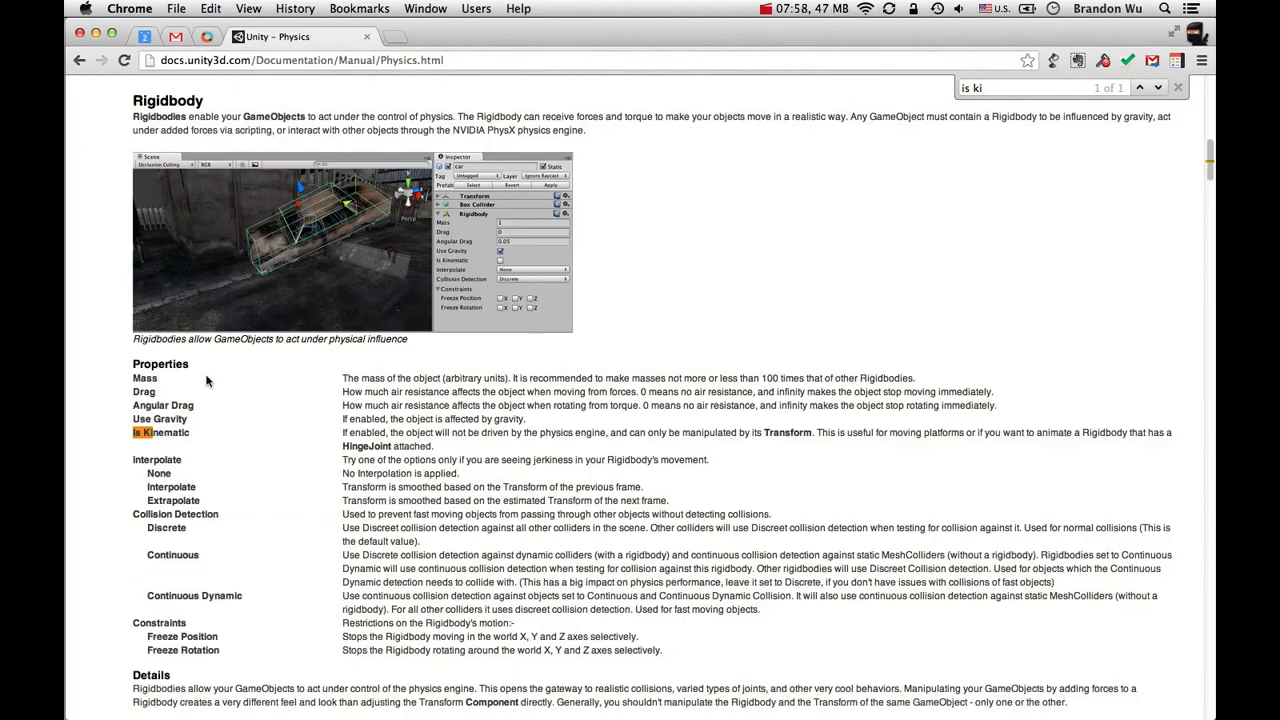
pyautogui.scroll(-20, 206, 380)
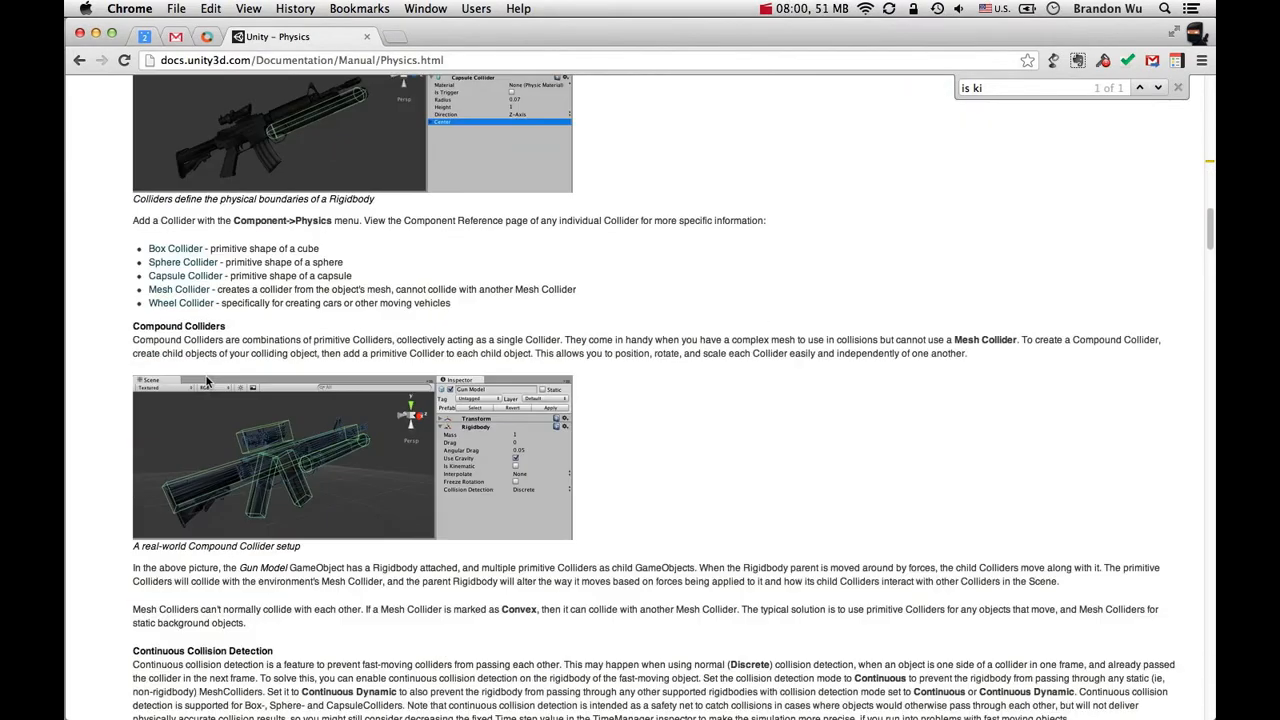
pyautogui.click(1178, 88)
pyautogui.scroll(-6, 1119, 170)
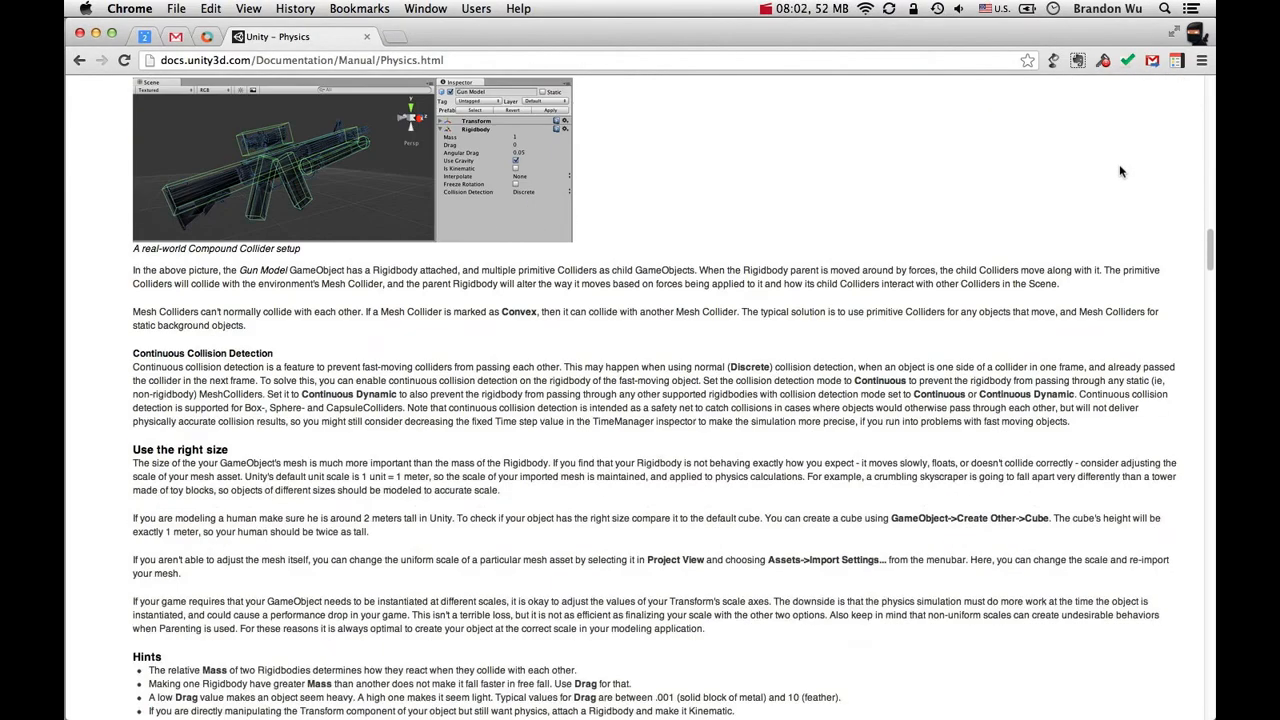
pyautogui.scroll(-5, 1119, 171)
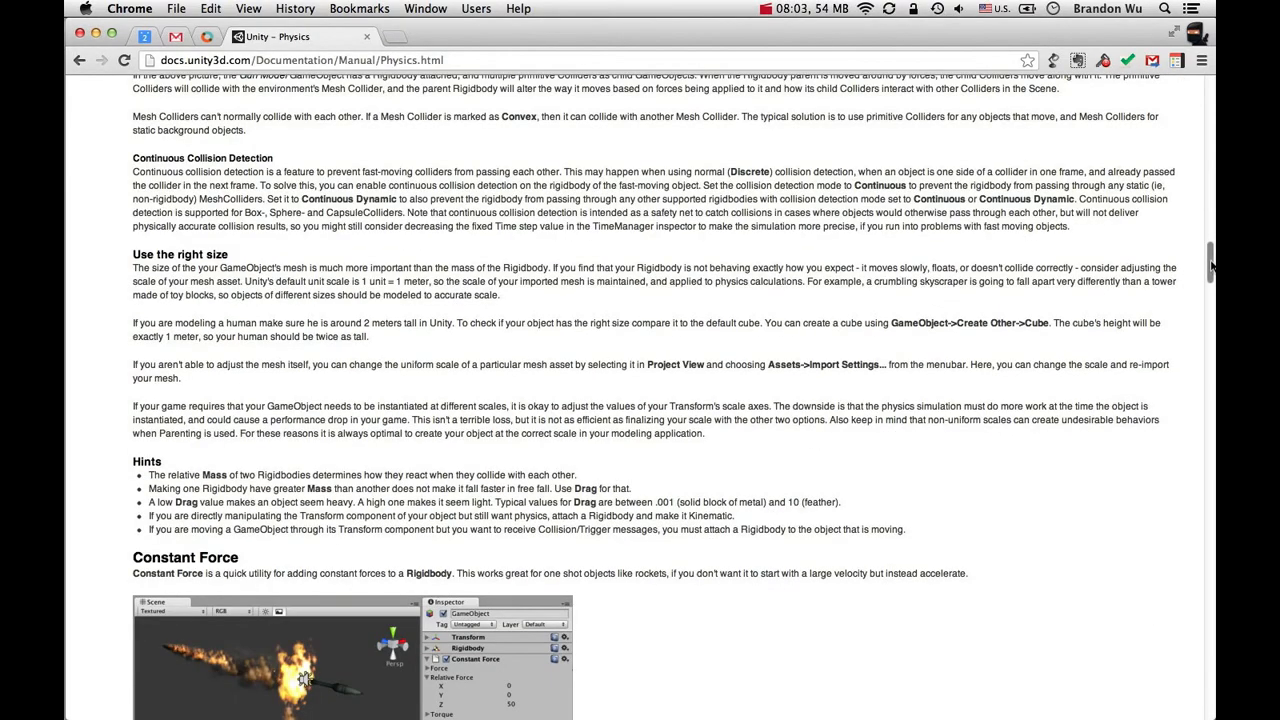
# Examine the Collision action matrix section and its two tables in the Physics manual.
pyautogui.moveTo(1207, 263); pyautogui.dragTo(1194, 402)
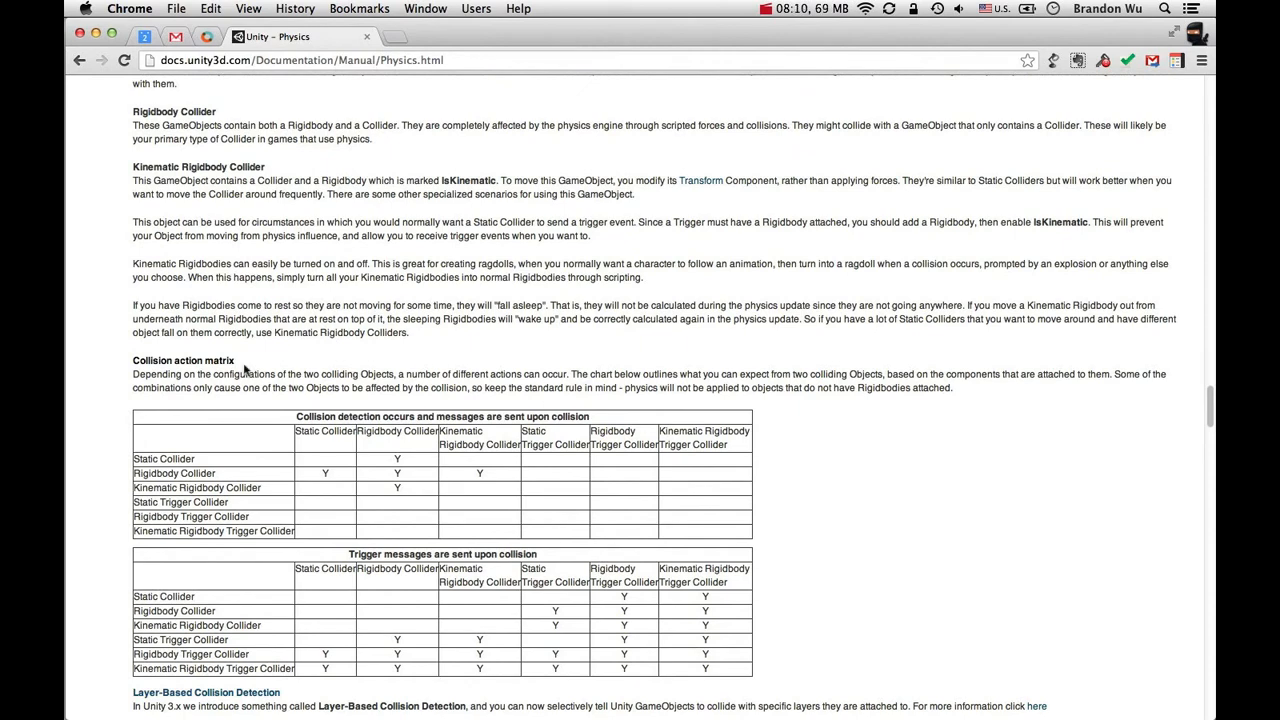
pyautogui.moveTo(134, 361); pyautogui.dragTo(778, 622)
pyautogui.click(778, 622)
# Switch back to Unity and check PlayerBar's Box Collider, collapsing its Play Maker FSM and Mesh Renderer components.
pyautogui.press('super+Tab')
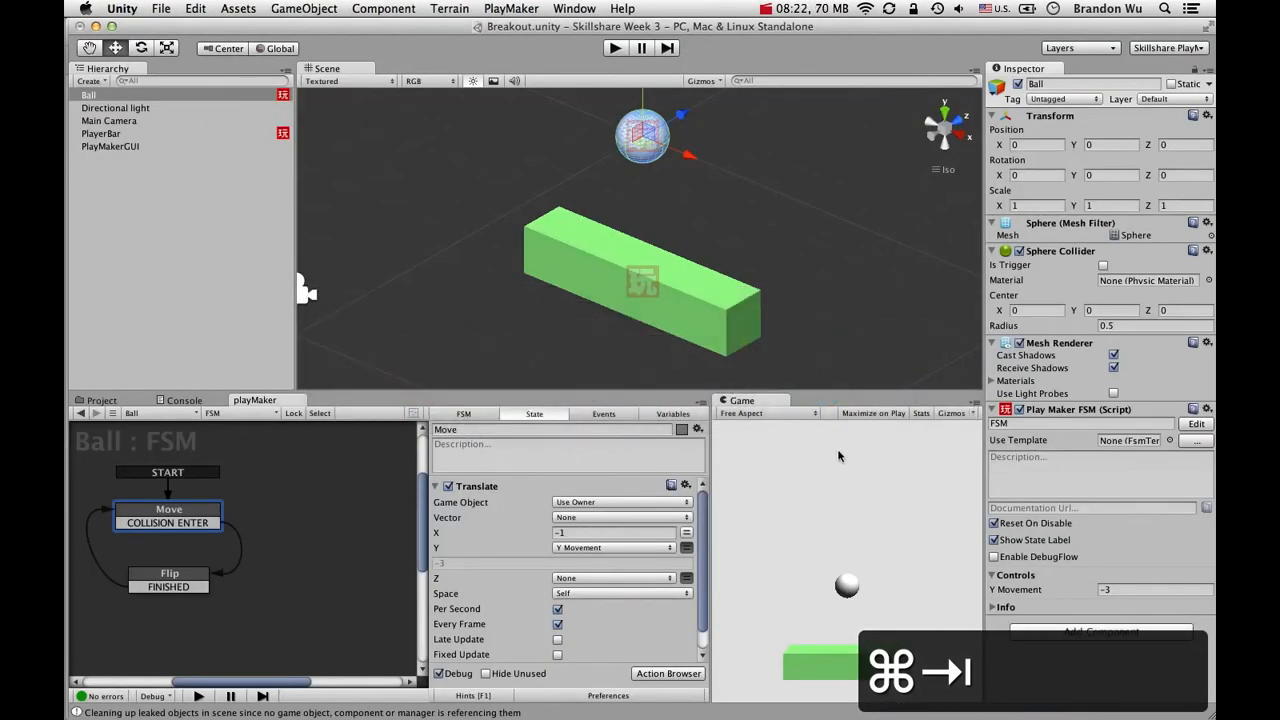
pyautogui.click(561, 247)
pyautogui.click(191, 147)
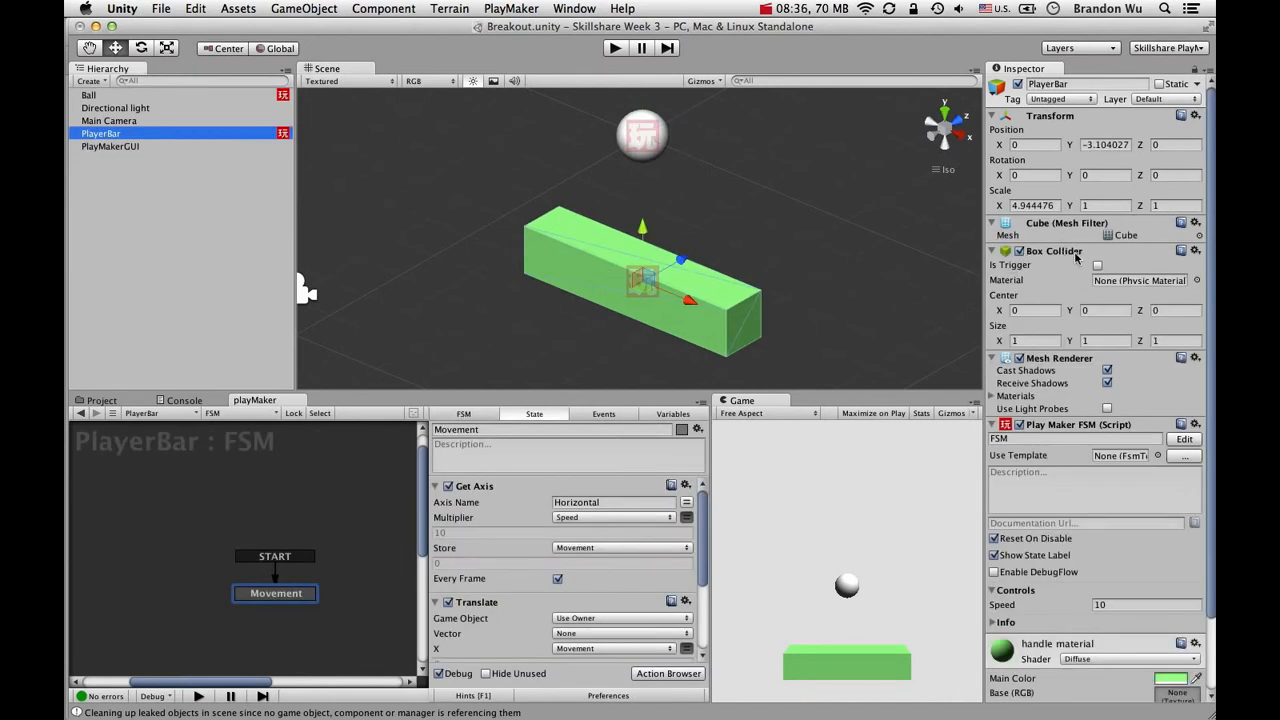
pyautogui.moveTo(1207, 310); pyautogui.dragTo(1207, 245)
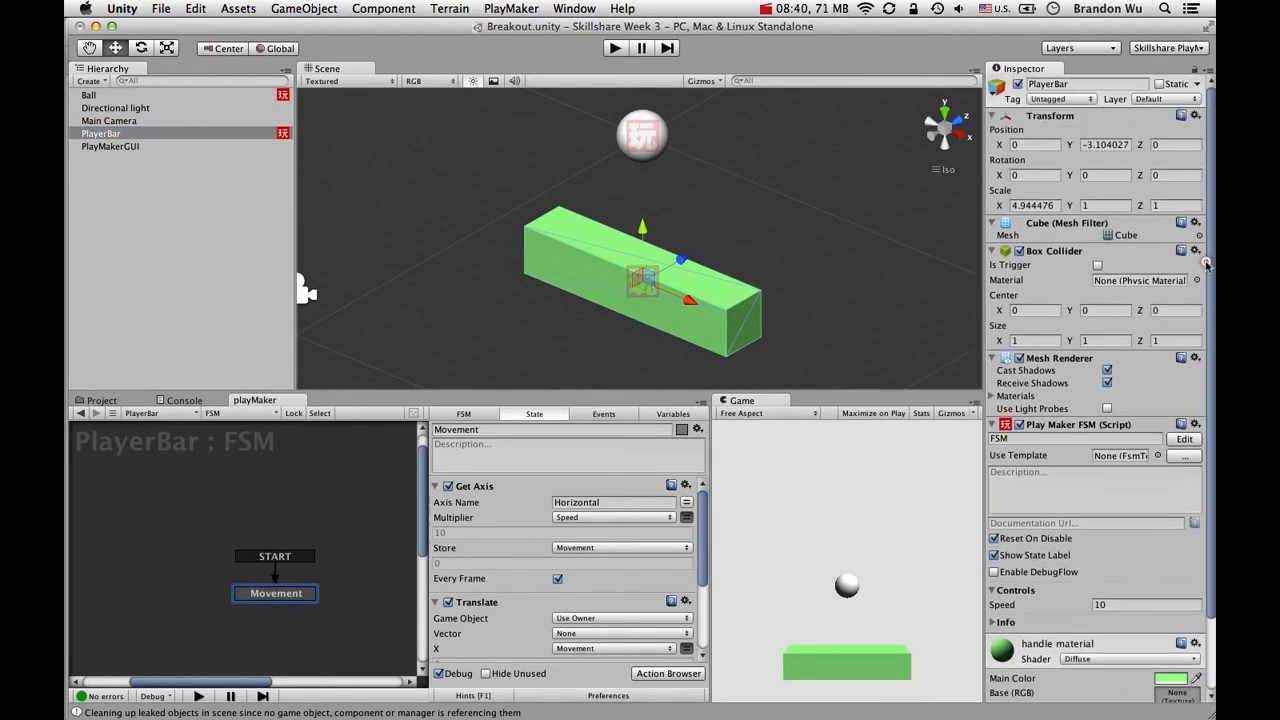
pyautogui.click(994, 424)
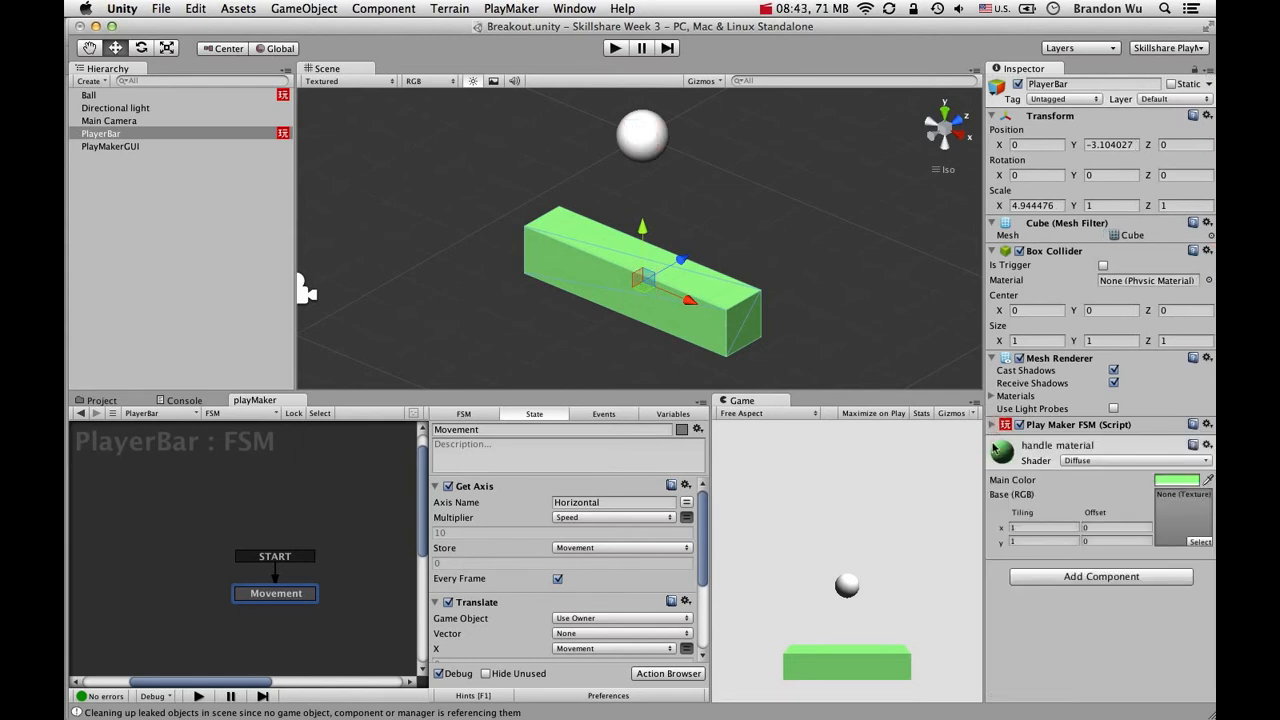
pyautogui.click(993, 360)
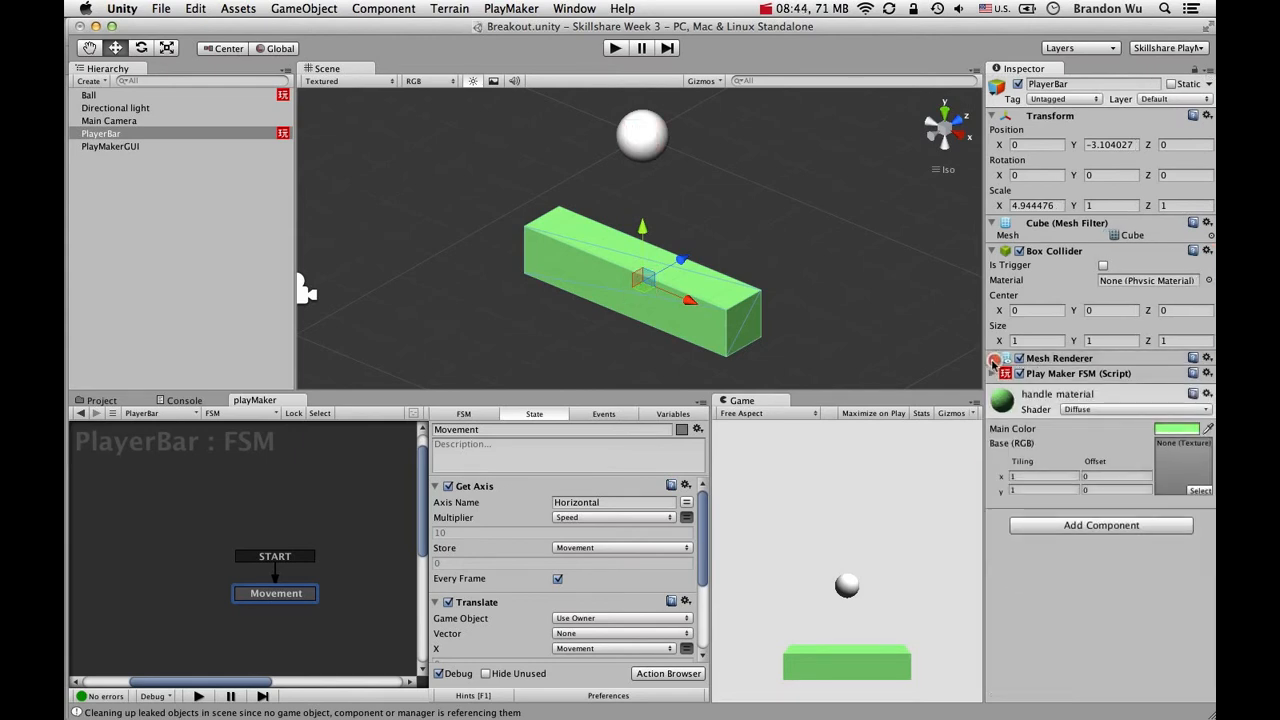
# Try adding a Rigidbody component to the Ball, and remove it again.
pyautogui.click(254, 97)
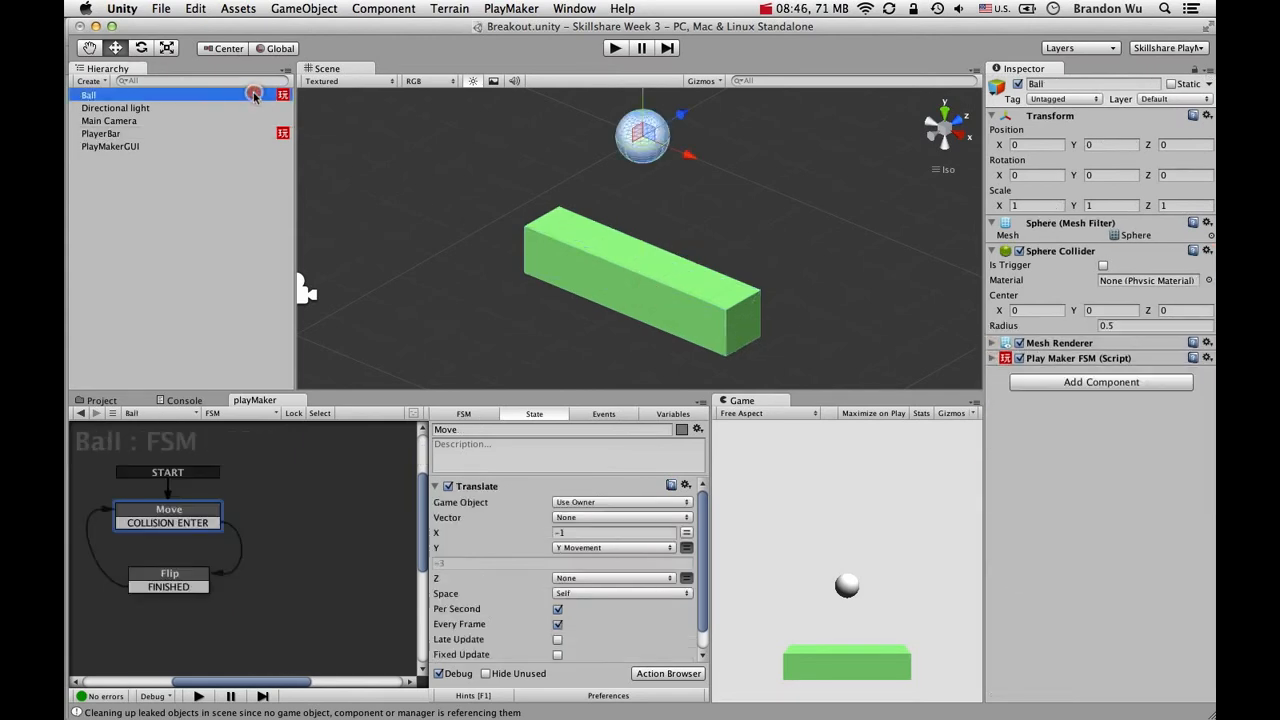
pyautogui.click(1090, 384)
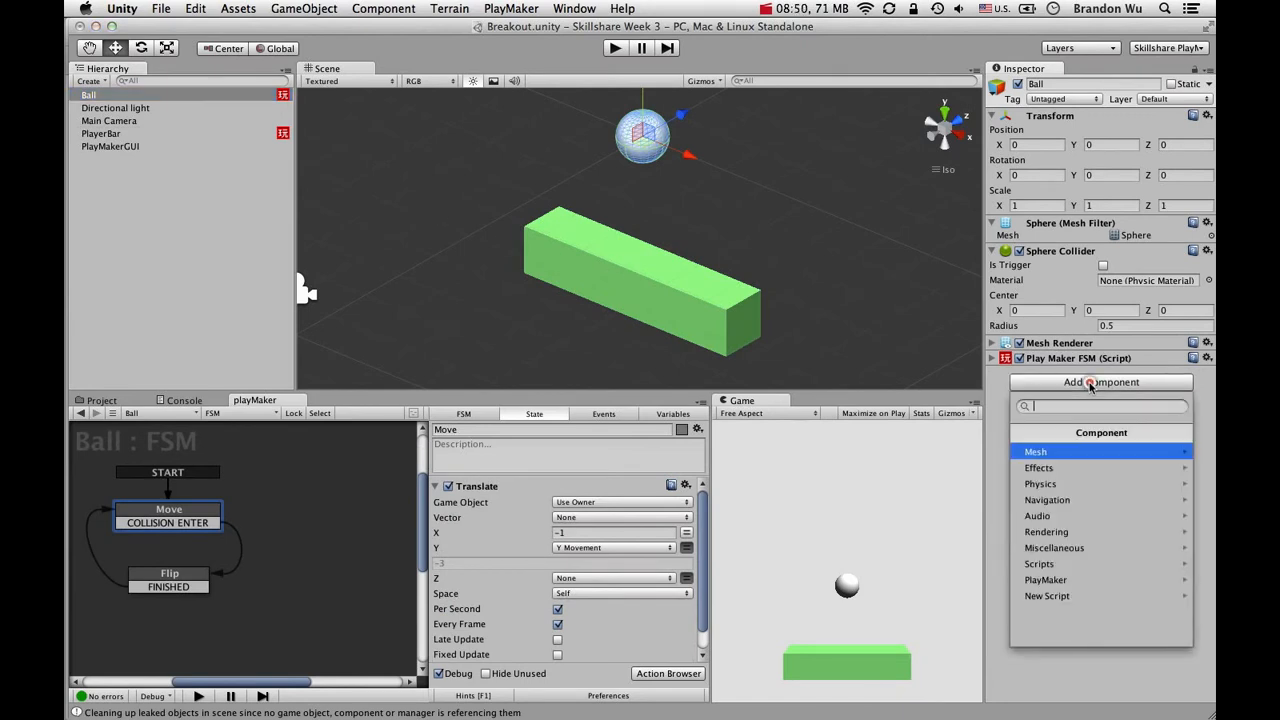
pyautogui.click(1092, 486)
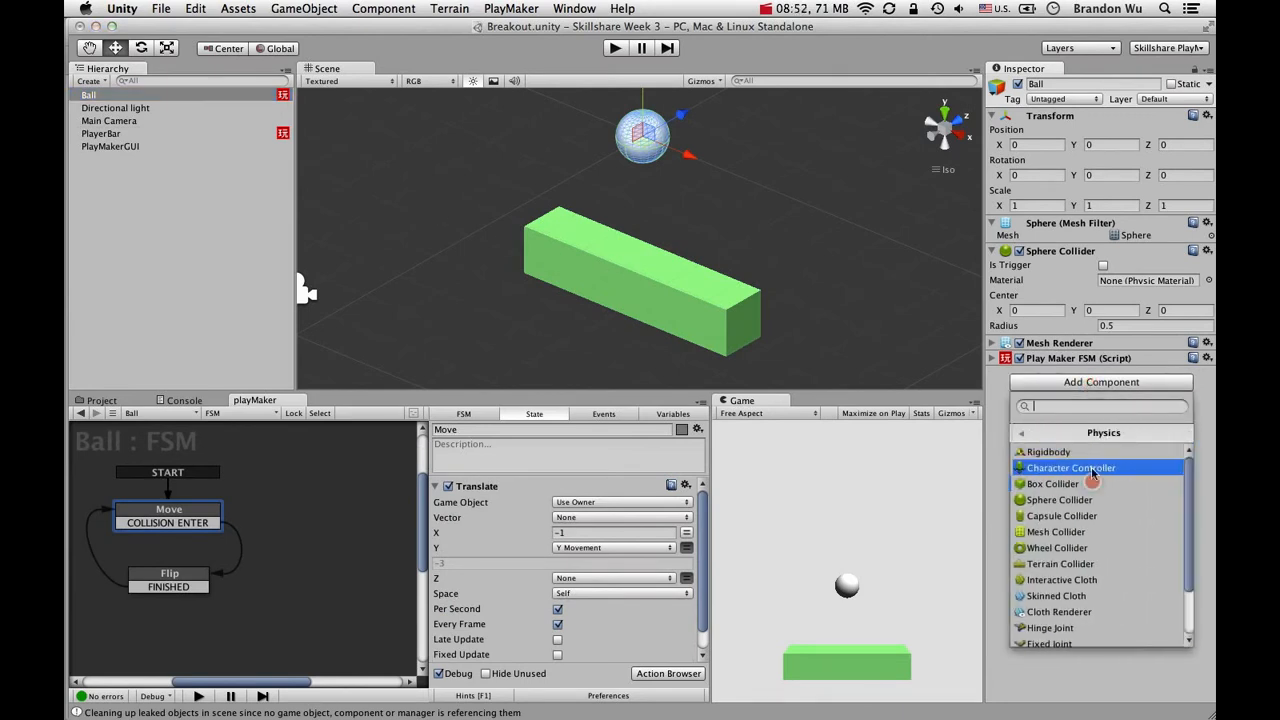
pyautogui.click(1094, 452)
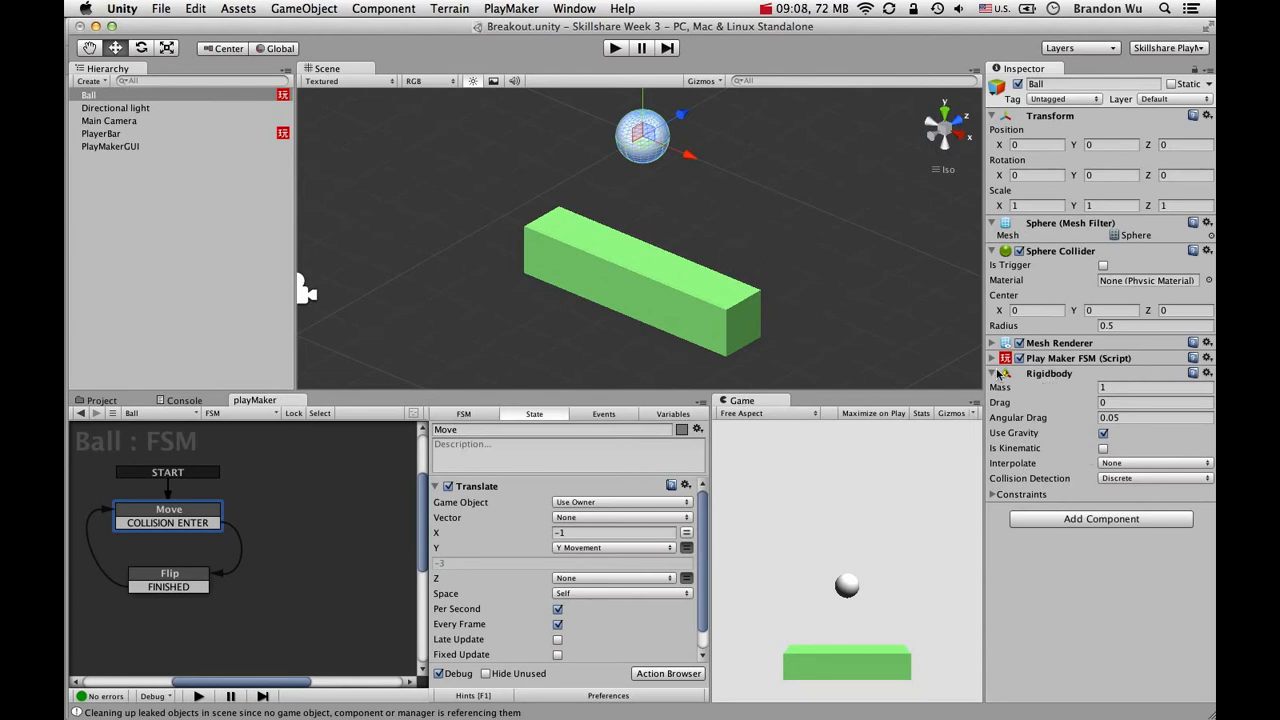
pyautogui.click(1207, 373)
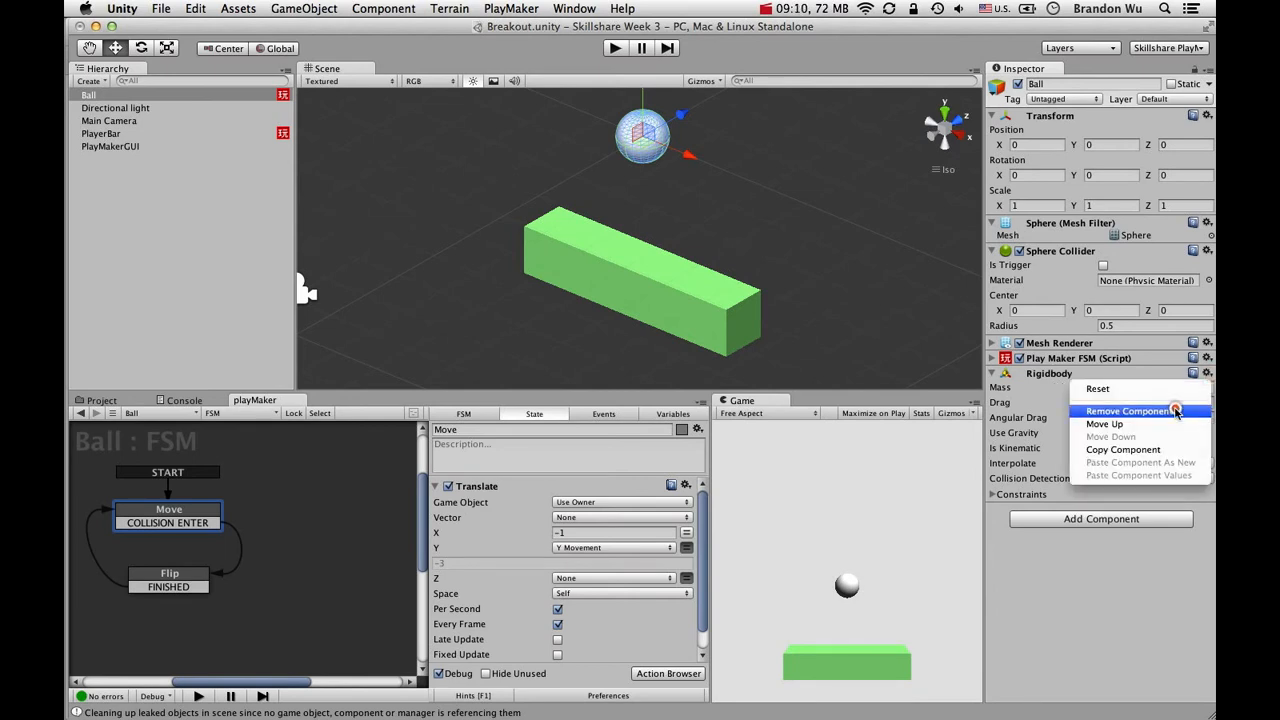
pyautogui.click(1175, 410)
# Compare the colliders on PlayerBar and the Ball, and look up two Static Colliders in the manual's collision detection table in Chrome.
pyautogui.click(695, 279)
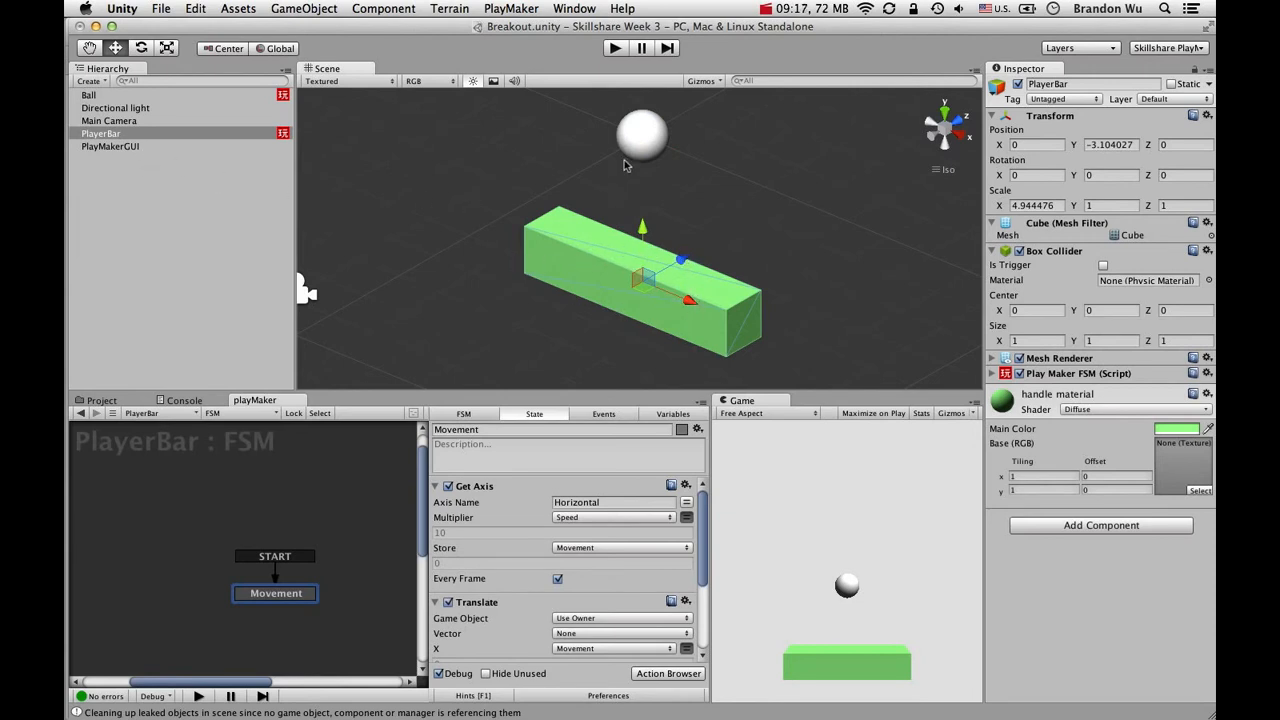
pyautogui.click(632, 148)
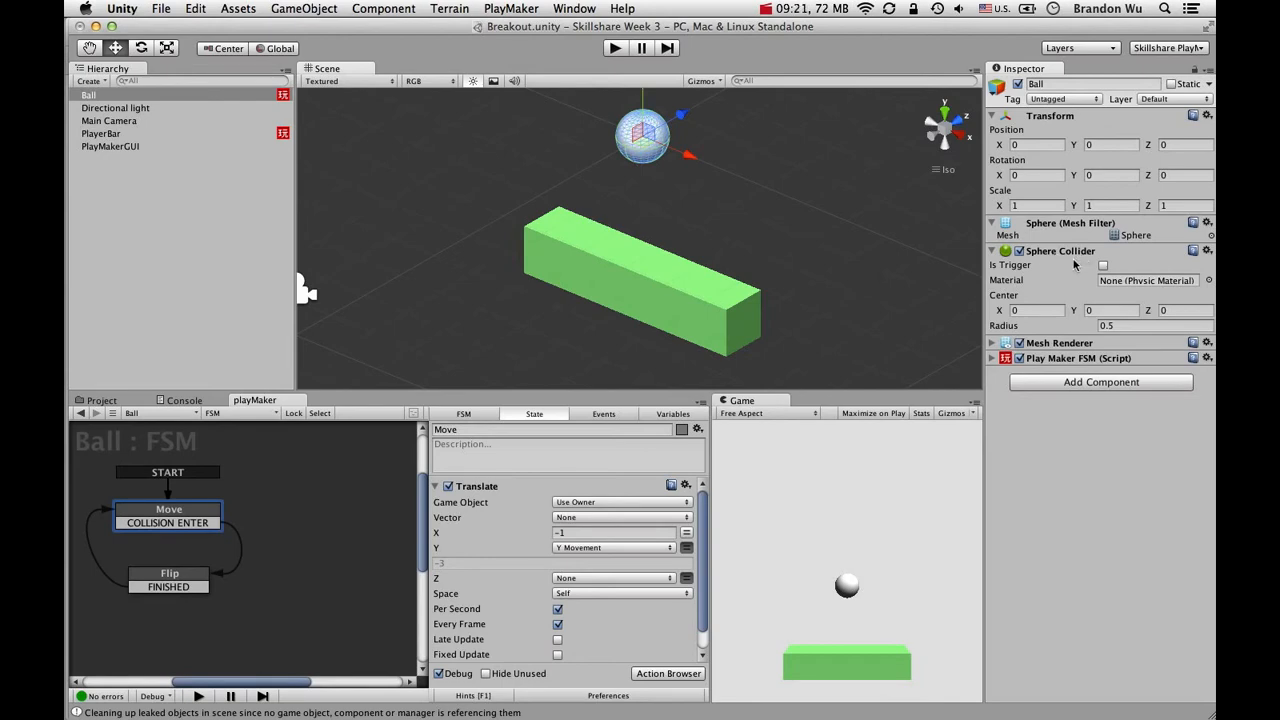
pyautogui.press('super+Tab')
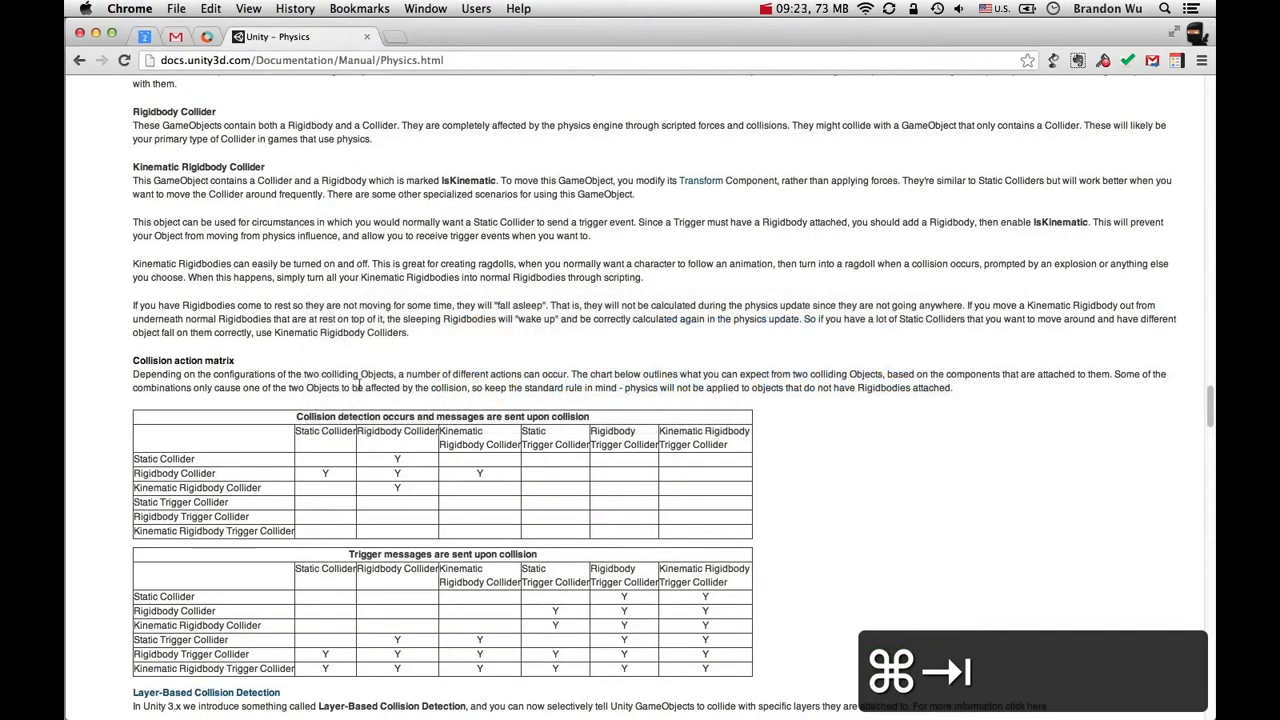
pyautogui.scroll(-1, 299, 411)
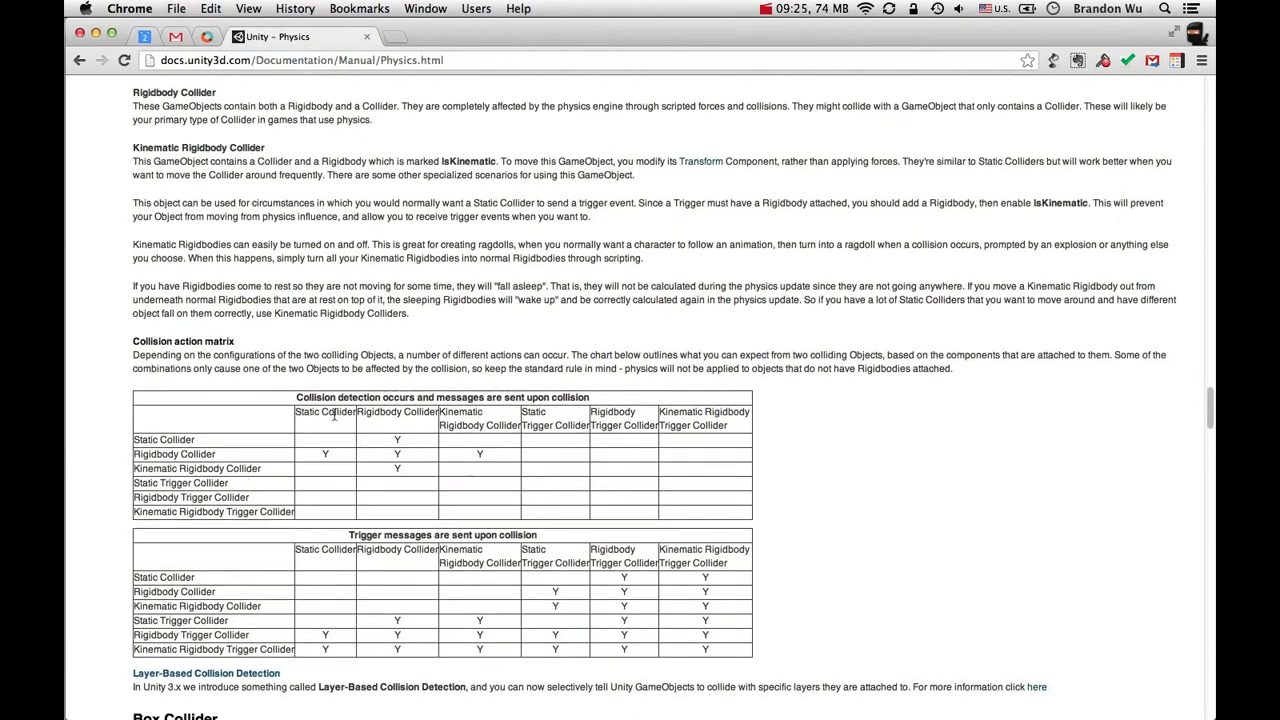
pyautogui.moveTo(297, 413); pyautogui.dragTo(352, 418)
pyautogui.click(338, 432)
pyautogui.moveTo(134, 439); pyautogui.dragTo(254, 439)
pyautogui.click(297, 440)
# Check the Move state's COLLISION ENTER transition in Unity, and look up Rigidbody Collider against Static Collider in the manual's table in Chrome.
pyautogui.press('super+Tab')
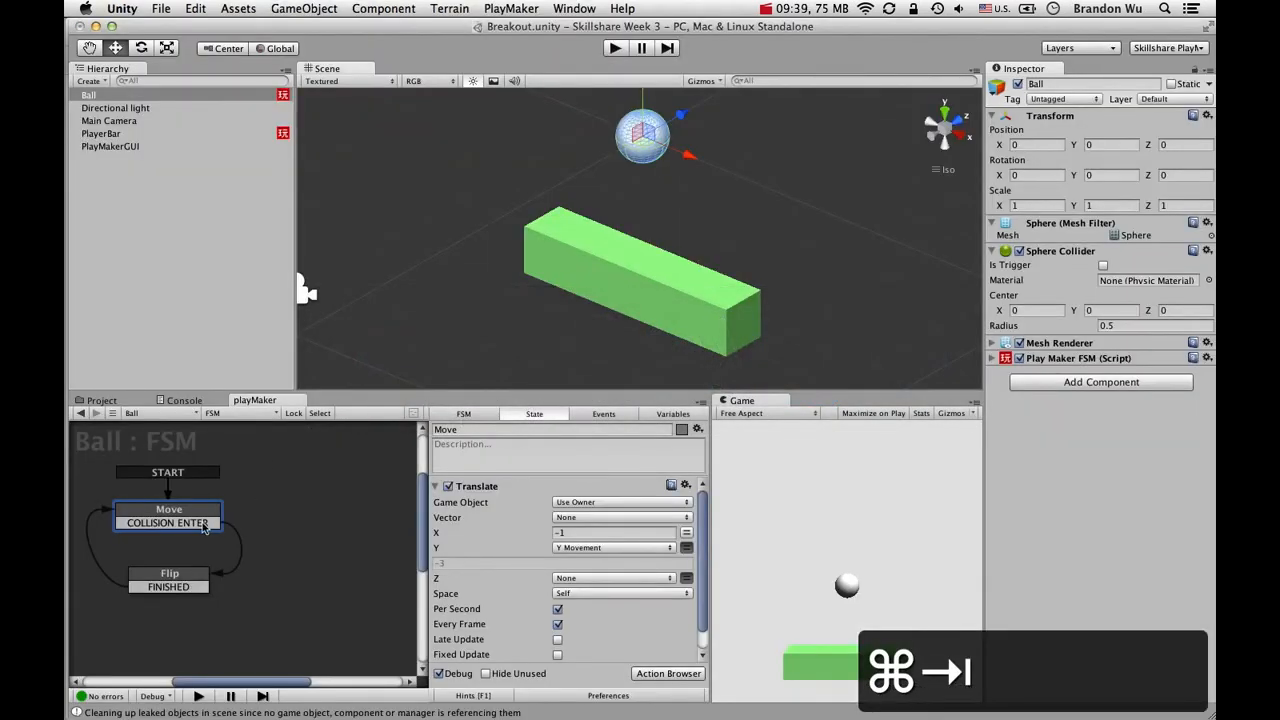
pyautogui.click(203, 524)
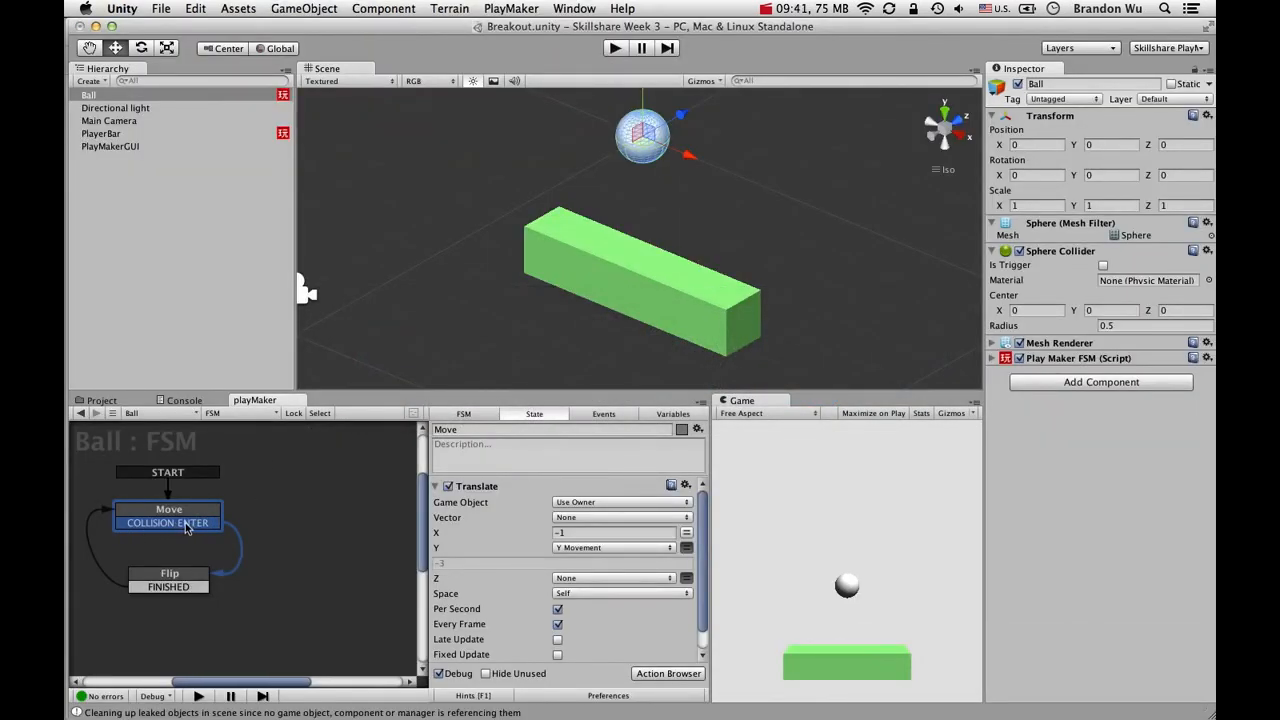
pyautogui.press('super+Tab')
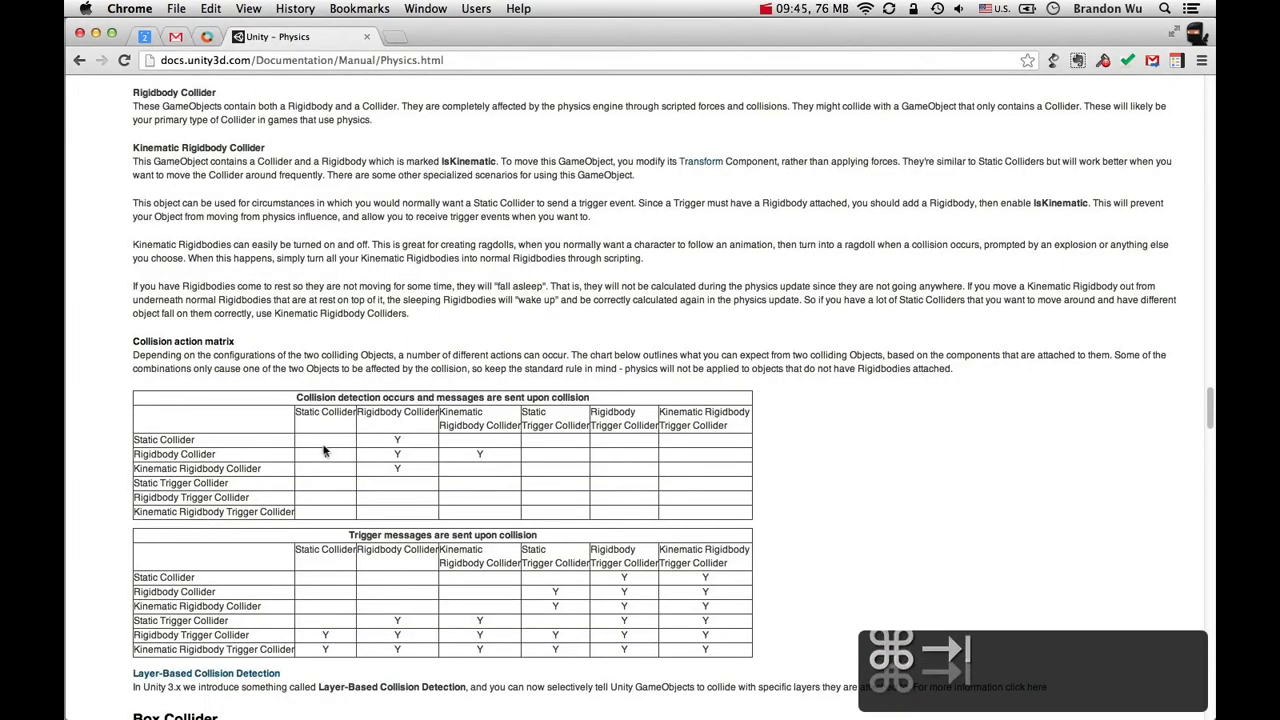
pyautogui.press('super+Tab')
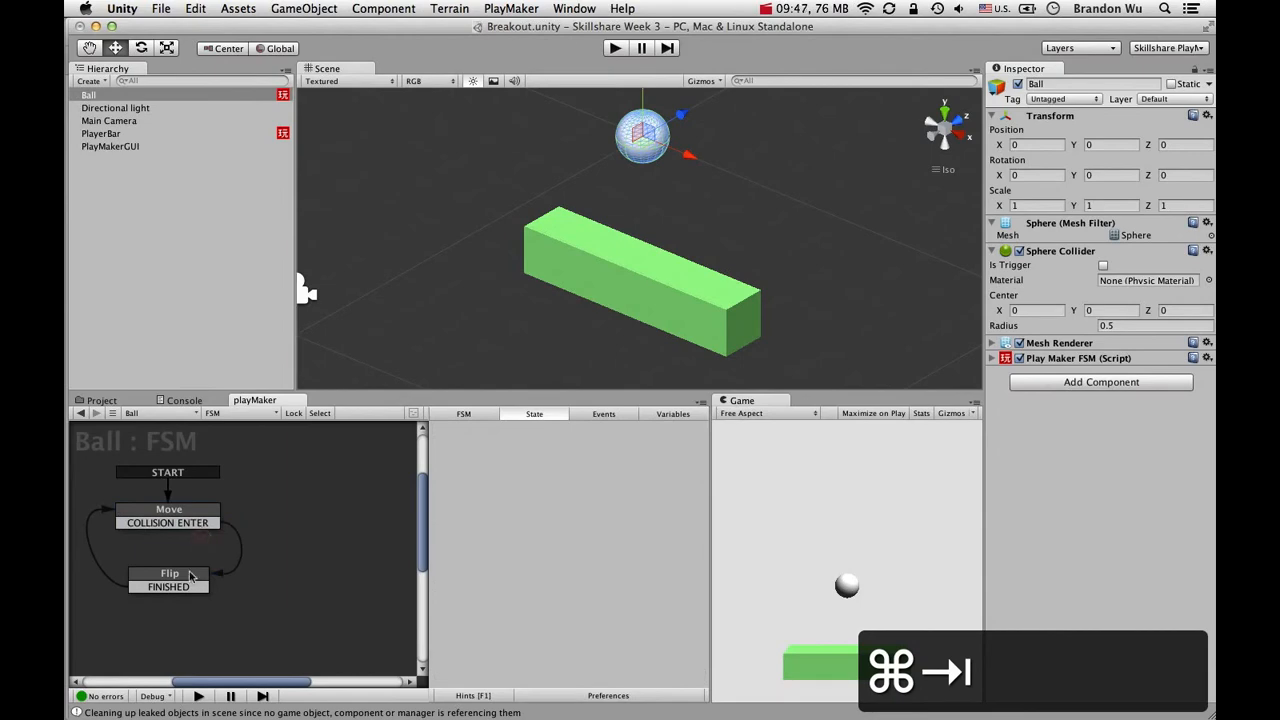
pyautogui.press('super+Tab')
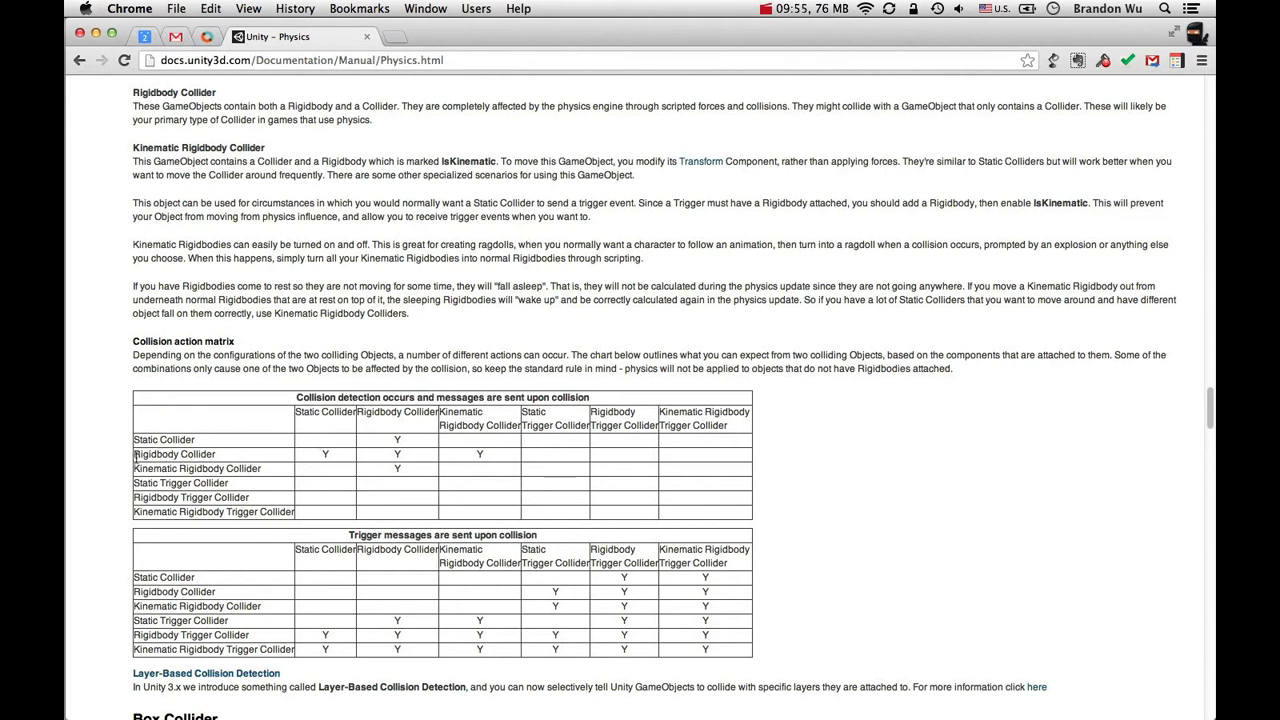
pyautogui.tripleClick(333, 415)
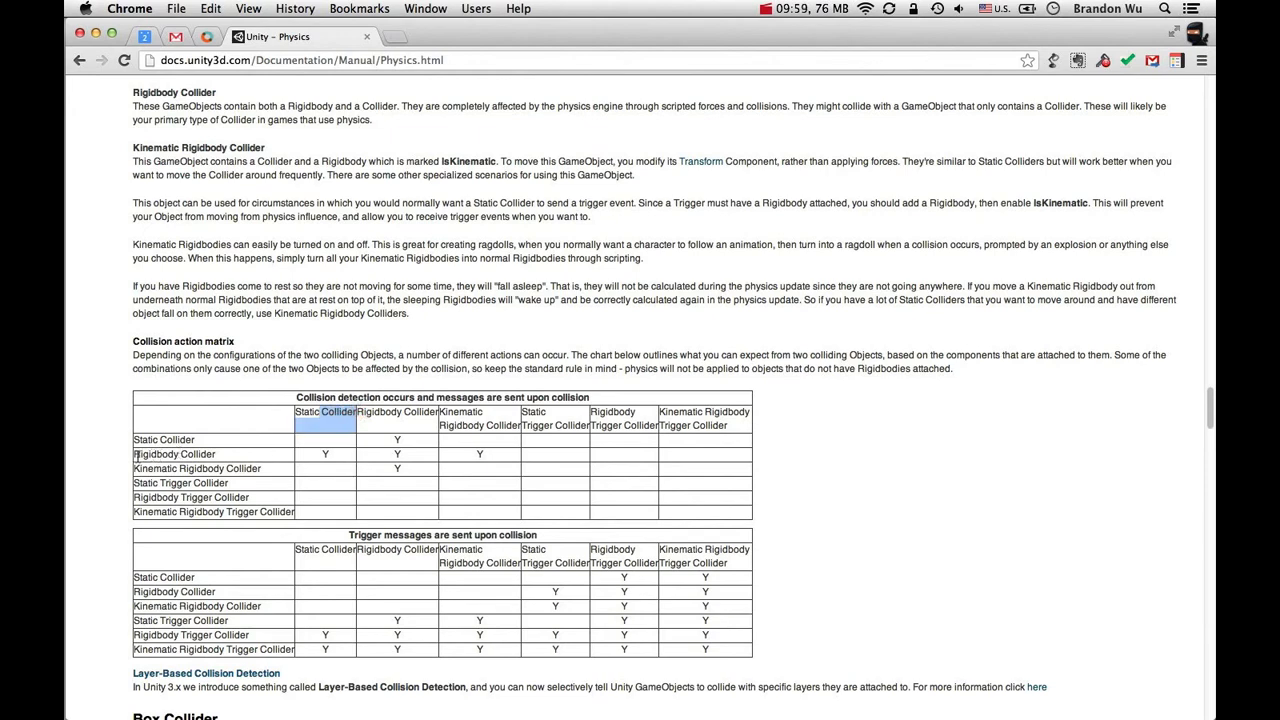
pyautogui.moveTo(136, 454); pyautogui.dragTo(242, 454)
pyautogui.click(233, 453)
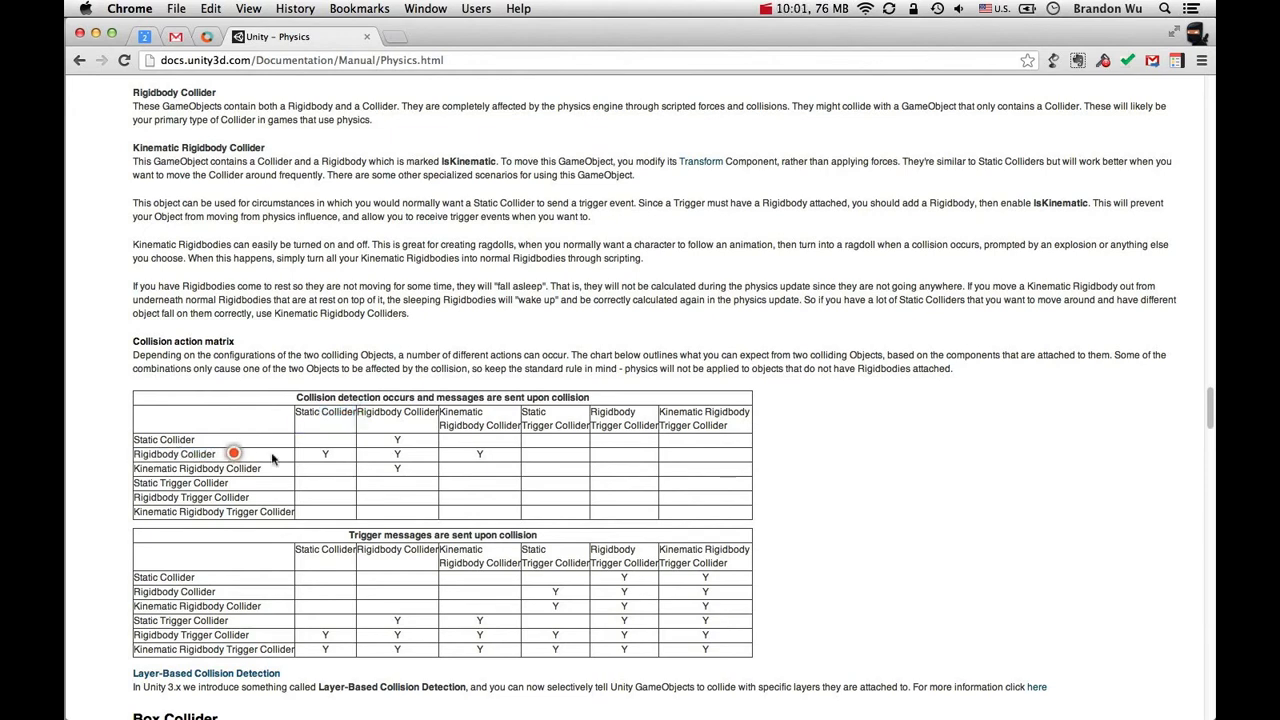
# Switch back to Unity, add a Rigidbody component to the Ball and turn off its Use Gravity option.
pyautogui.press('super+Tab')
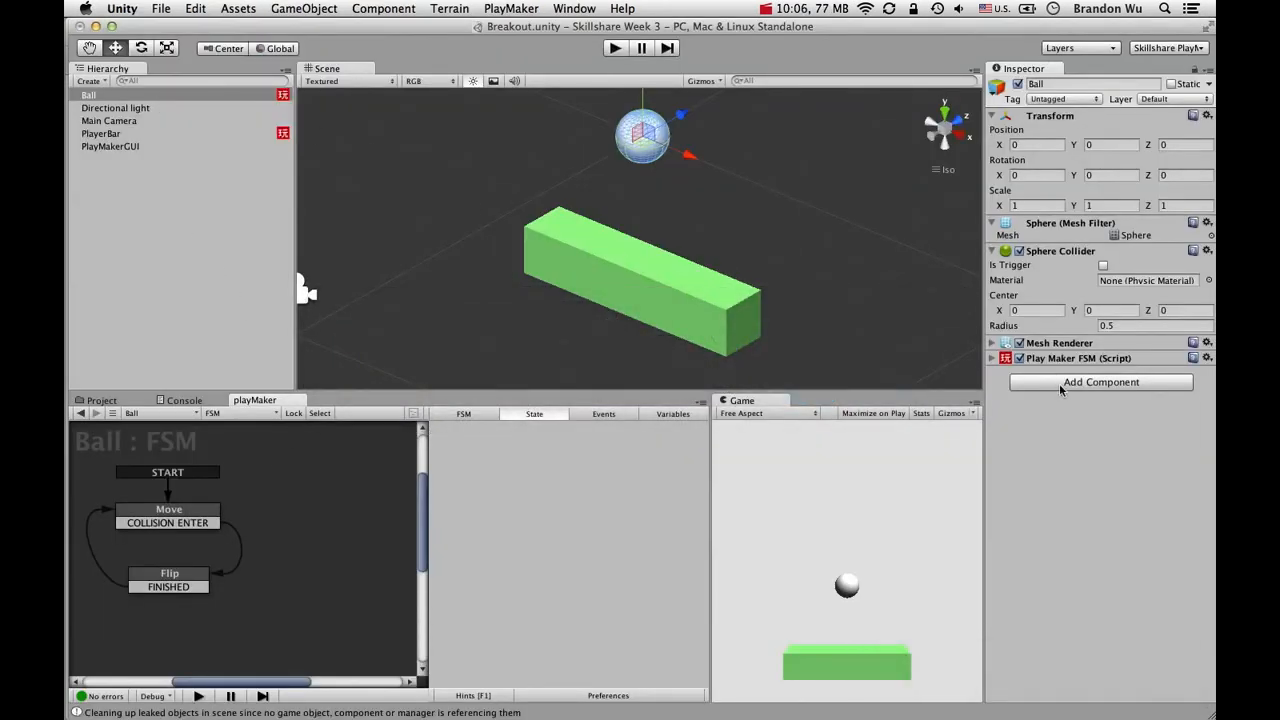
pyautogui.click(1060, 383)
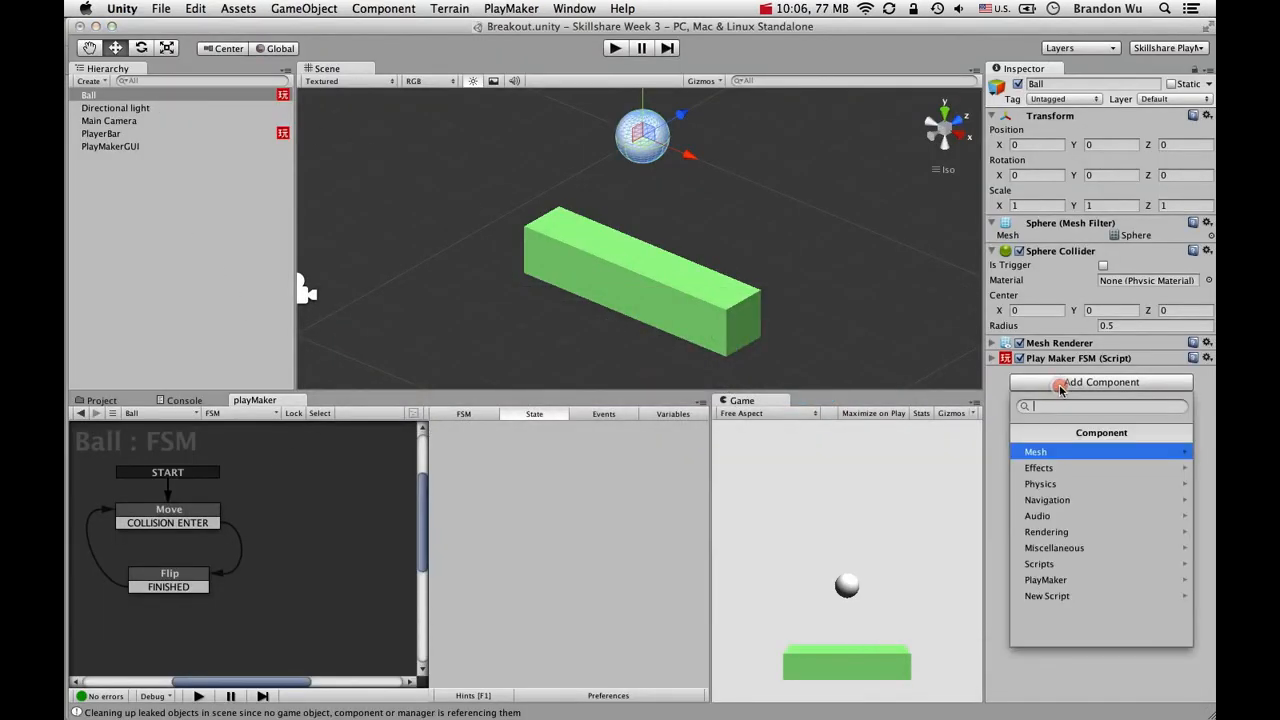
pyautogui.click(1058, 484)
pyautogui.click(1059, 455)
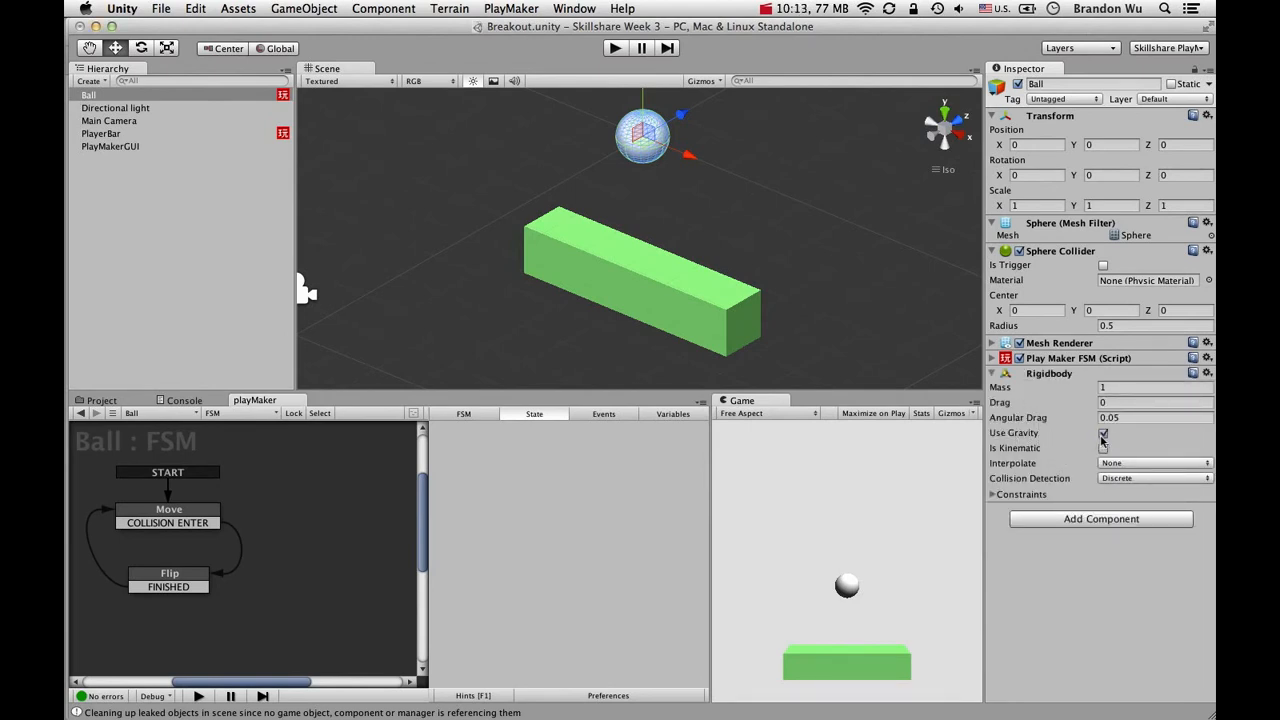
pyautogui.click(1103, 434)
# Open the Rigidbody component's reference page, skim its properties, close it, and return to Unity.
pyautogui.click(1193, 373)
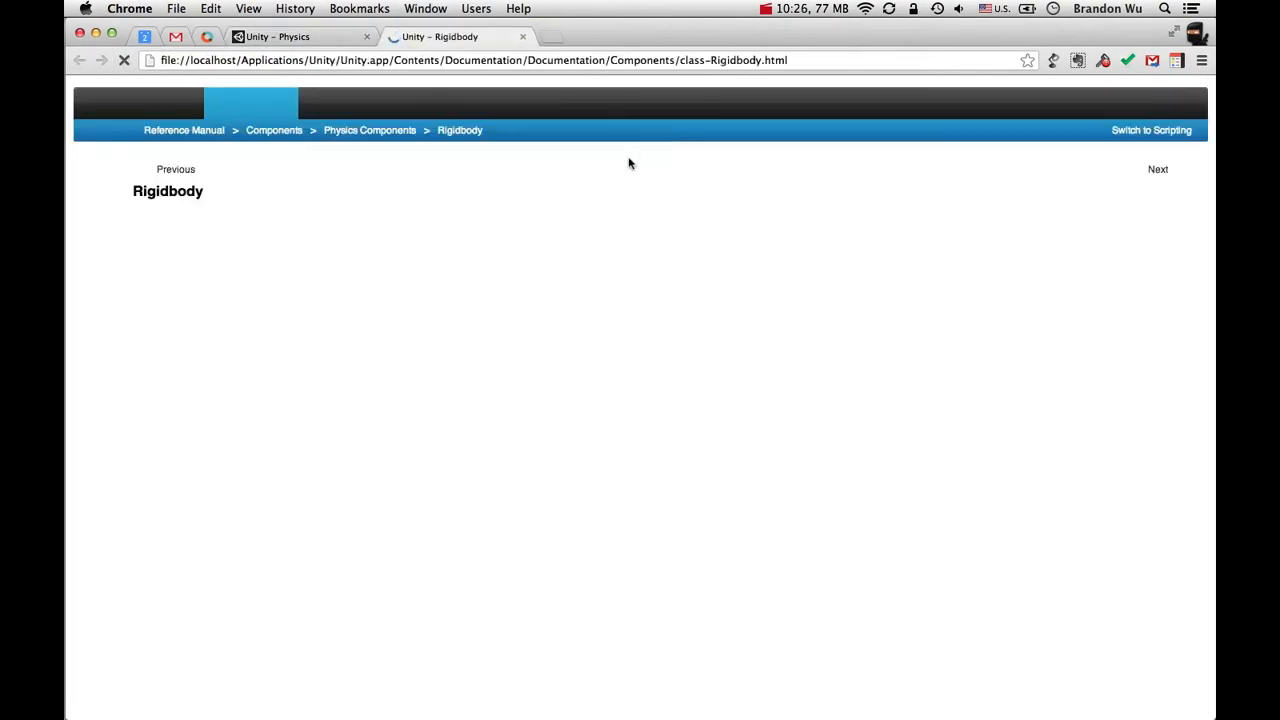
pyautogui.scroll(-15, 400, 347)
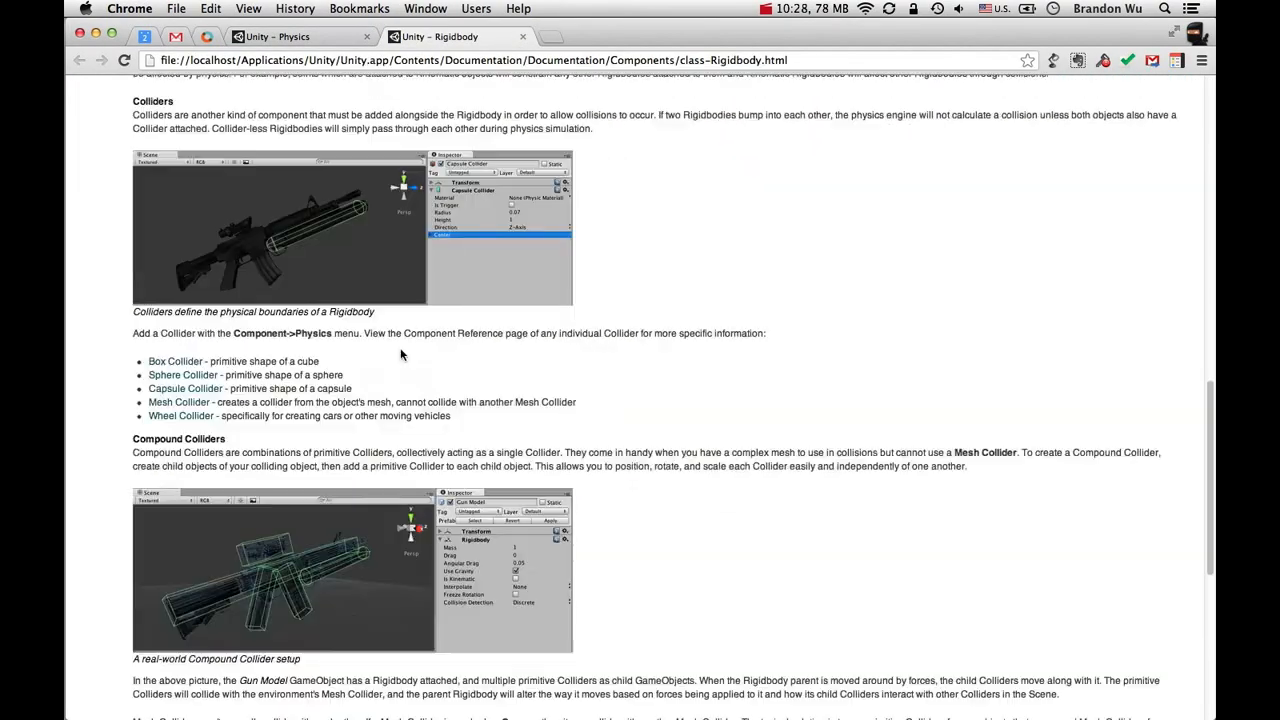
pyautogui.scroll(15, 400, 349)
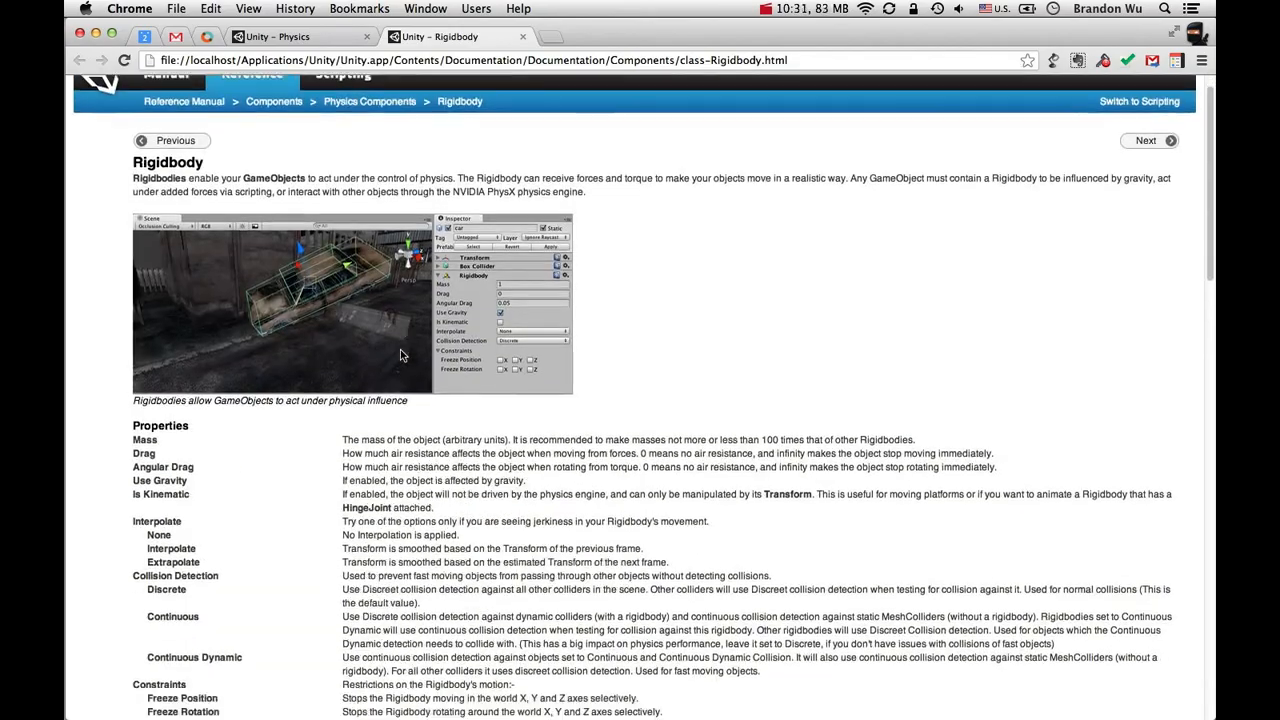
pyautogui.scroll(-15, 402, 262)
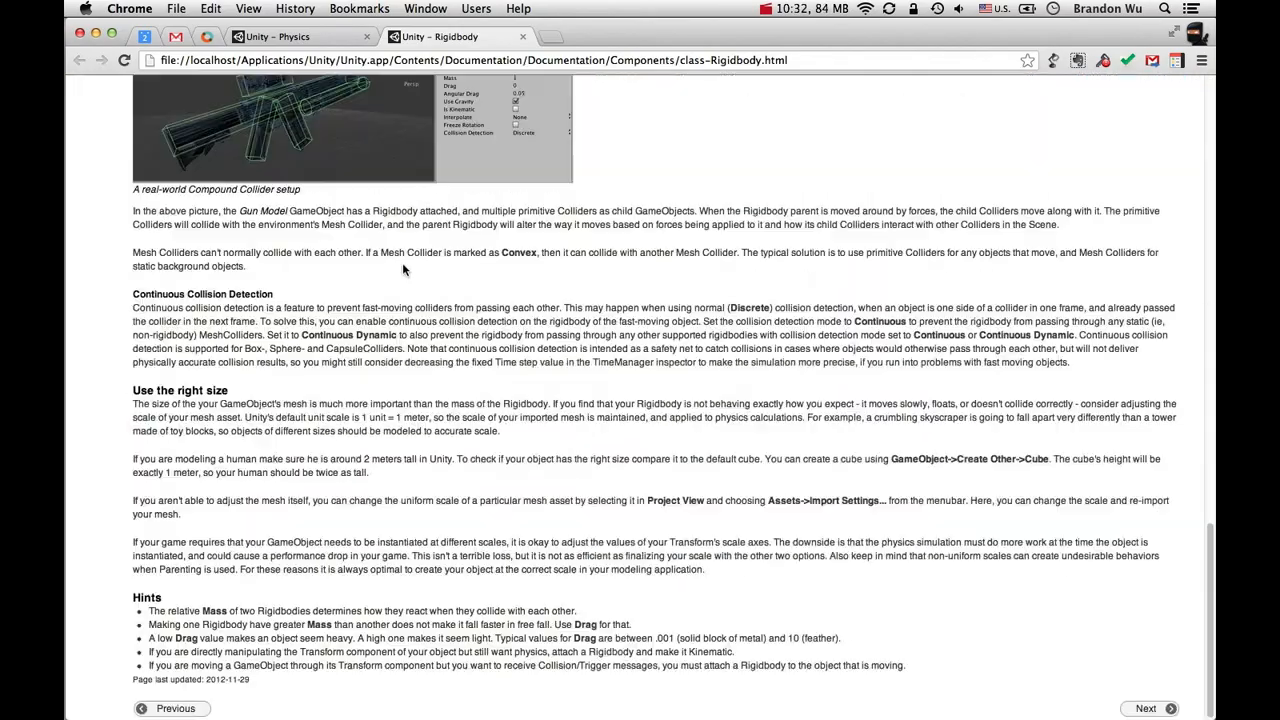
pyautogui.scroll(15, 402, 262)
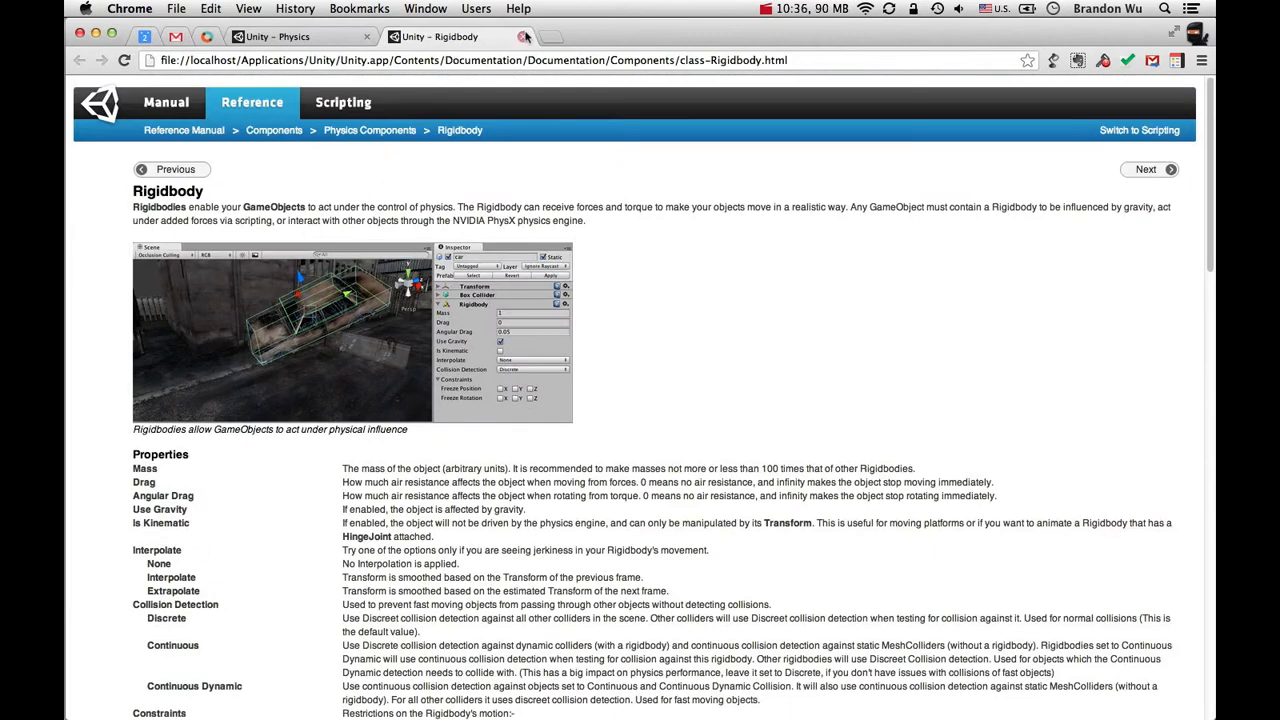
pyautogui.click(524, 36)
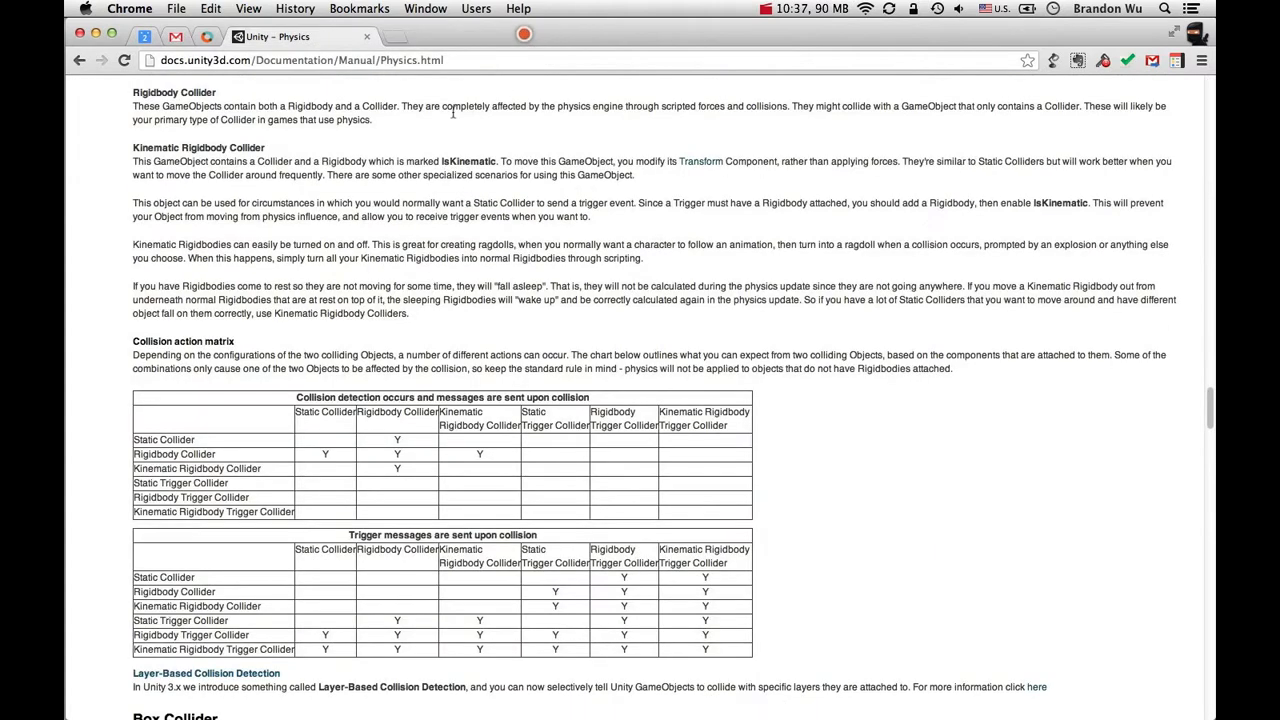
pyautogui.press('super+Tab')
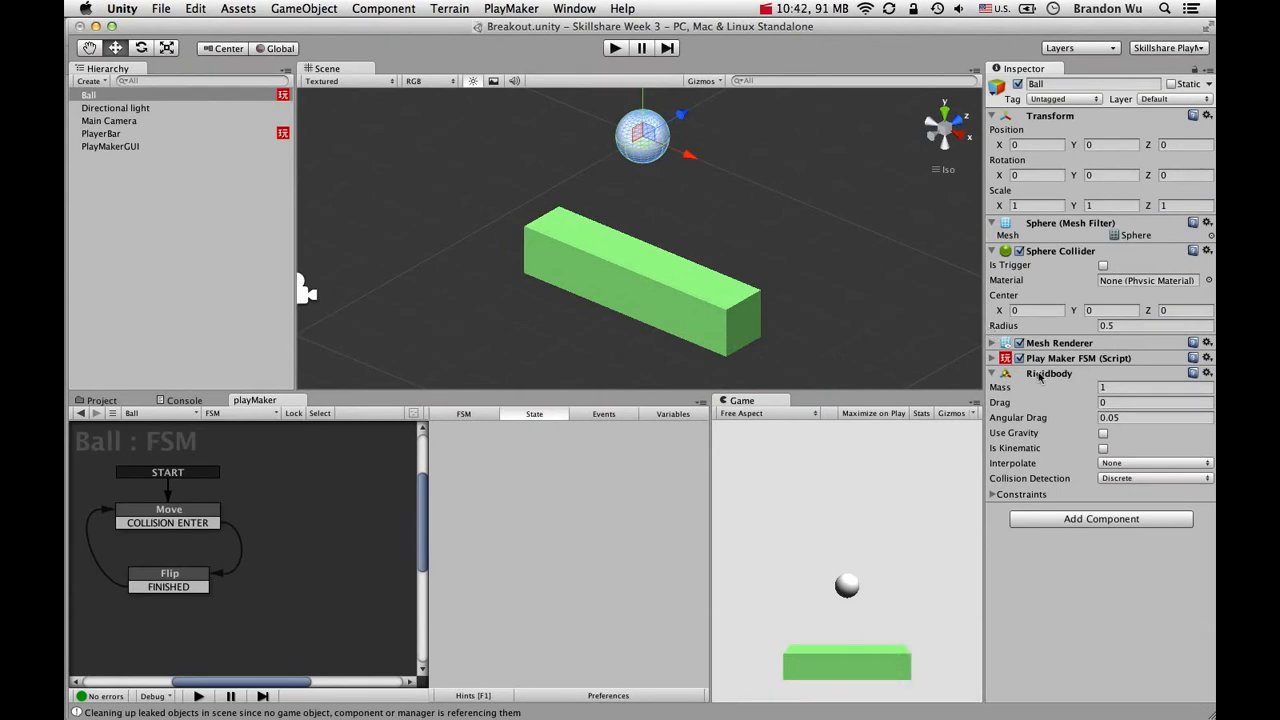
# Switch to Chrome, look up Rigidbody Collider against Static Collider in the collision detection table, and switch back to Unity.
pyautogui.press('super+Tab')
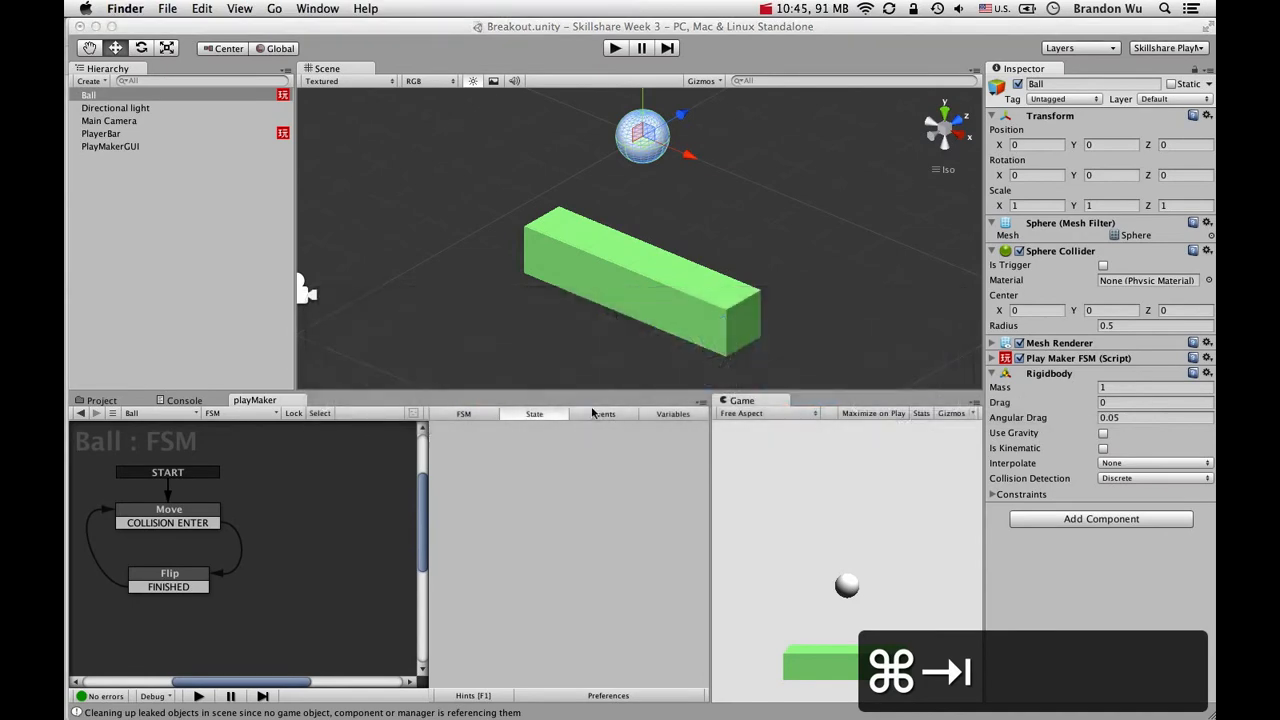
pyautogui.press('super+Tab')
pyautogui.press('super+Tab')
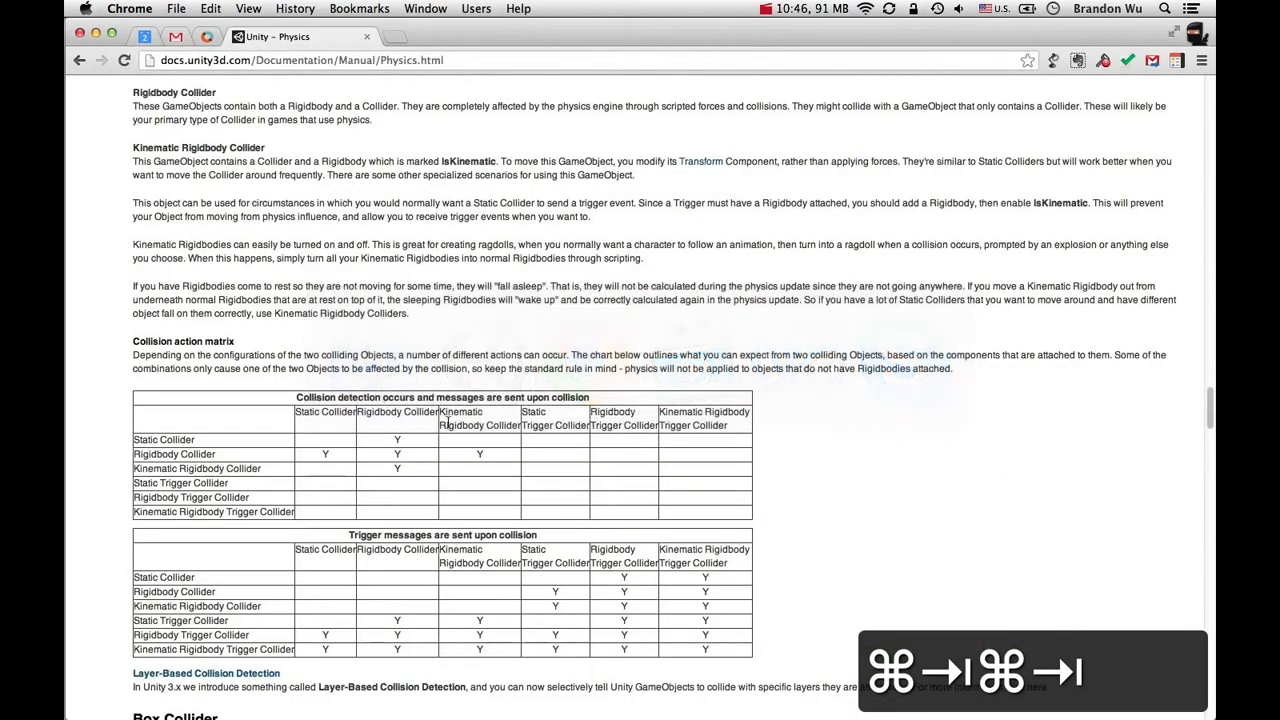
pyautogui.moveTo(138, 457); pyautogui.dragTo(294, 458)
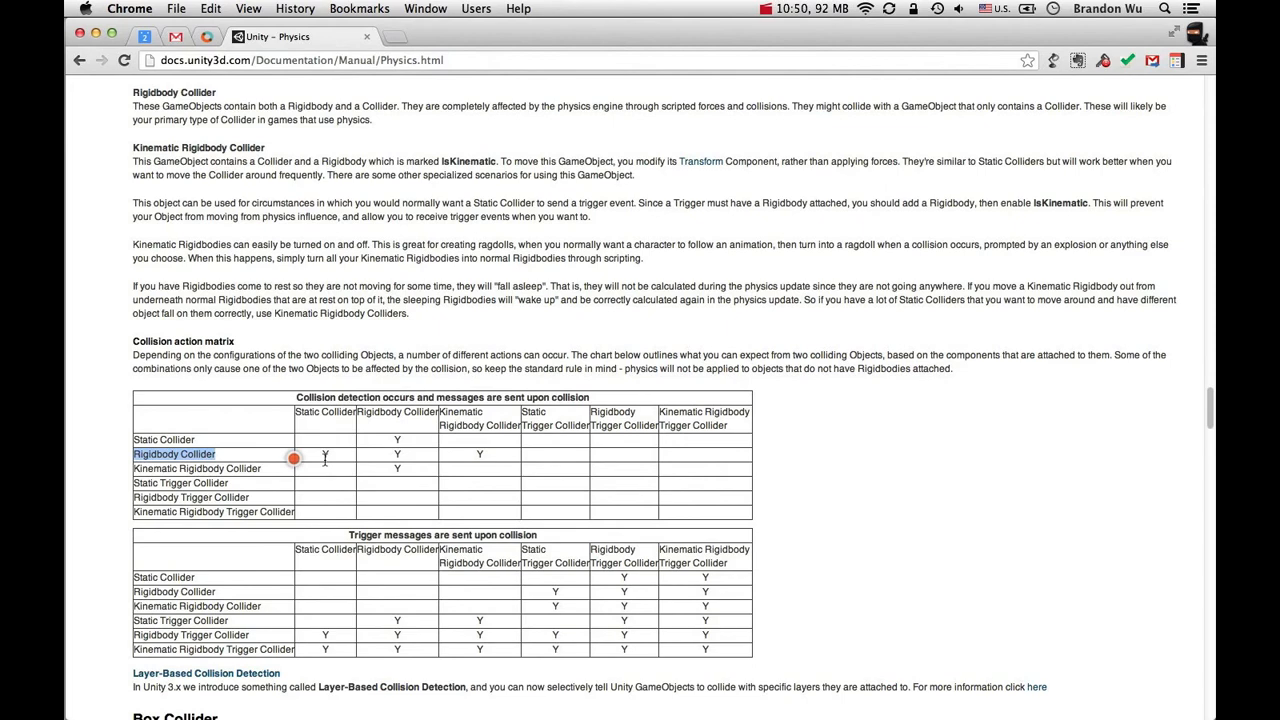
pyautogui.click(325, 458)
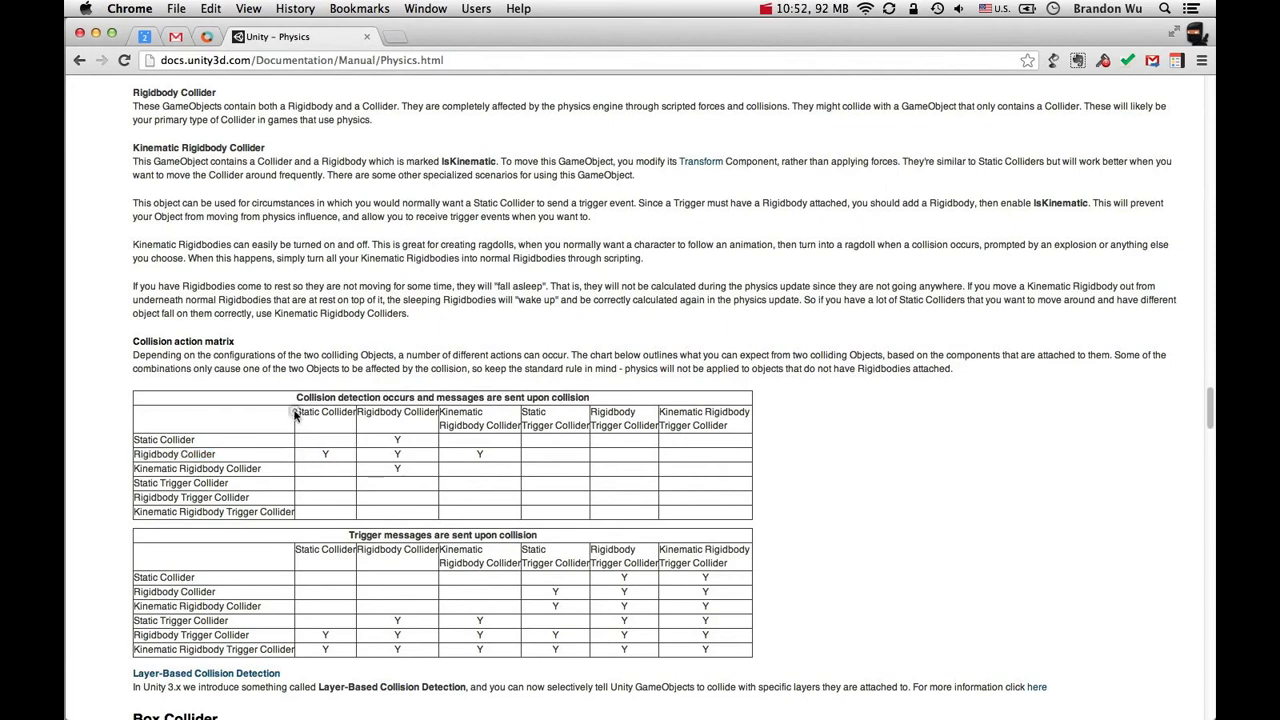
pyautogui.moveTo(295, 414); pyautogui.dragTo(354, 417)
pyautogui.click(326, 455)
pyautogui.press('super+Tab')
pyautogui.press('super+Tab')
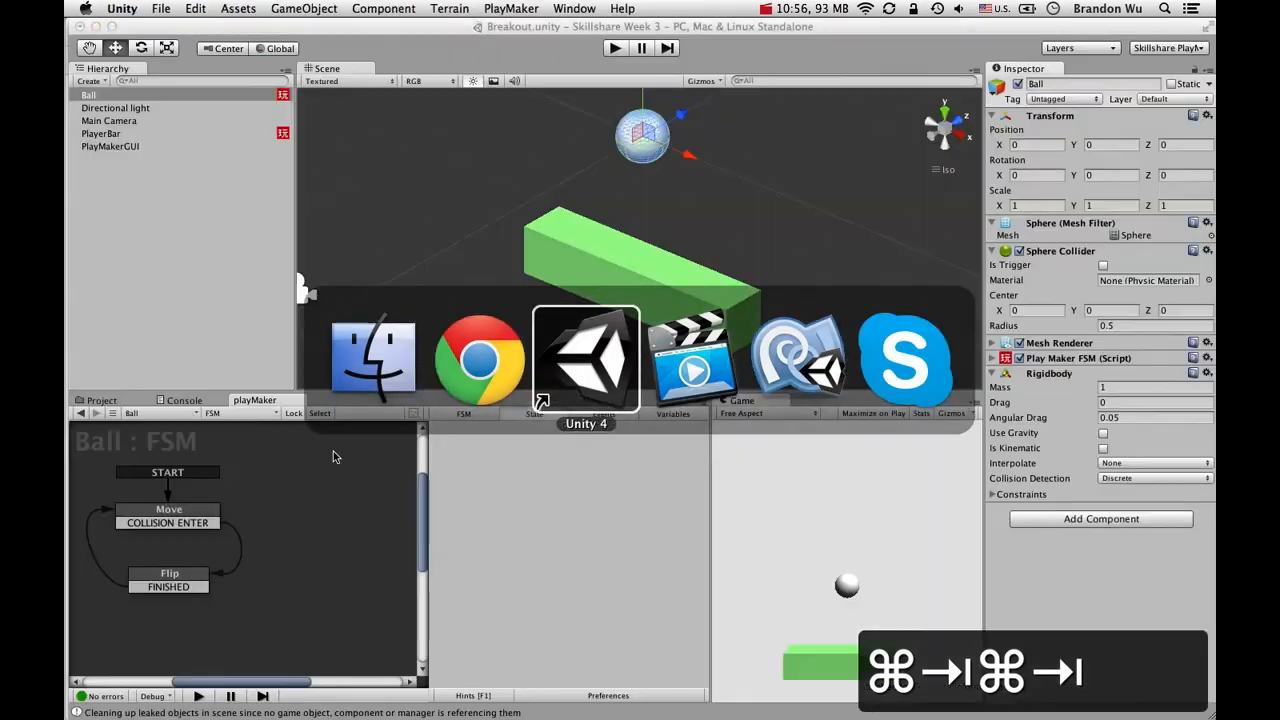
# Play-test the game, moving the PlayerBar left and right to check the Ball's bounce, and stop it.
pyautogui.click(616, 50)
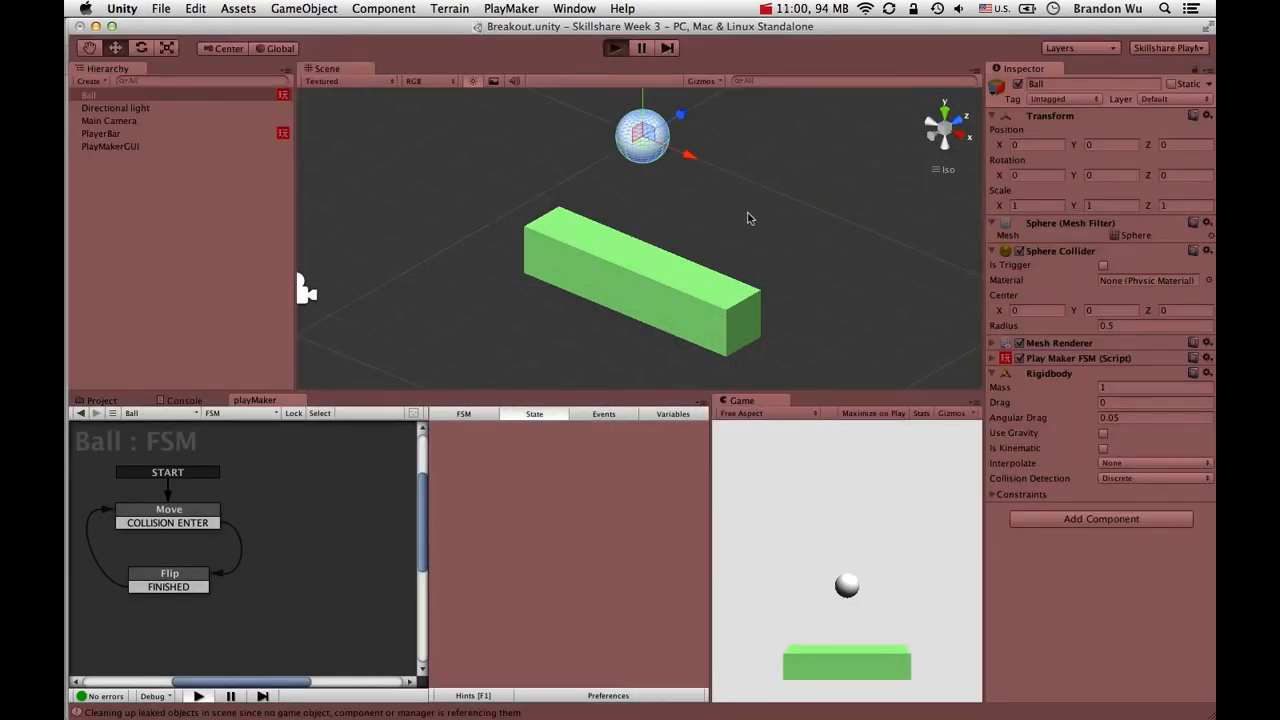
pyautogui.press('Left')
pyautogui.press('Left')
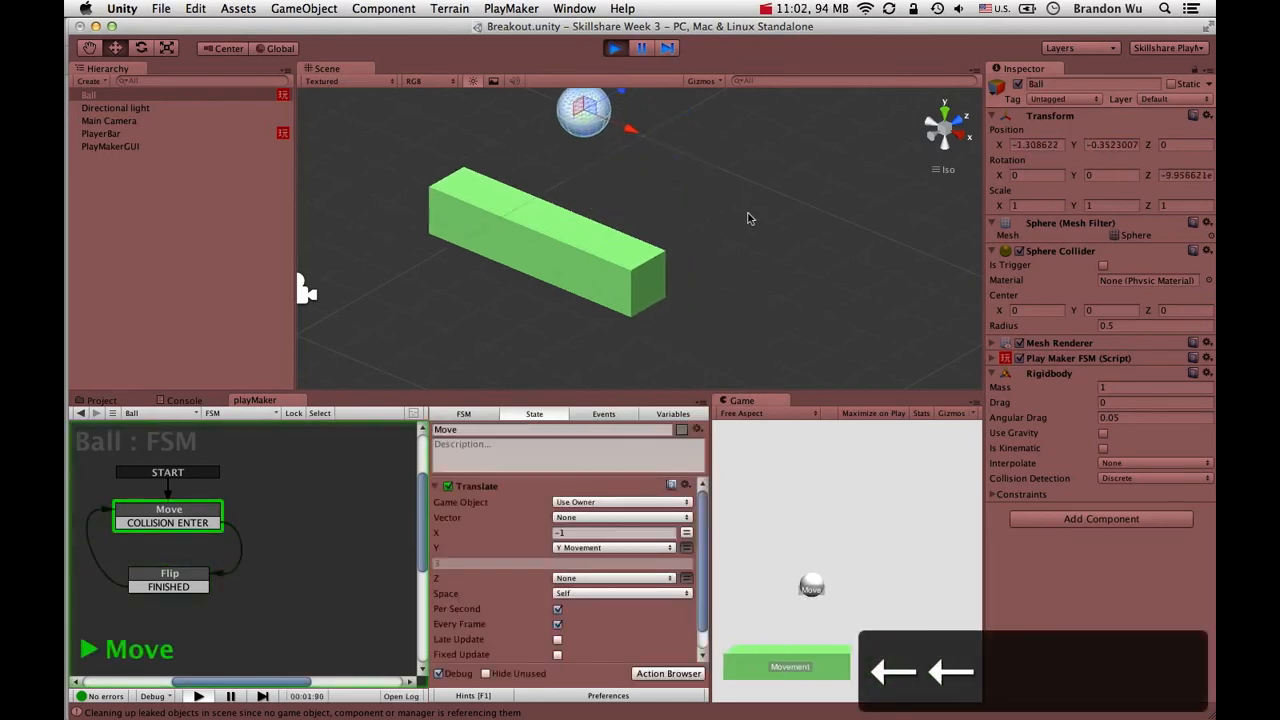
pyautogui.press('Right')
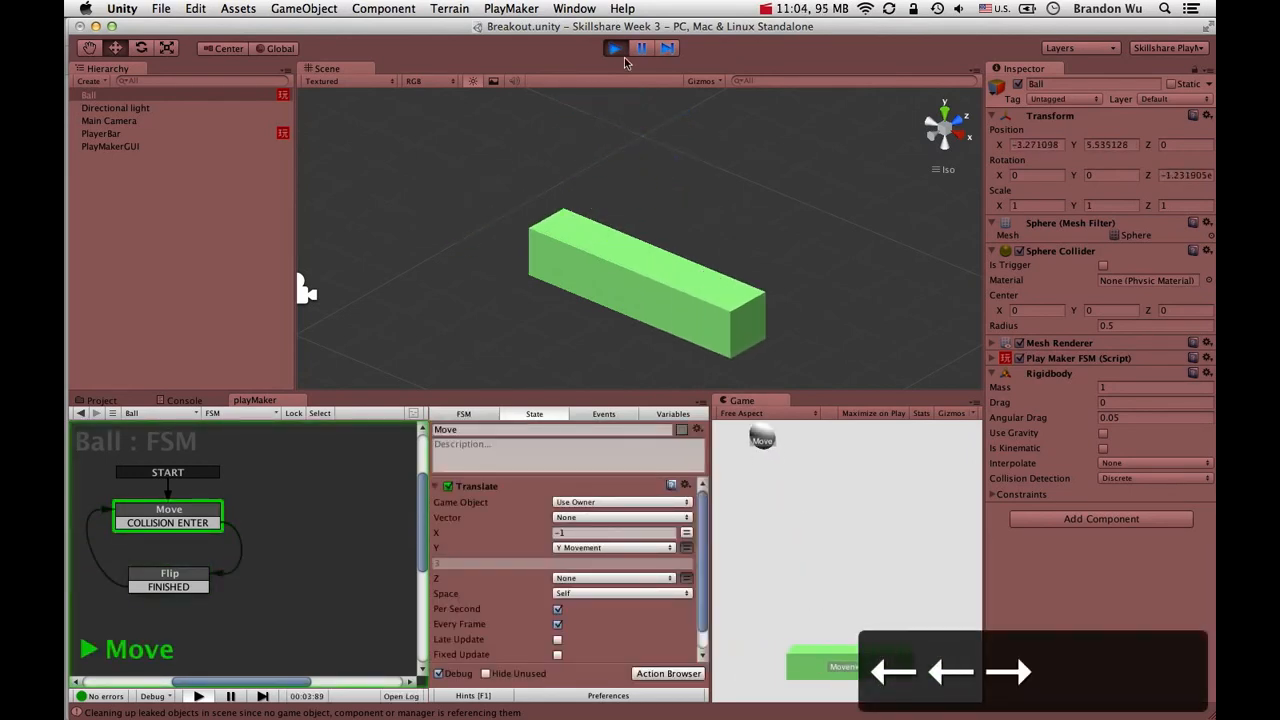
pyautogui.click(616, 50)
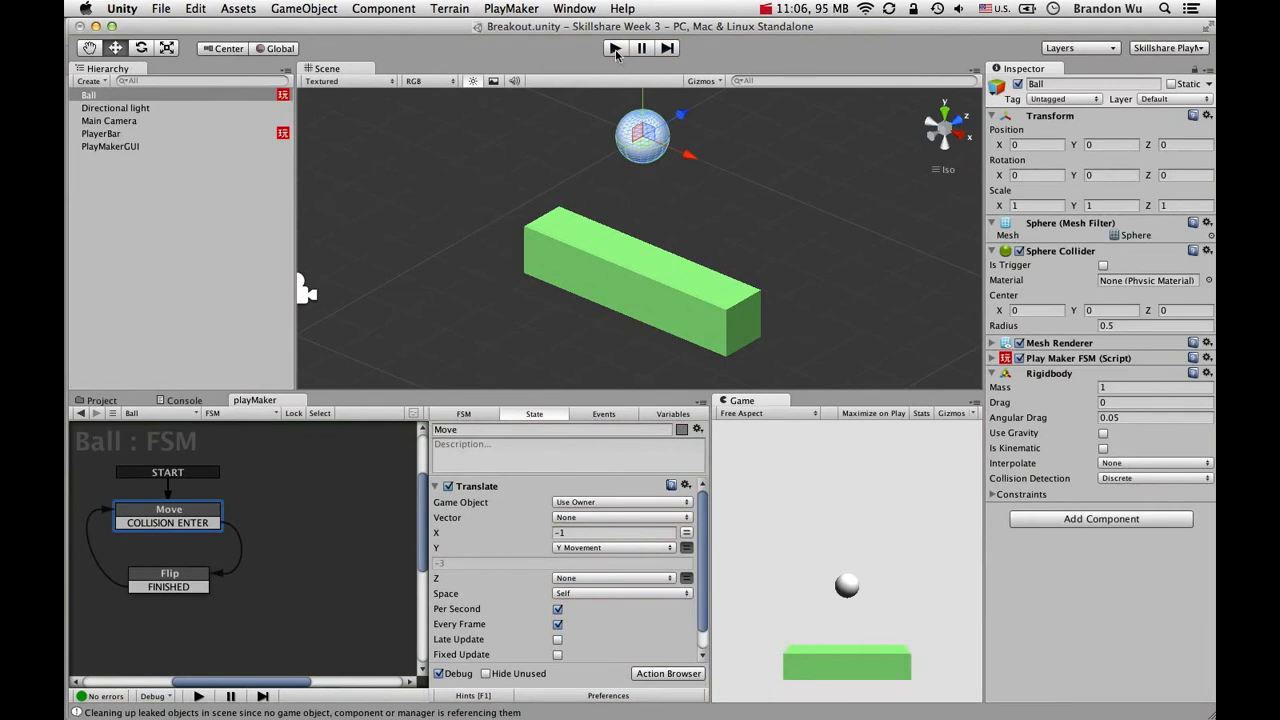
# Run the game, pause it while the Ball moves toward the PlayerBar, and stop it.
pyautogui.click(616, 50)
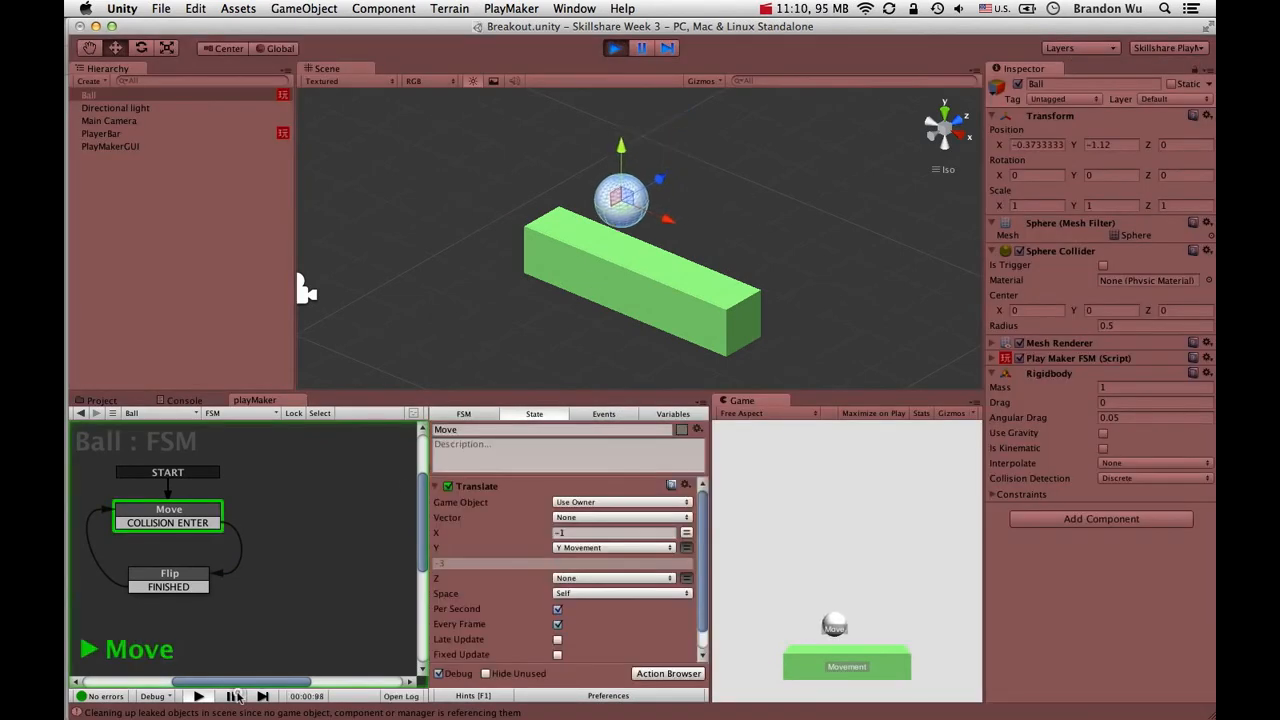
pyautogui.click(231, 696)
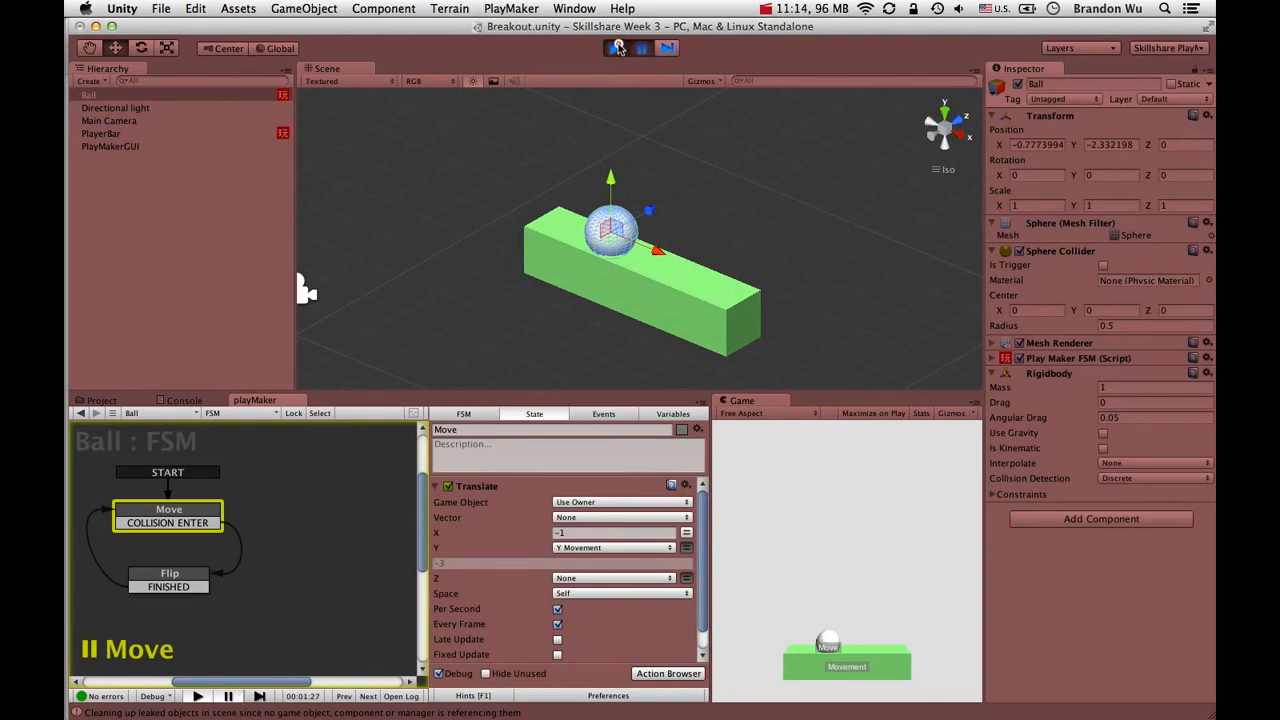
pyautogui.click(616, 48)
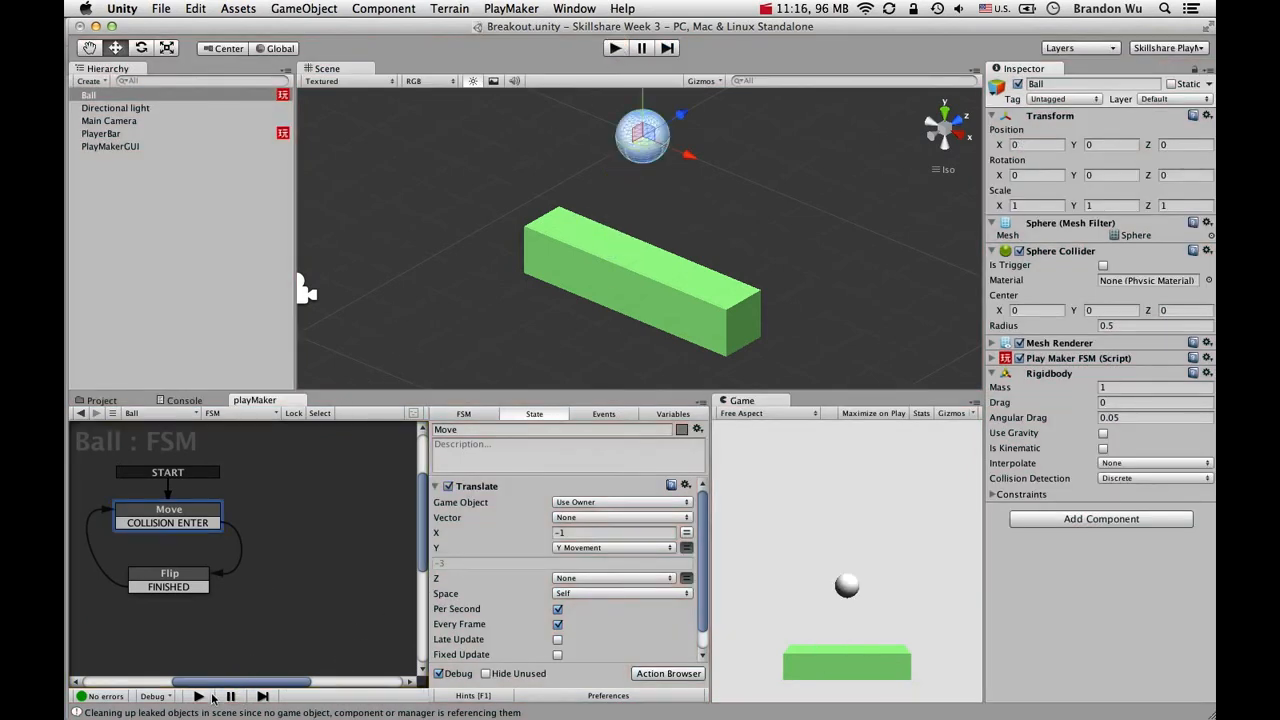
# Run the game from the PlayMaker debugger, step the Ball's FSM from Move to Flip, and stop it.
pyautogui.click(199, 696)
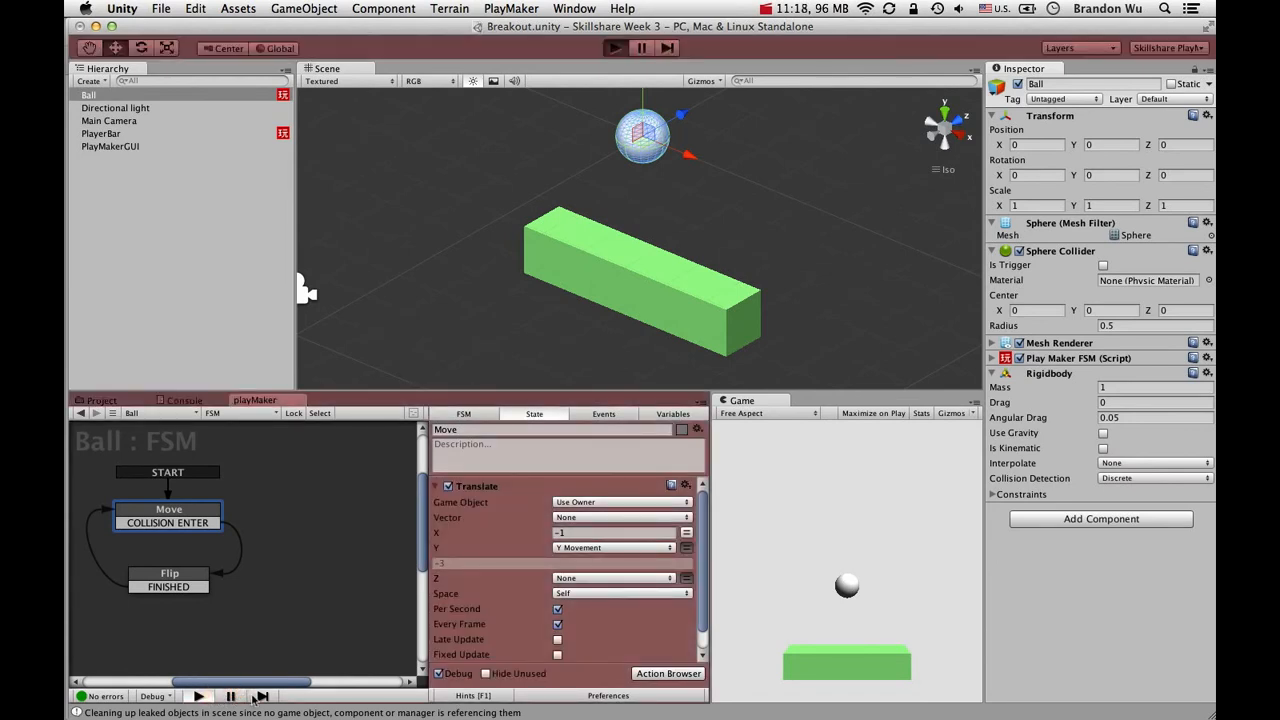
pyautogui.click(262, 697)
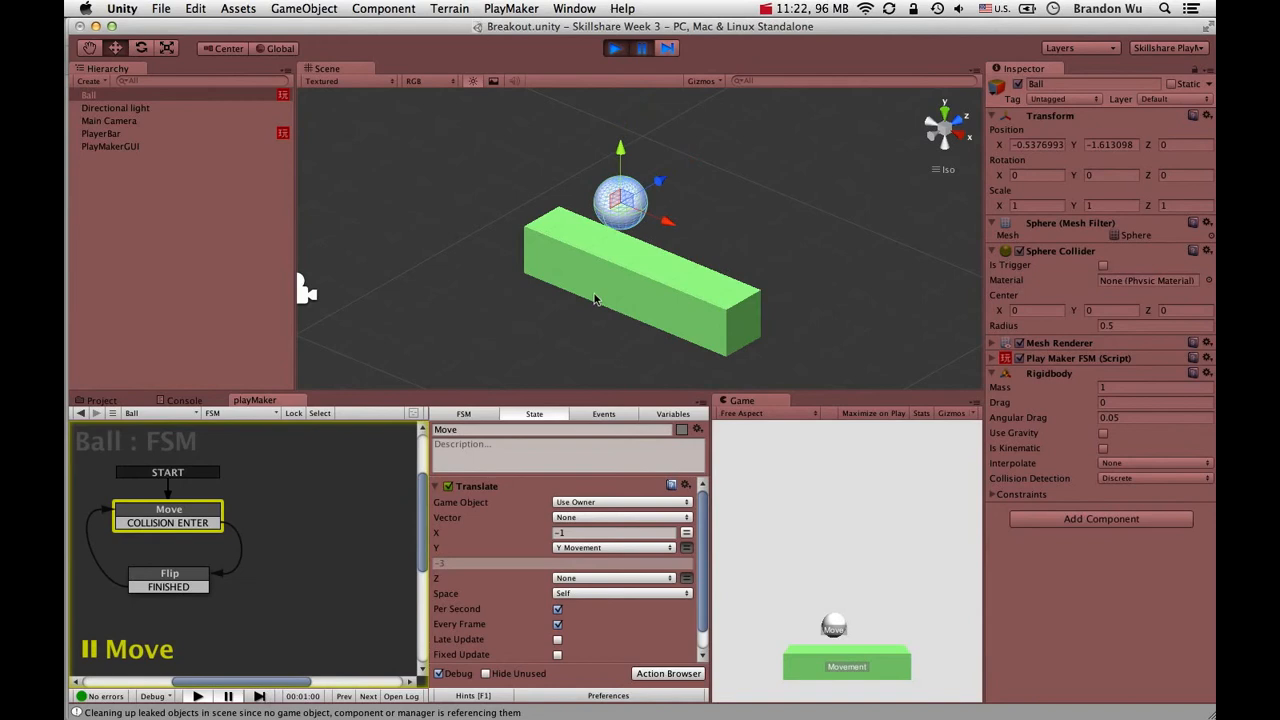
pyautogui.keyDown('alt'); pyautogui.moveTo(630, 275); pyautogui.dragTo(646, 171); pyautogui.keyUp('alt')
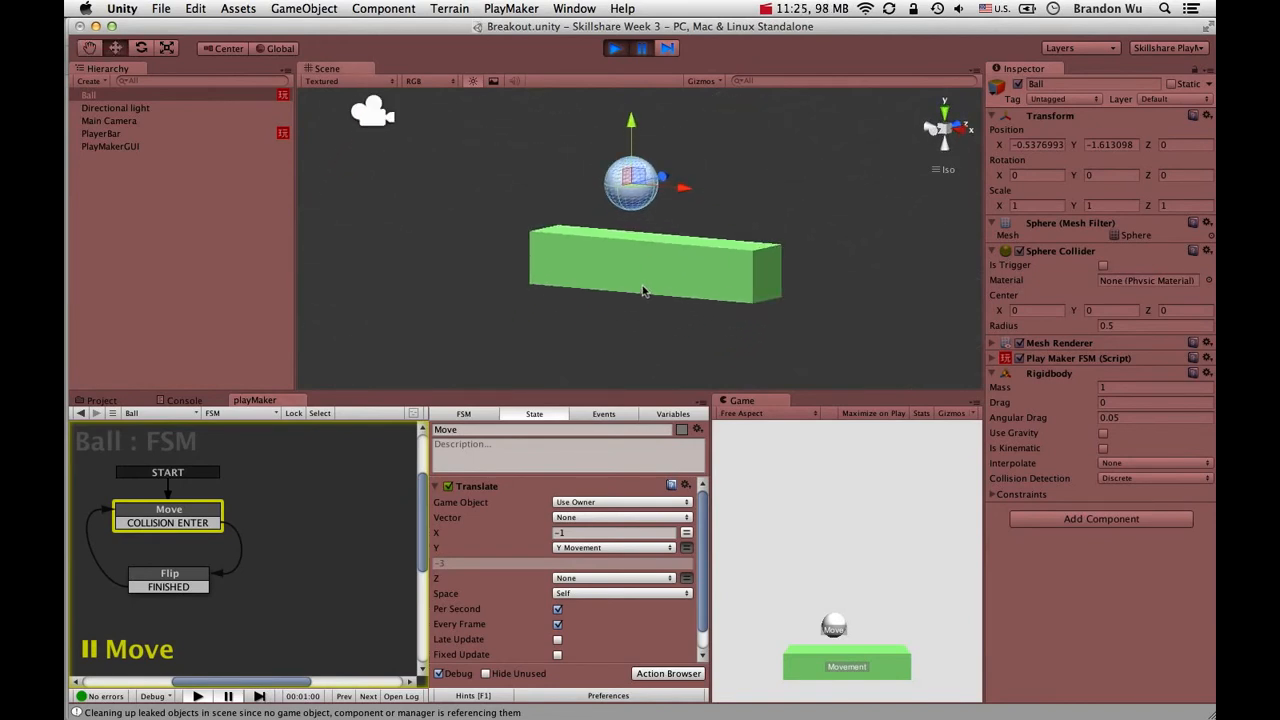
pyautogui.scroll(5, 643, 291)
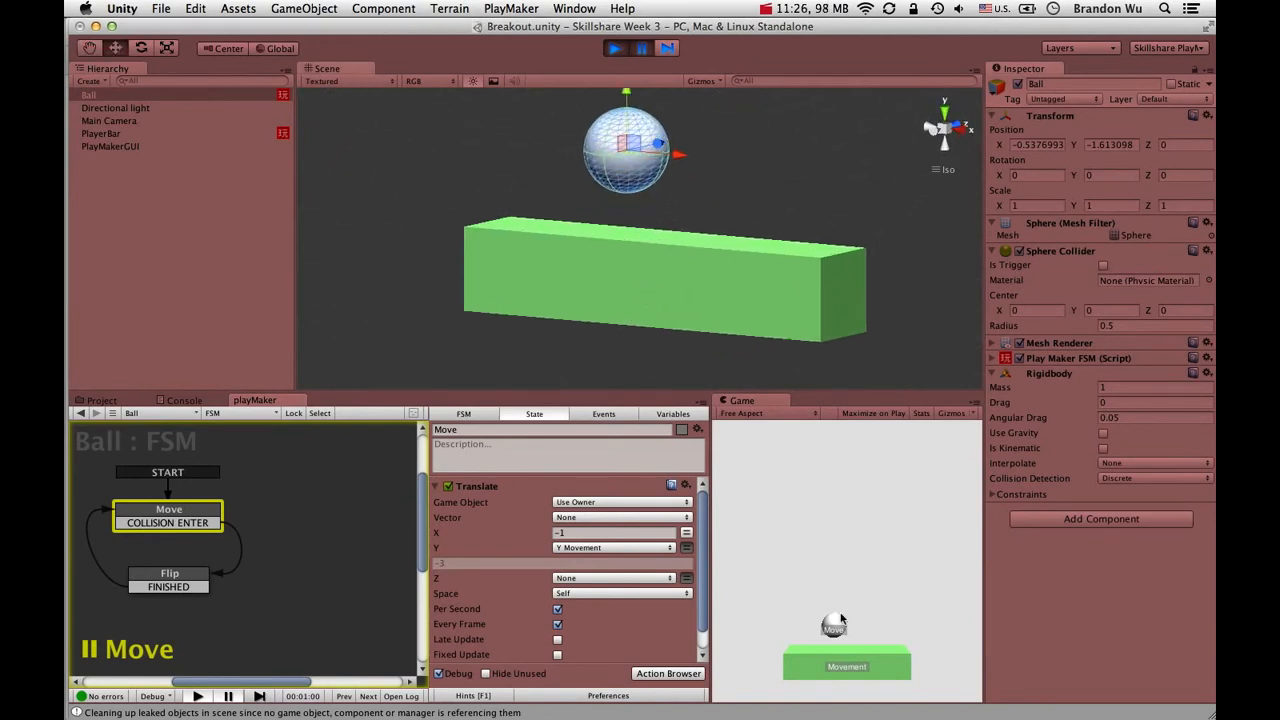
pyautogui.click(257, 696)
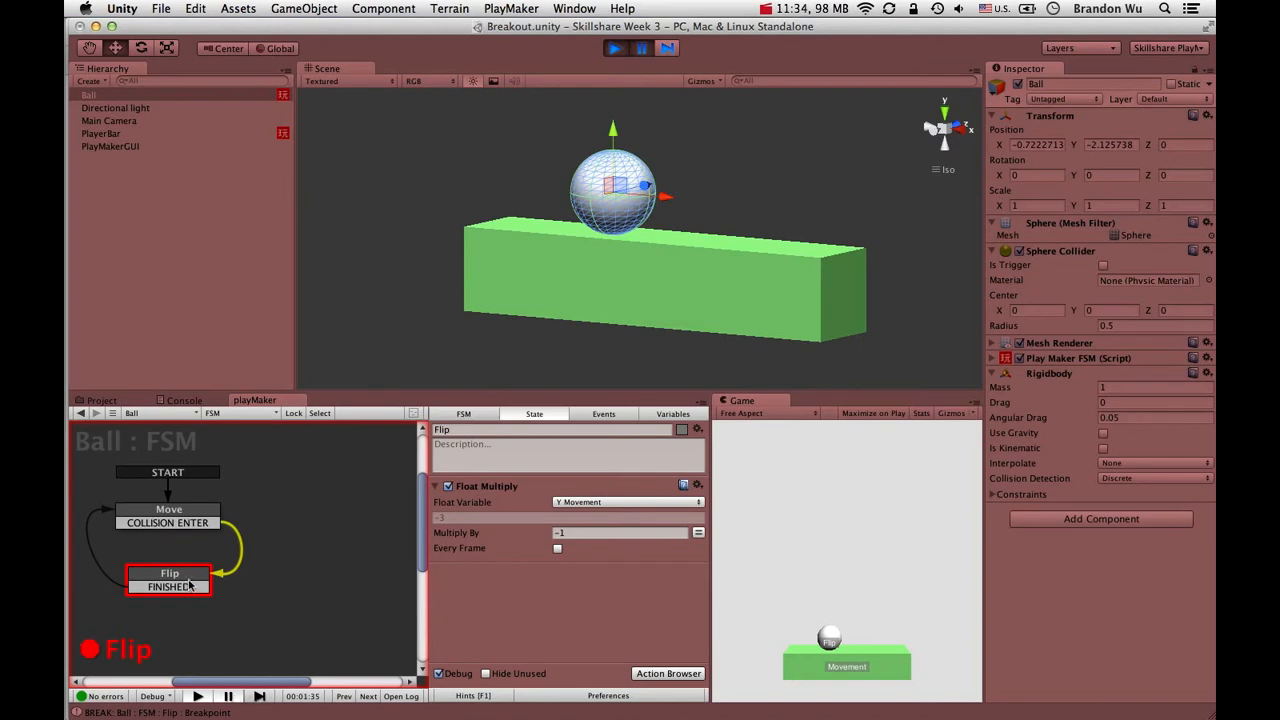
pyautogui.click(614, 48)
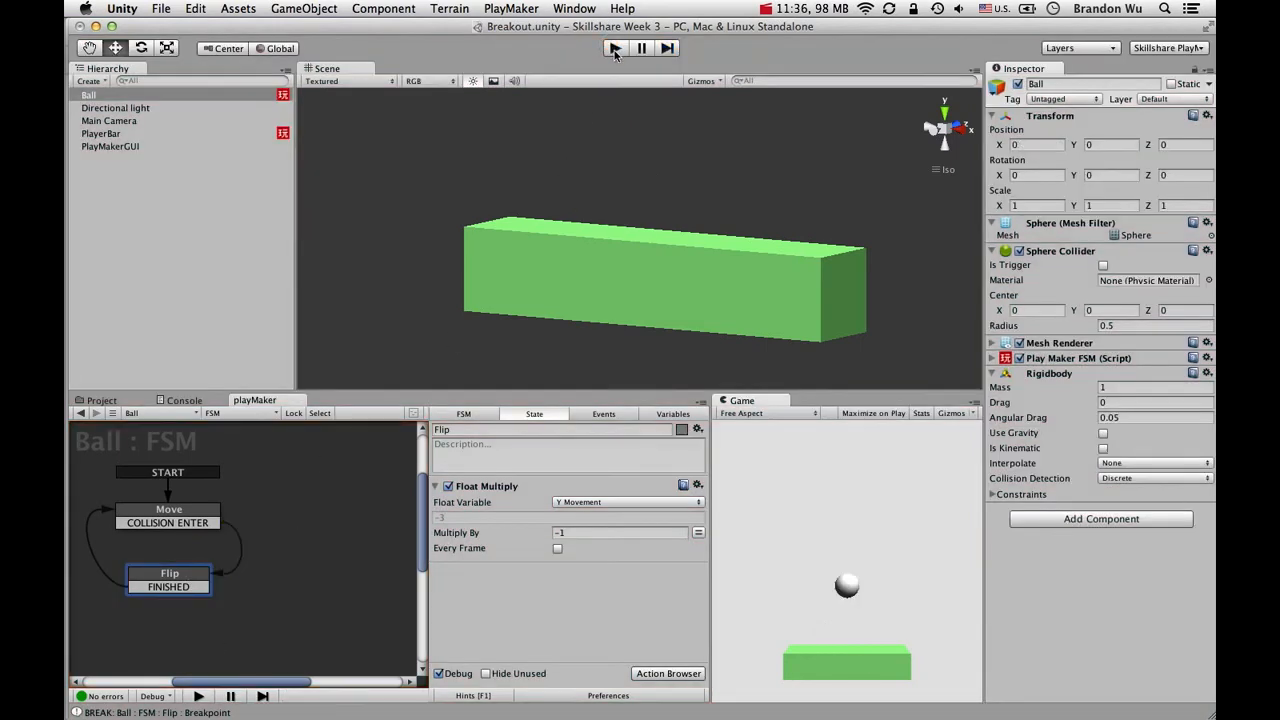
# Run the game again, pause it in the Move state, and step the Ball's FSM through to Flip.
pyautogui.click(614, 50)
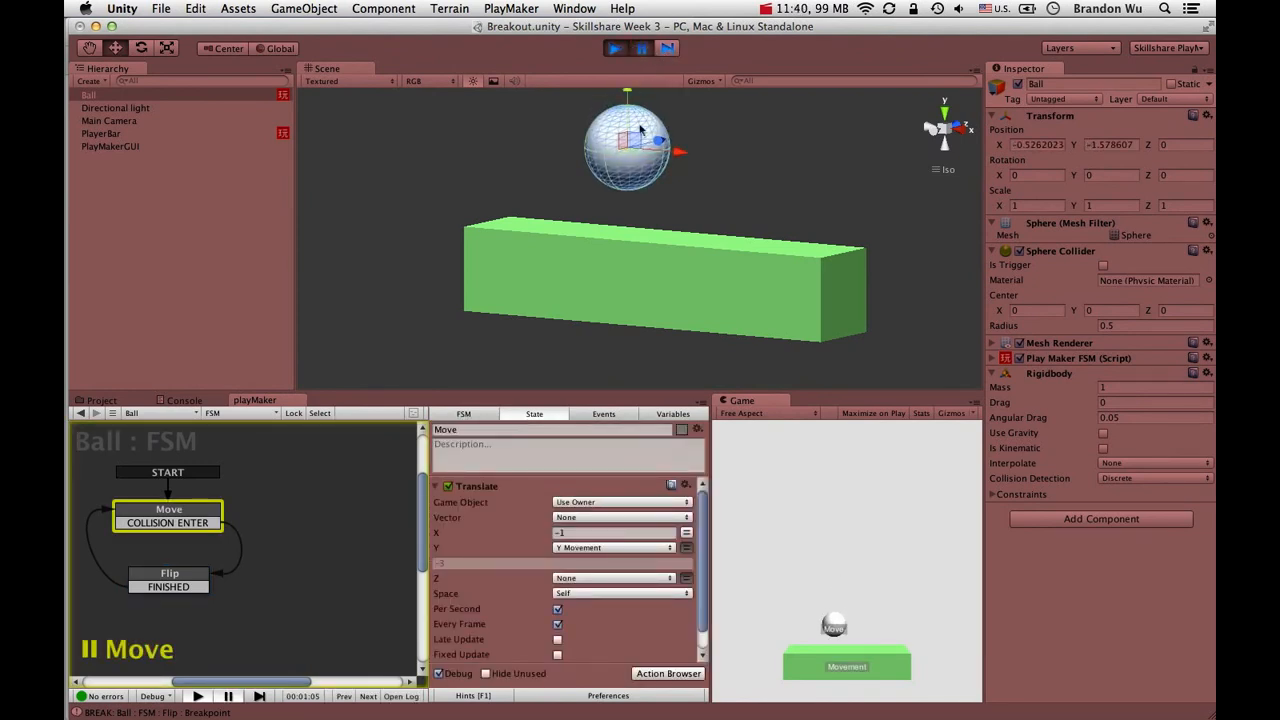
pyautogui.keyDown('alt'); pyautogui.moveTo(645, 150); pyautogui.dragTo(643, 209); pyautogui.keyUp('alt')
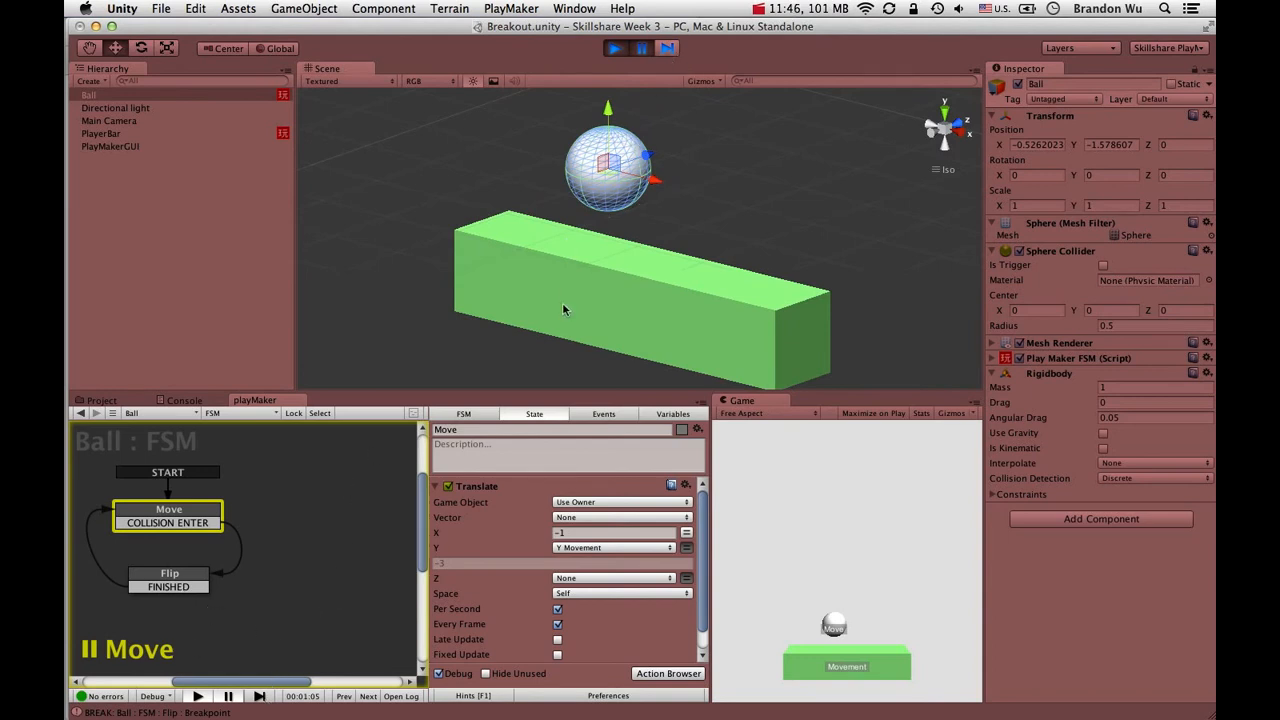
pyautogui.click(258, 697)
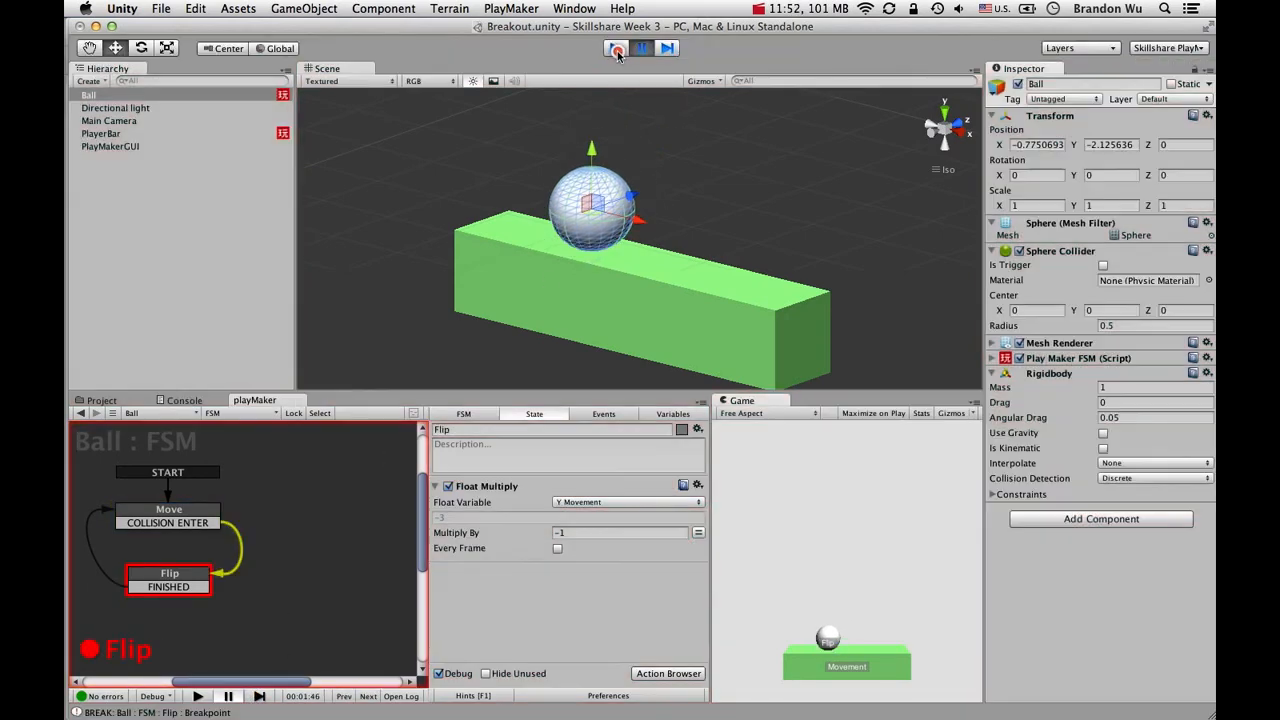
# Restart the game, pause it before the Ball reaches the PlayerBar, and examine the Ball in a close Back view.
pyautogui.click(615, 48)
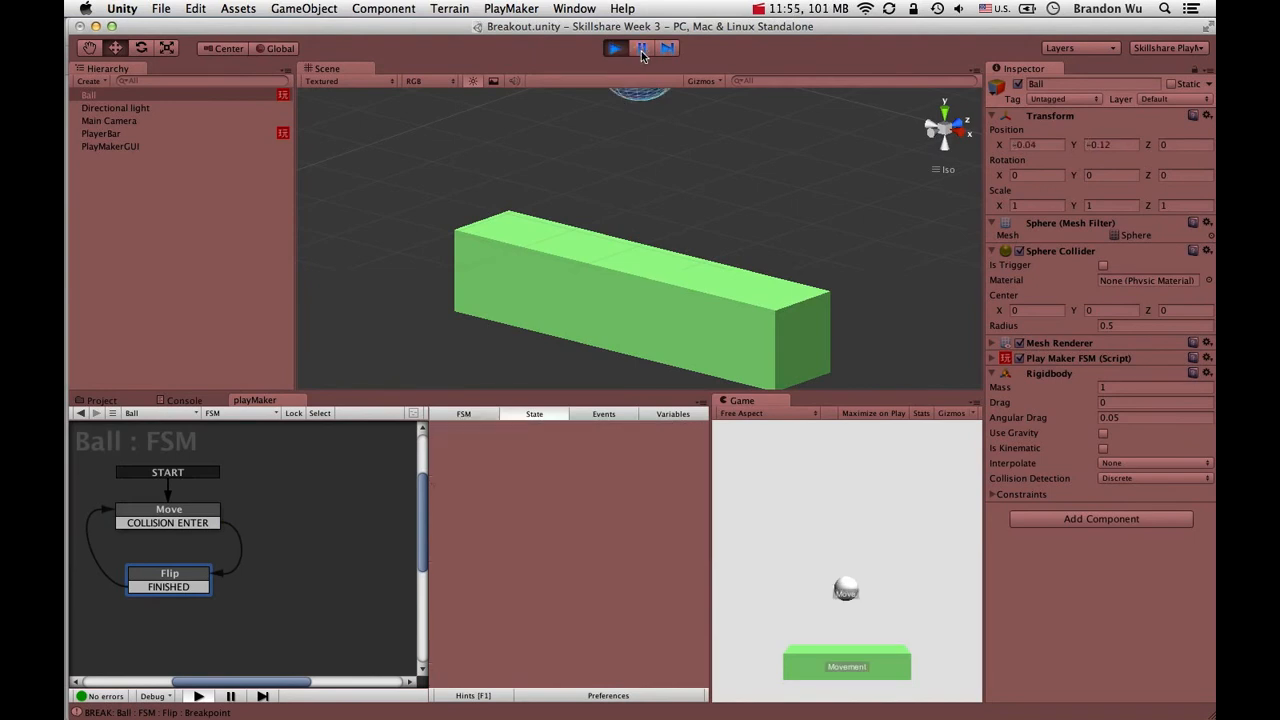
pyautogui.click(642, 50)
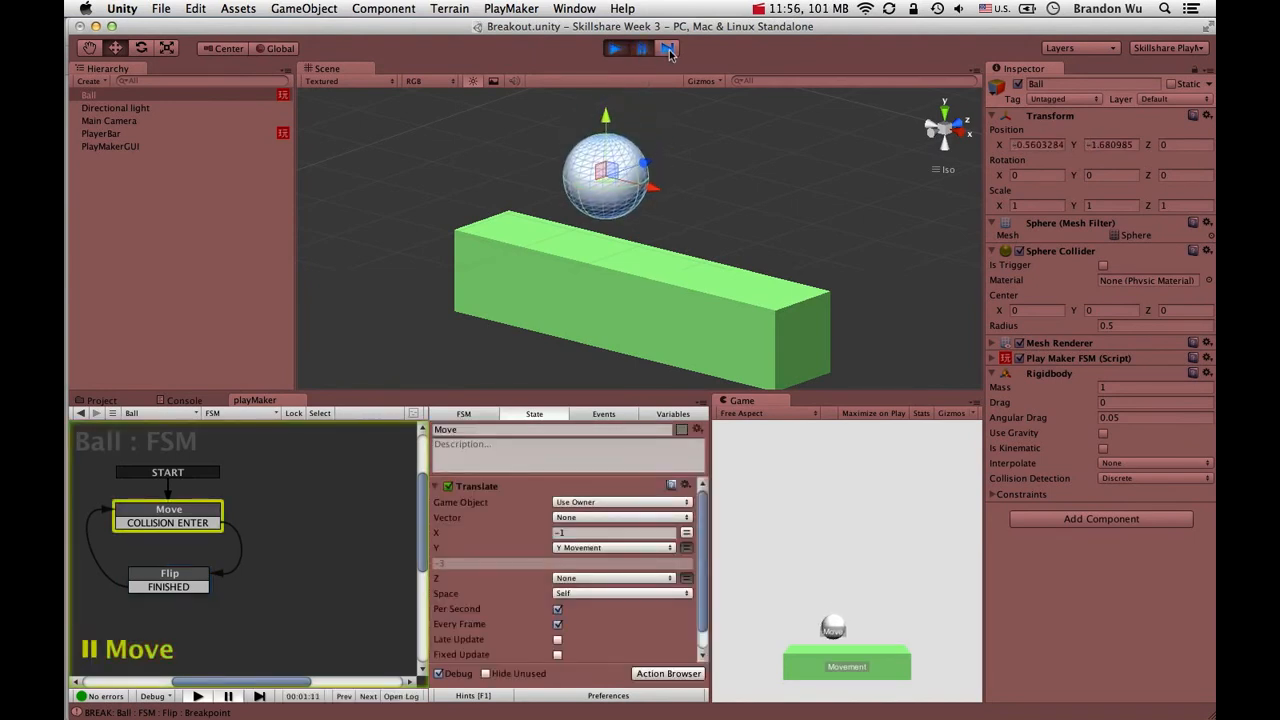
pyautogui.keyDown('alt'); pyautogui.moveTo(675, 235); pyautogui.dragTo(693, 212); pyautogui.keyUp('alt')
pyautogui.scroll(3, 683, 227)
pyautogui.moveTo(693, 212)
pyautogui.mouseDown(button='middle')
pyautogui.moveTo(705, 177)
pyautogui.moveTo(711, 198)
pyautogui.mouseUp(button='middle')
pyautogui.keyDown('alt'); pyautogui.moveTo(711, 198); pyautogui.dragTo(750, 209); pyautogui.keyUp('alt')
pyautogui.click(971, 136)
pyautogui.click(965, 131)
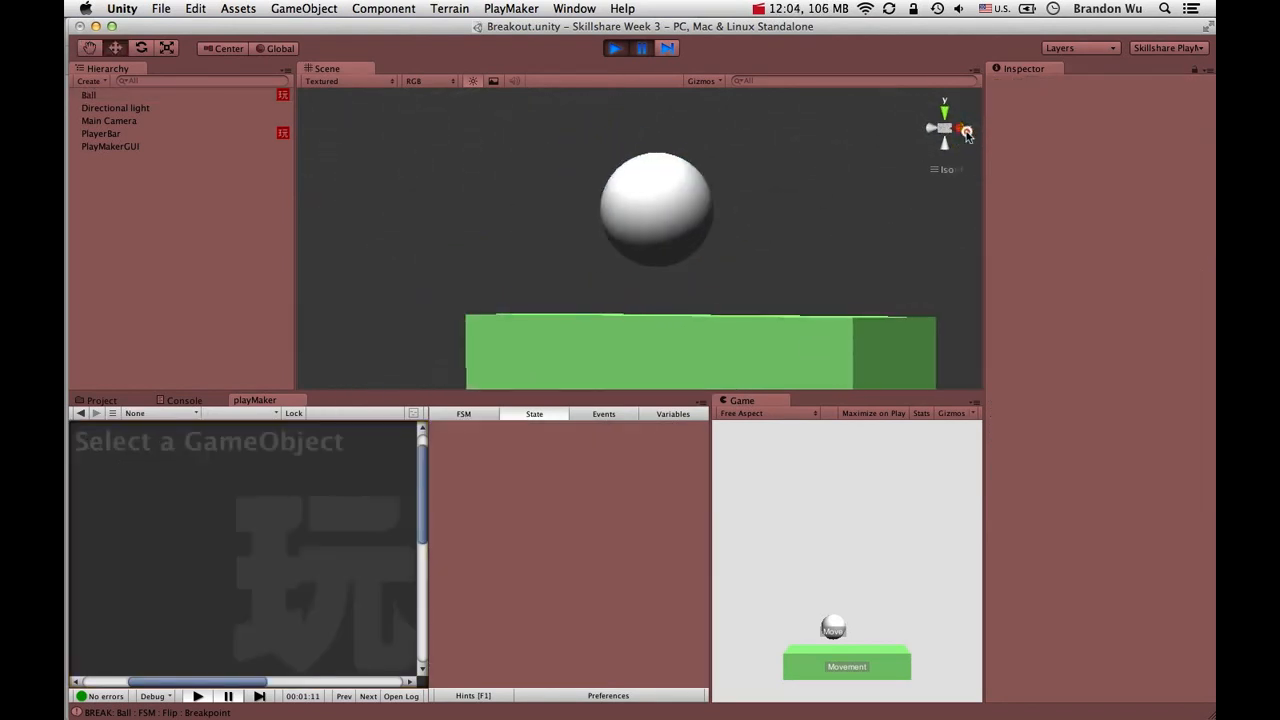
pyautogui.click(931, 130)
pyautogui.moveTo(731, 234); pyautogui.dragTo(772, 178, button='middle')
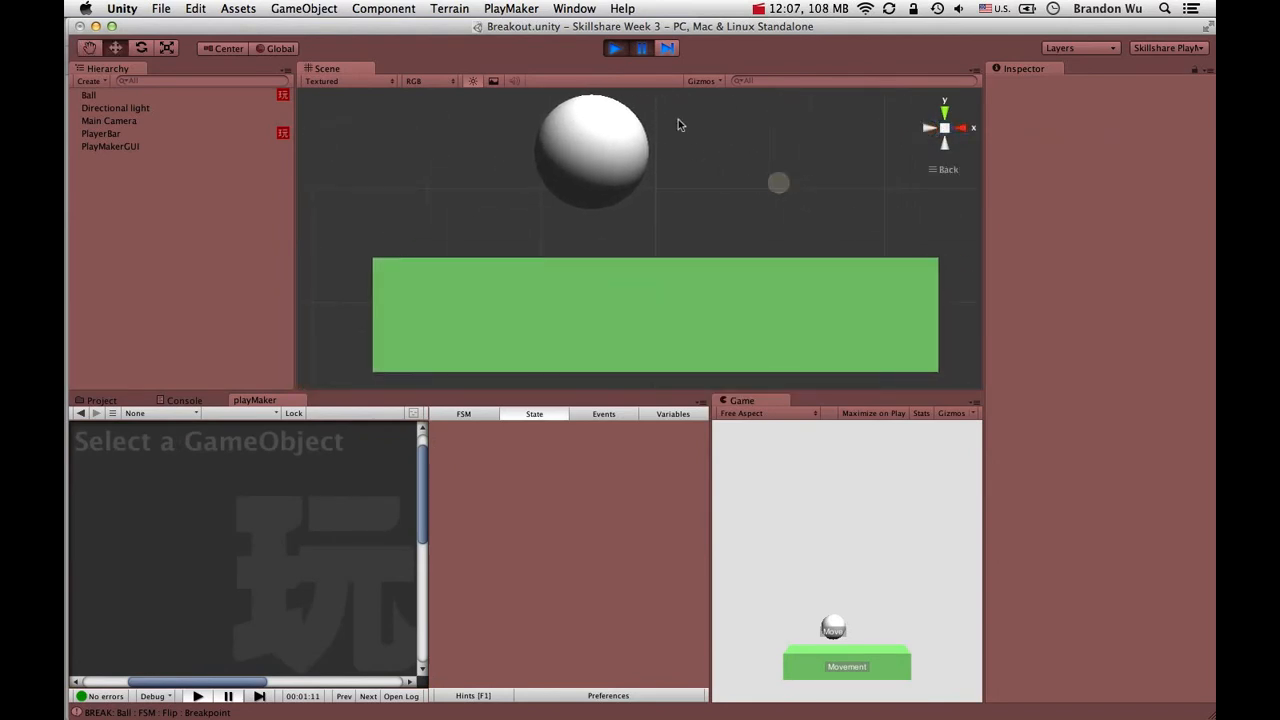
pyautogui.click(203, 97)
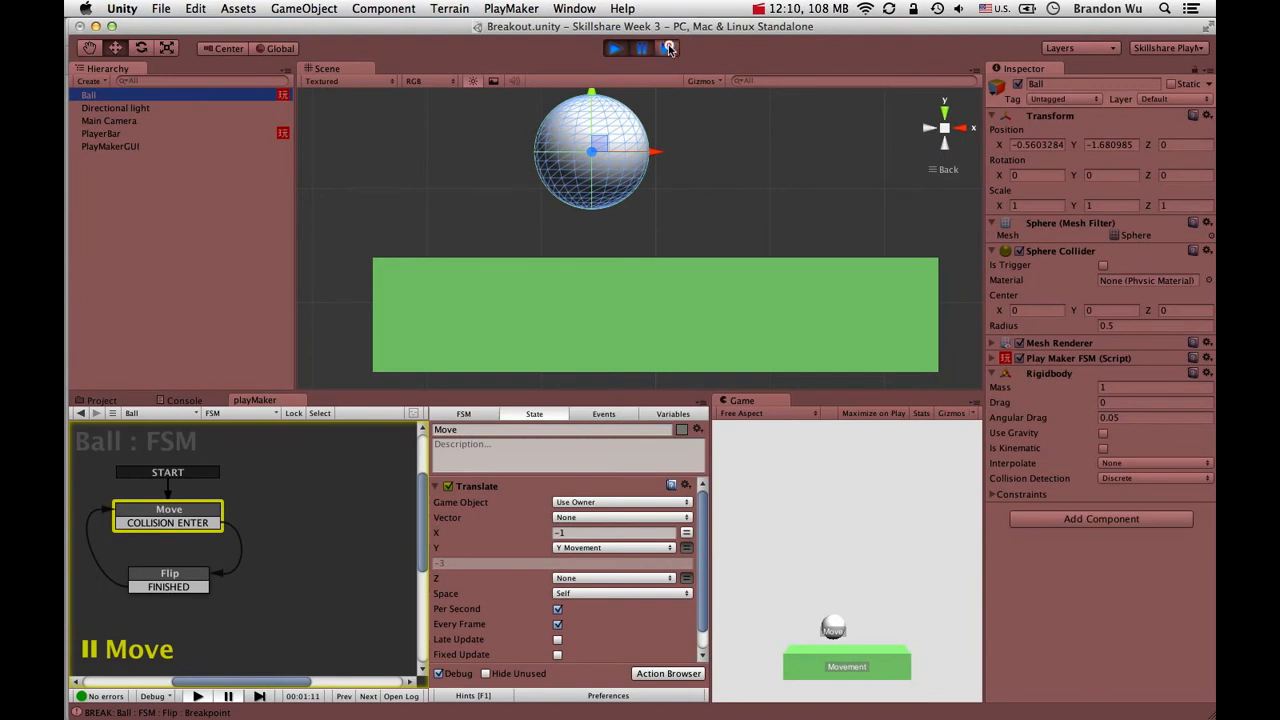
# Advance the paused game frame by frame through the Ball's bounce off the PlayerBar, resume it briefly, and stop the run.
pyautogui.click(670, 48)
pyautogui.click(670, 48)
pyautogui.click(670, 48)
pyautogui.click(670, 48)
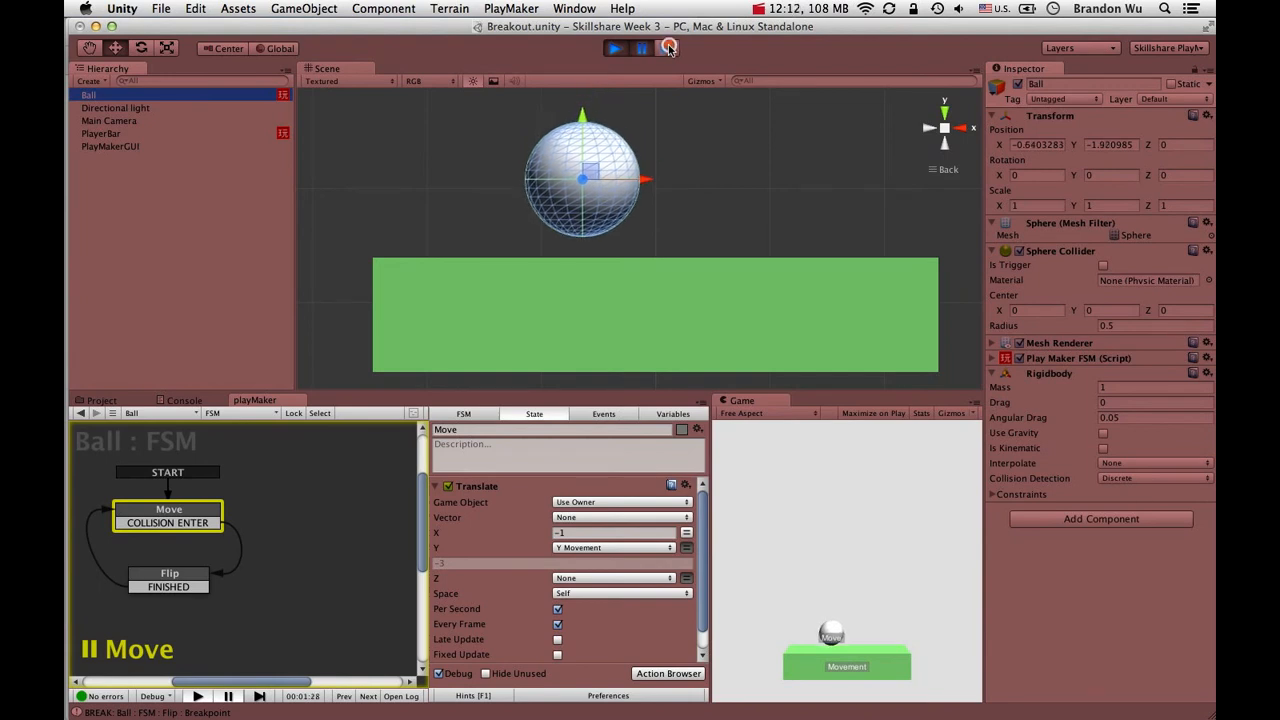
pyautogui.click(670, 48)
pyautogui.click(670, 48)
pyautogui.click(670, 48)
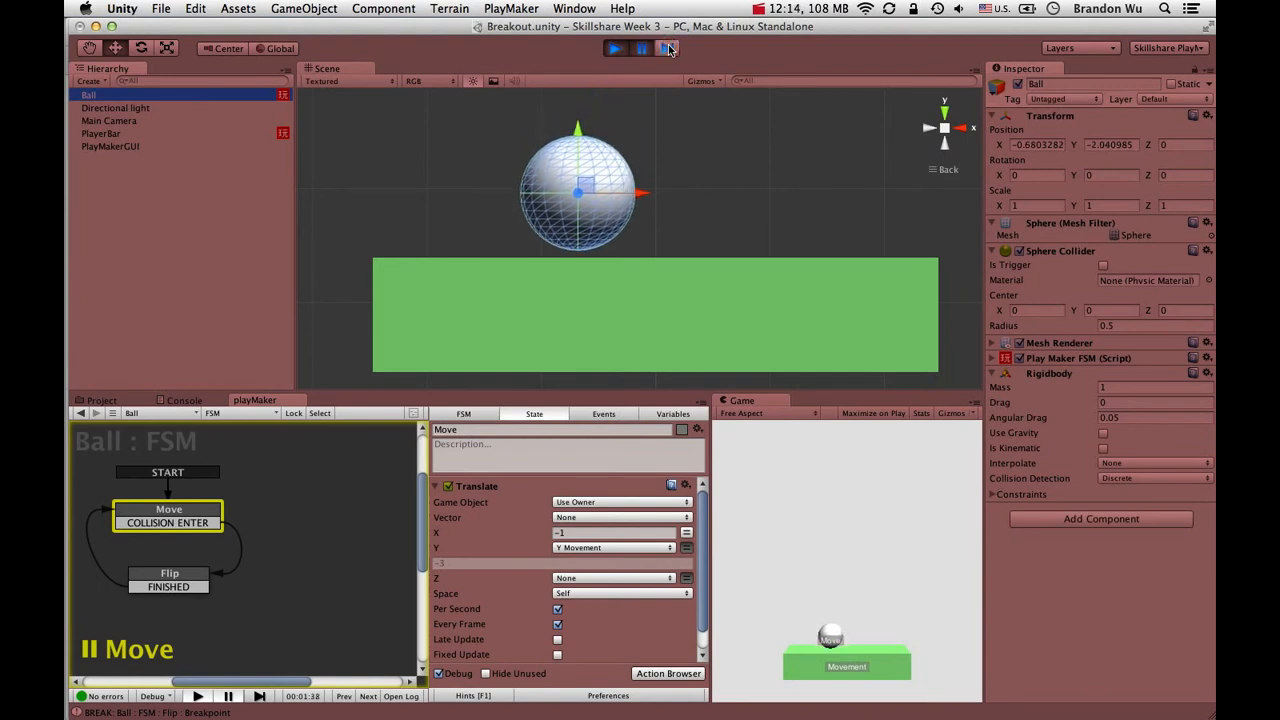
pyautogui.click(670, 48)
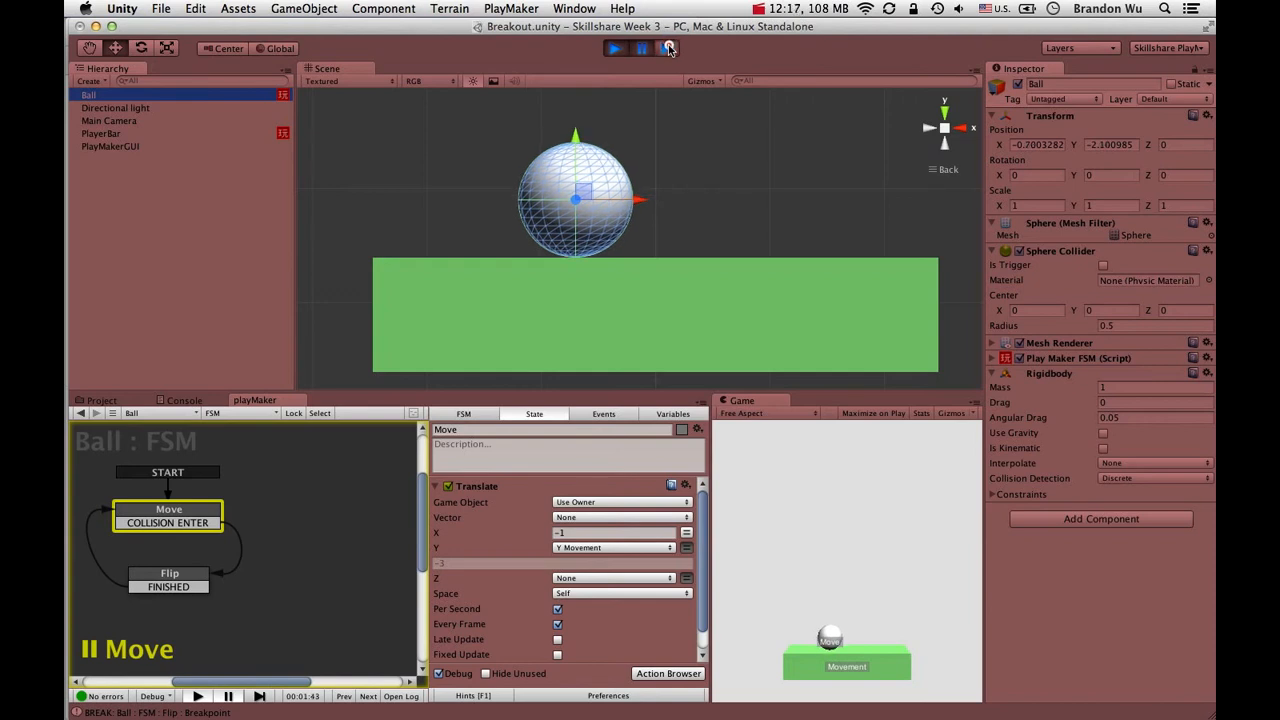
pyautogui.click(670, 48)
pyautogui.click(670, 48)
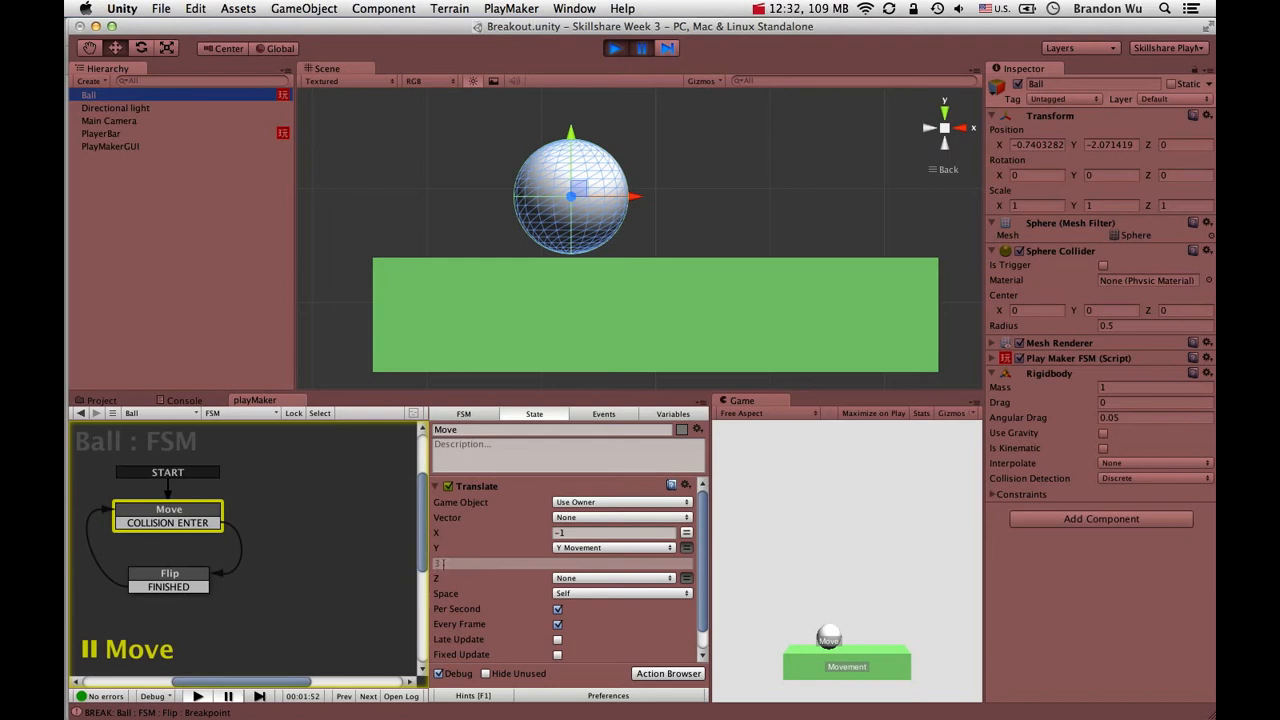
pyautogui.click(645, 50)
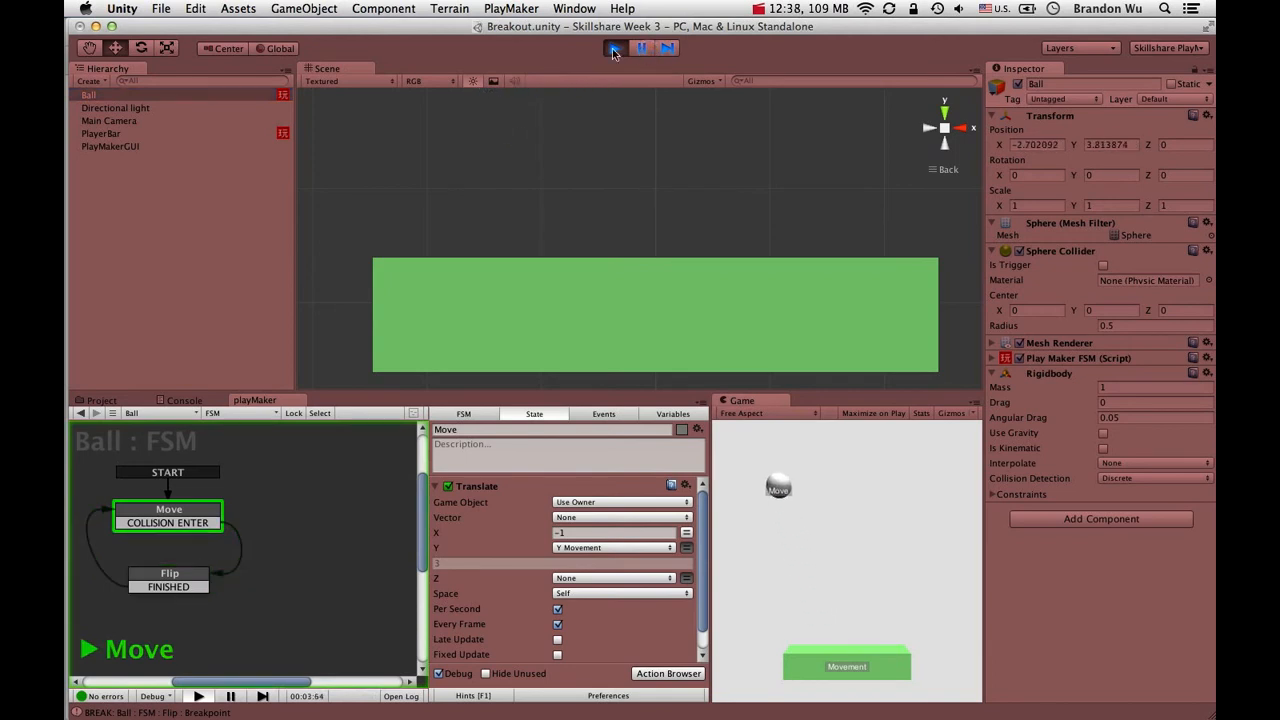
pyautogui.click(613, 50)
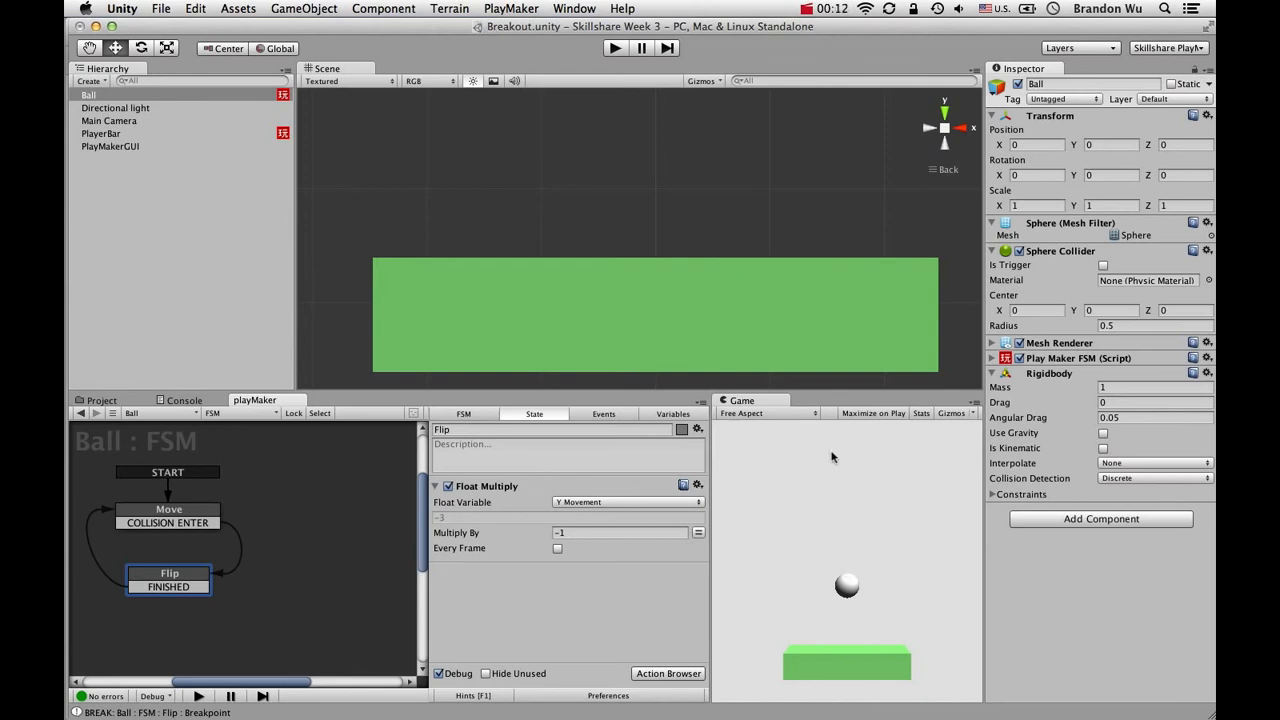
# Nudge the Ball slightly along the X axis in an angled Scene view, and undo the move.
pyautogui.scroll(-6, 783, 287)
pyautogui.moveTo(842, 210); pyautogui.dragTo(555, 298, button='right')
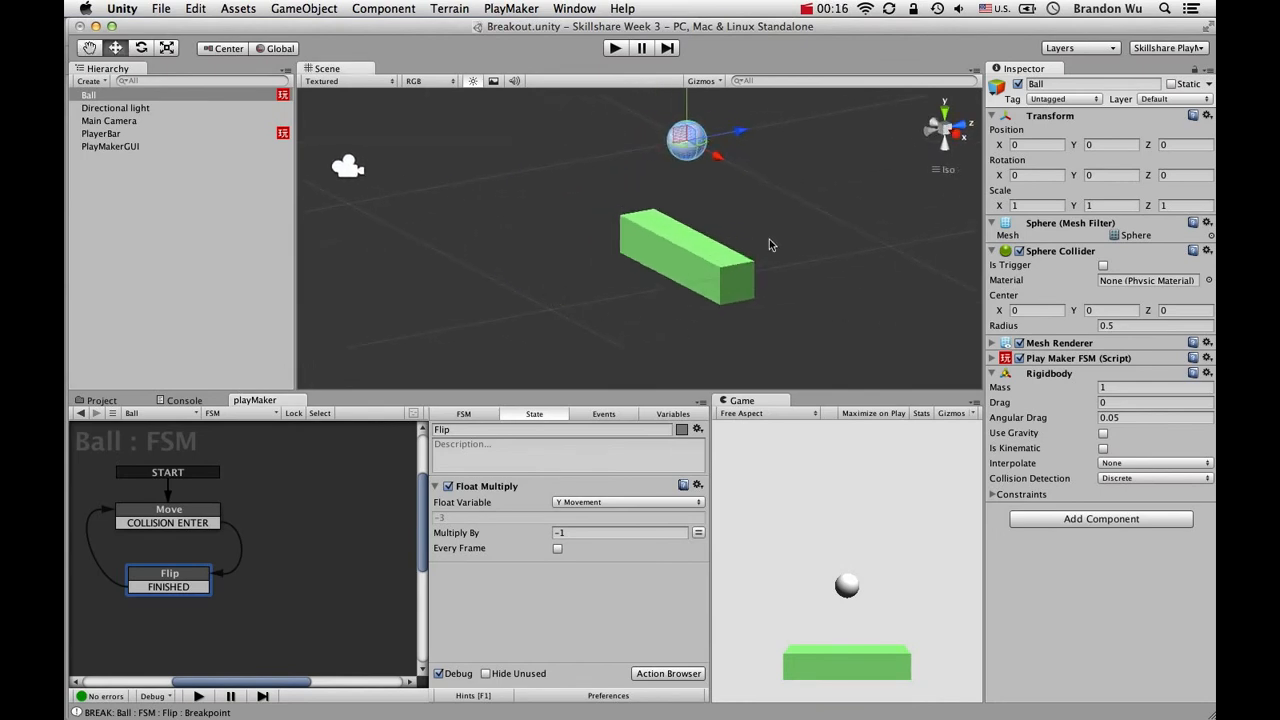
pyautogui.moveTo(717, 156)
pyautogui.mouseDown()
pyautogui.moveTo(768, 192)
pyautogui.moveTo(638, 129)
pyautogui.moveTo(752, 183)
pyautogui.moveTo(718, 166)
pyautogui.mouseUp()
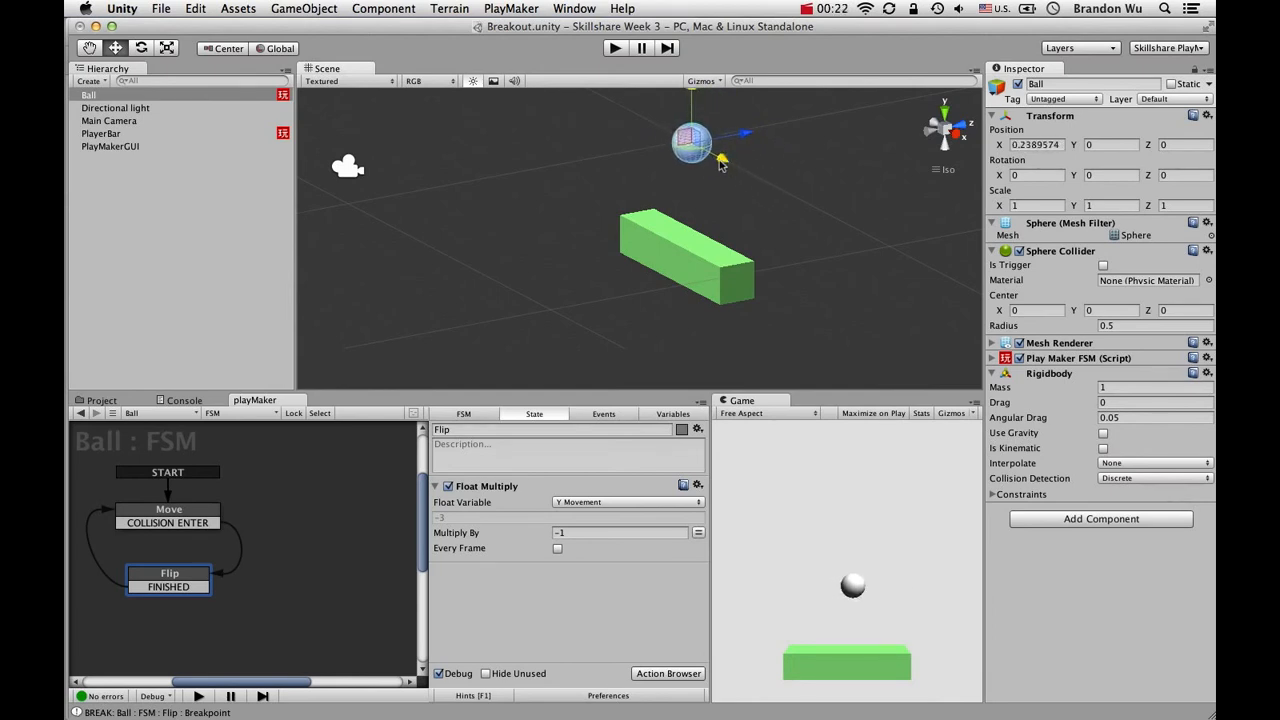
pyautogui.press('super+z')
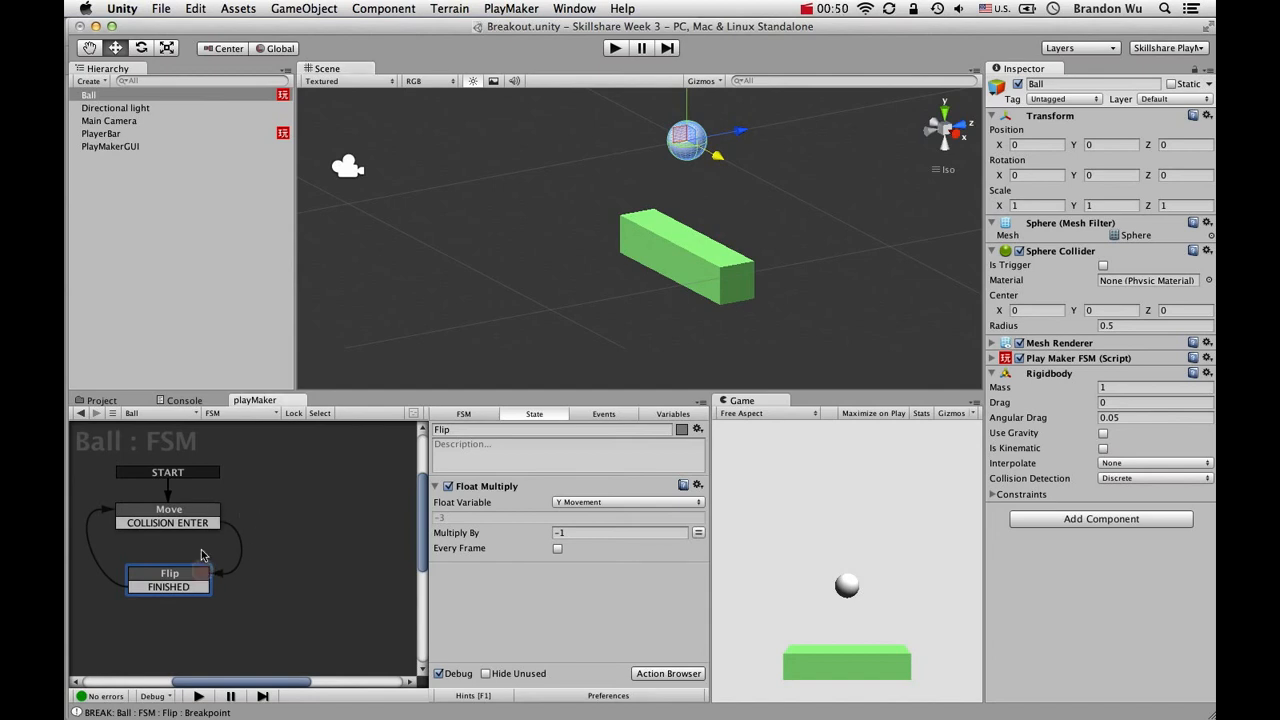
# Review the actions of the Move and Flip states in the Ball's FSM.
pyautogui.click(198, 512)
pyautogui.click(200, 574)
pyautogui.click(200, 513)
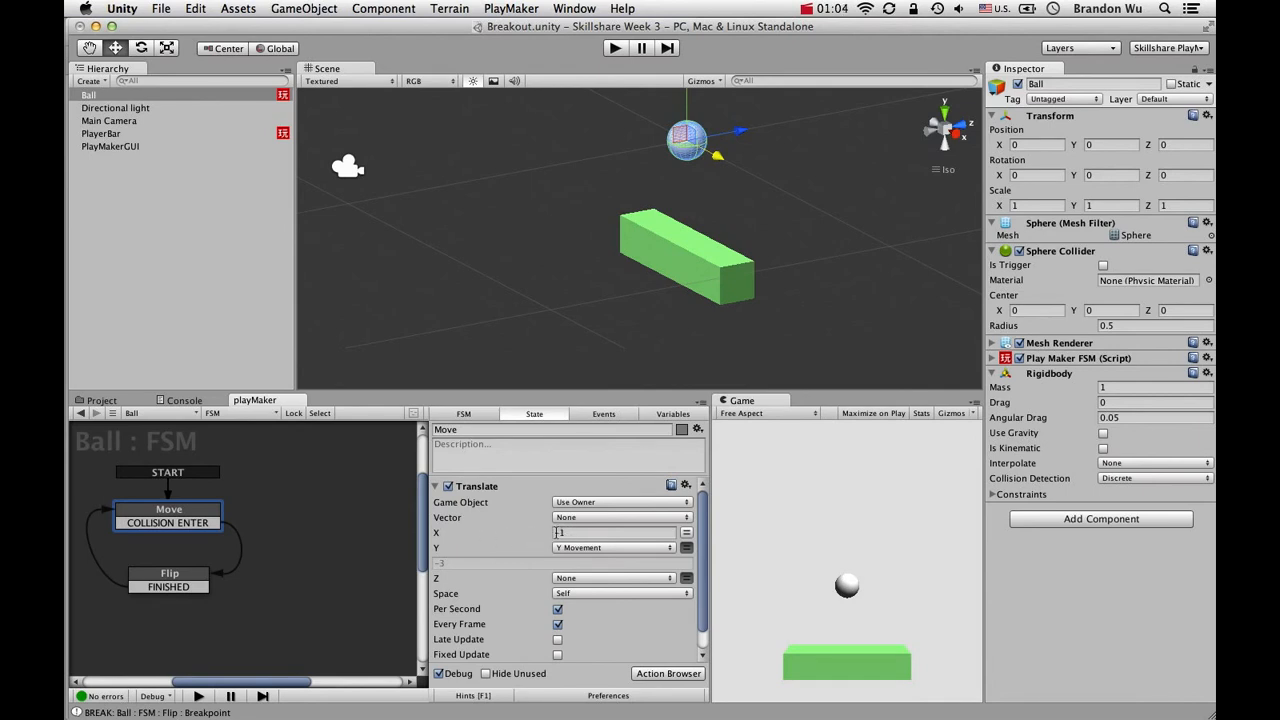
# Add a Float variable named X Movement to the Ball's FSM and expose it in the Inspector.
pyautogui.click(672, 413)
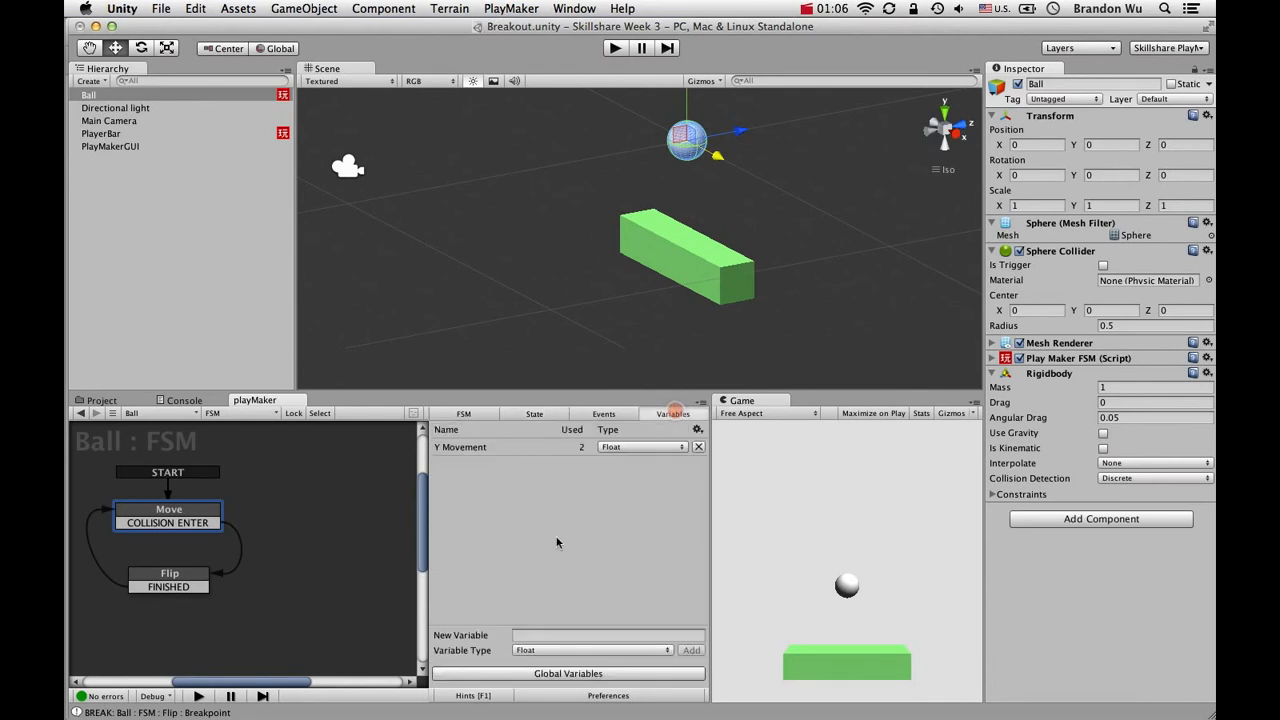
pyautogui.click(557, 635)
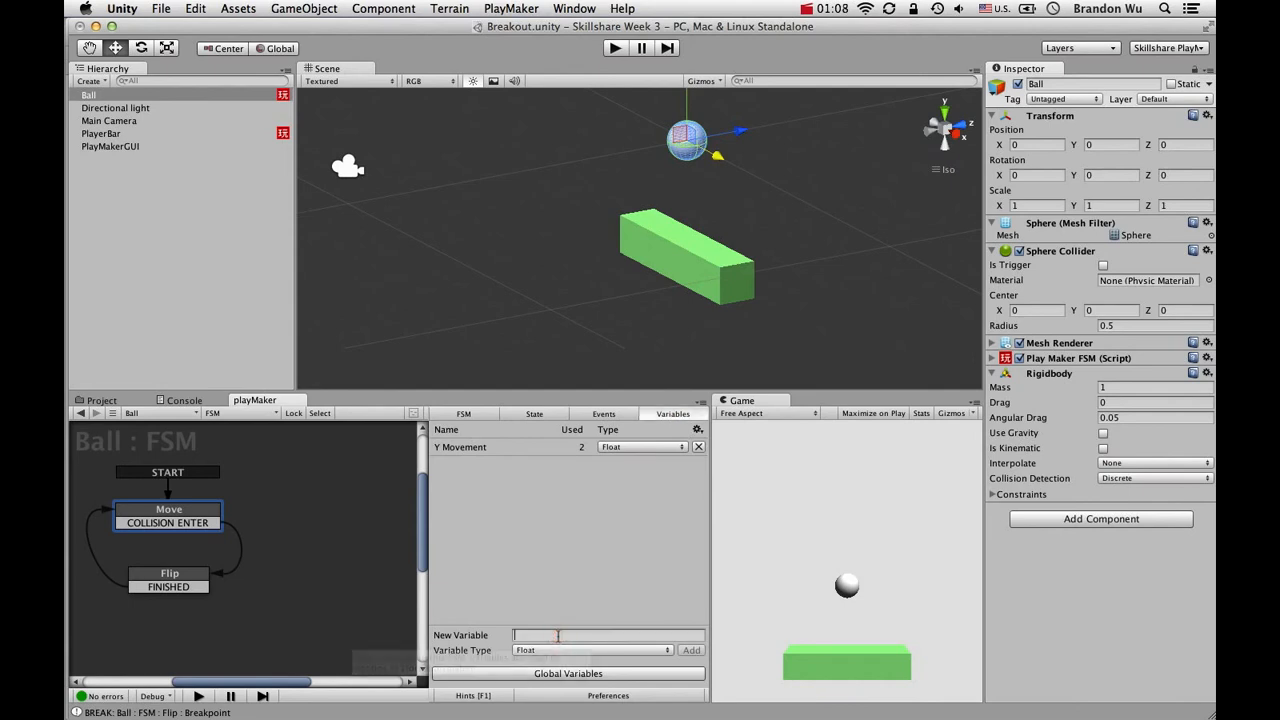
pyautogui.write('X Movement')
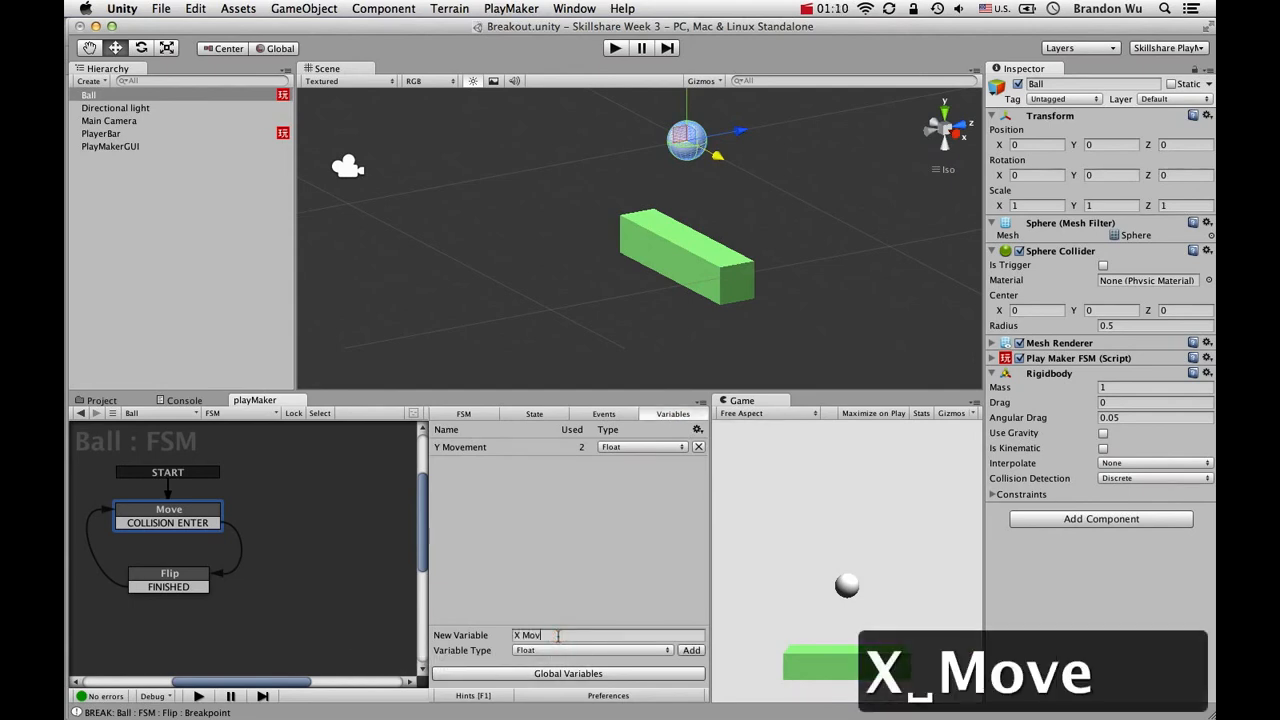
pyautogui.click(690, 651)
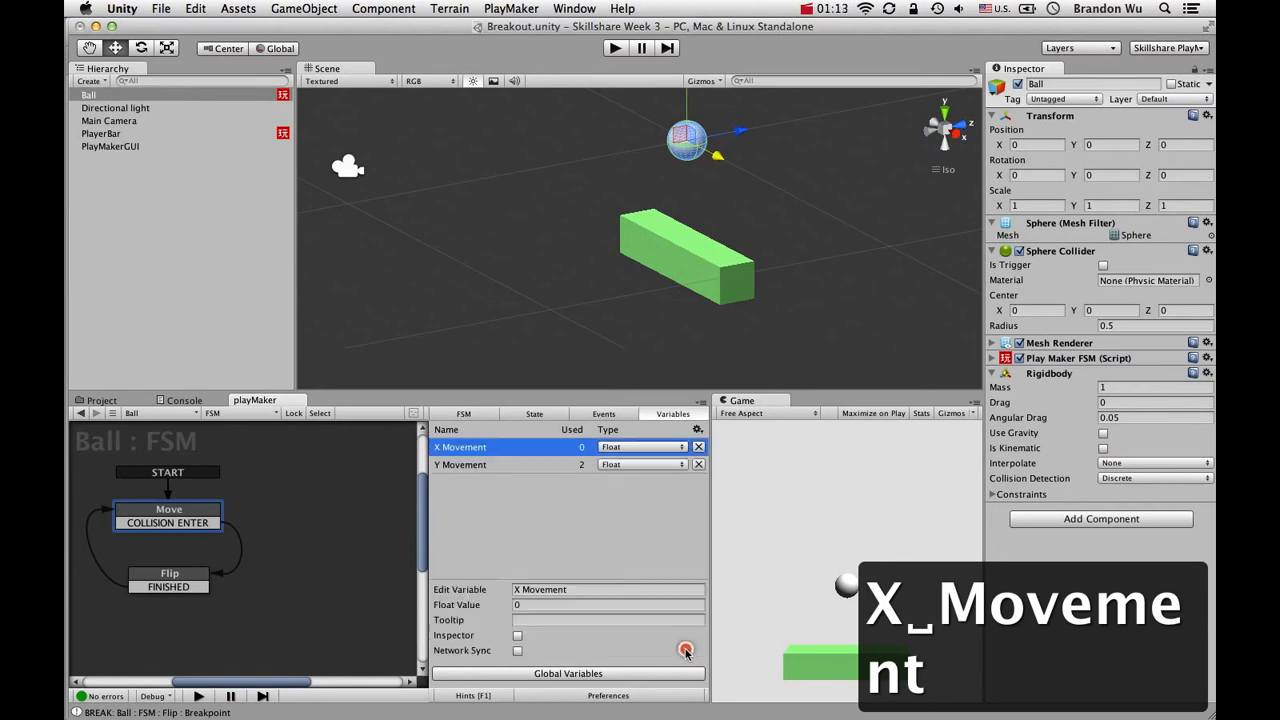
pyautogui.click(517, 636)
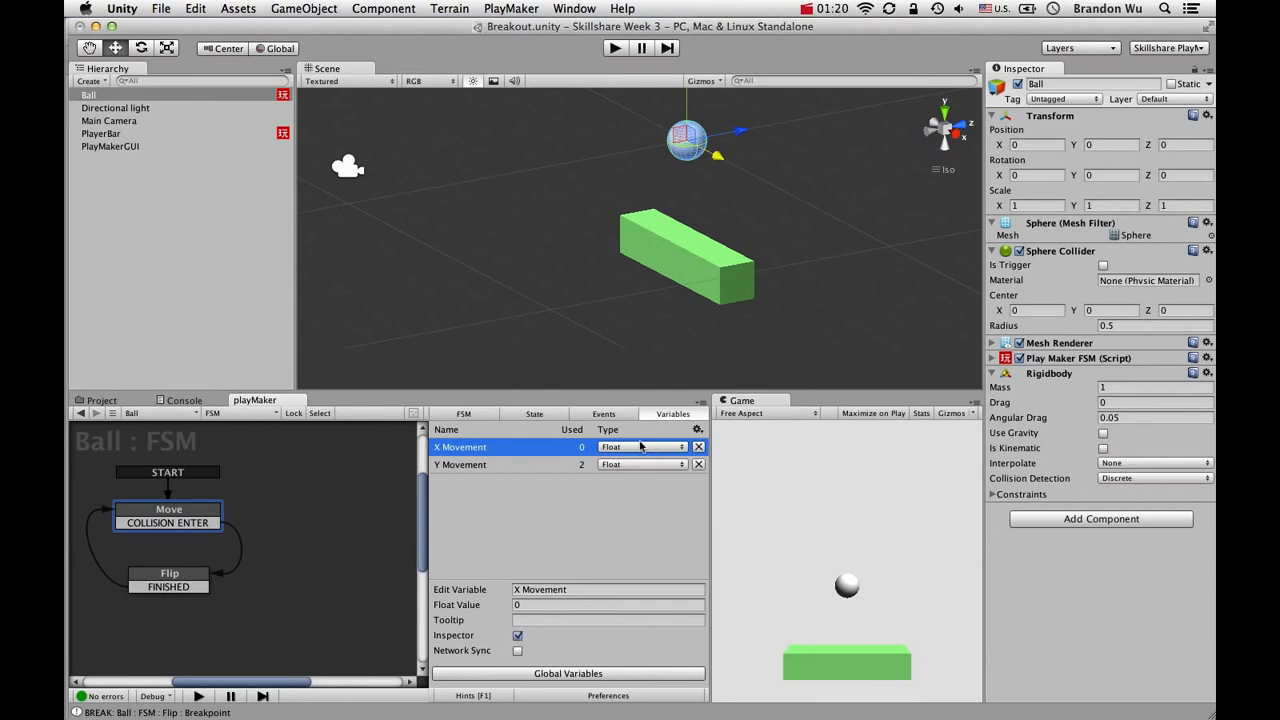
# Expand the Ball's Play Maker FSM component and set the X Movement variable's value to -3.
pyautogui.click(993, 357)
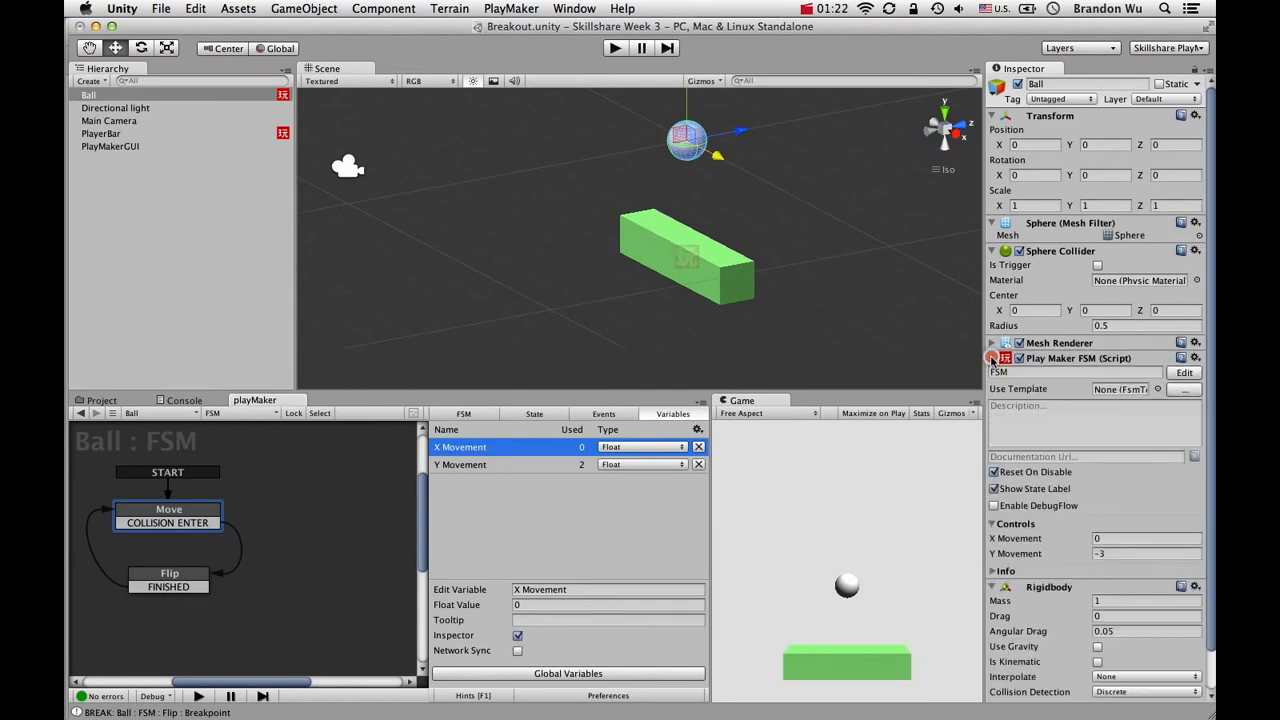
pyautogui.scroll(-1, 1006, 408)
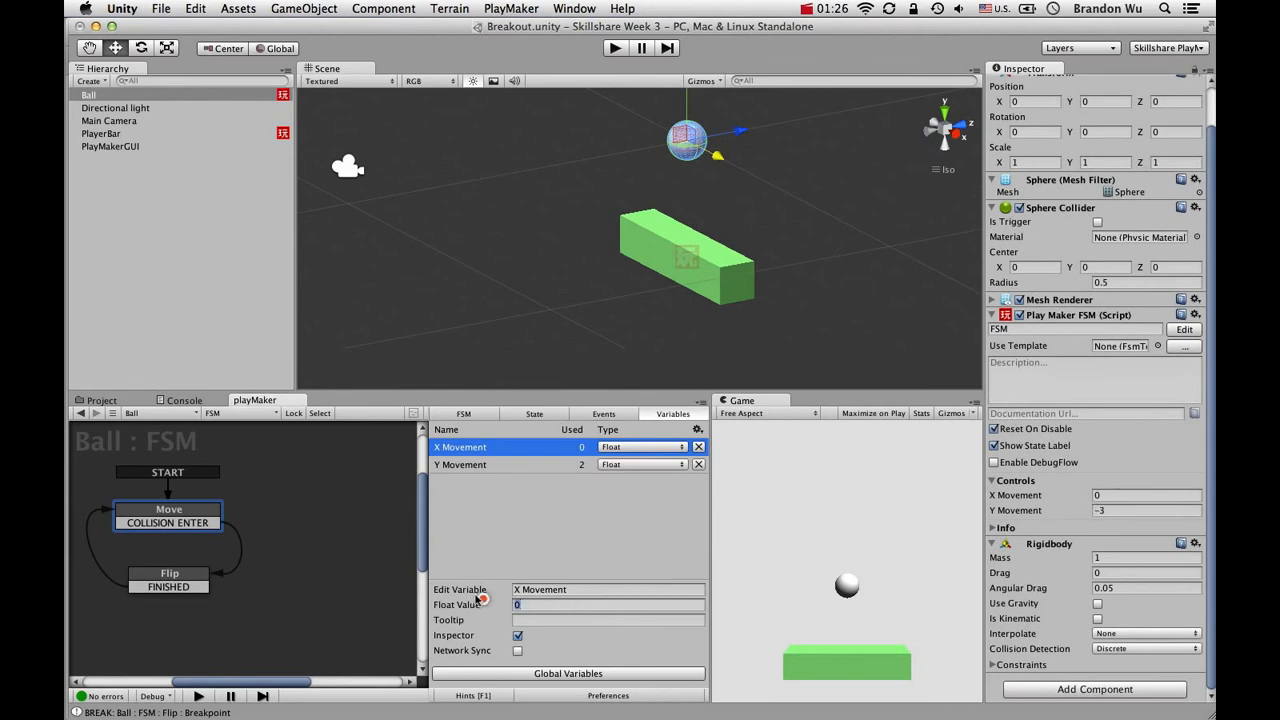
pyautogui.write('-3')
pyautogui.press('Return')
# Move the Ball along X to about -4 to demonstrate the negative direction, and undo the move.
pyautogui.moveTo(720, 155); pyautogui.dragTo(622, 132)
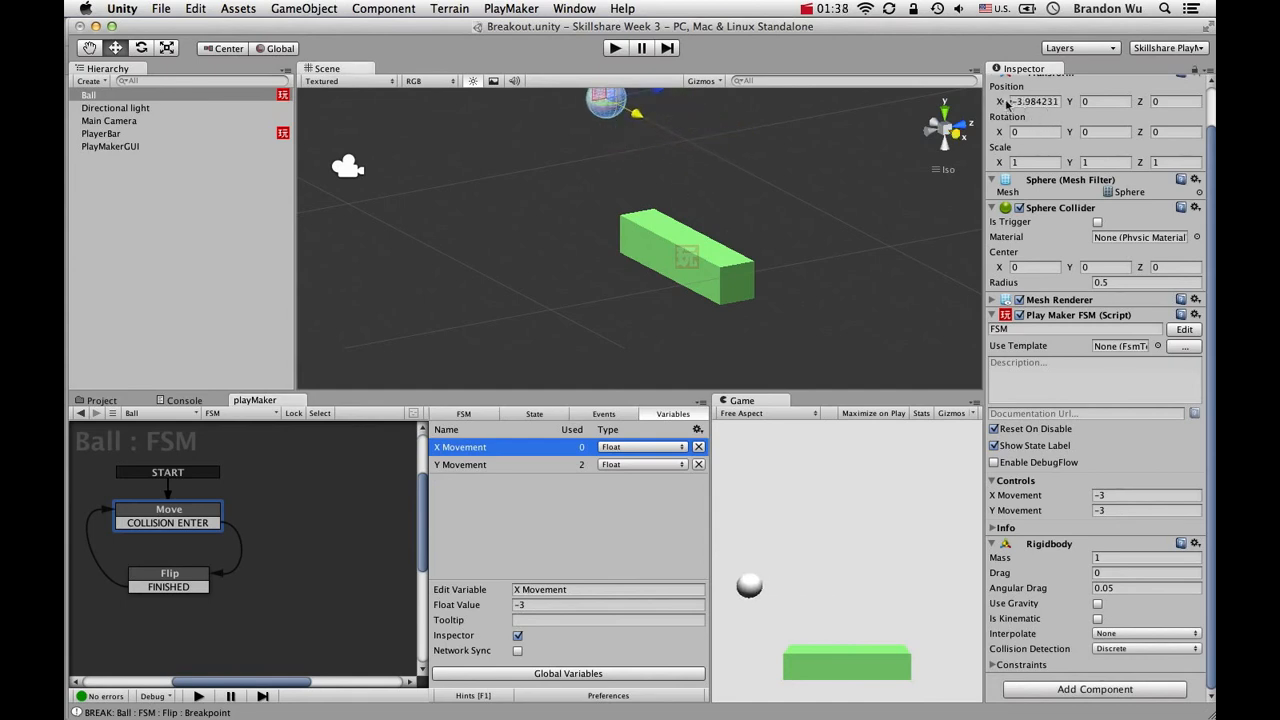
pyautogui.press('super+z')
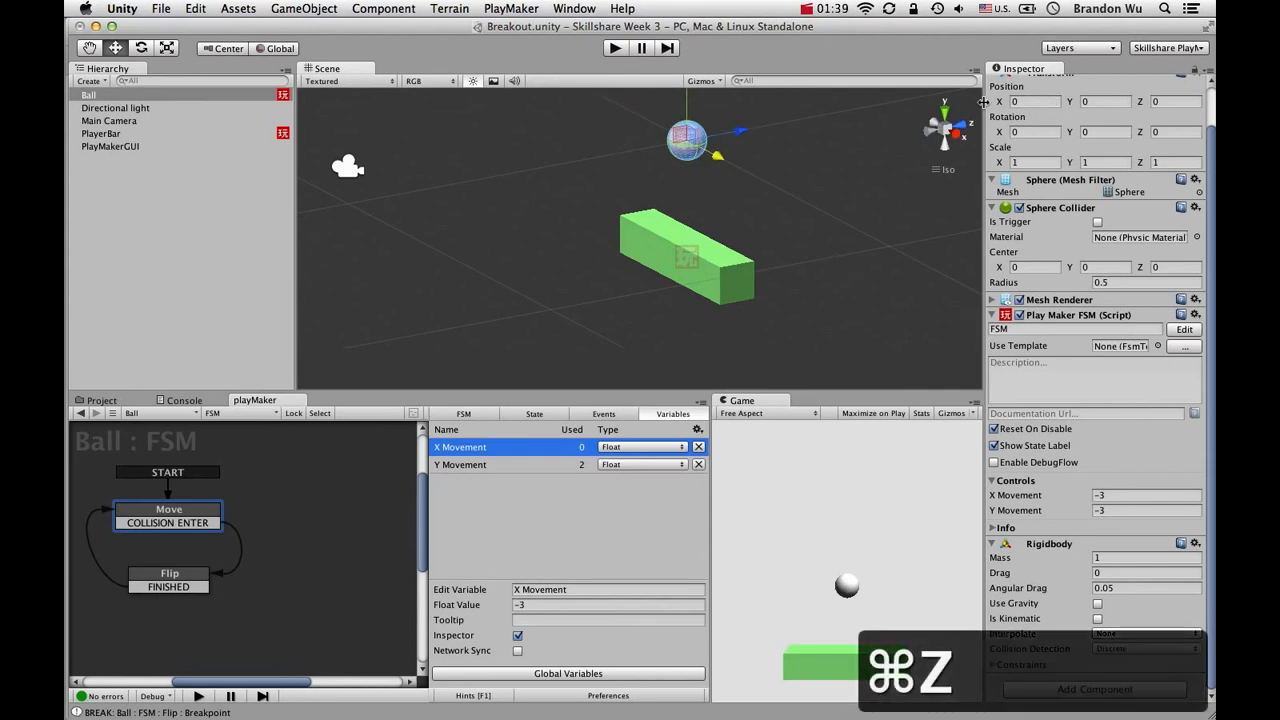
pyautogui.click(583, 556)
pyautogui.click(548, 448)
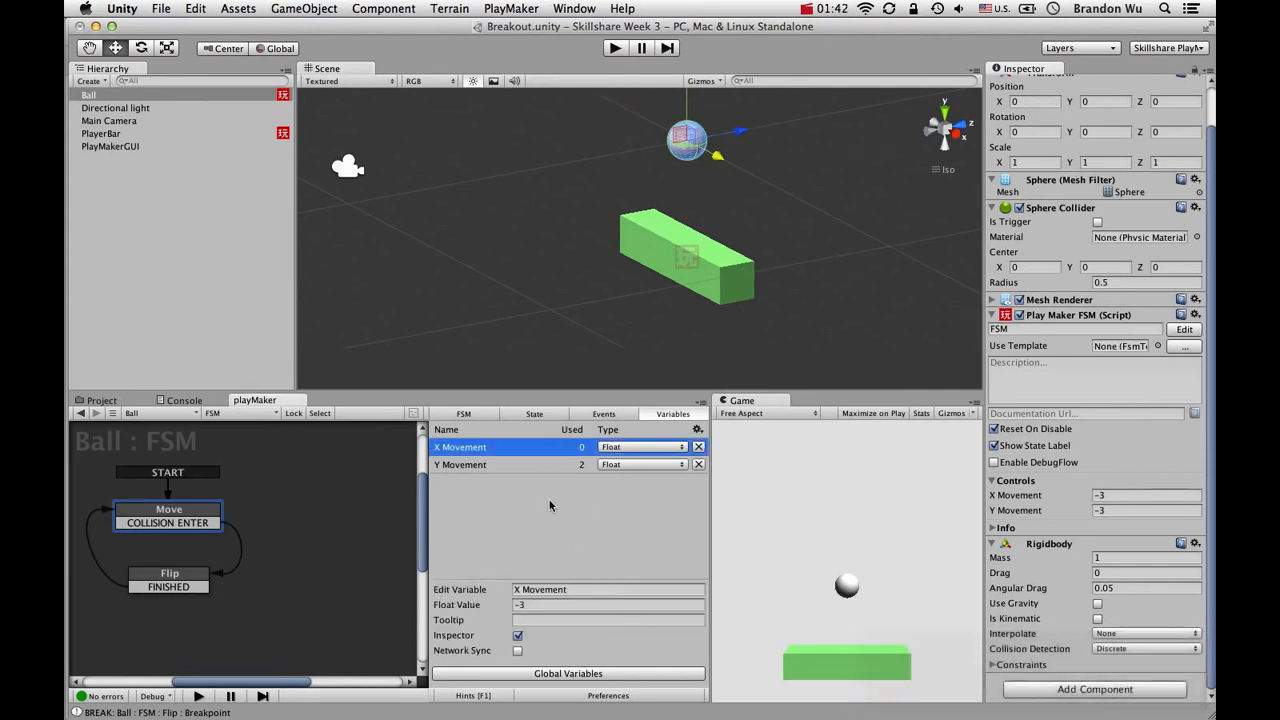
pyautogui.click(547, 530)
# Assign the X Movement variable to the X value of the Move state's Translate action.
pyautogui.click(534, 413)
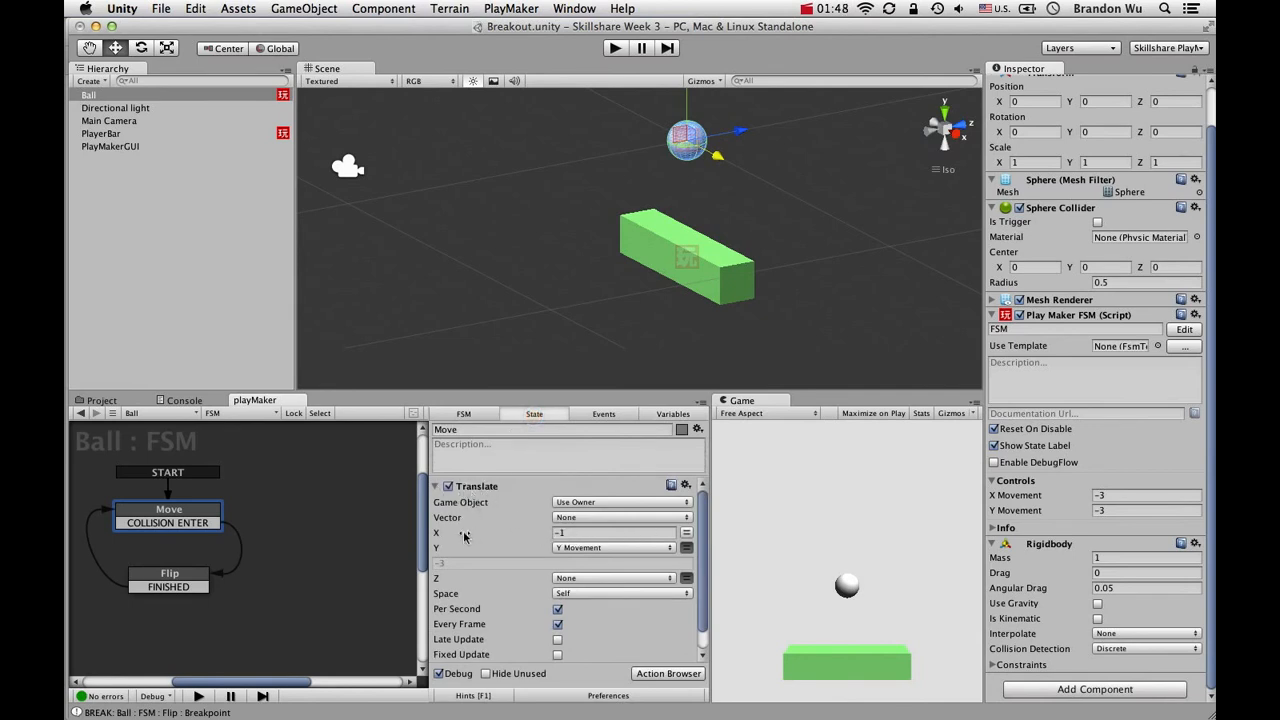
pyautogui.click(686, 532)
pyautogui.click(660, 533)
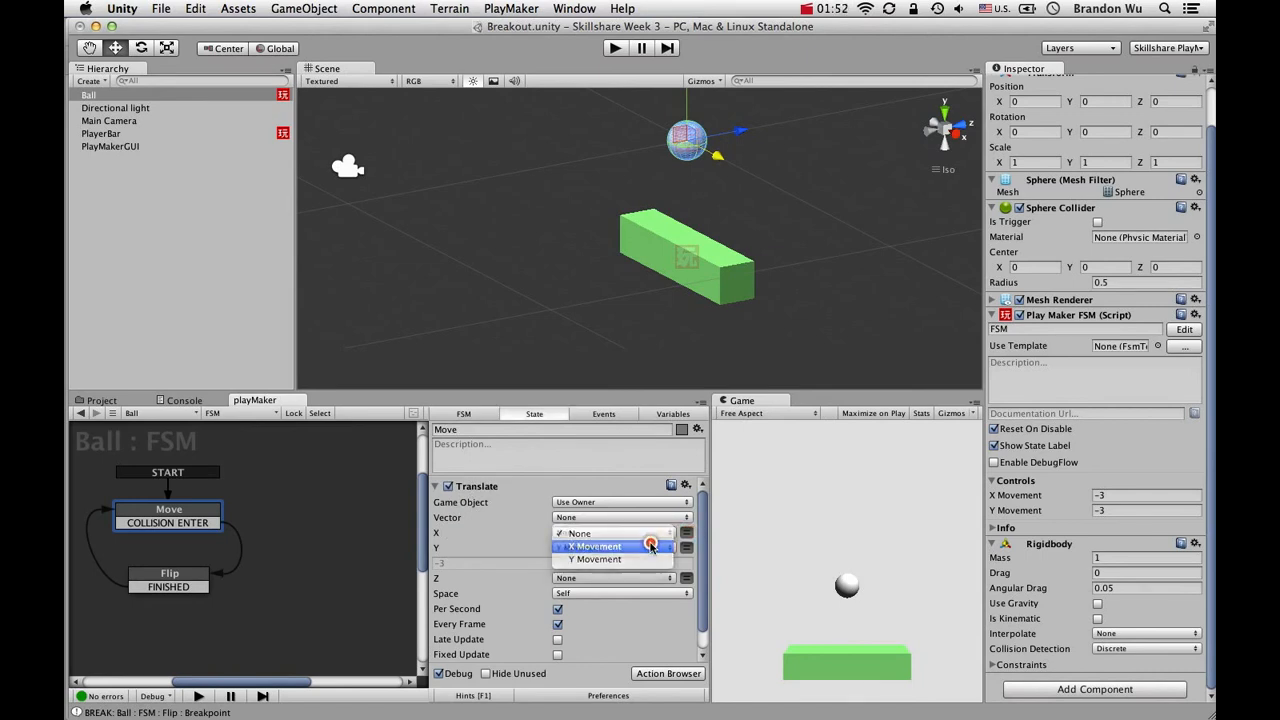
pyautogui.click(651, 546)
pyautogui.moveTo(700, 532)
pyautogui.mouseDown()
pyautogui.moveTo(700, 558)
pyautogui.moveTo(700, 528)
pyautogui.moveTo(700, 540)
pyautogui.mouseUp()
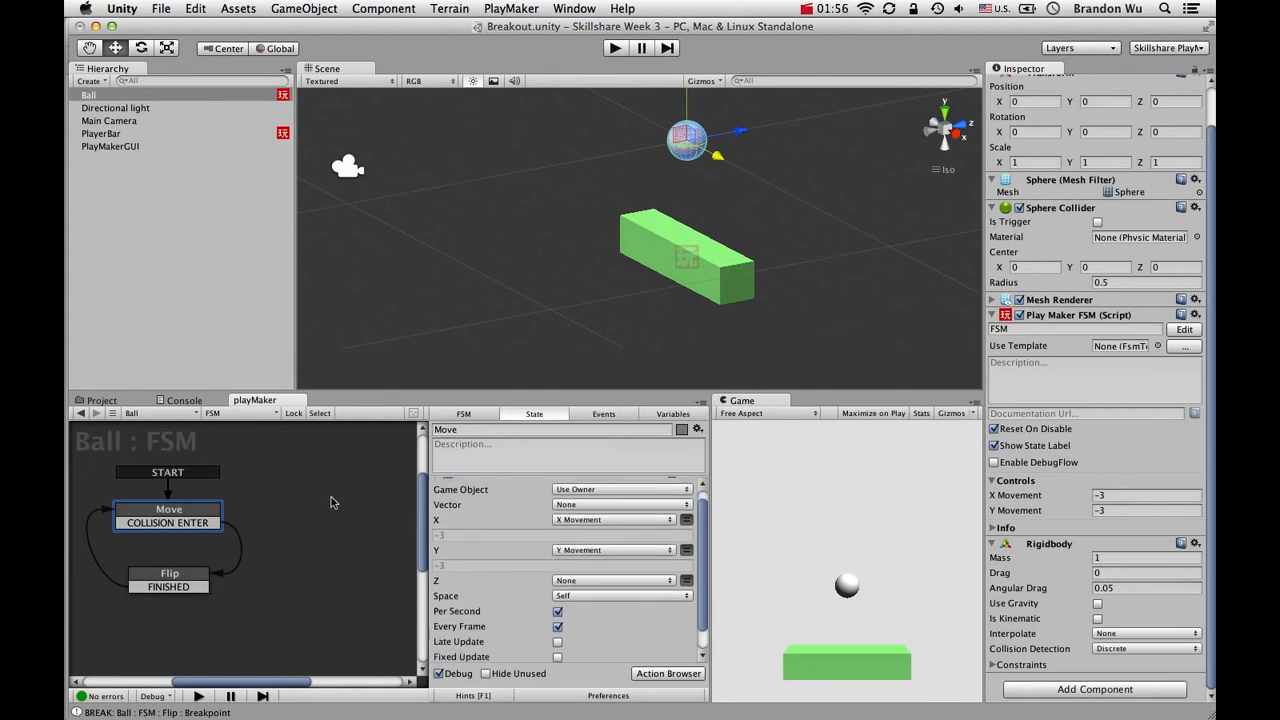
# Find the Random Event action in the StateMachine category and add it to the Ball's Flip state.
pyautogui.click(178, 522)
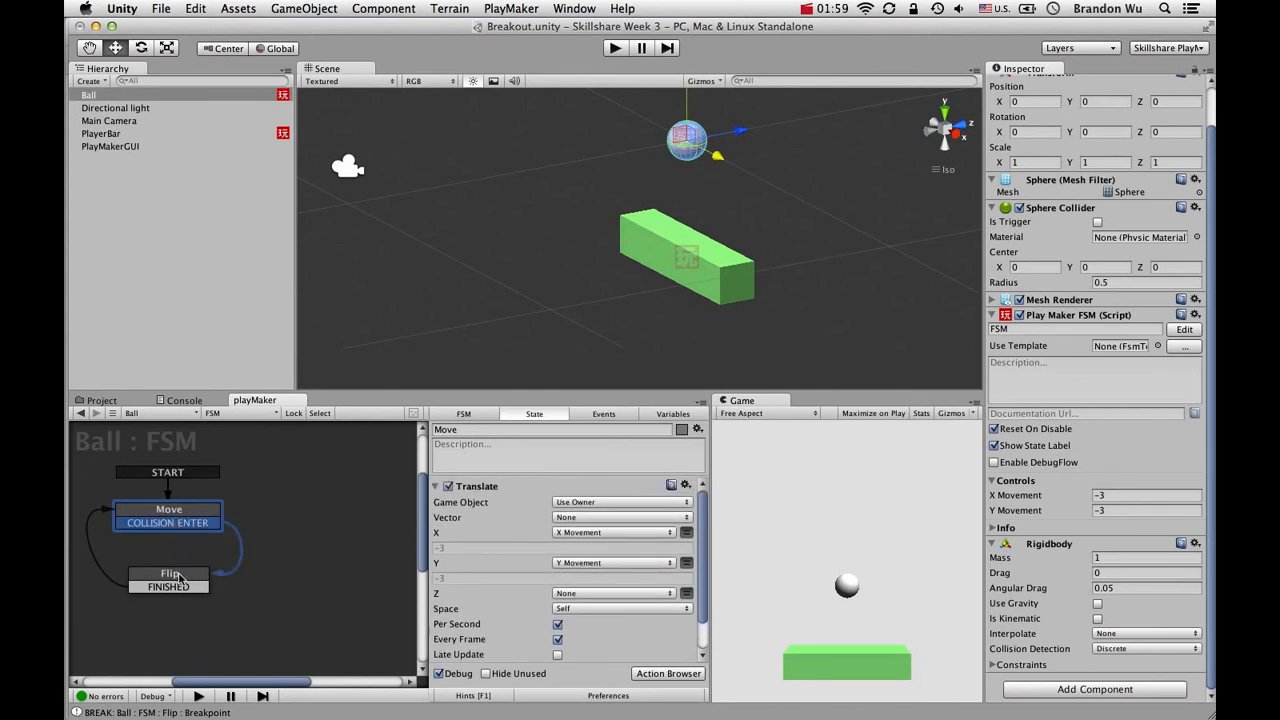
pyautogui.click(181, 578)
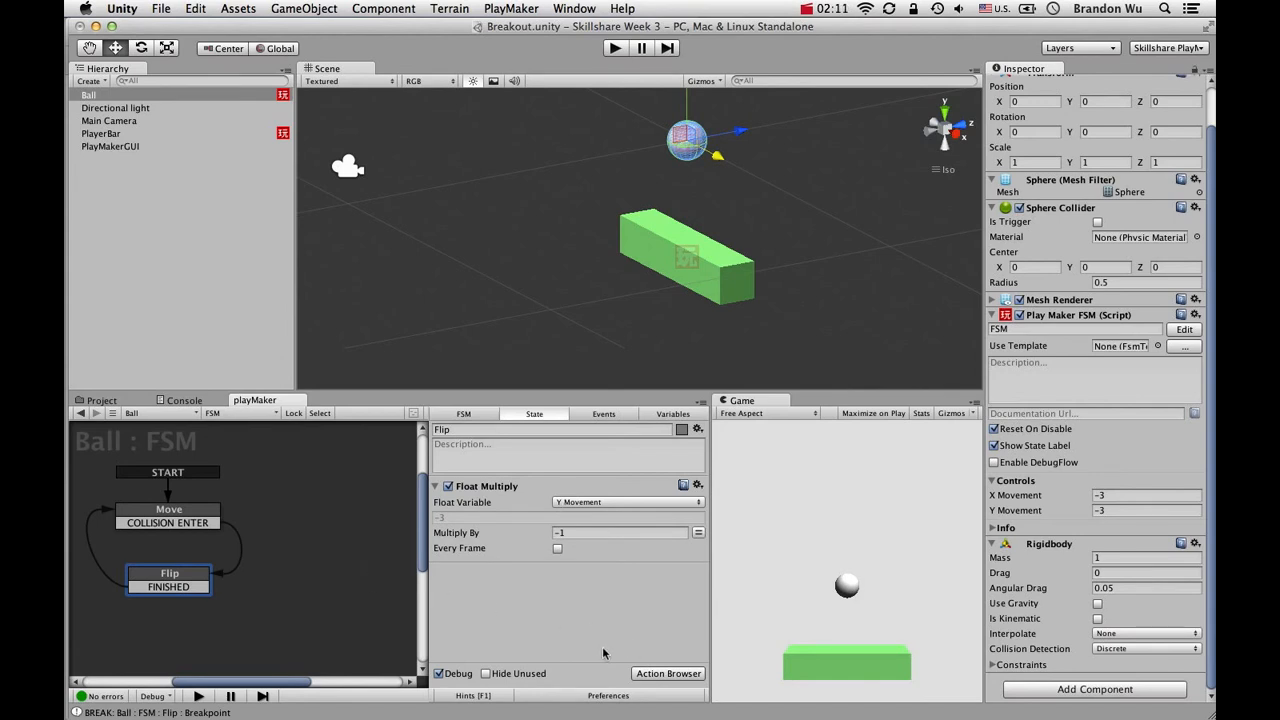
pyautogui.click(660, 675)
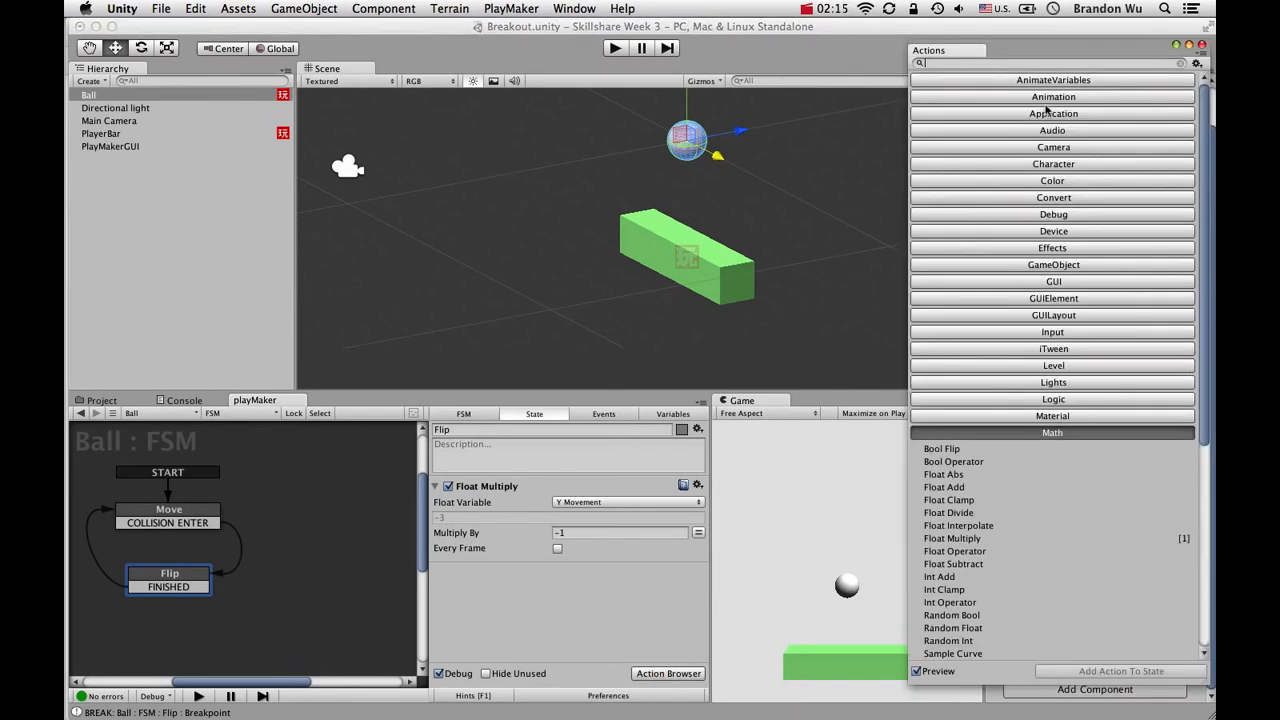
pyautogui.write('ran')
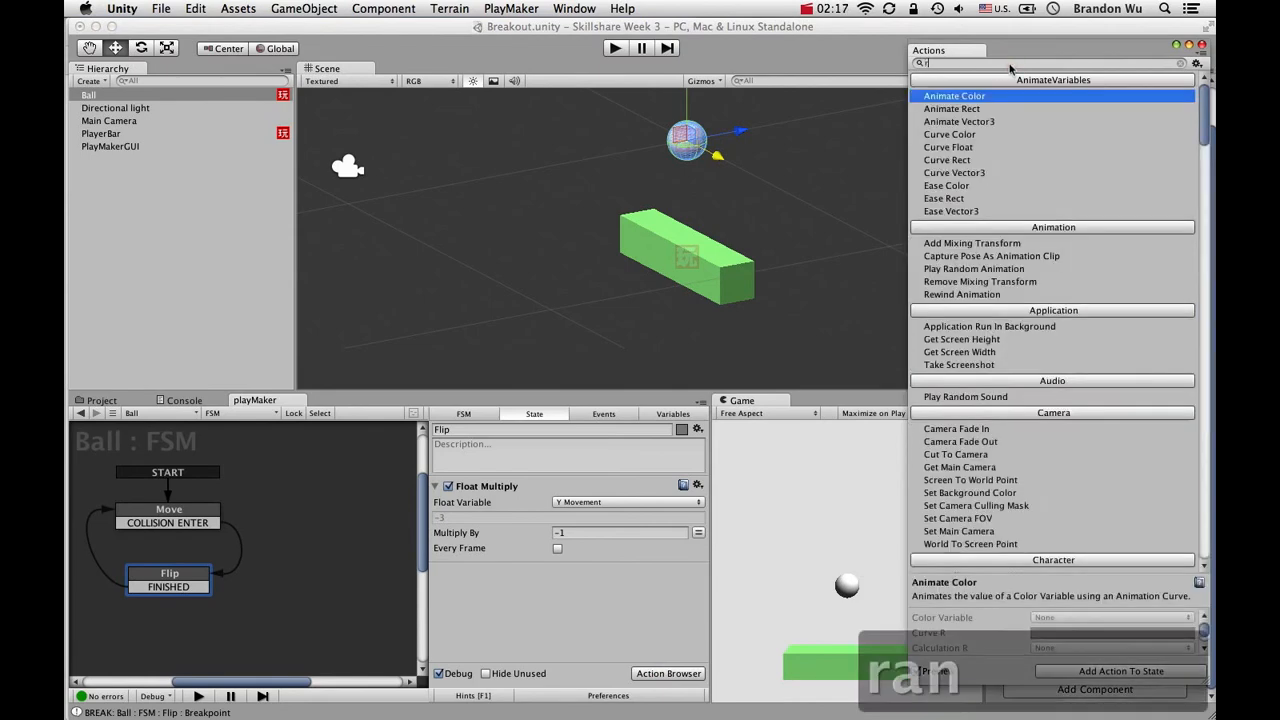
pyautogui.write('dom s')
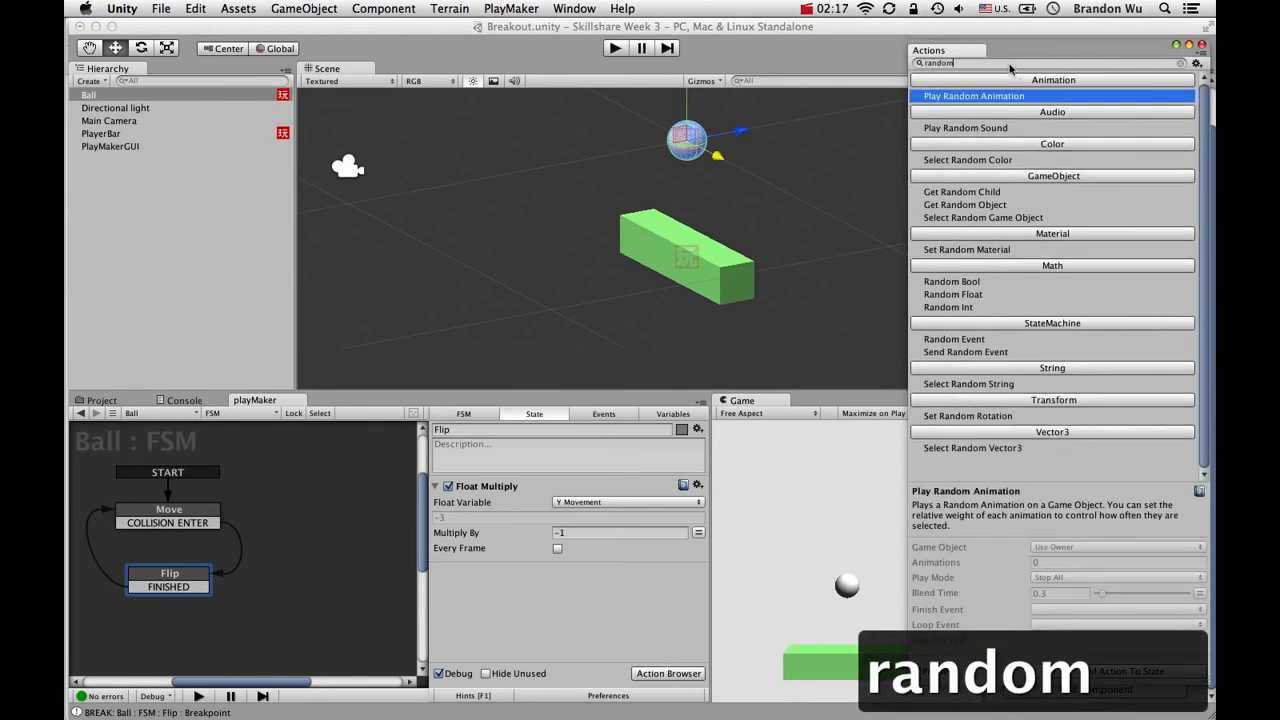
pyautogui.press('BackSpace')
pyautogui.write('ev')
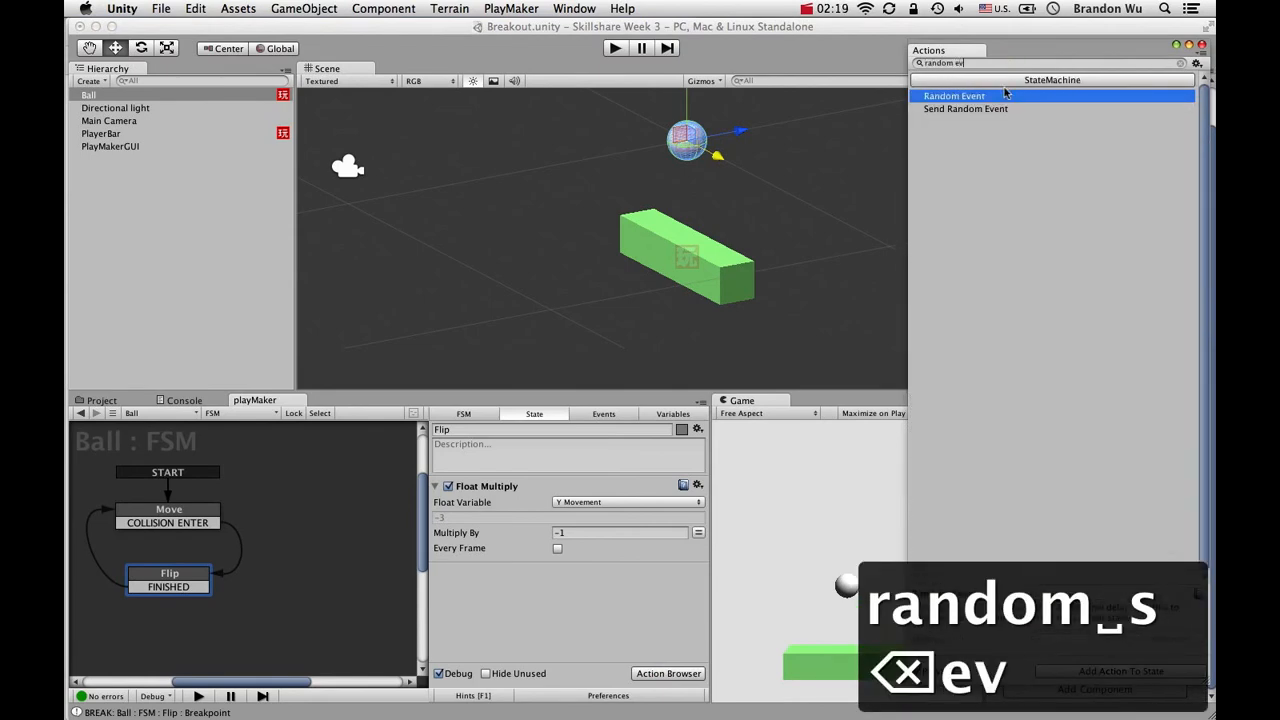
pyautogui.click(1181, 63)
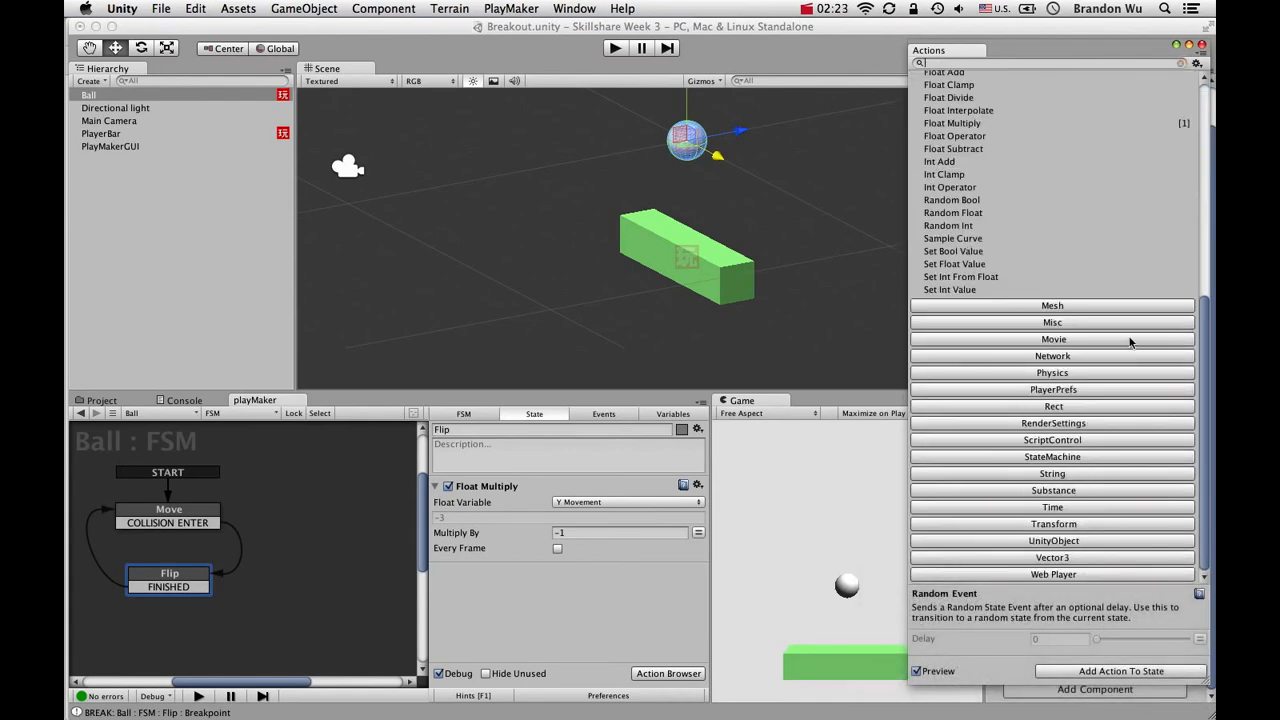
pyautogui.click(1053, 456)
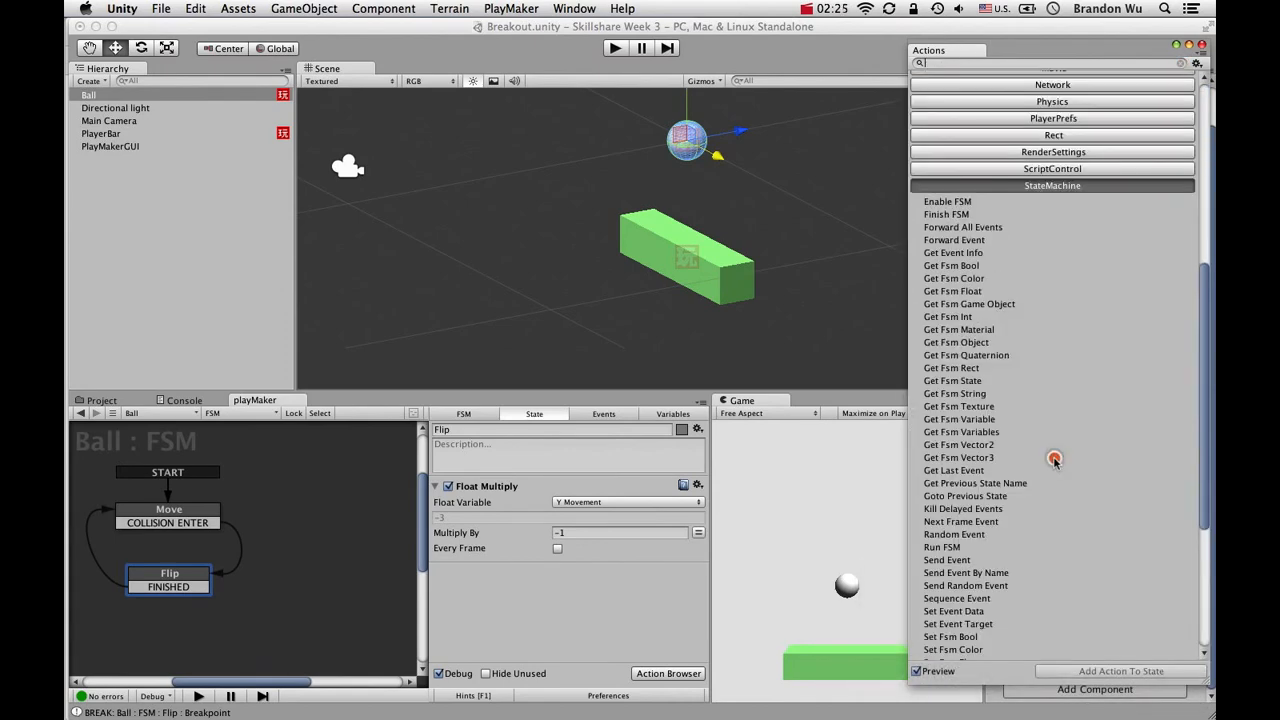
pyautogui.scroll(-10, 1053, 460)
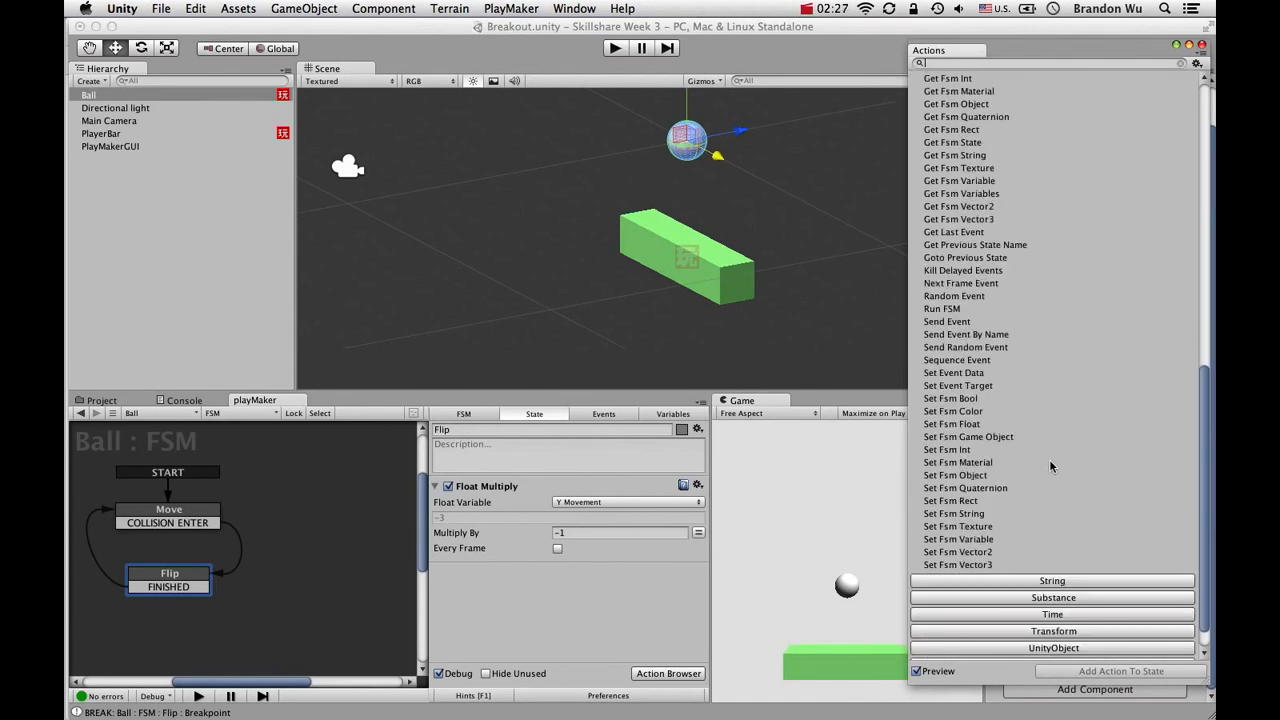
pyautogui.click(958, 296)
pyautogui.doubleClick(973, 297)
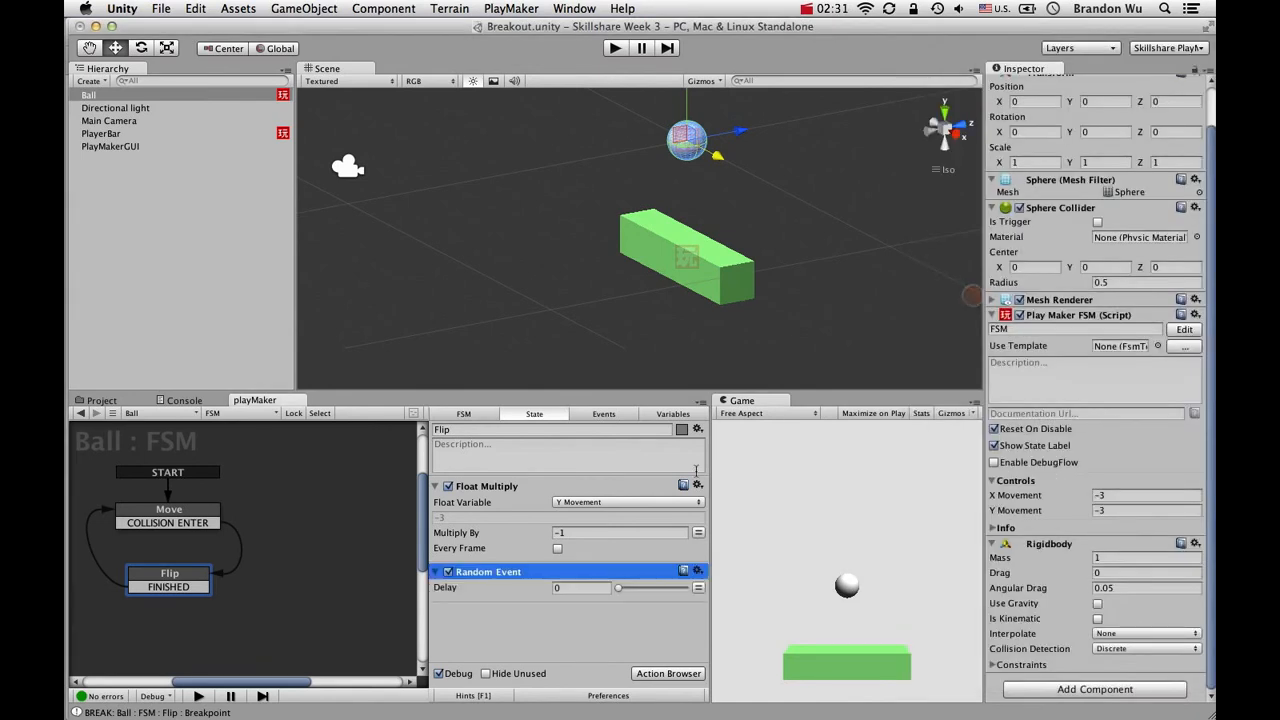
# Read the online reference page for the Random Event action, and return to Unity.
pyautogui.click(683, 571)
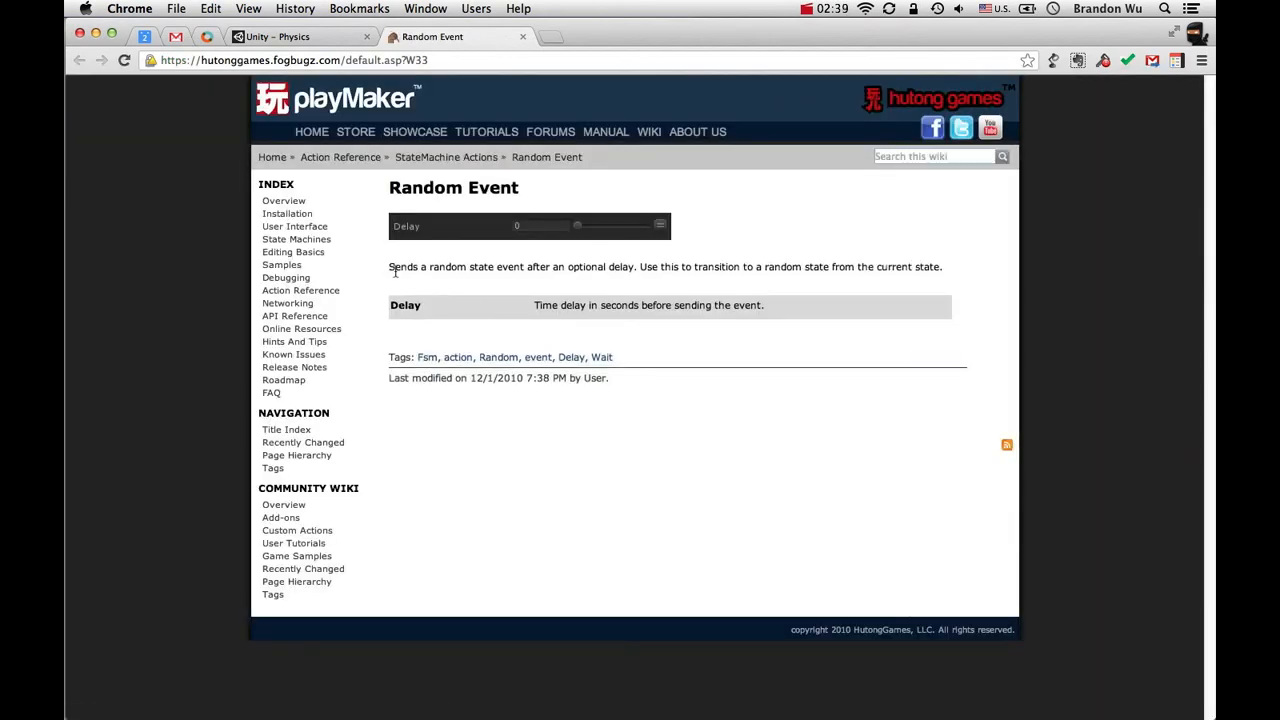
pyautogui.moveTo(392, 270); pyautogui.dragTo(482, 270)
pyautogui.click(482, 270)
pyautogui.press('super+Tab')
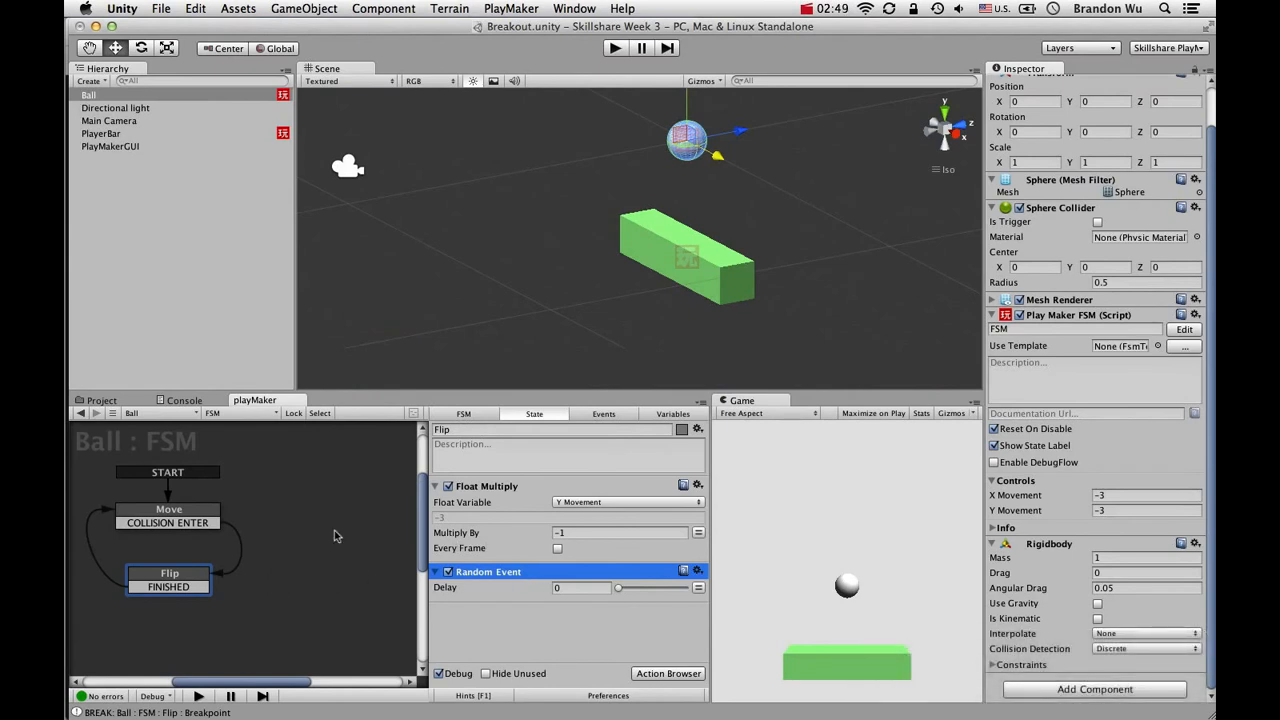
# Add a new state beside Flip in the Ball's FSM and name it Flip X Movement.
pyautogui.rightClick(271, 548)
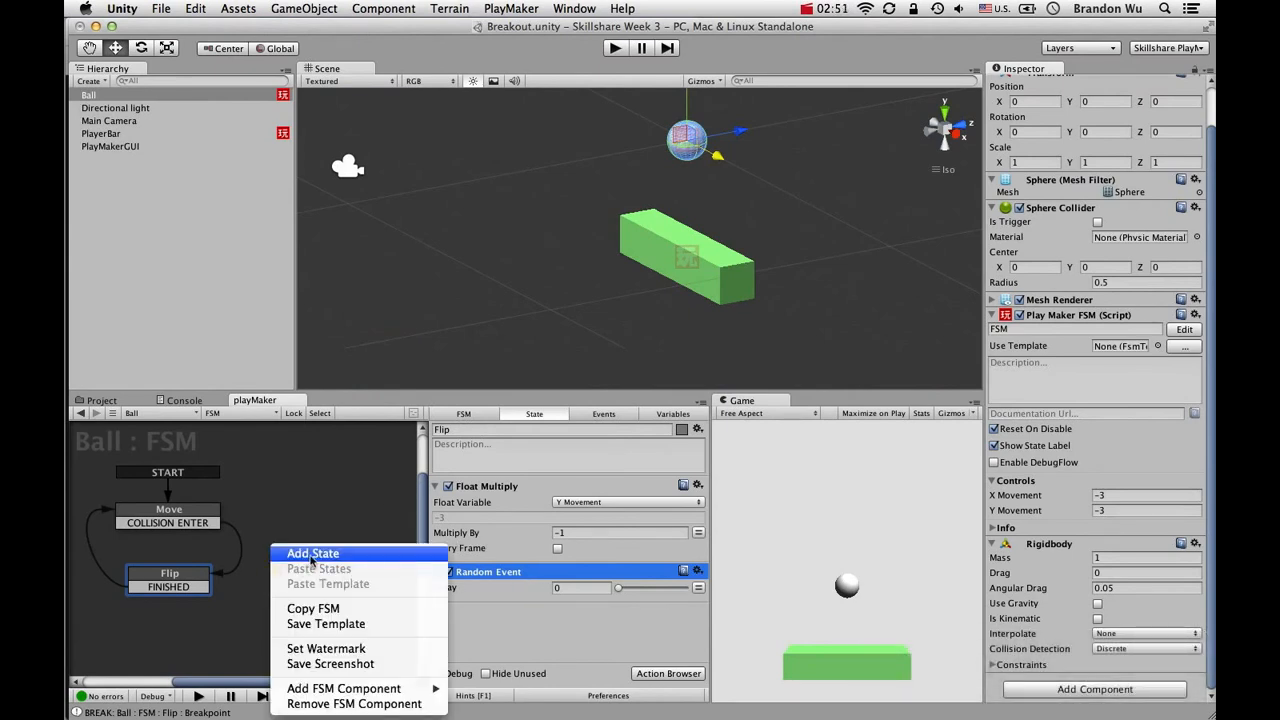
pyautogui.click(311, 555)
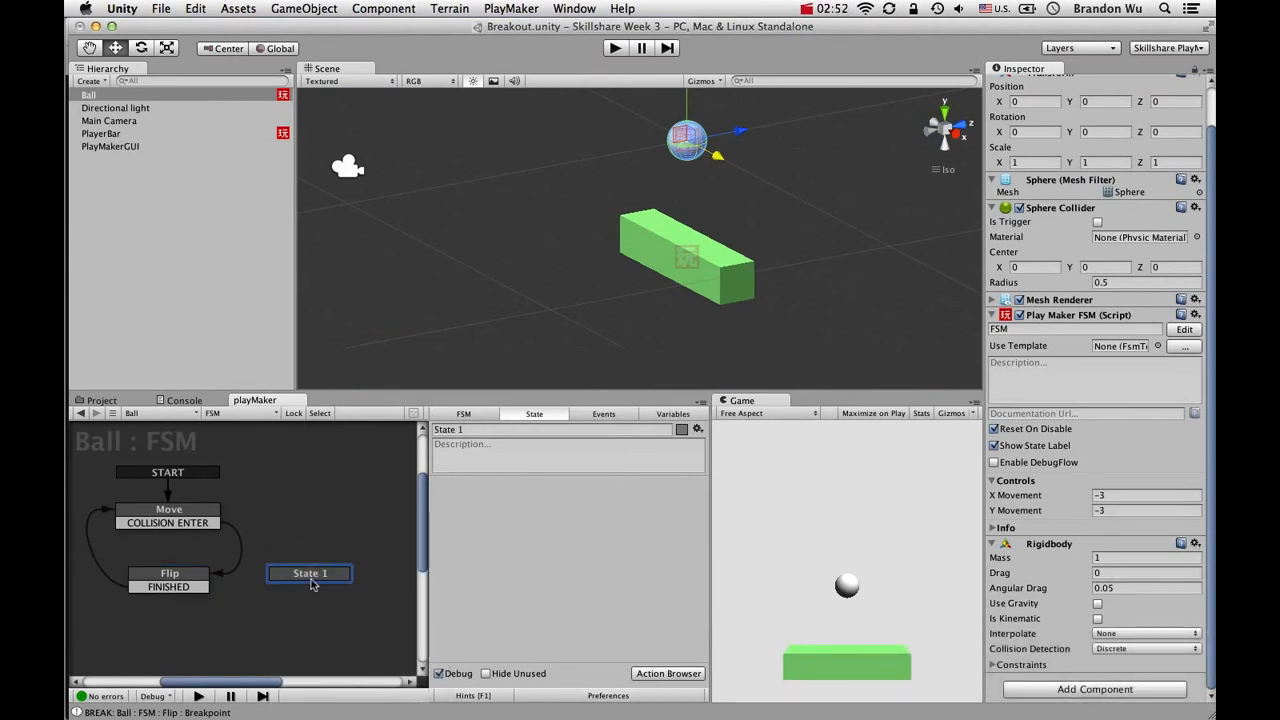
pyautogui.moveTo(311, 579); pyautogui.dragTo(293, 585)
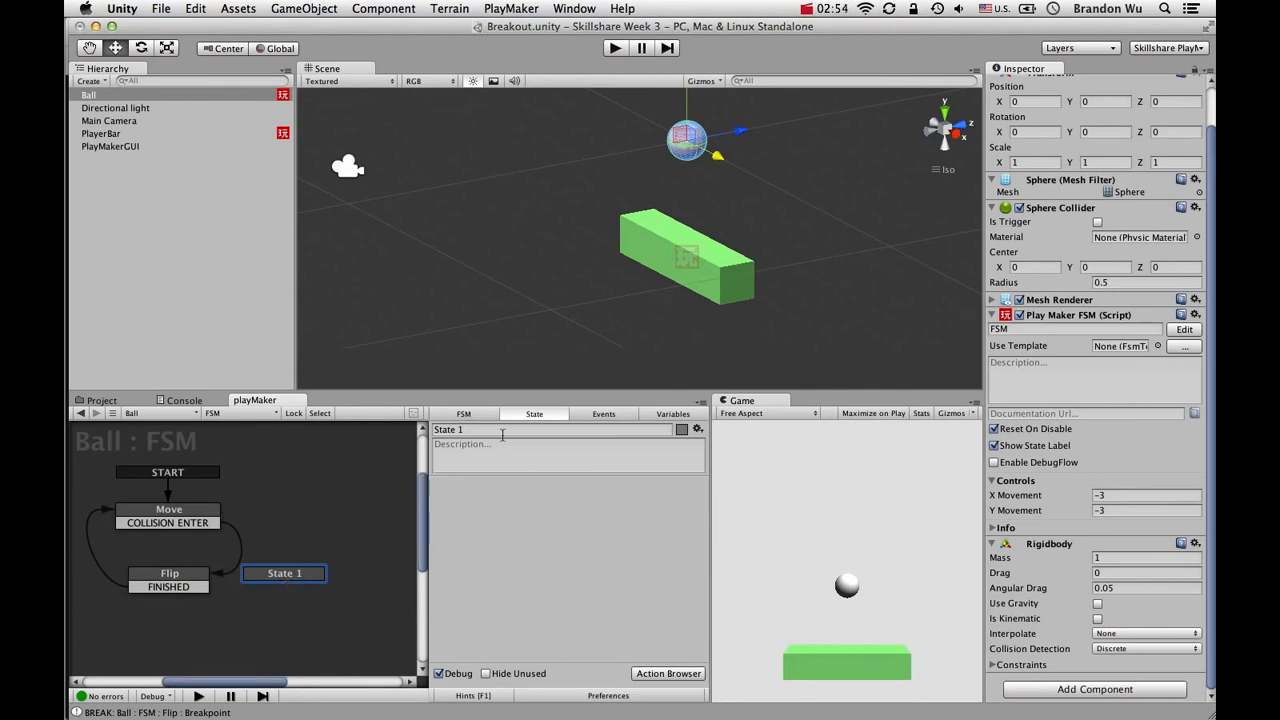
pyautogui.click(503, 430)
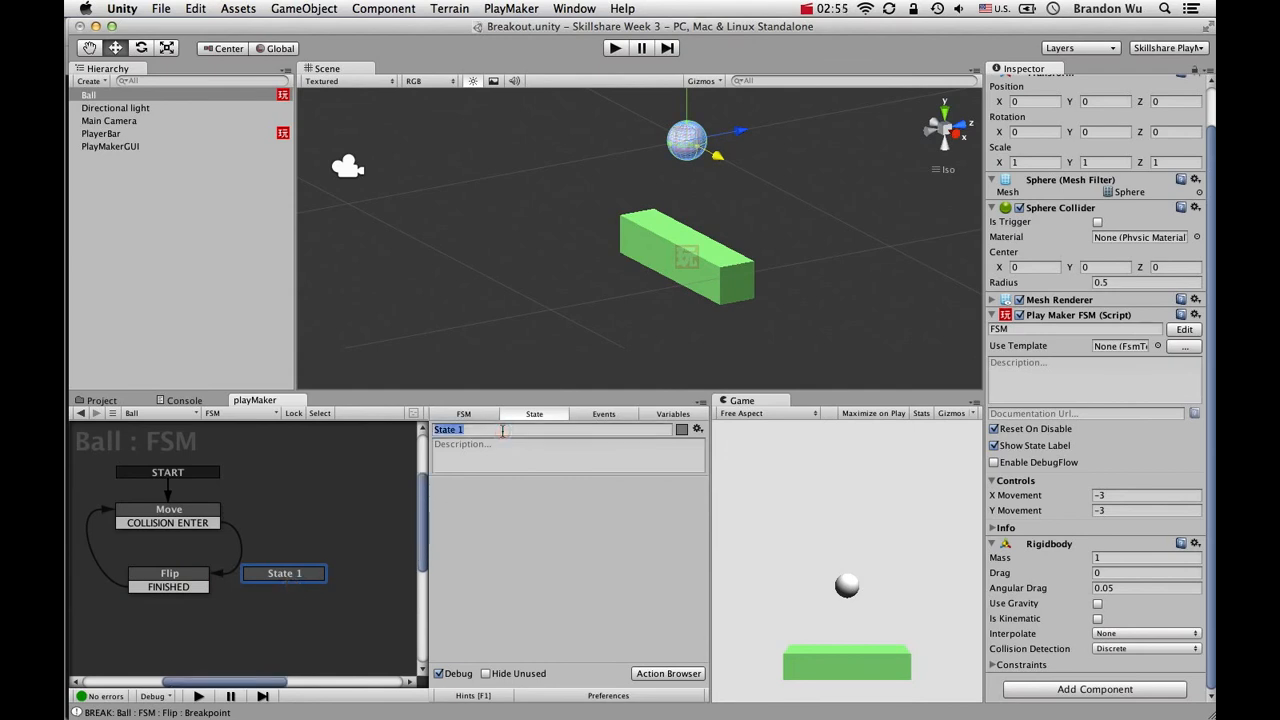
pyautogui.write('Flip X M')
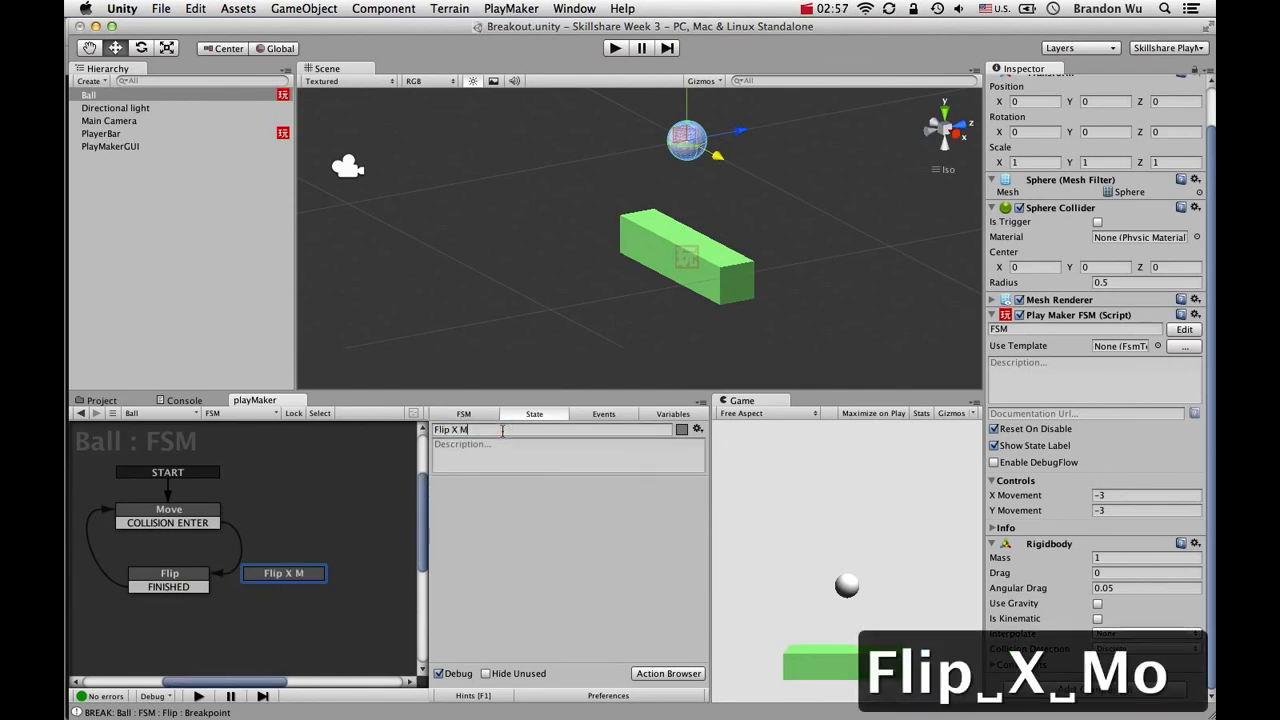
pyautogui.write('ovement')
pyautogui.press('Return')
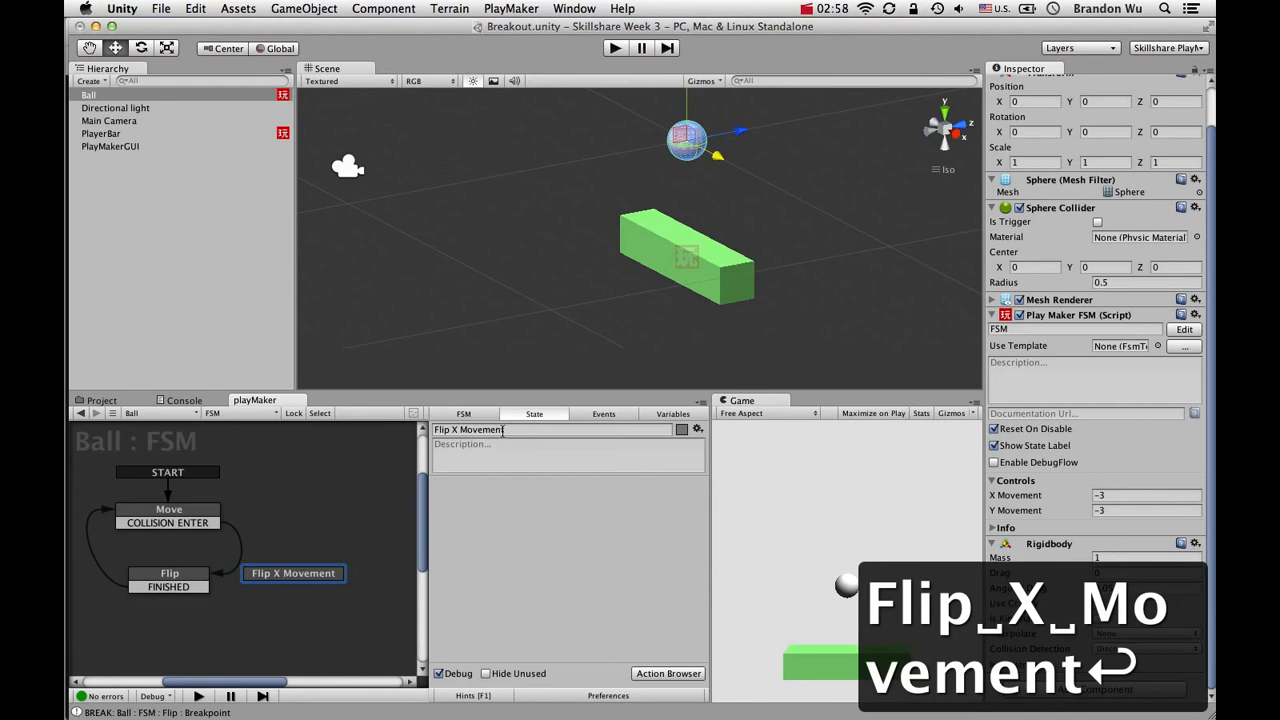
# Add a custom event named Flip X to the Ball's FSM.
pyautogui.click(207, 583)
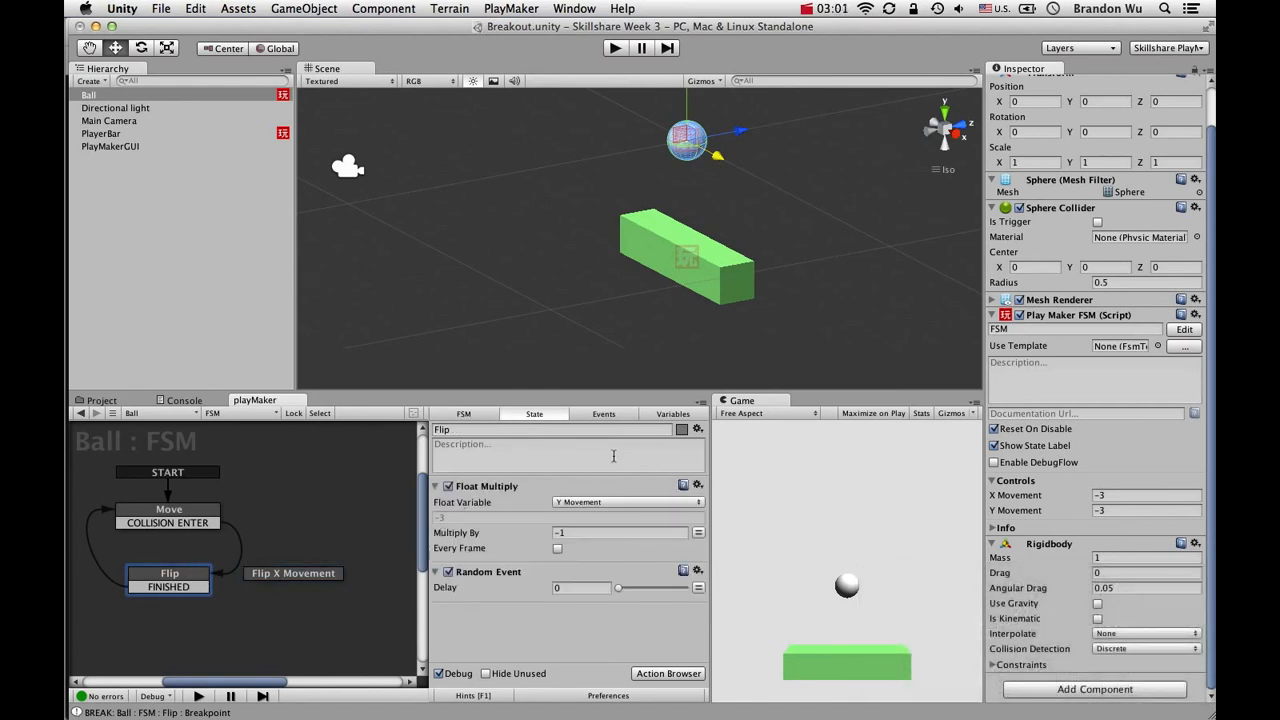
pyautogui.click(603, 413)
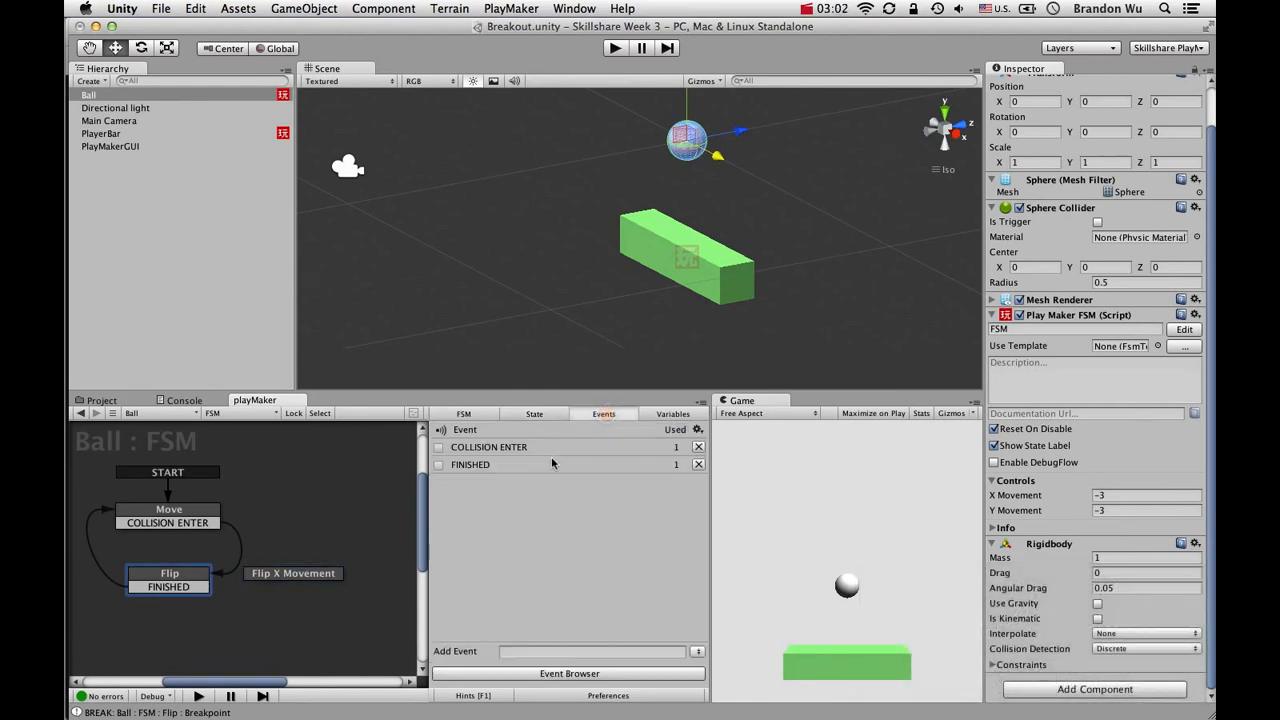
pyautogui.click(530, 651)
pyautogui.write('Flip X')
pyautogui.press('Return')
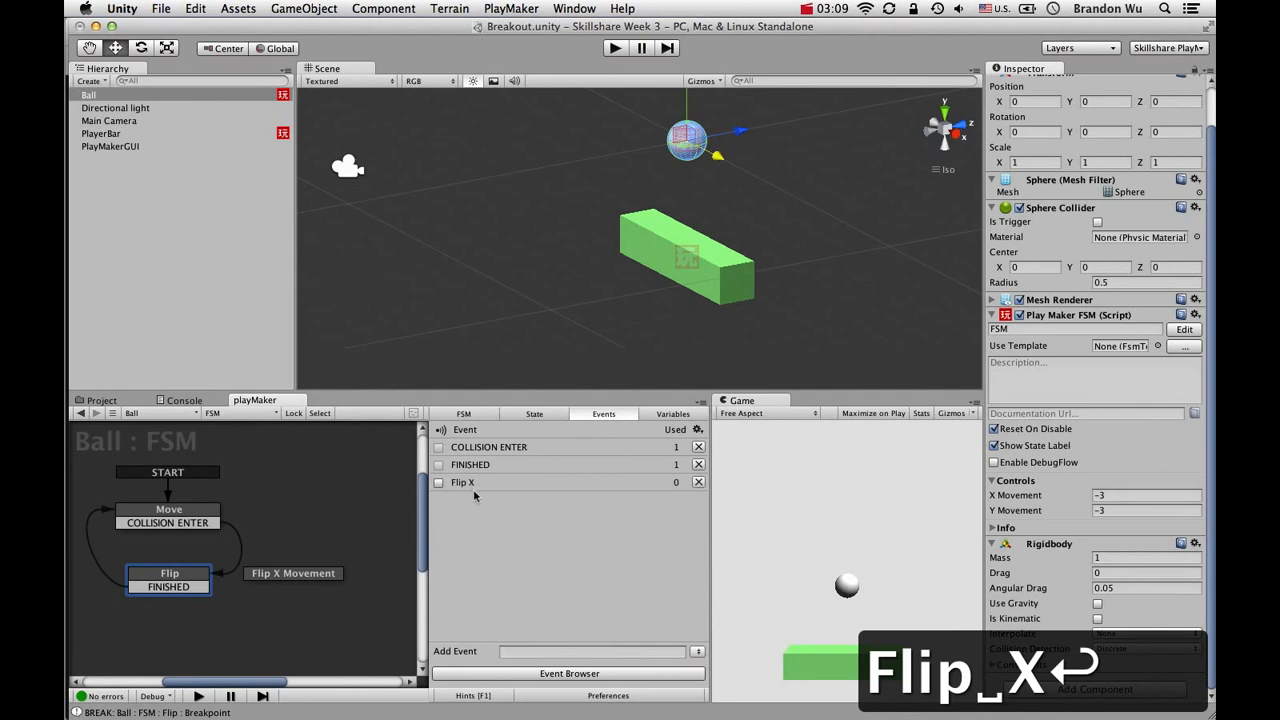
pyautogui.click(476, 483)
pyautogui.click(467, 547)
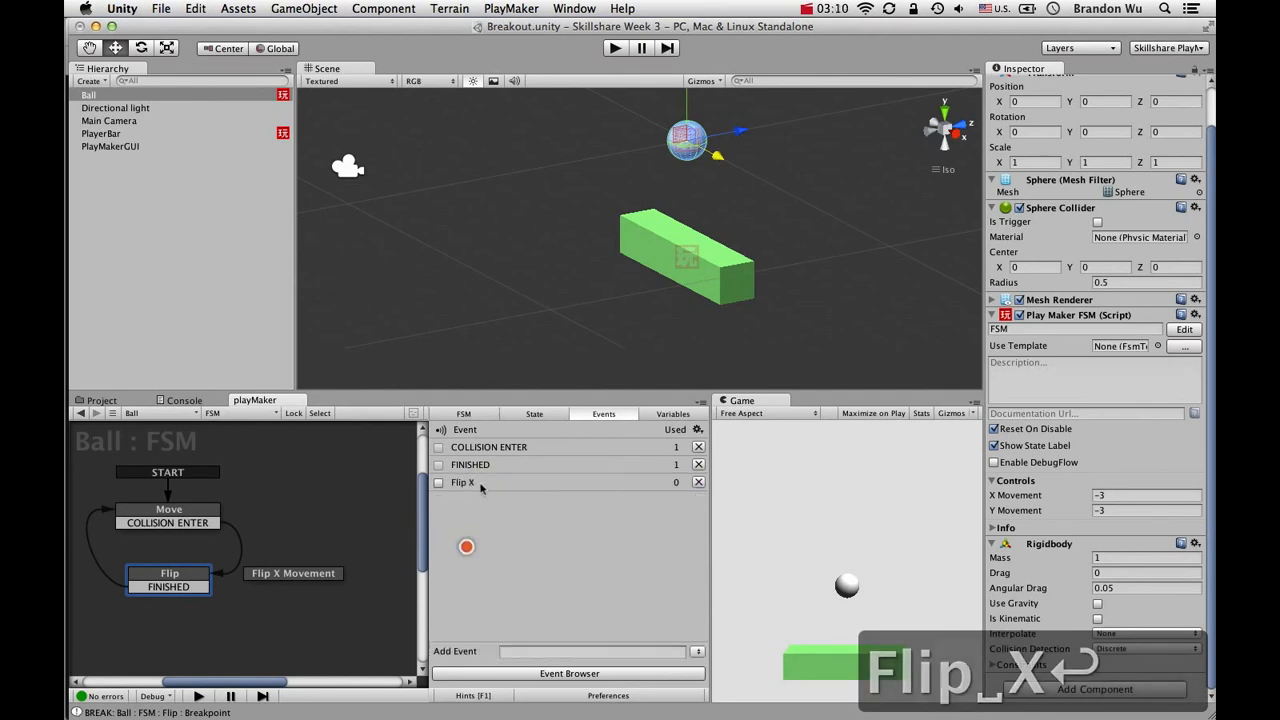
pyautogui.click(480, 482)
pyautogui.click(481, 546)
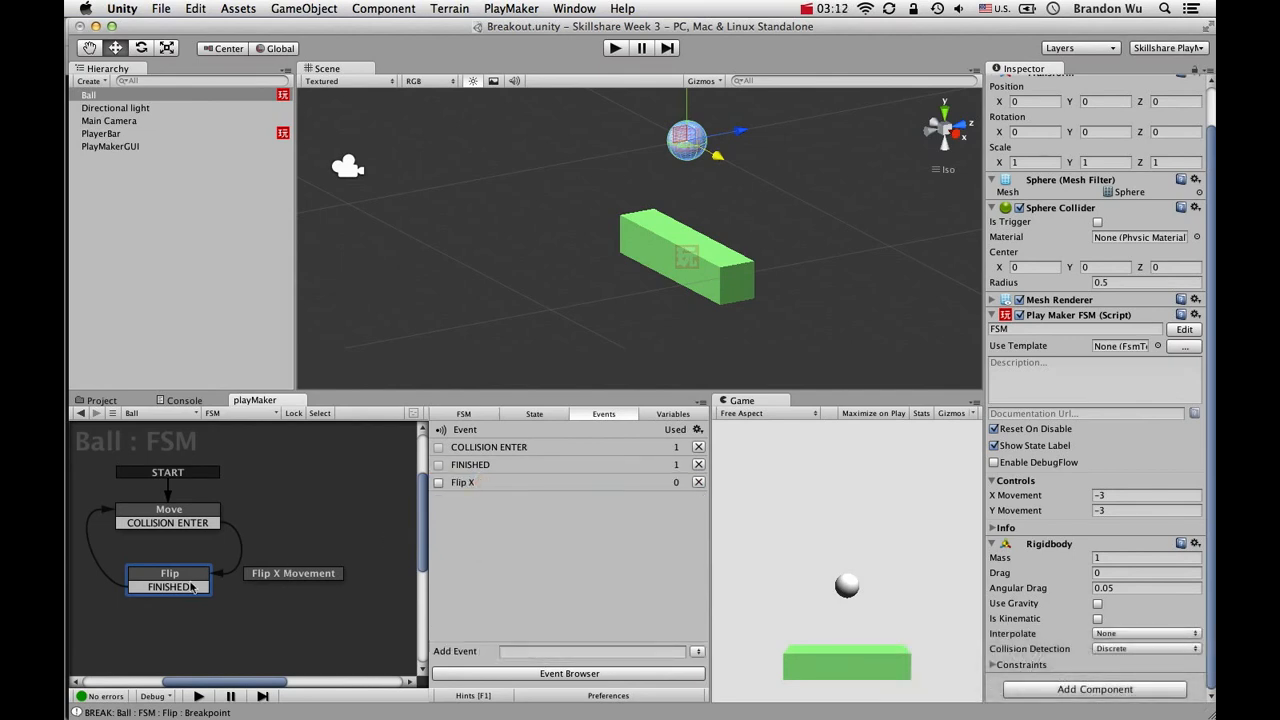
# Add a Flip X transition to the Flip state, link it to Flip X Movement, and align that state with the transition.
pyautogui.click(196, 576)
pyautogui.rightClick(198, 573)
pyautogui.moveTo(198, 573)
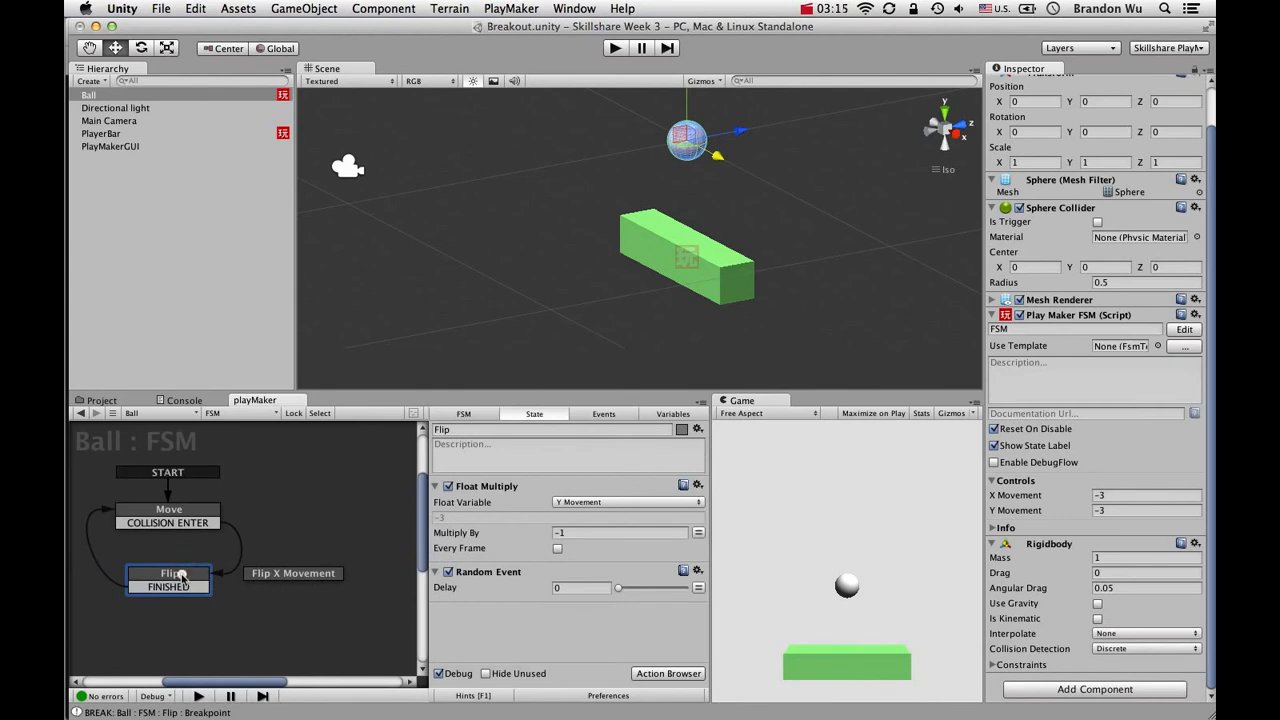
pyautogui.rightClick(181, 576)
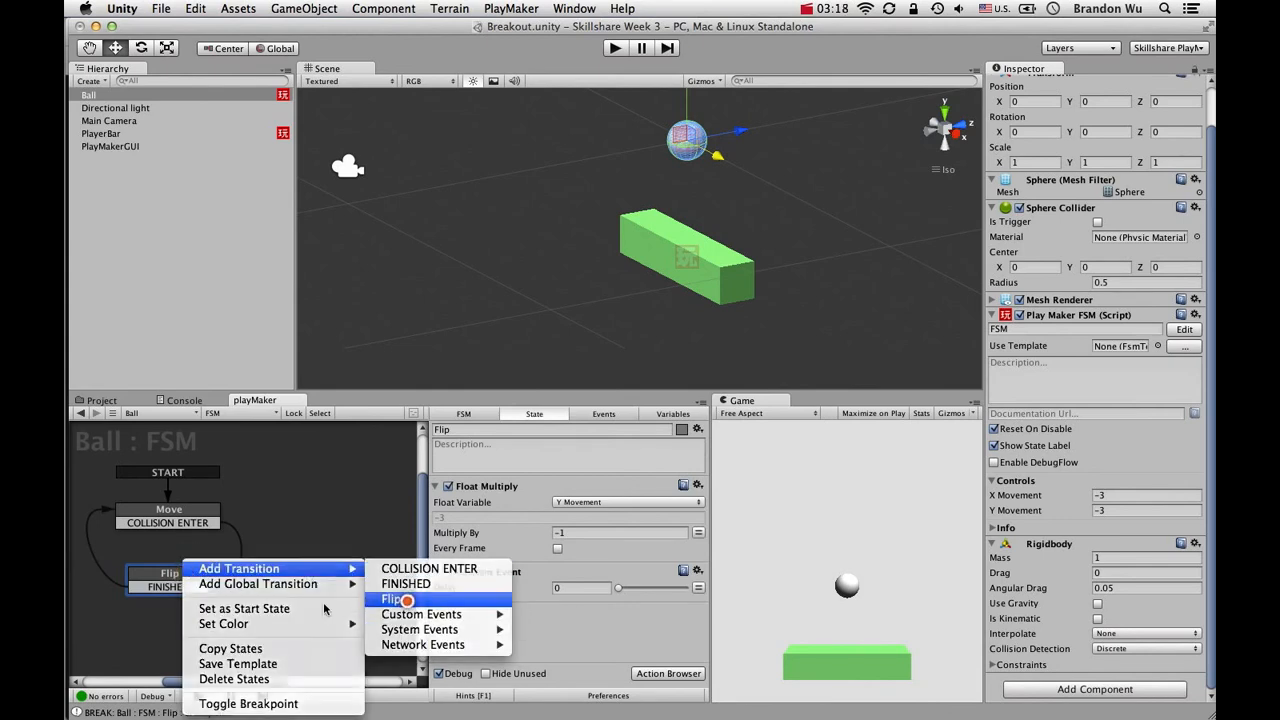
pyautogui.click(396, 598)
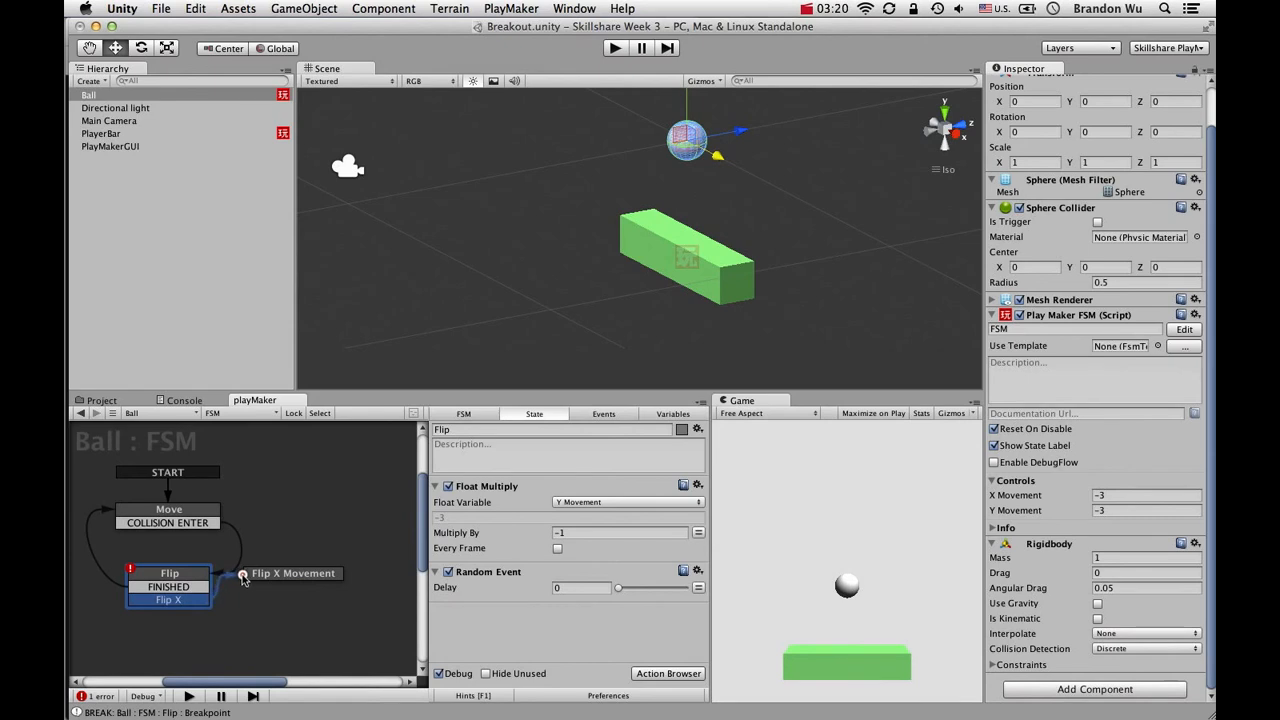
pyautogui.moveTo(236, 590); pyautogui.dragTo(278, 578)
pyautogui.click(293, 582)
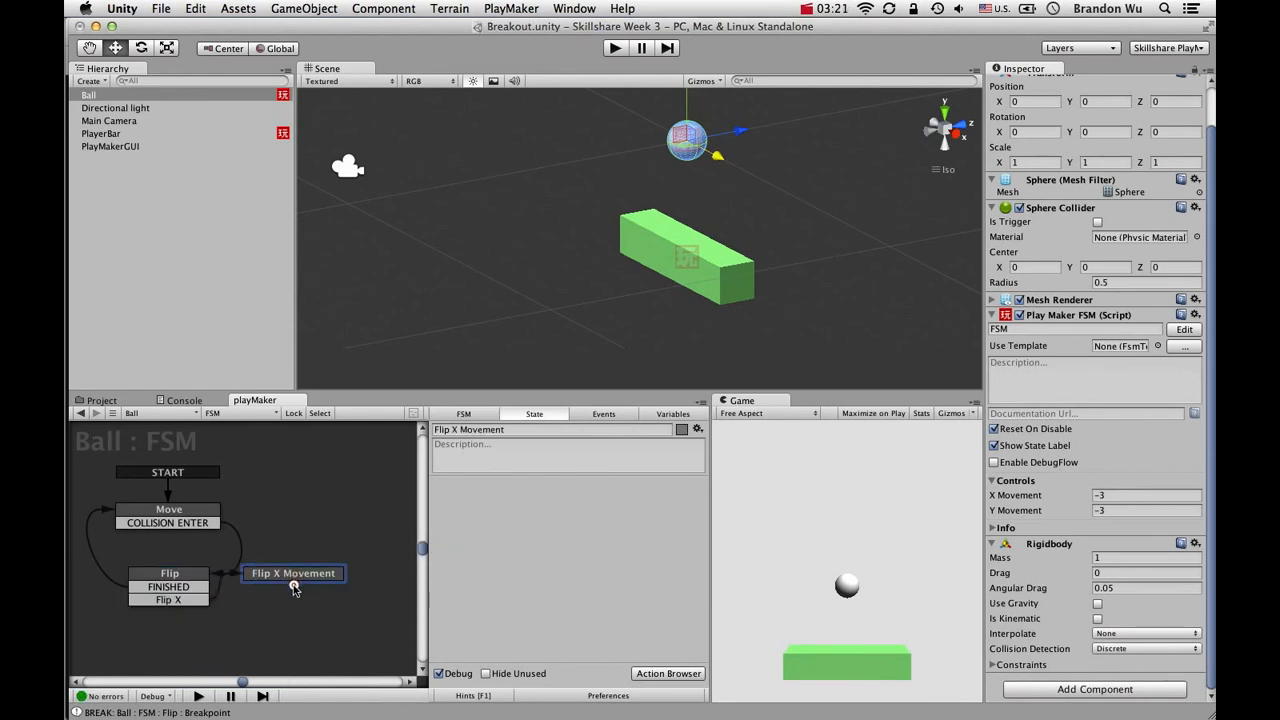
pyautogui.moveTo(294, 588); pyautogui.dragTo(298, 612)
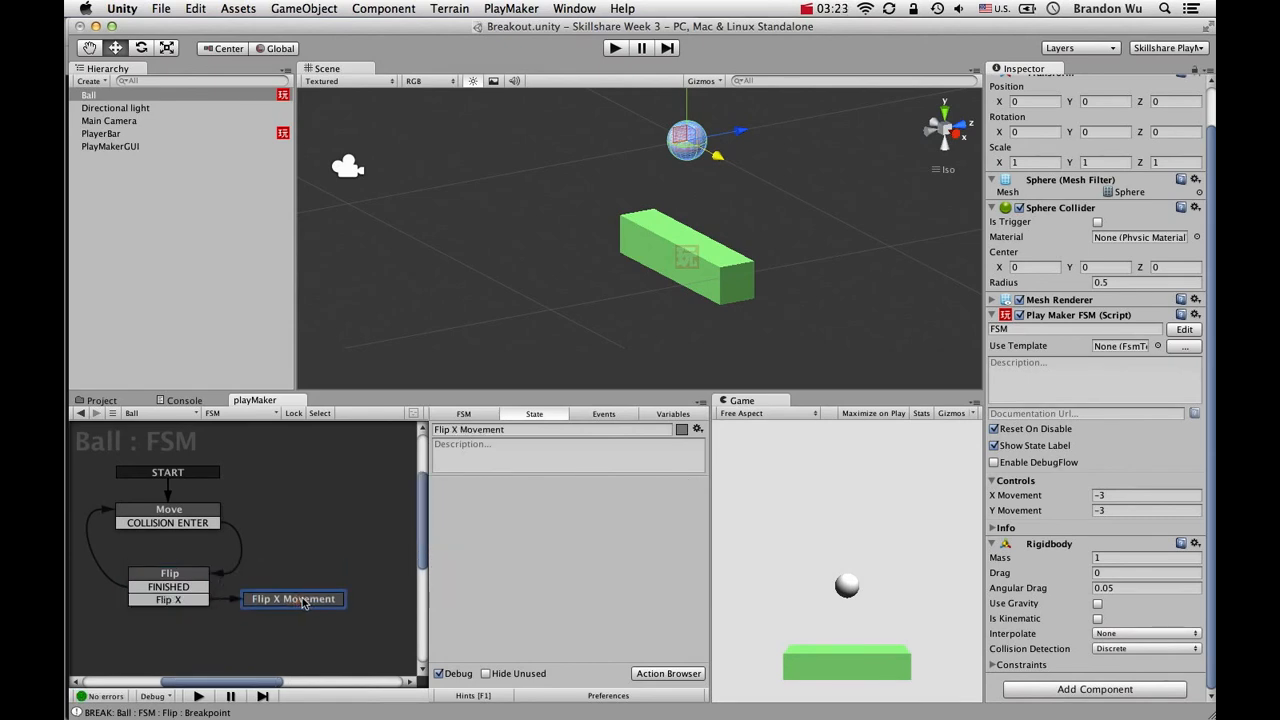
# Add a FINISHED transition from Flip X Movement back to the Move state, and move Flip X Movement farther from Flip.
pyautogui.rightClick(304, 598)
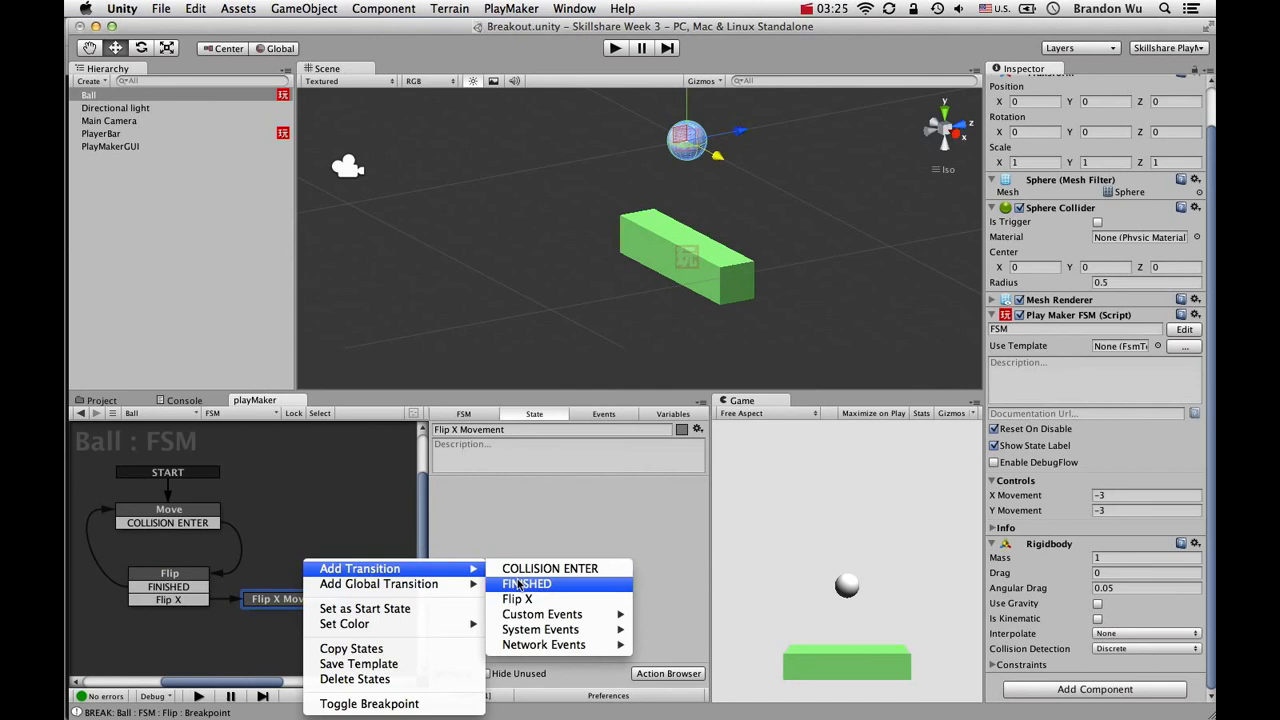
pyautogui.click(517, 582)
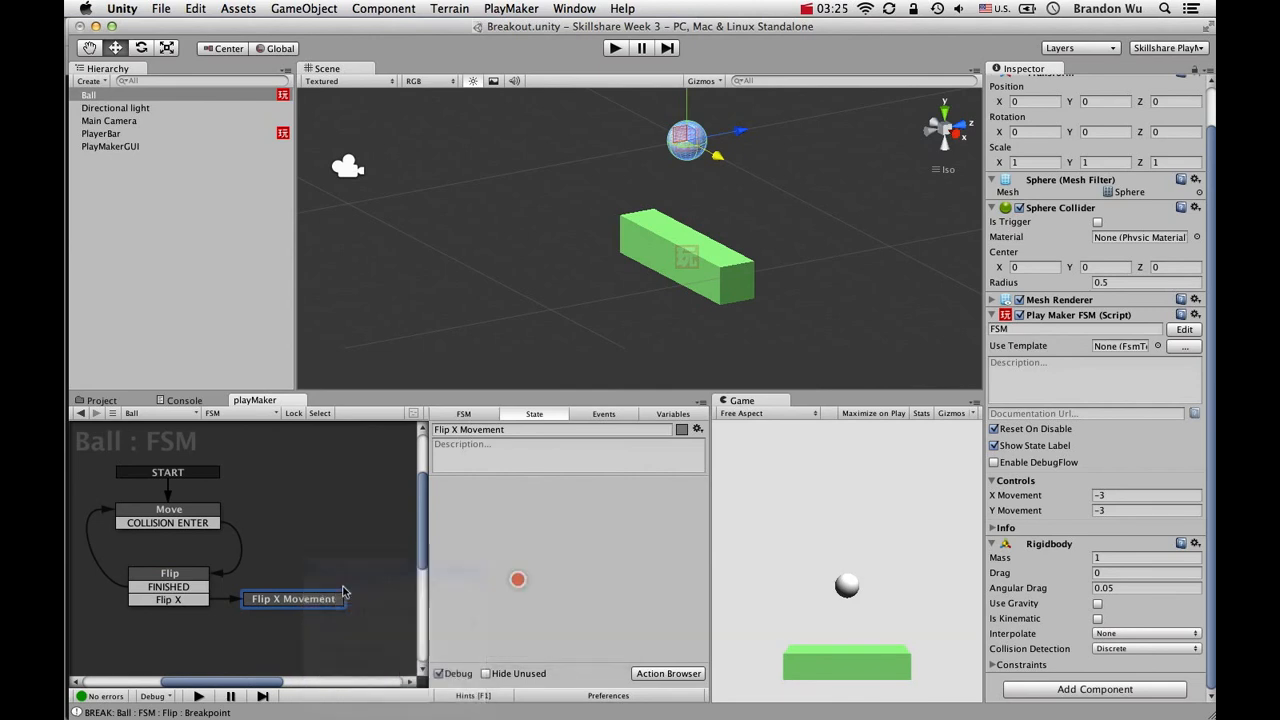
pyautogui.moveTo(322, 610); pyautogui.dragTo(218, 514)
pyautogui.moveTo(306, 604); pyautogui.dragTo(343, 611)
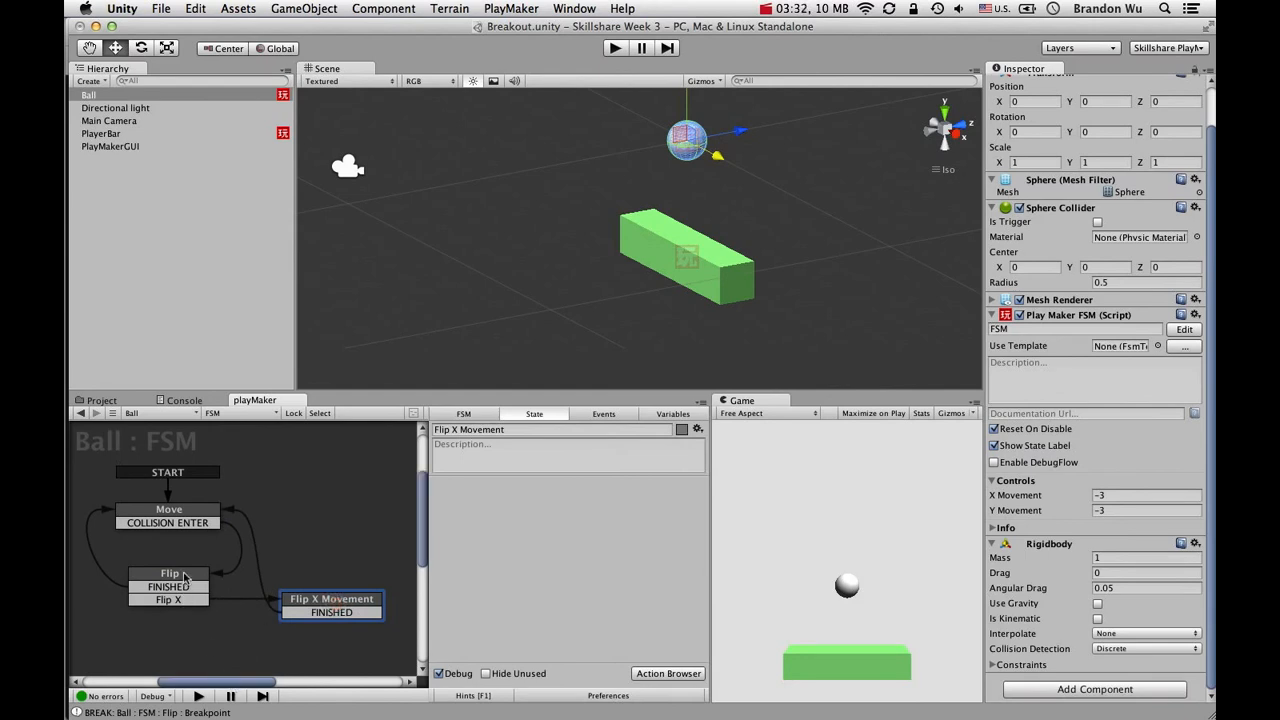
# Review the Move, Flip and Flip X Movement states, tracing the FINISHED and Flip X transitions that Random Event can trigger.
pyautogui.click(187, 576)
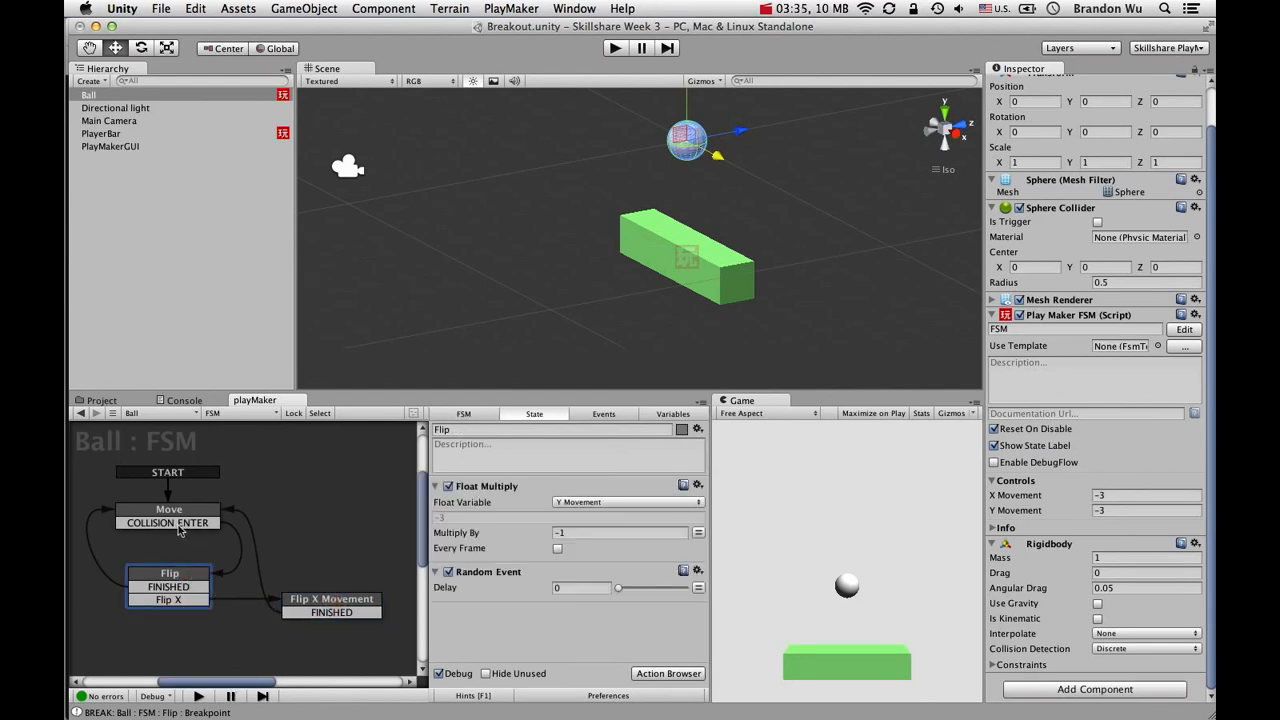
pyautogui.click(180, 531)
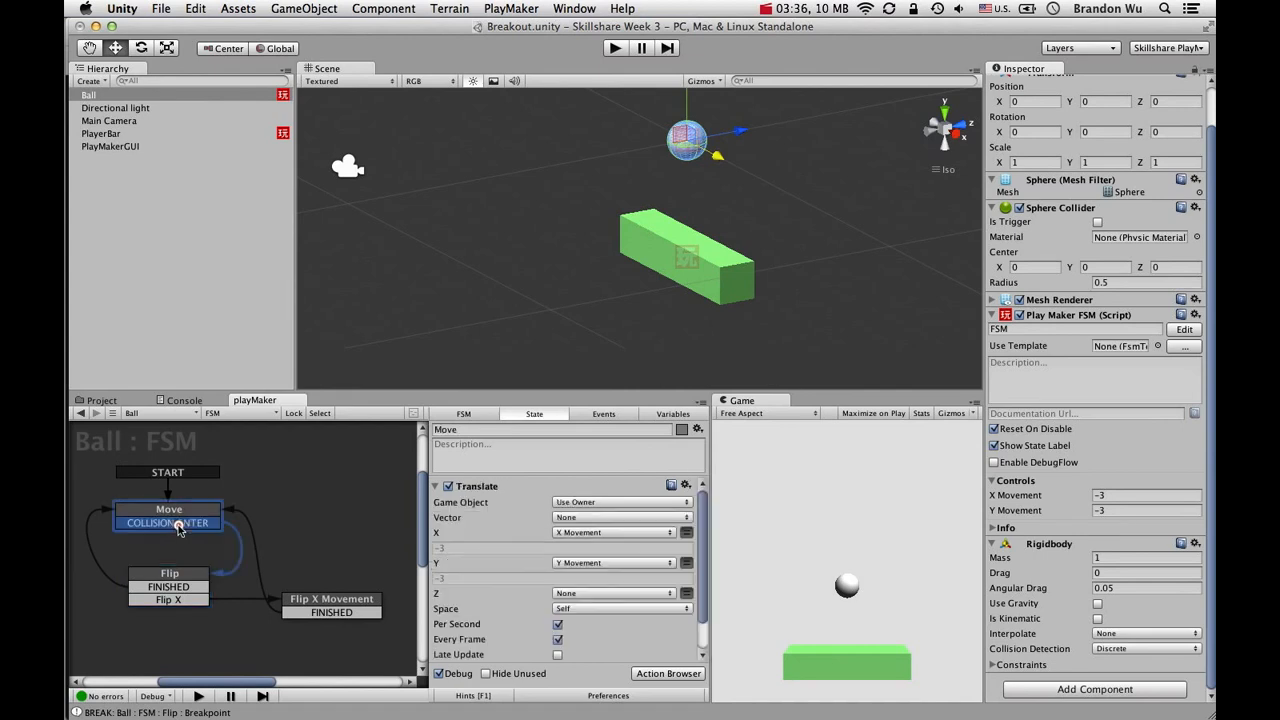
pyautogui.click(185, 577)
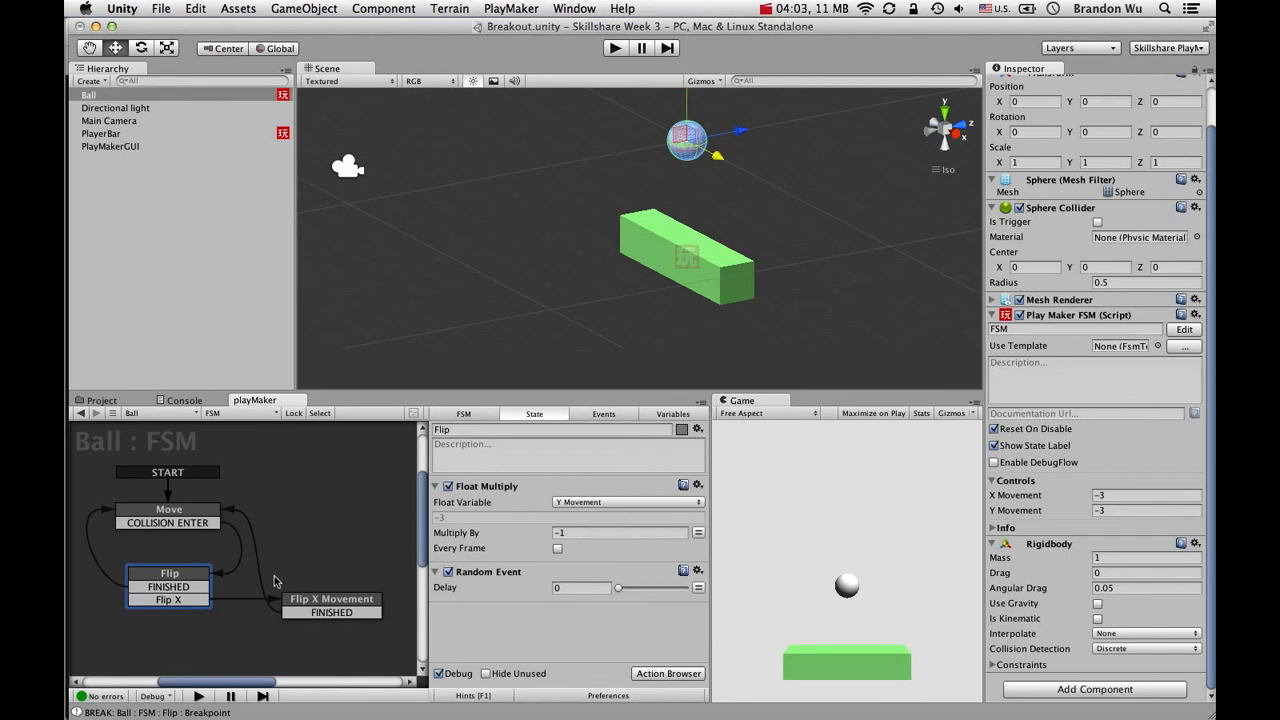
pyautogui.click(197, 575)
pyautogui.click(184, 588)
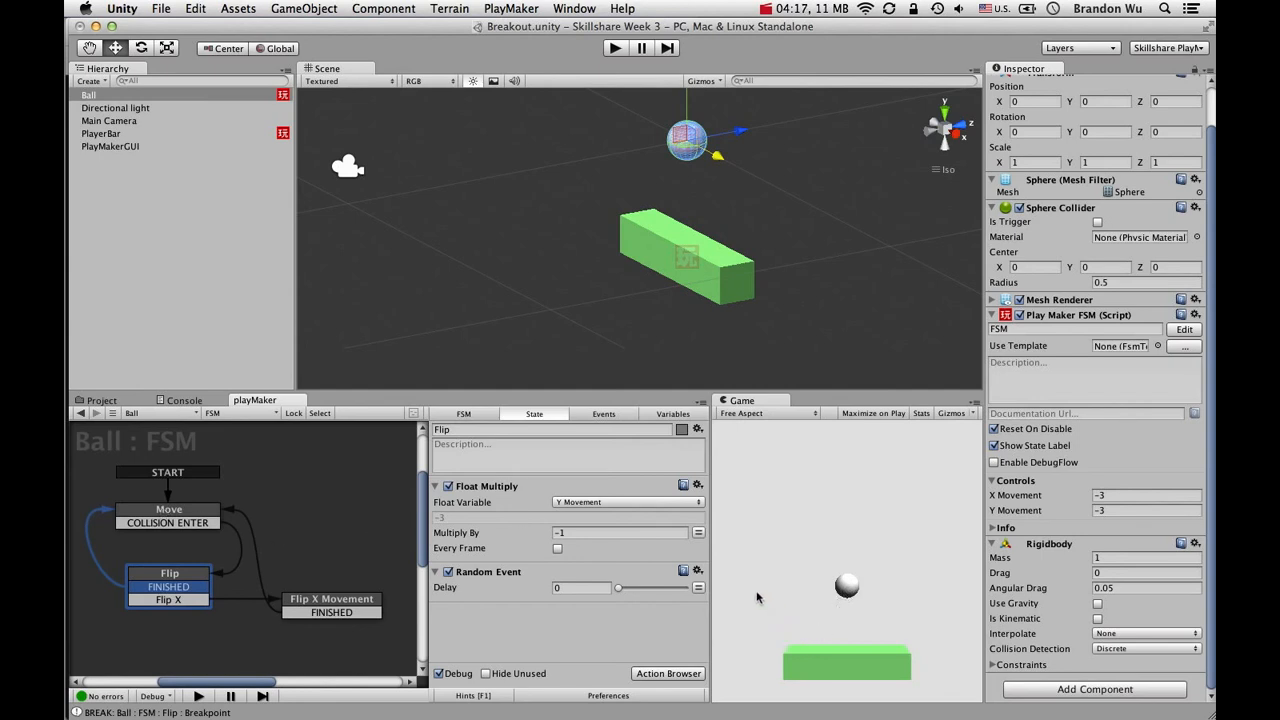
pyautogui.click(488, 574)
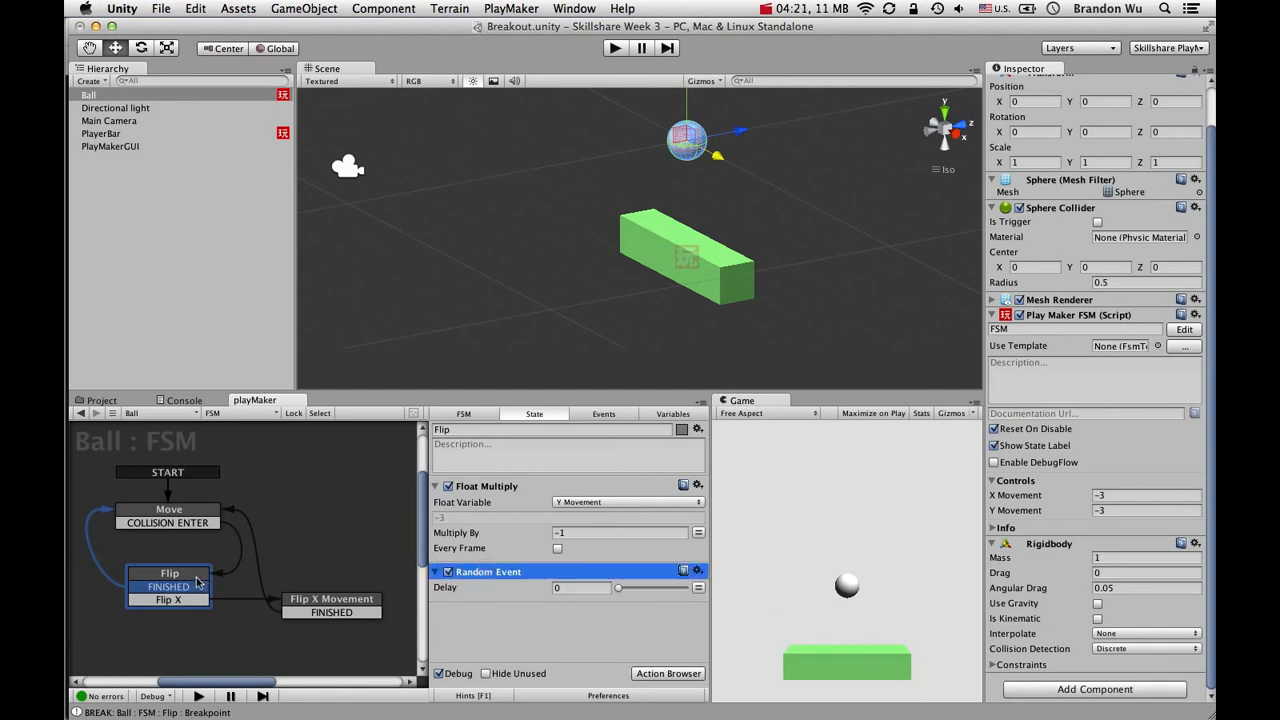
pyautogui.click(190, 600)
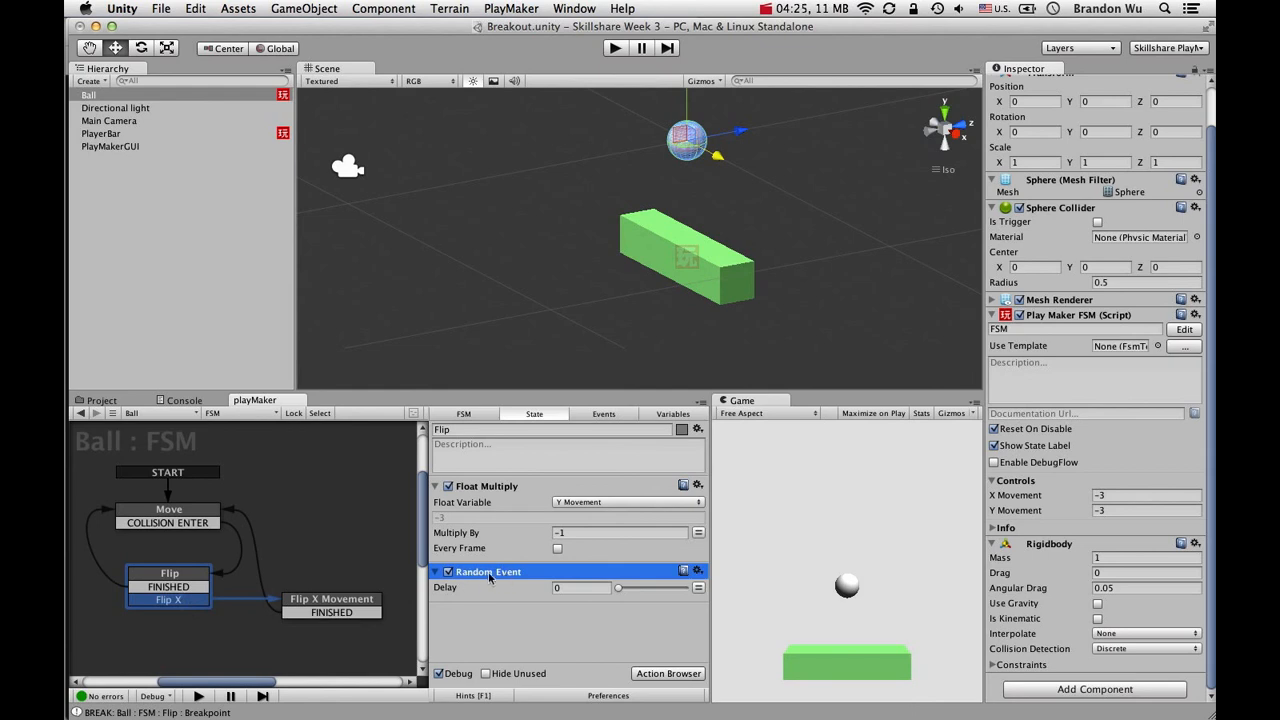
pyautogui.click(181, 588)
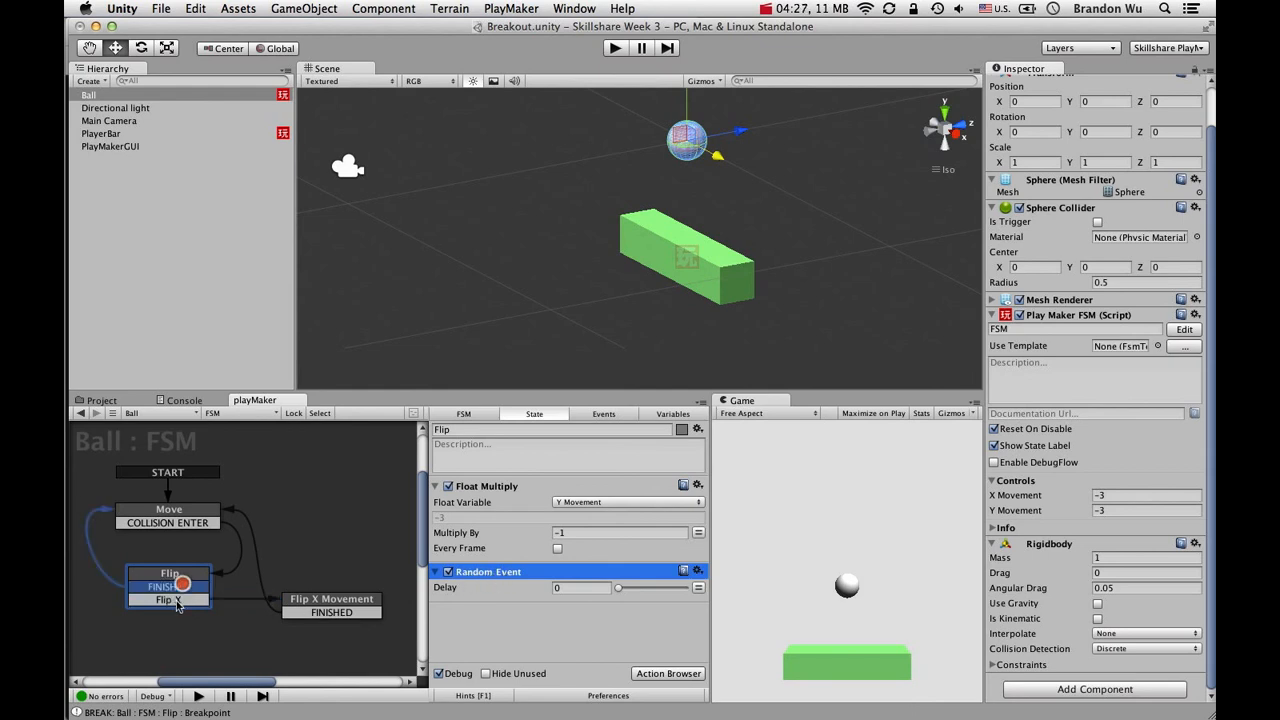
pyautogui.click(177, 601)
pyautogui.click(178, 574)
pyautogui.click(177, 602)
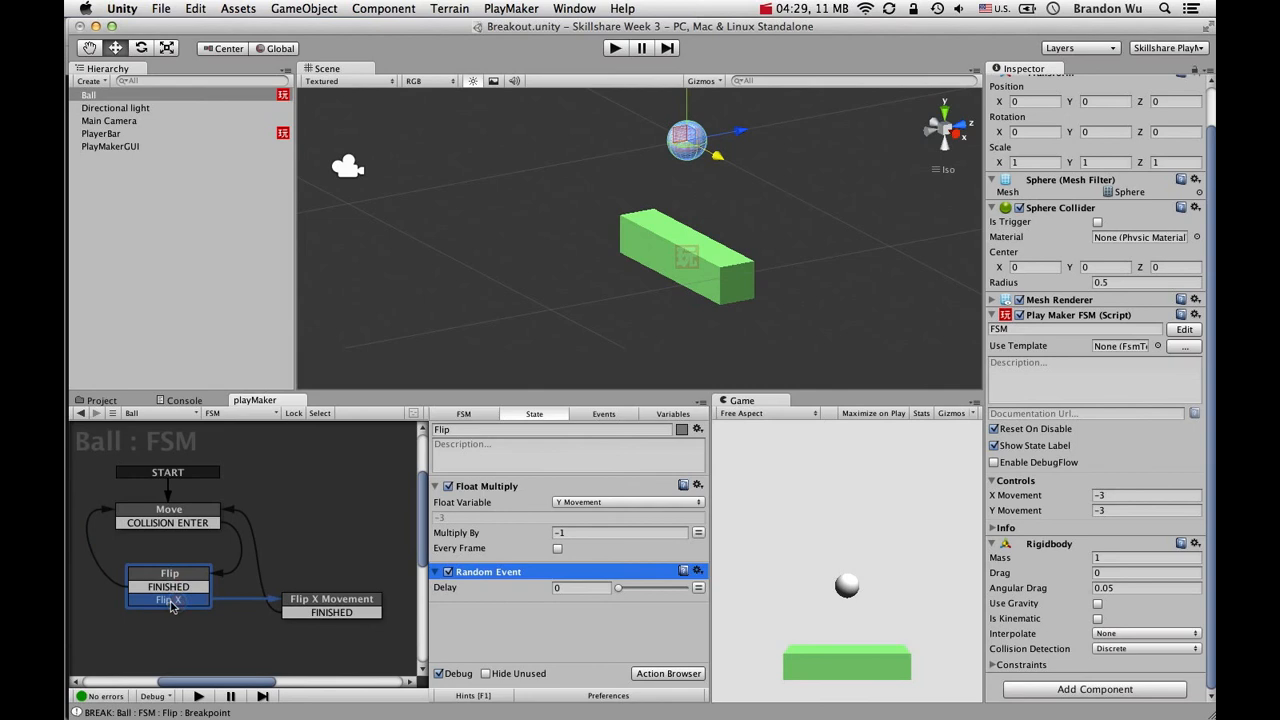
pyautogui.click(307, 607)
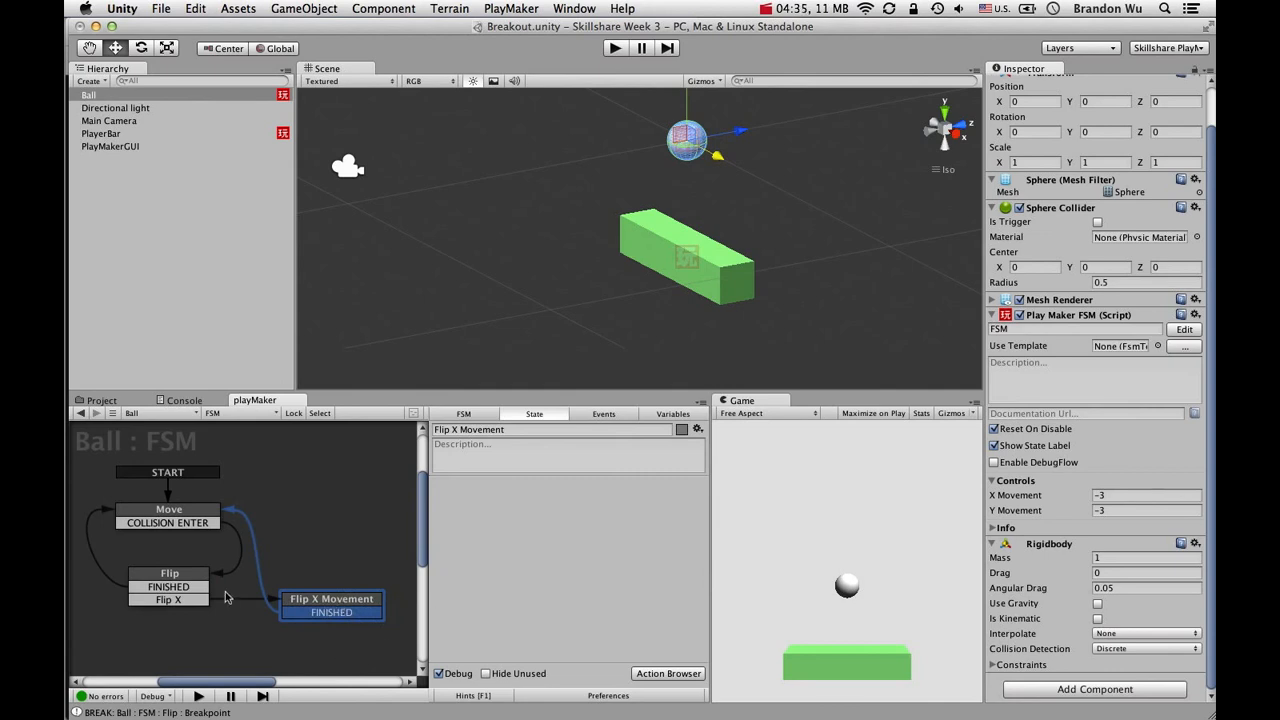
pyautogui.click(186, 581)
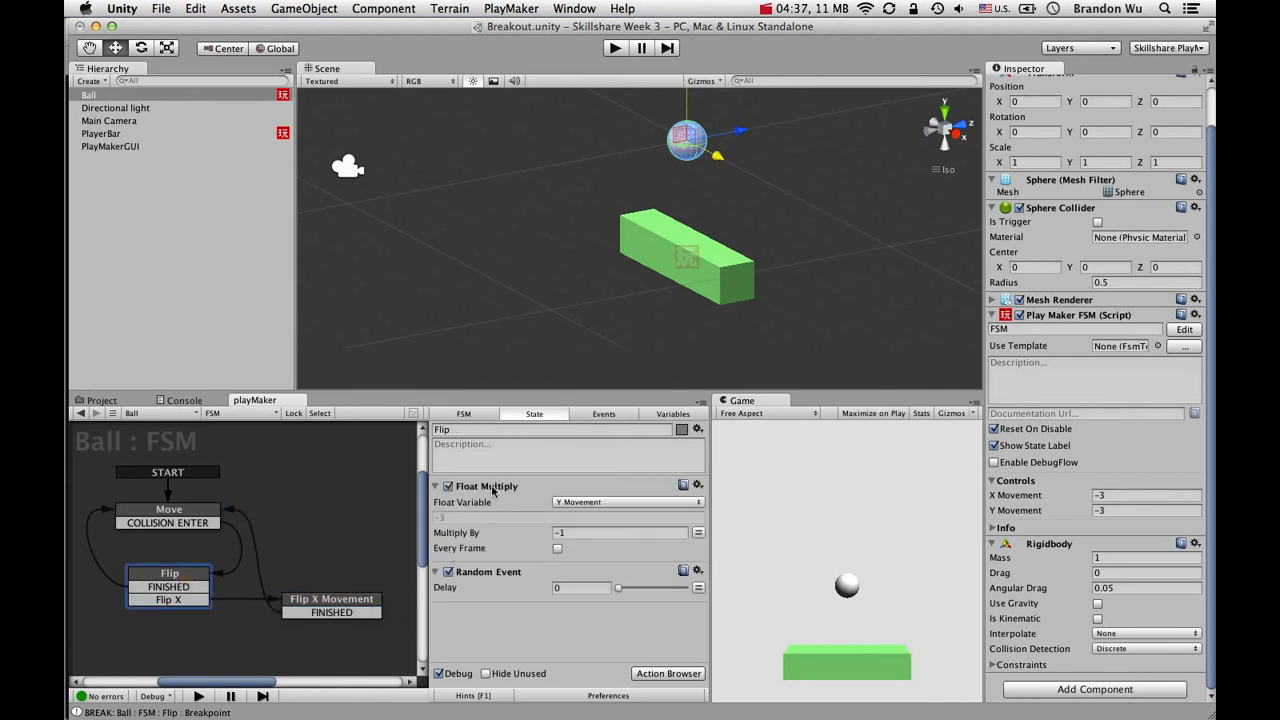
pyautogui.click(366, 600)
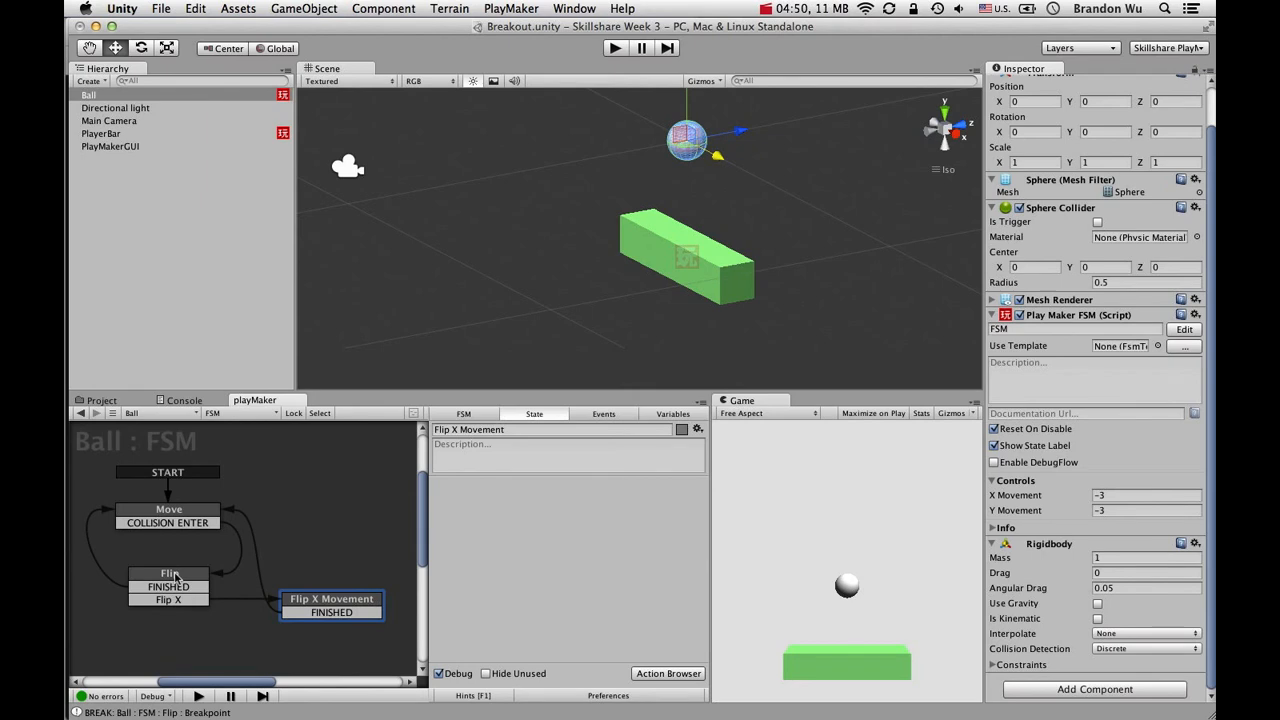
# Copy the Float Multiply action from the Flip state into the Flip X Movement state.
pyautogui.click(172, 577)
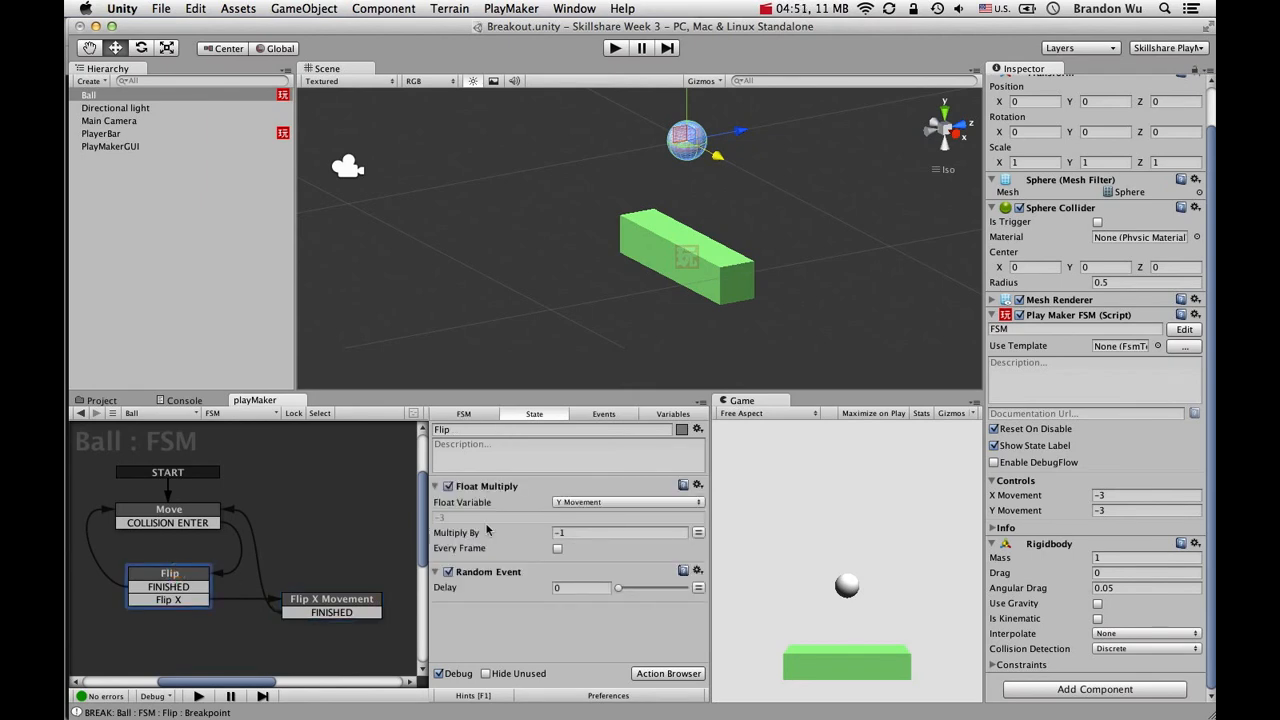
pyautogui.click(492, 489)
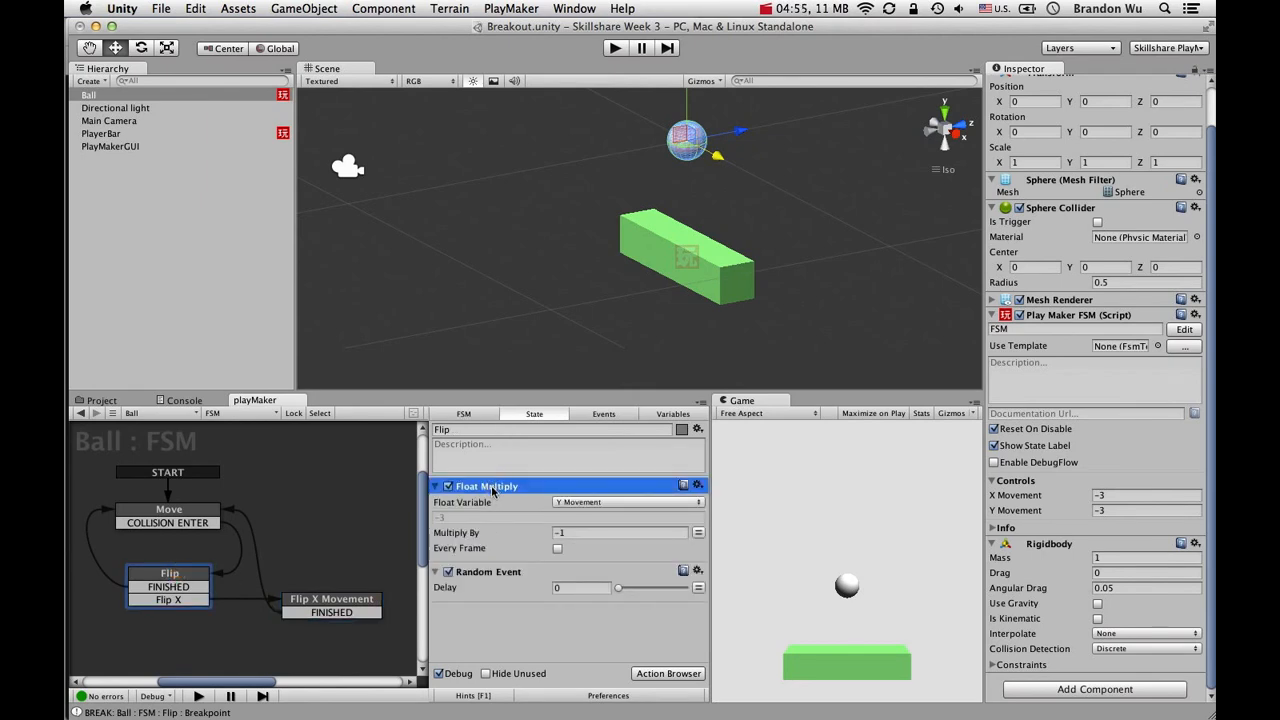
pyautogui.press('super+c')
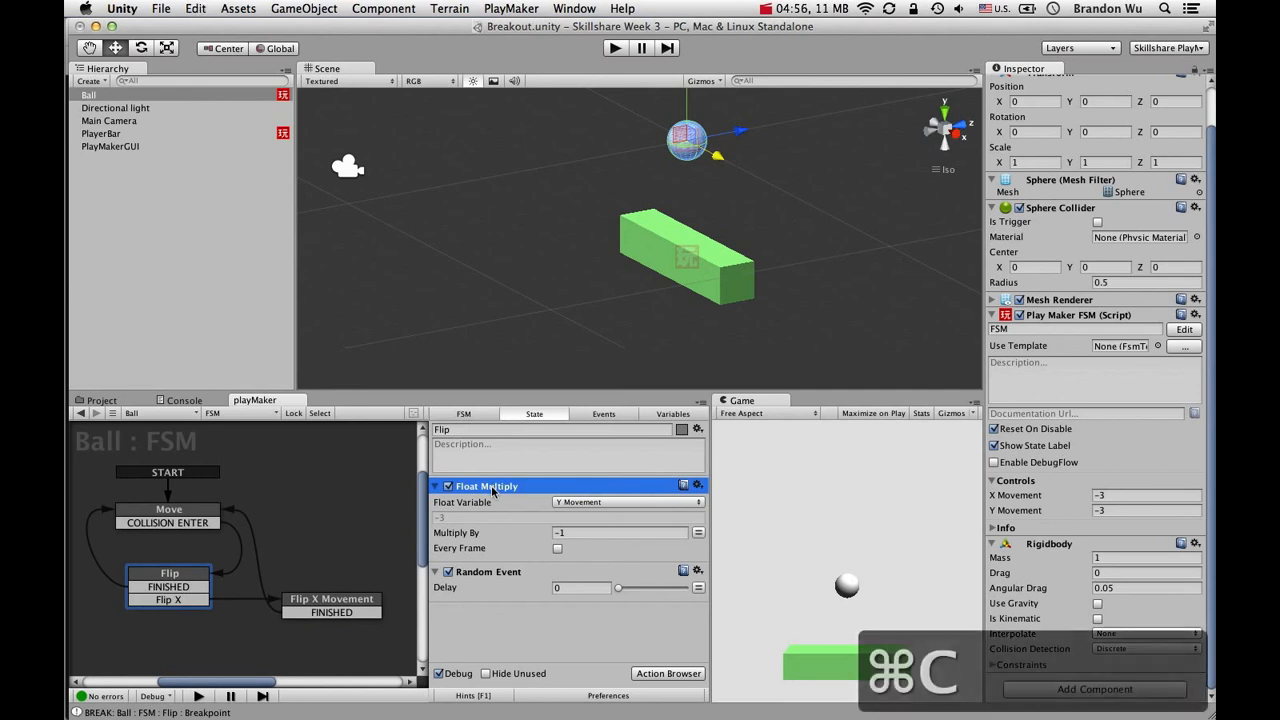
pyautogui.click(340, 603)
pyautogui.press('super+v')
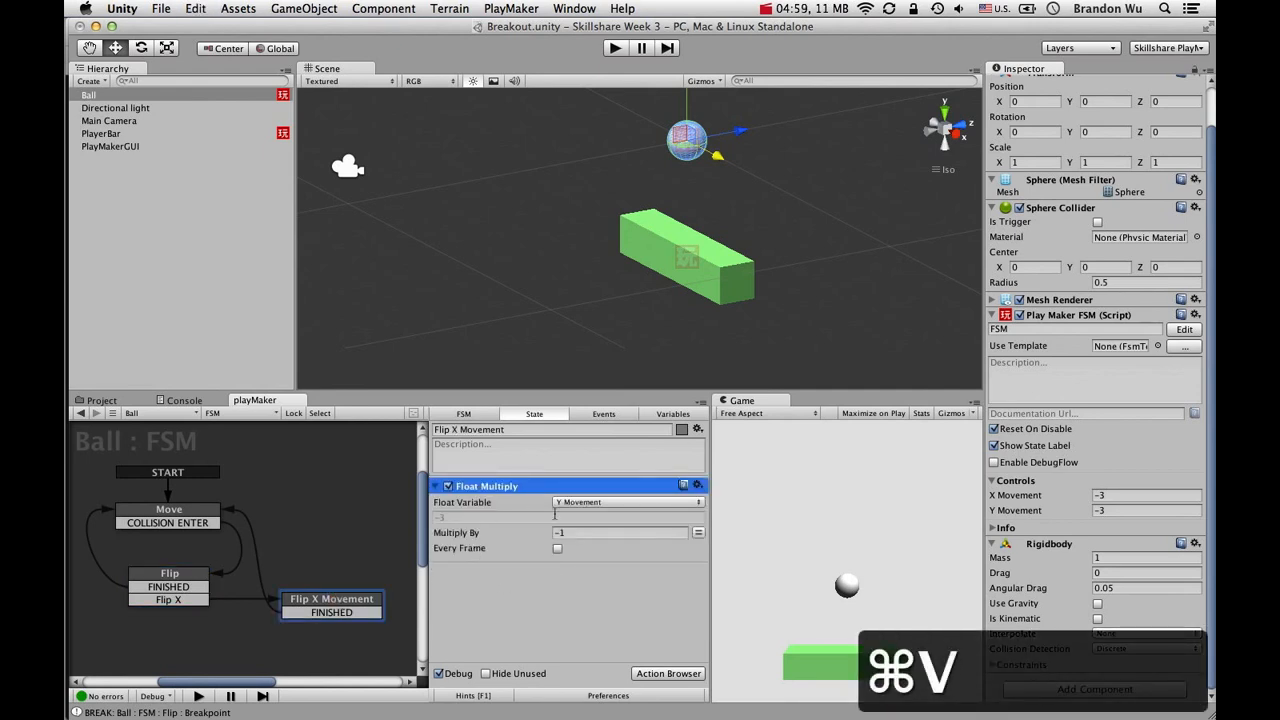
# Set the Float Variable of Flip X Movement's Float Multiply action to X Movement.
pyautogui.click(612, 503)
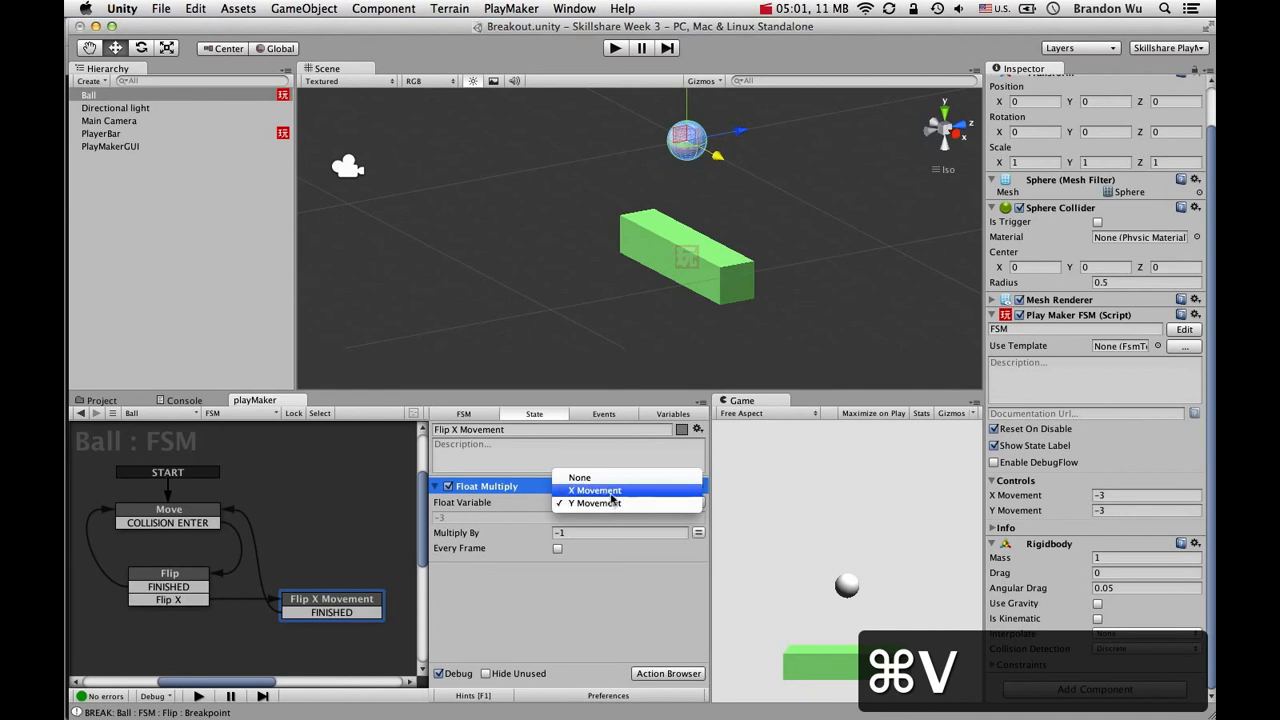
pyautogui.click(604, 491)
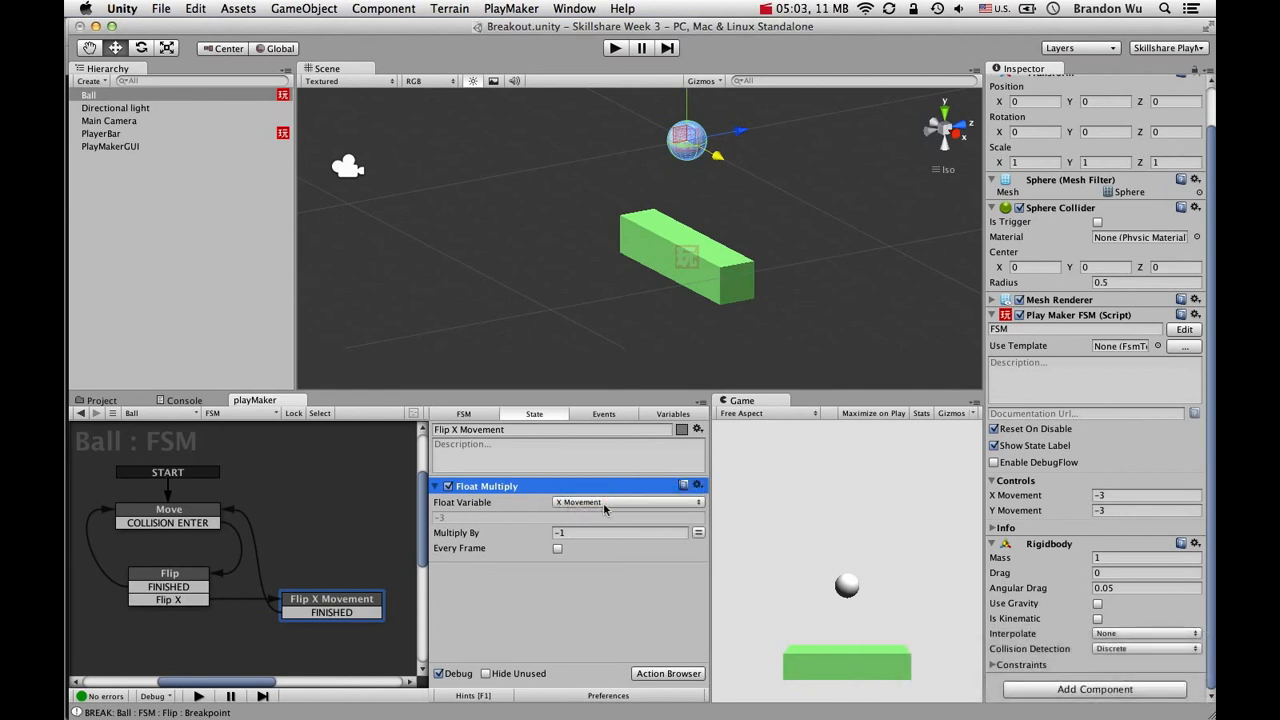
pyautogui.click(591, 618)
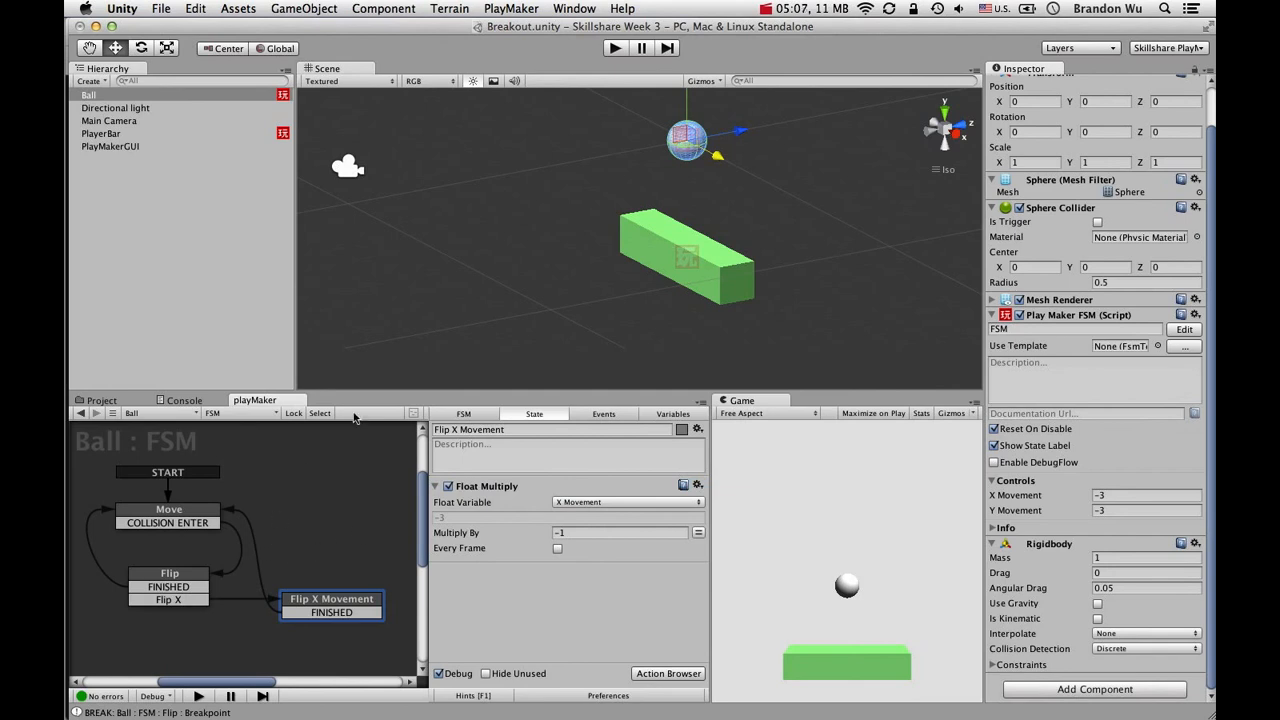
# Play-test the game, moving the player bar left and right around the ball's bounce, and stop it.
pyautogui.click(616, 50)
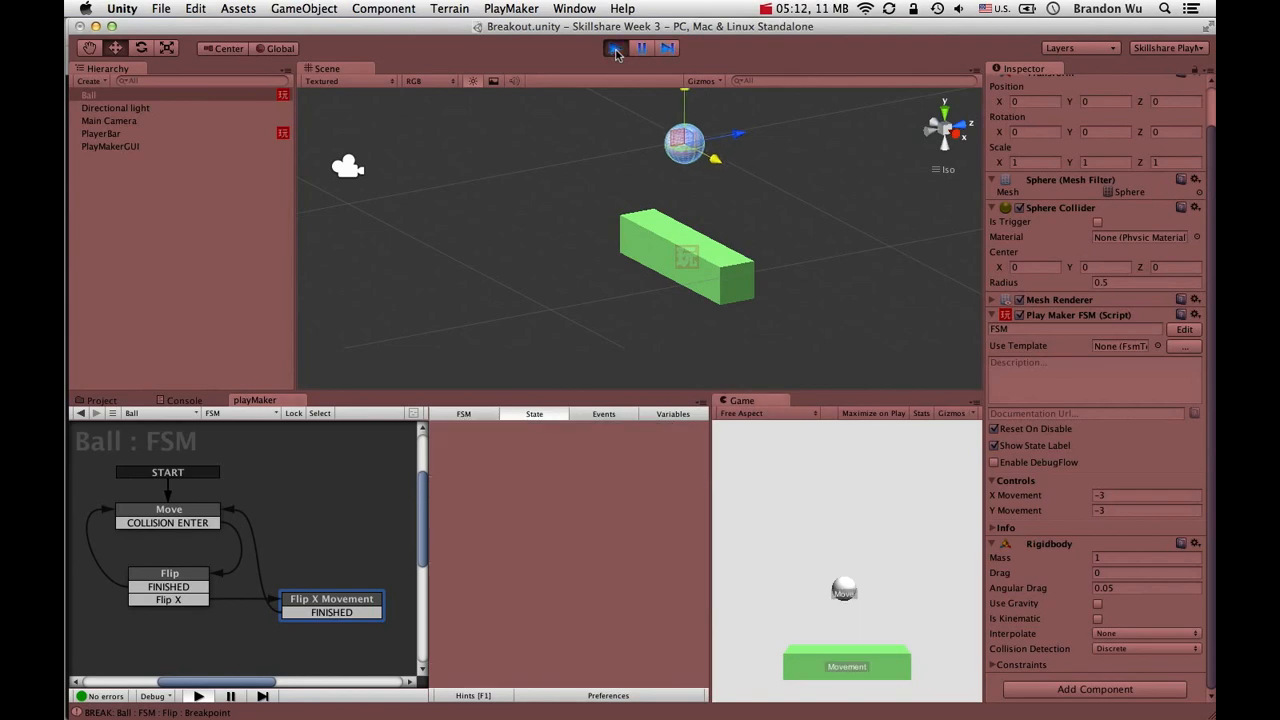
pyautogui.press('Left')
pyautogui.press('Left')
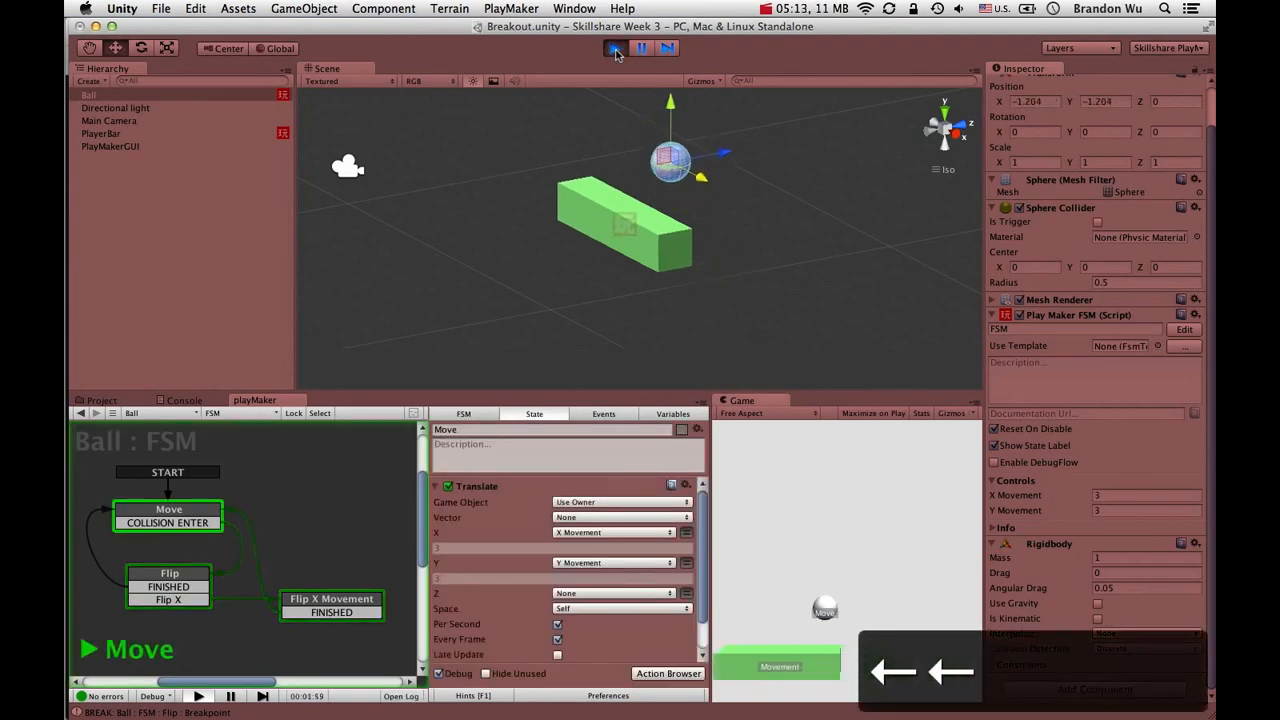
pyautogui.press('Right')
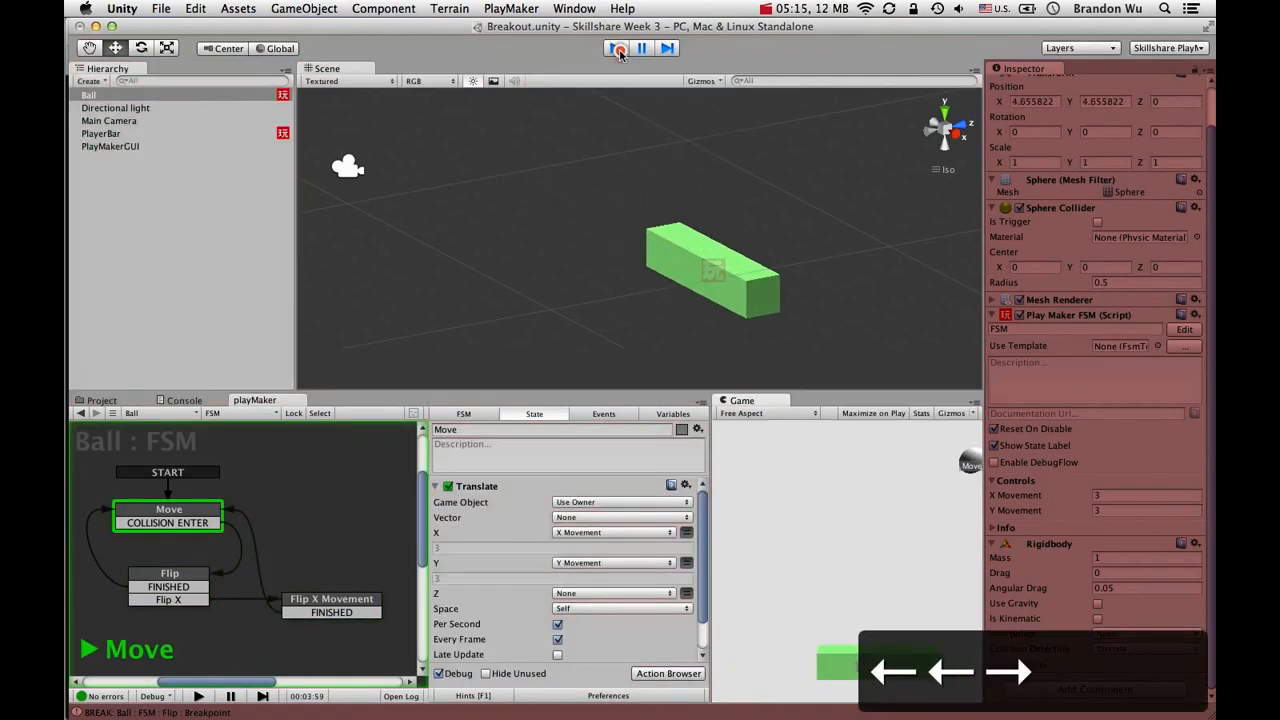
pyautogui.click(617, 49)
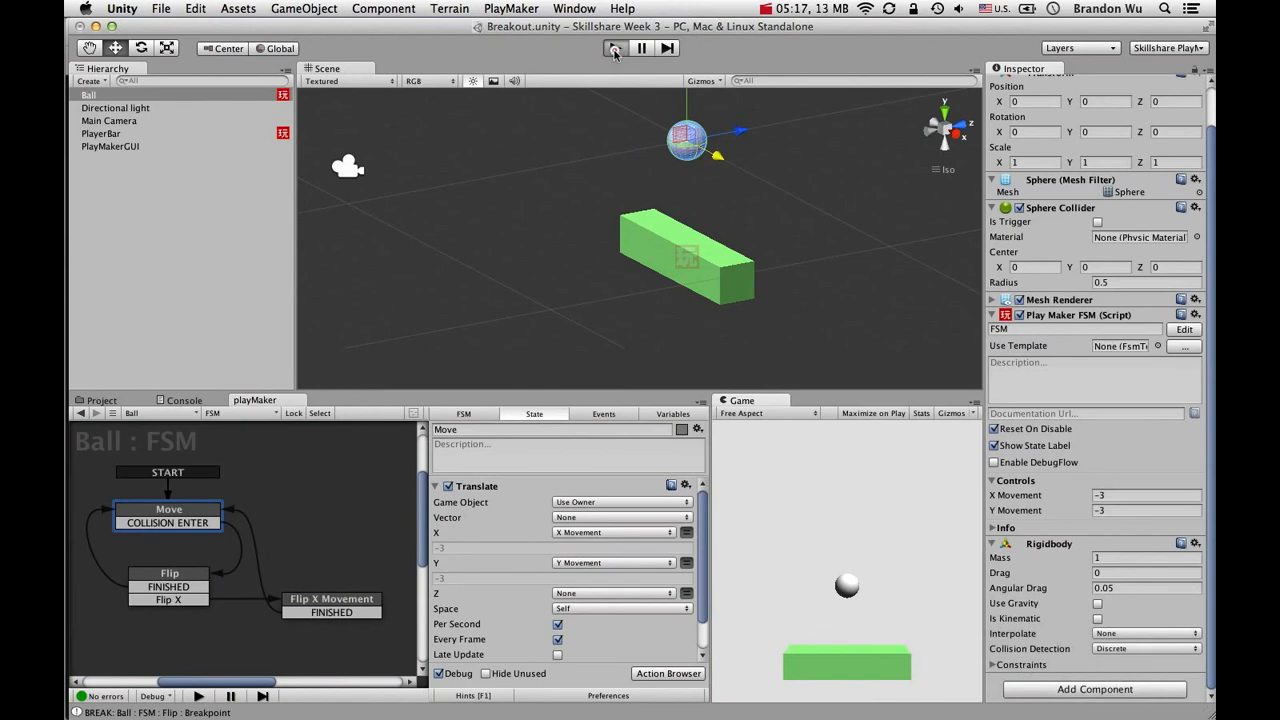
# Run three more short play tests, steering the player bar under the ball and watching which FSM states each collision triggers.
pyautogui.click(614, 49)
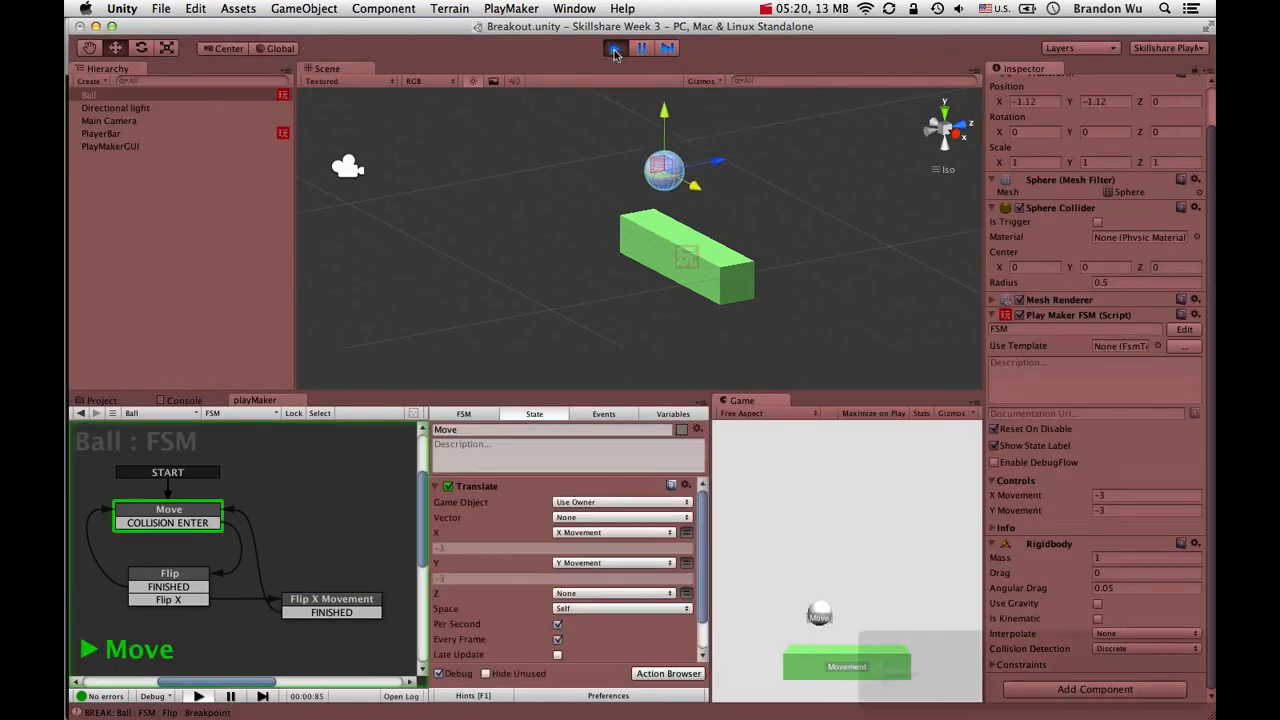
pyautogui.press('Left')
pyautogui.press('Left')
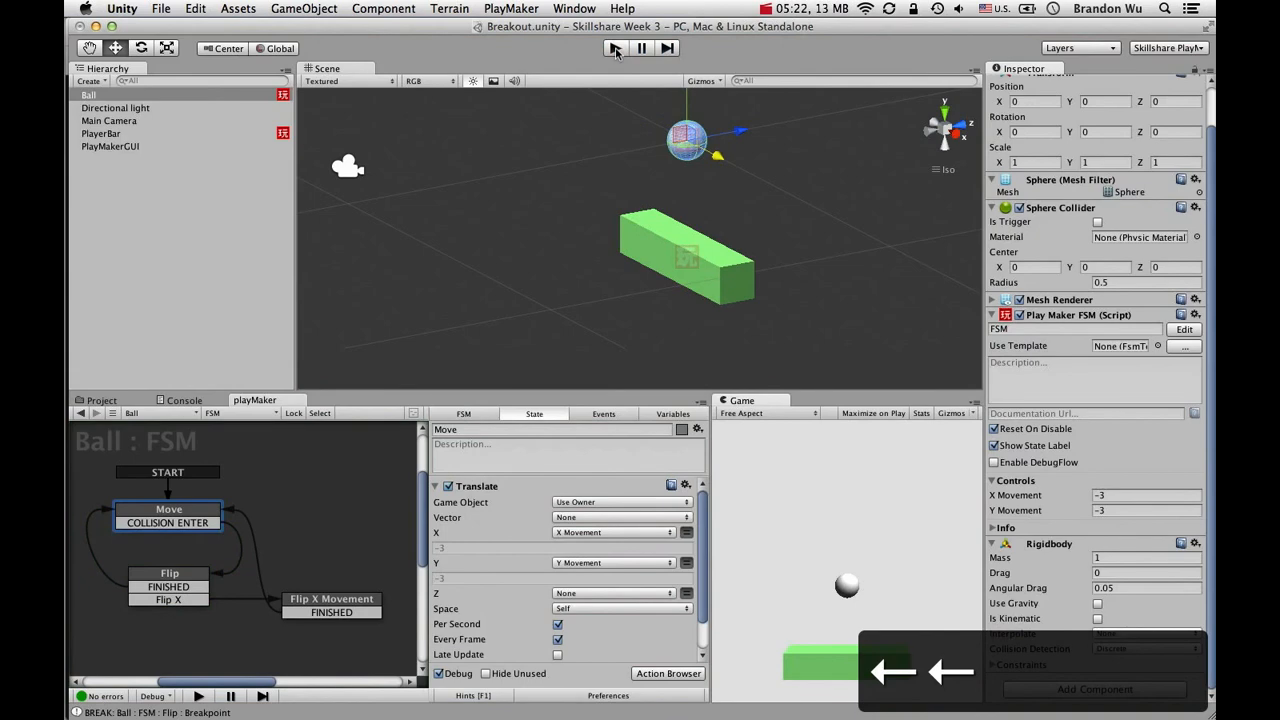
pyautogui.click(615, 49)
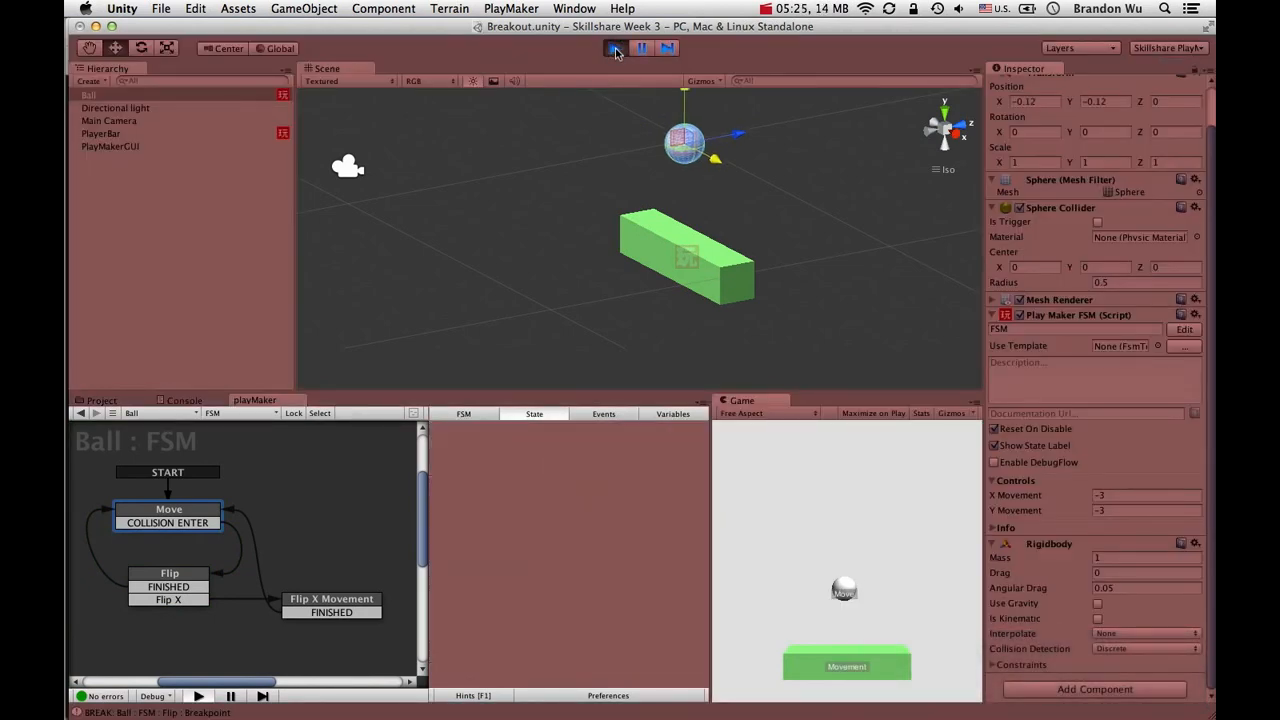
pyautogui.press('Left')
pyautogui.press('Left')
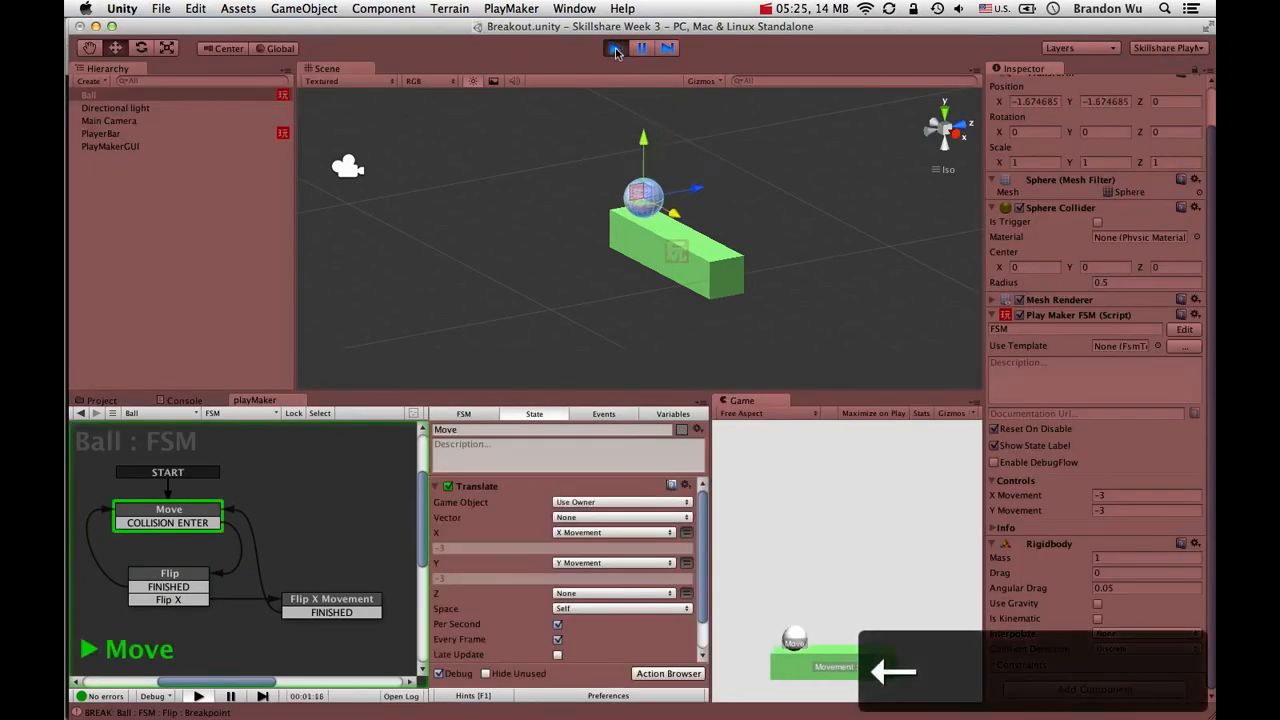
pyautogui.press('Right')
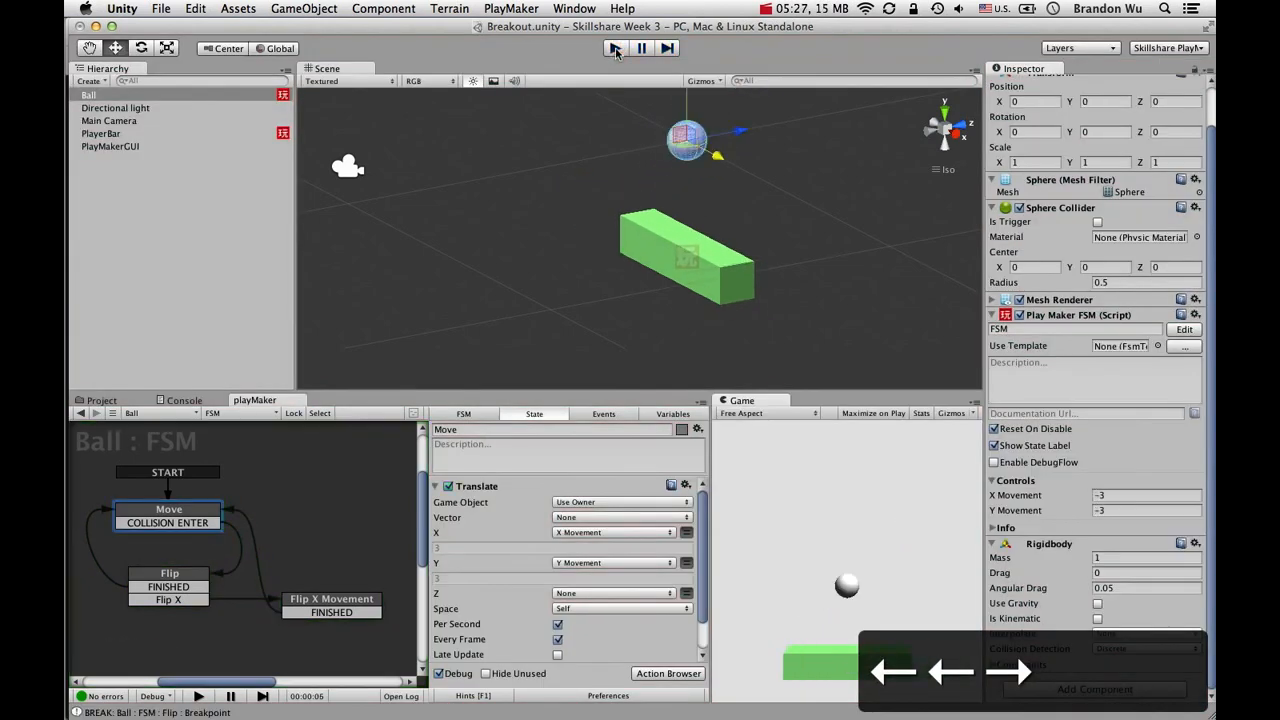
pyautogui.click(615, 49)
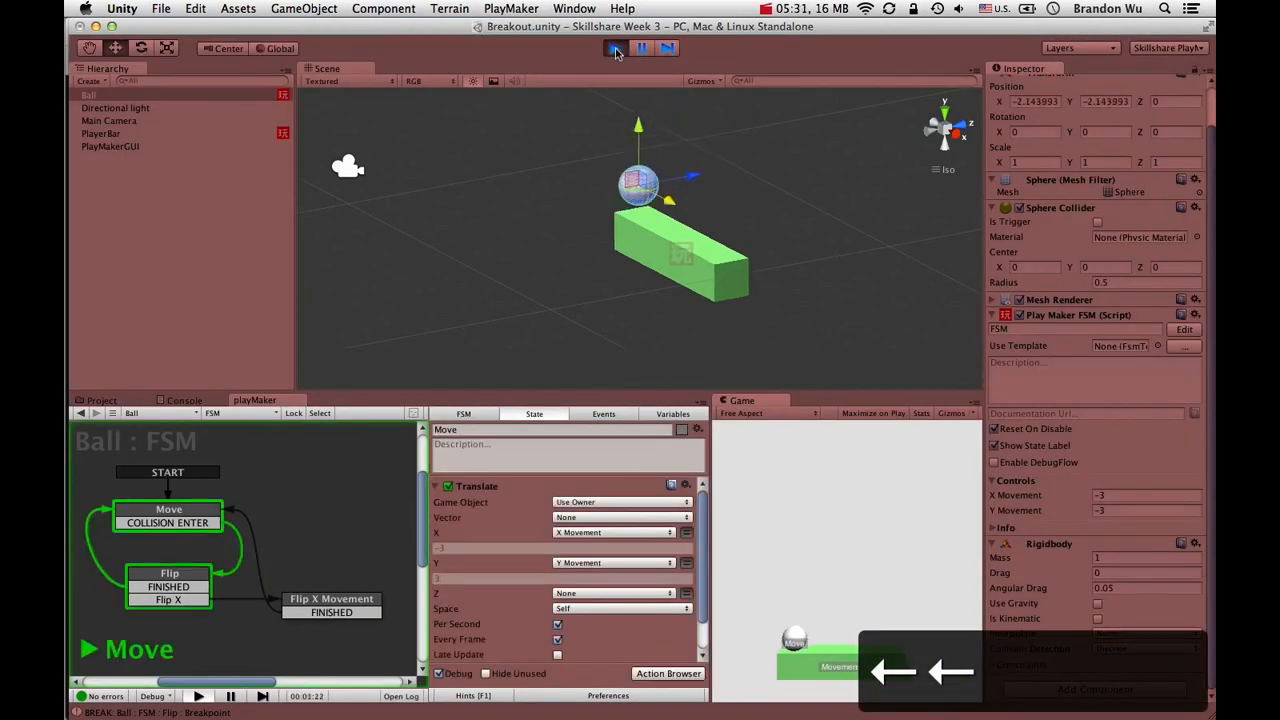
pyautogui.press('Left')
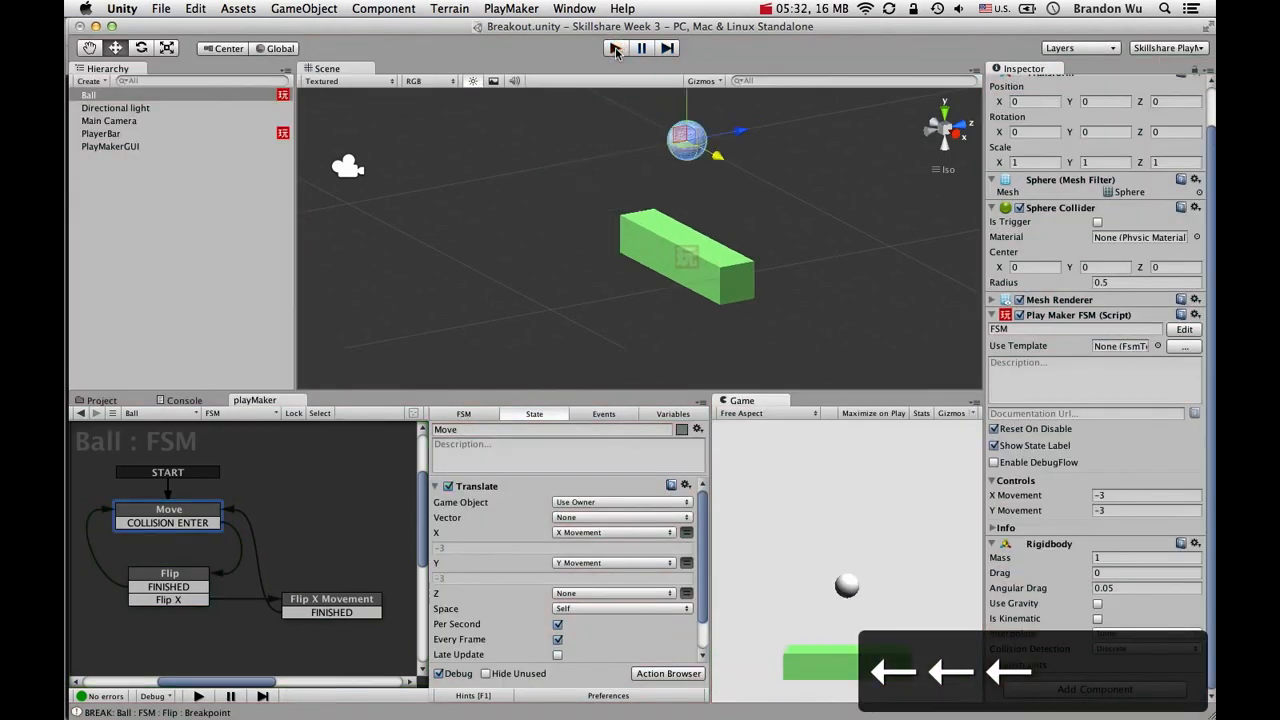
# Start and stop the game repeatedly without moving the player bar, comparing the ball's bounce direction and FSM path in each run.
pyautogui.click(615, 49)
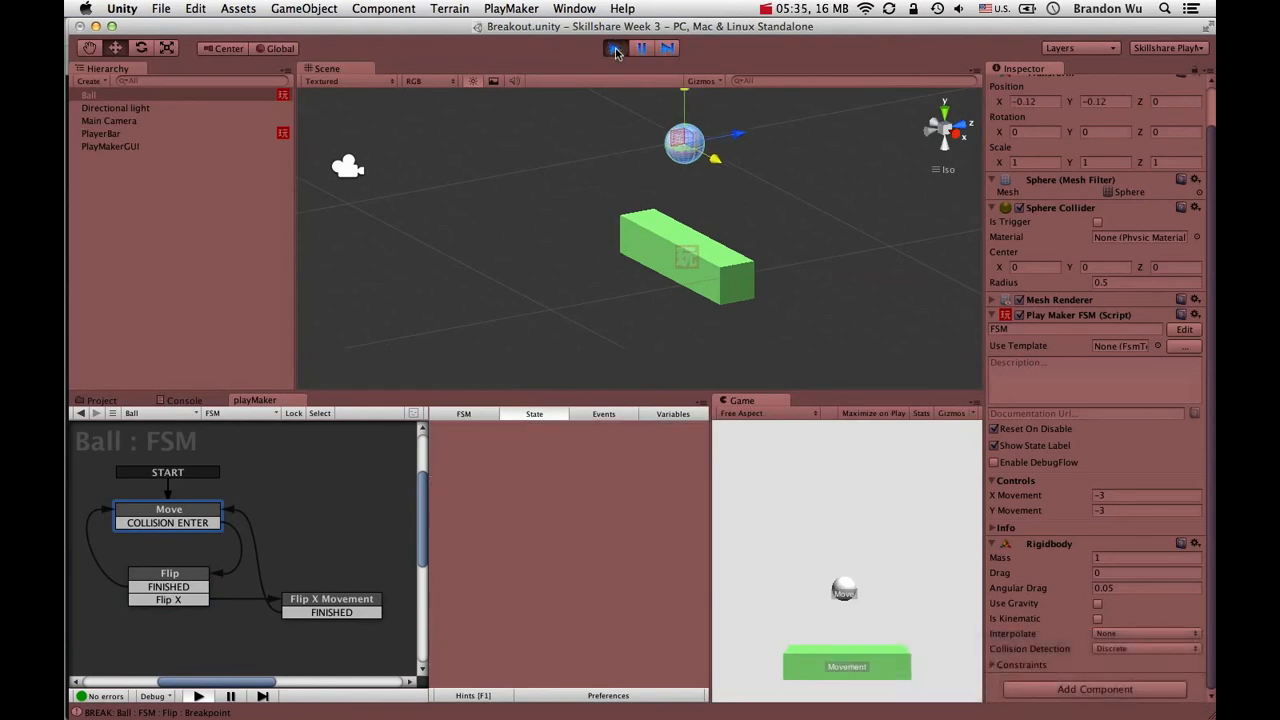
pyautogui.click(615, 49)
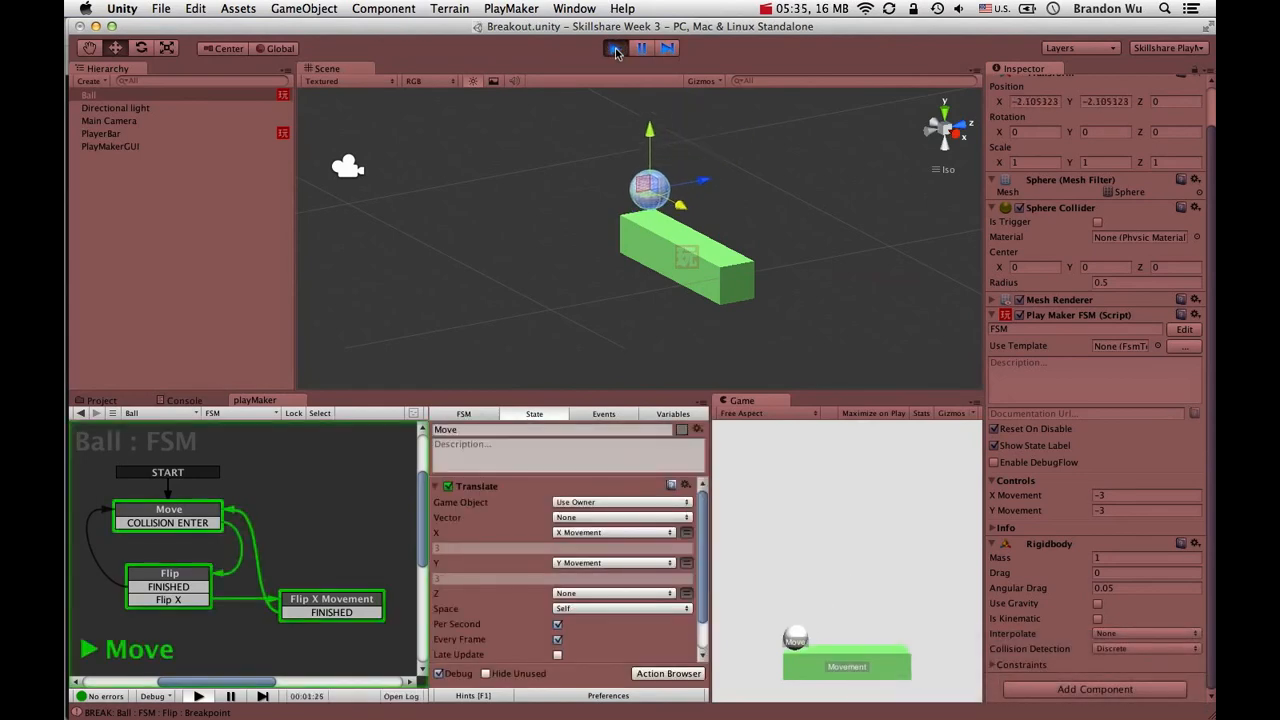
pyautogui.click(615, 49)
pyautogui.click(615, 49)
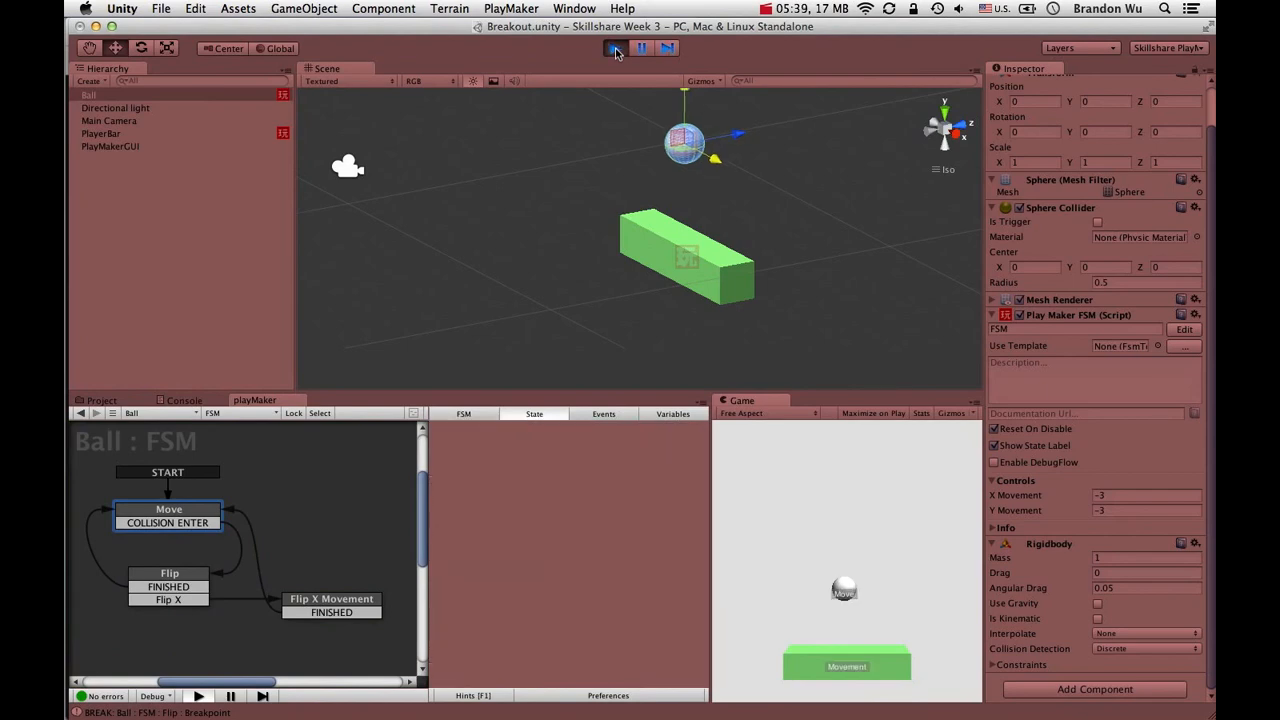
pyautogui.click(615, 49)
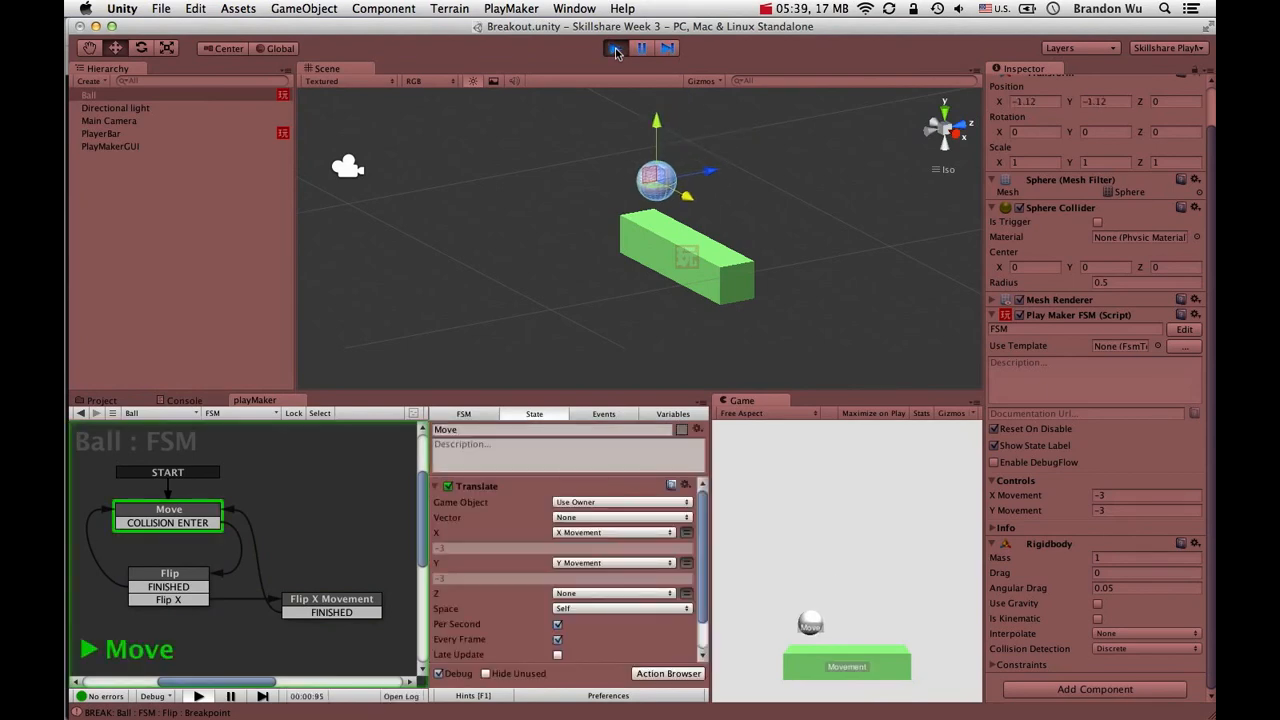
pyautogui.click(615, 49)
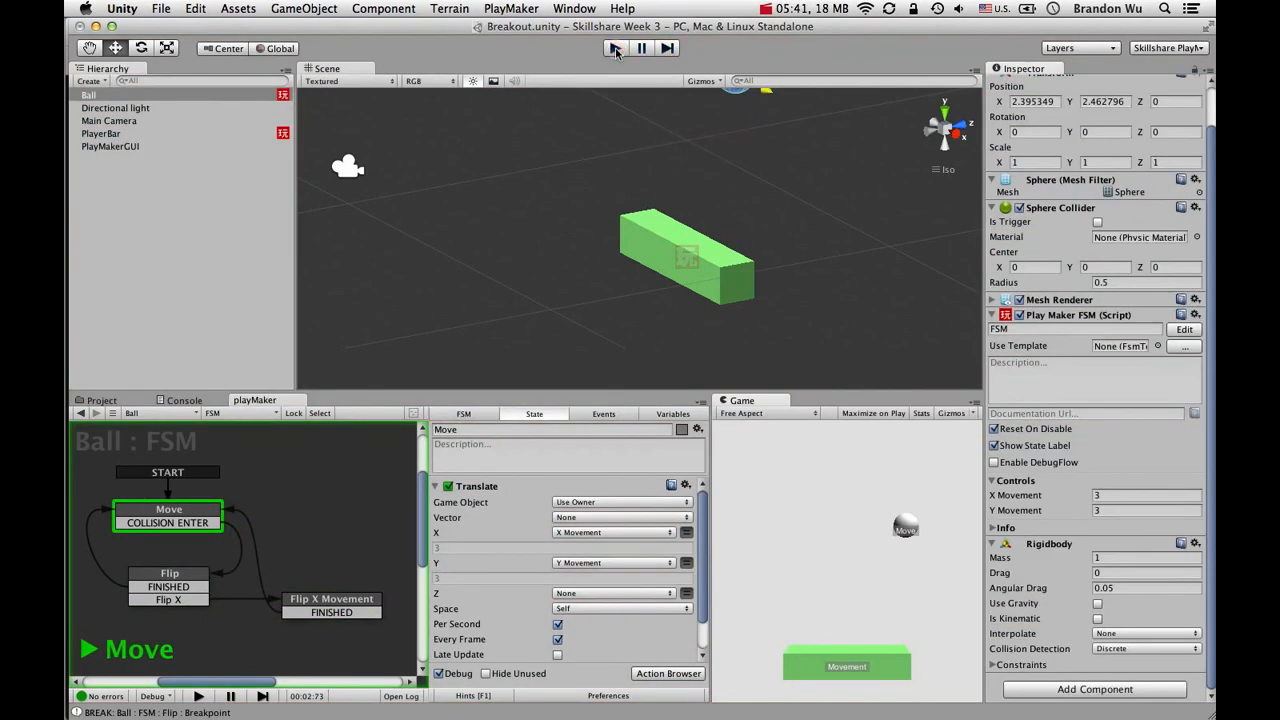
pyautogui.click(615, 49)
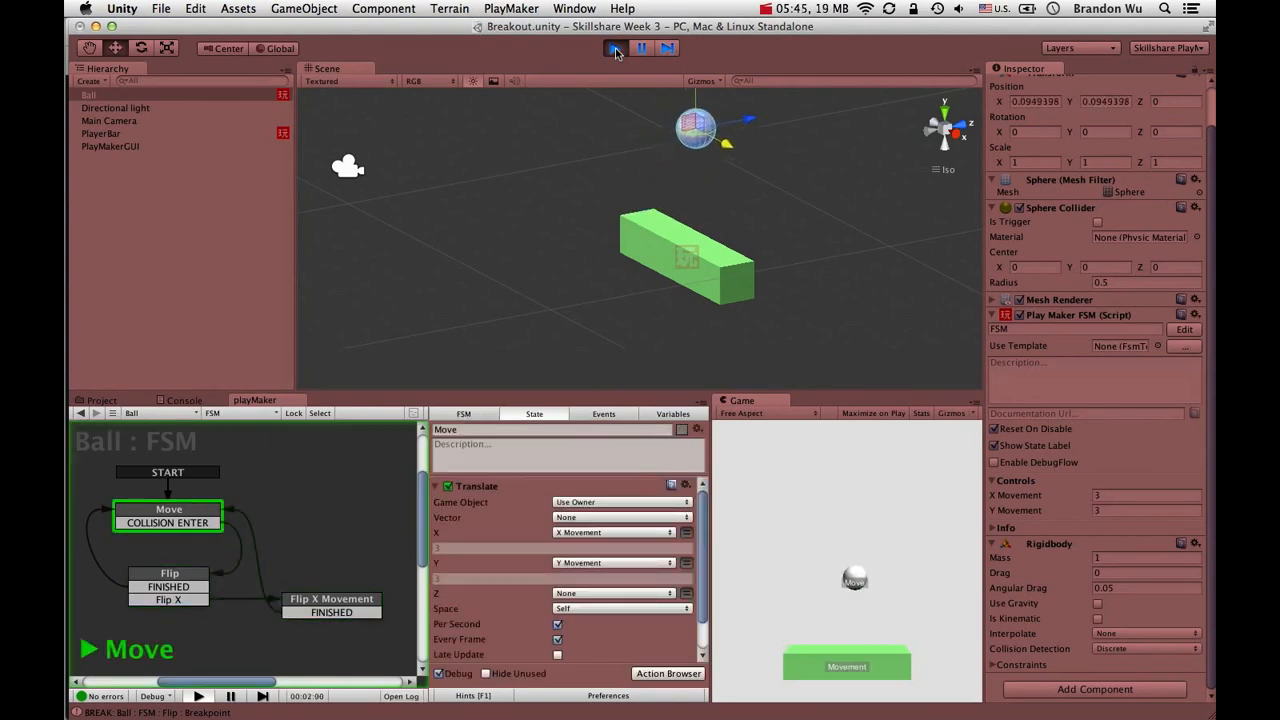
pyautogui.click(615, 49)
pyautogui.click(615, 49)
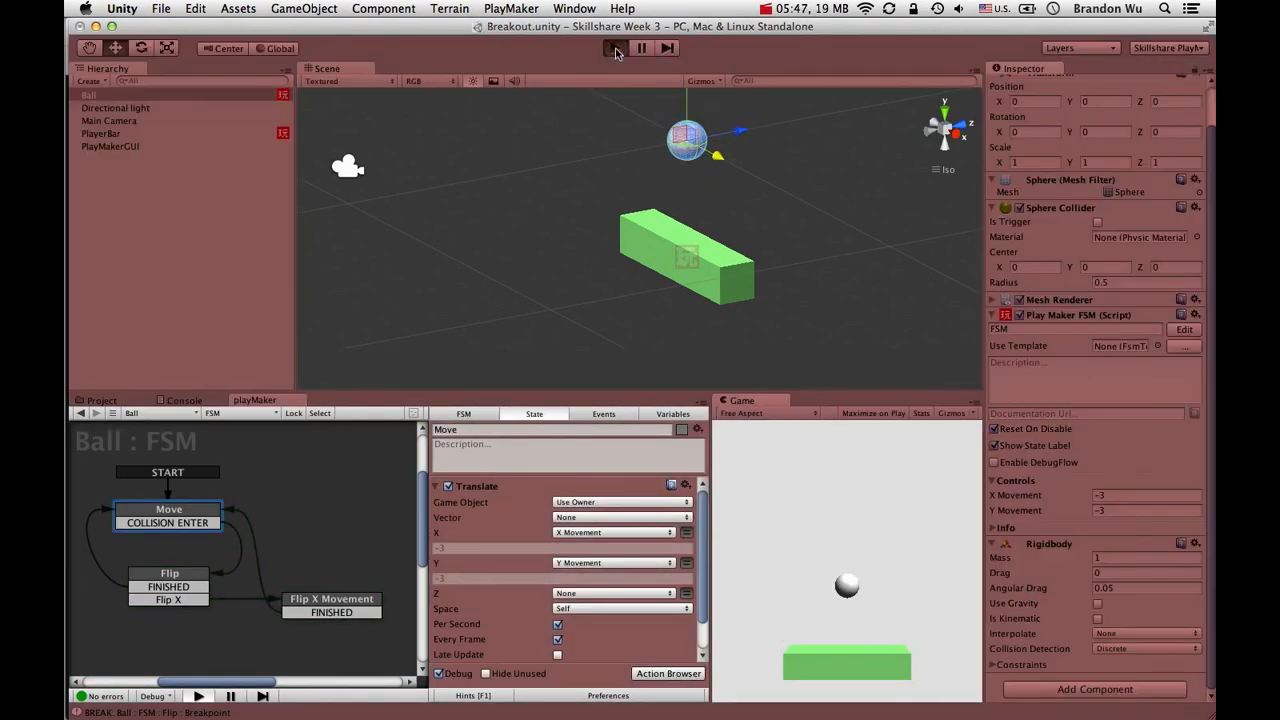
pyautogui.click(615, 49)
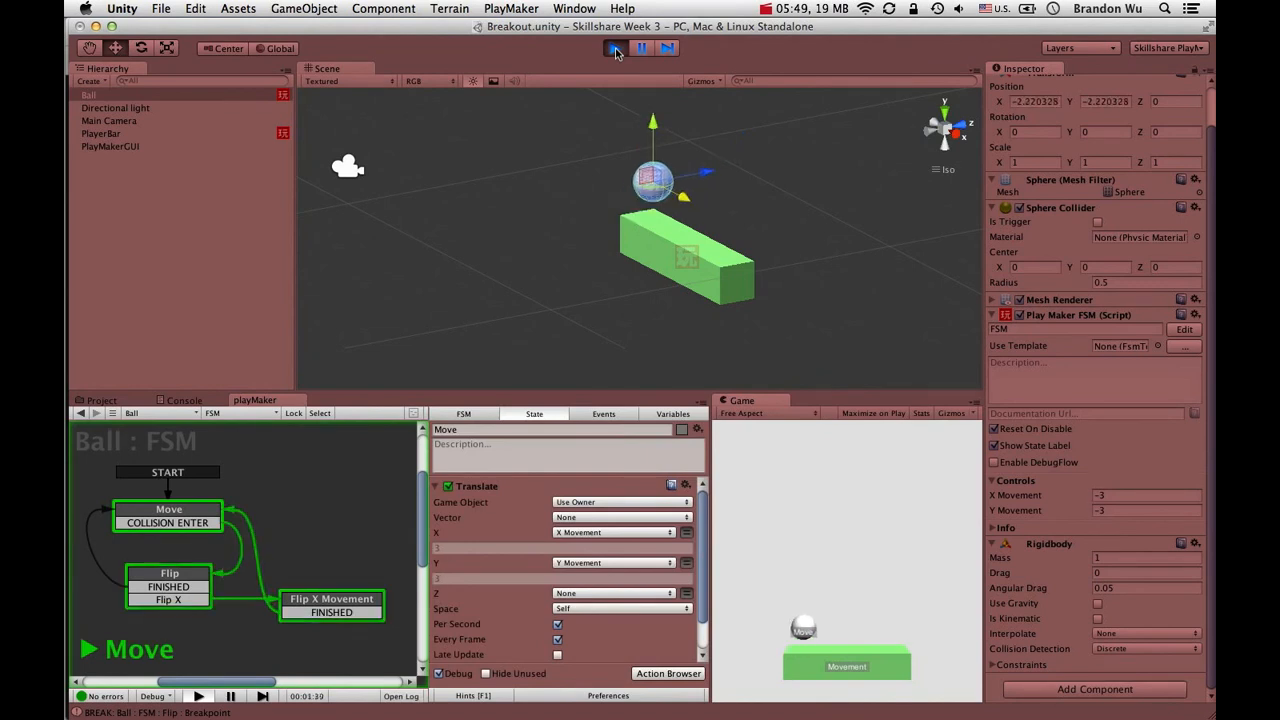
pyautogui.click(615, 49)
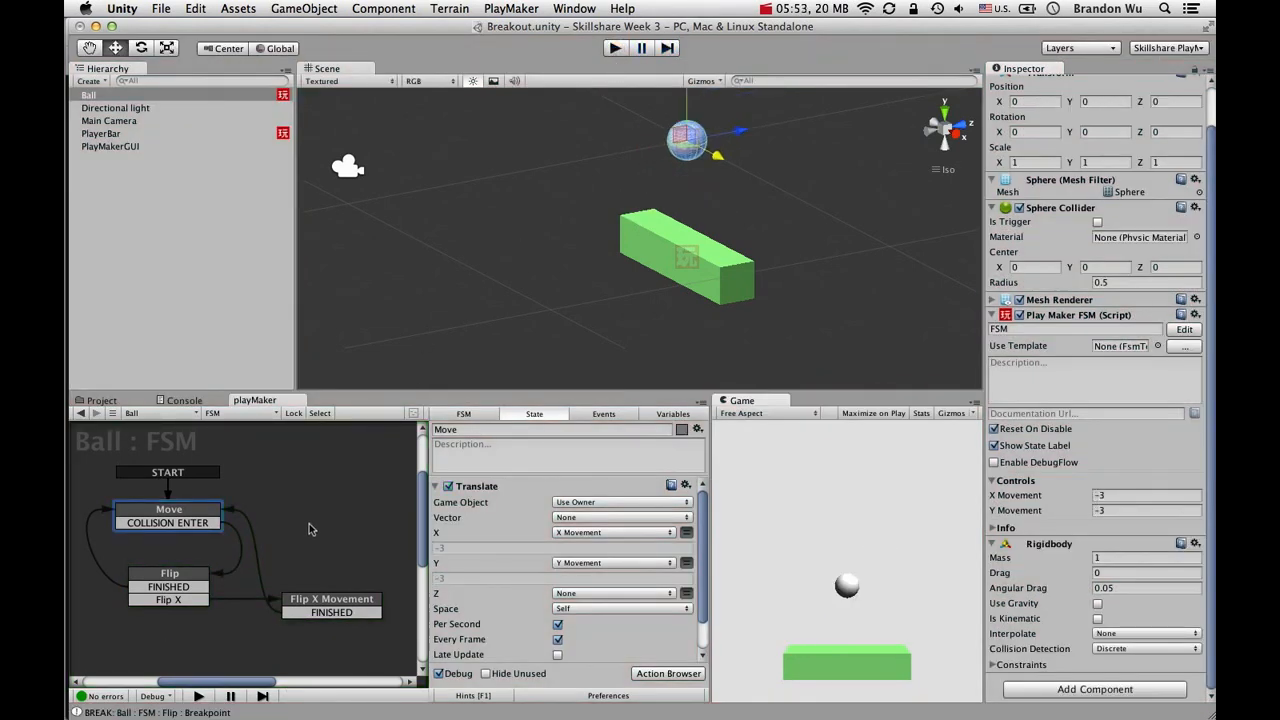
# Run the game with the player bar moved left, pause it after the bounce, and set the Ball's Y Movement to -3.
pyautogui.click(615, 48)
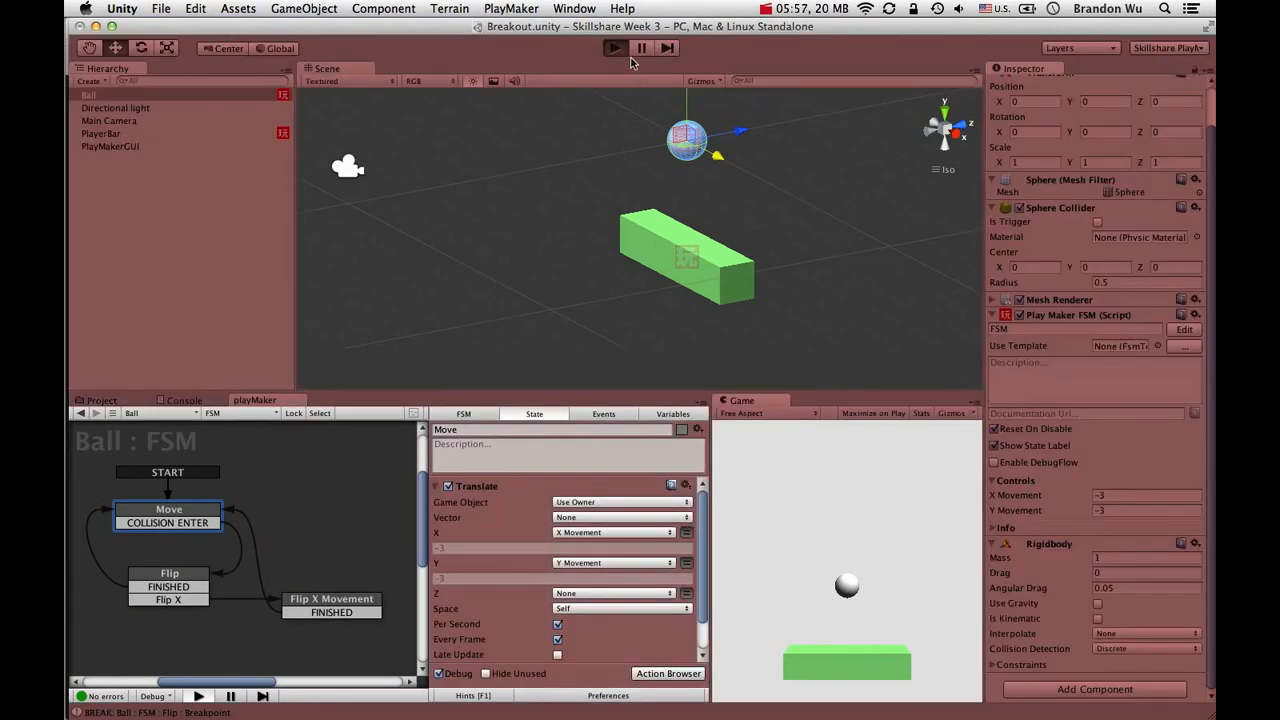
pyautogui.press('Left')
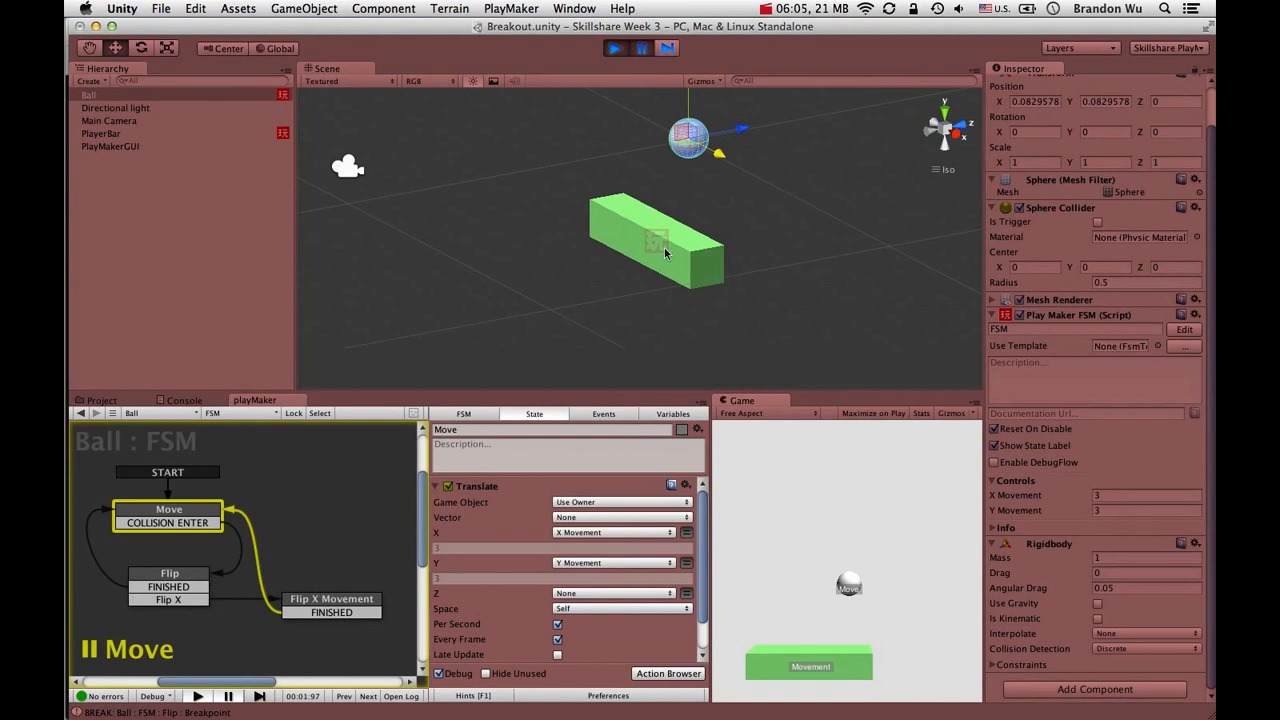
pyautogui.click(1120, 511)
pyautogui.press('Left')
pyautogui.write('-')
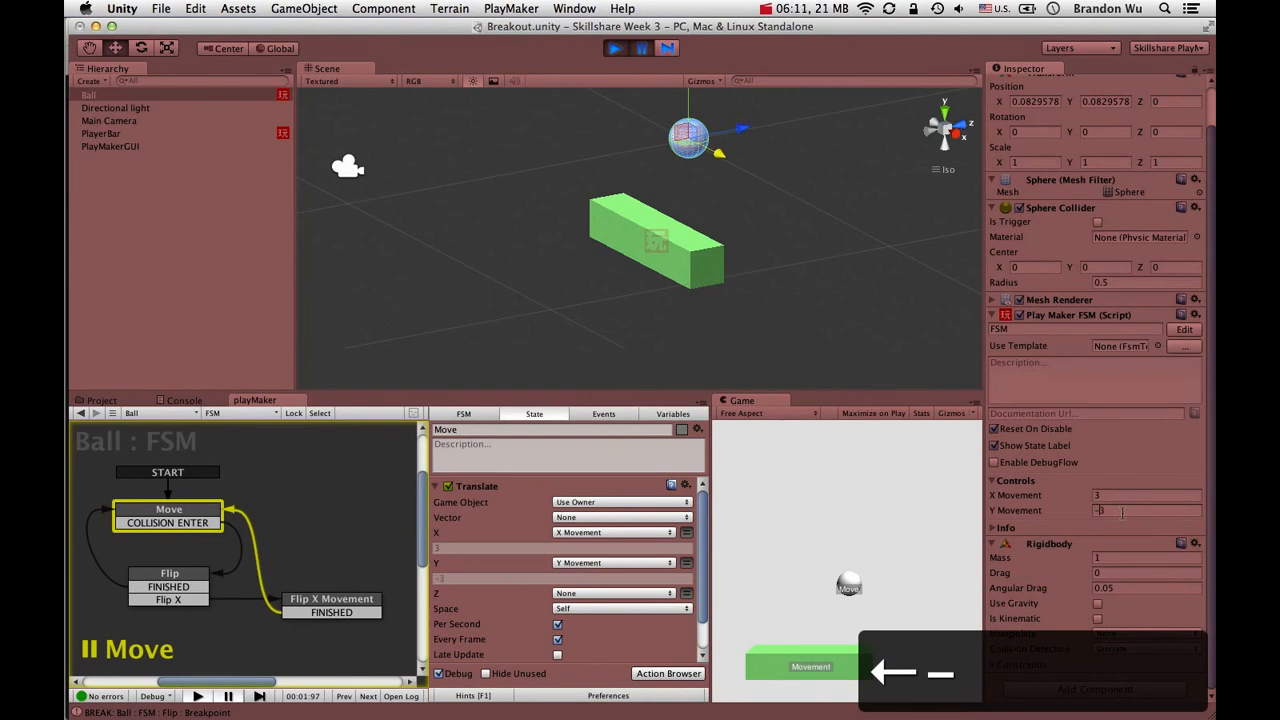
pyautogui.press('Return')
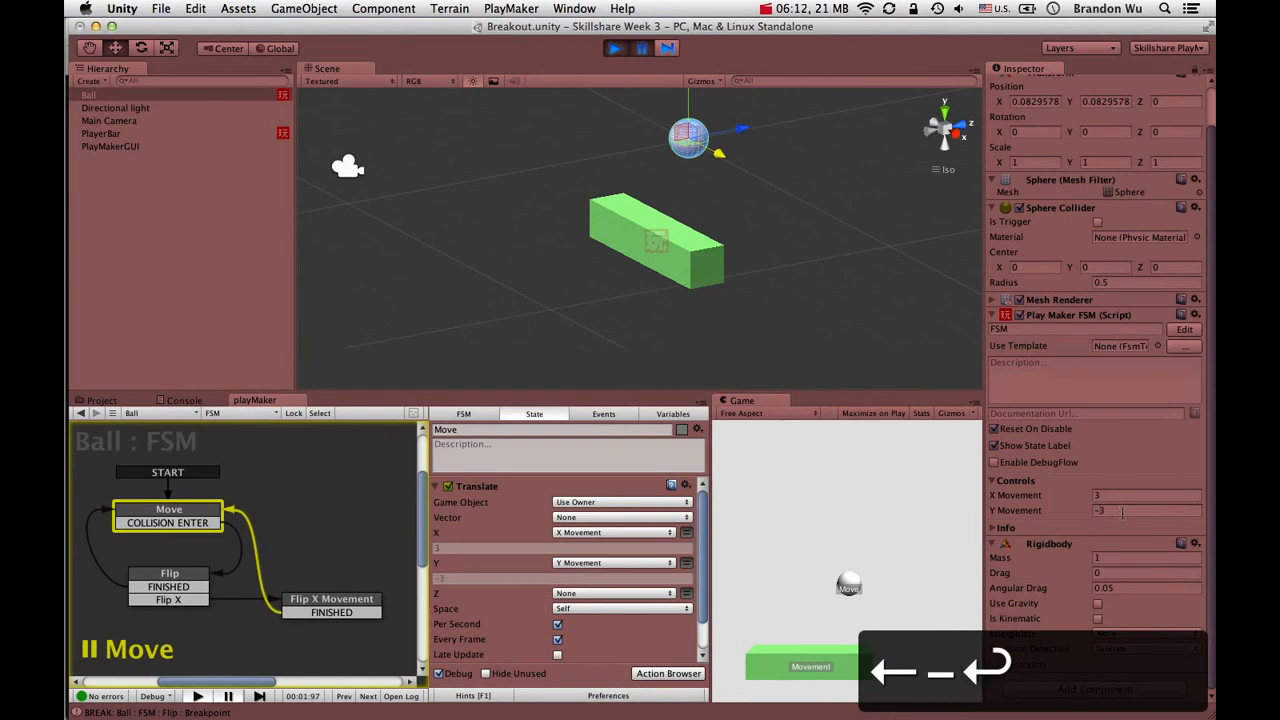
# Resume the paused game until the ball's next bounce halts it, and set the Ball's Y Movement to -3 again.
pyautogui.click(644, 50)
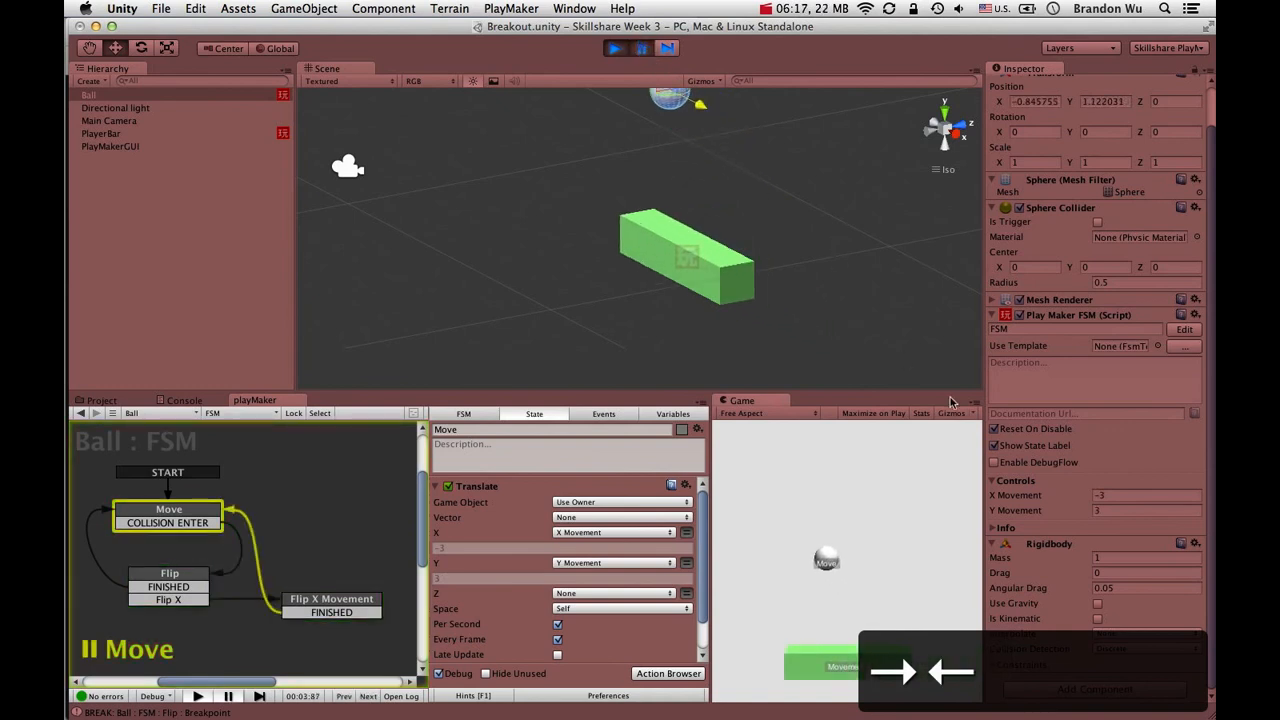
pyautogui.click(1096, 510)
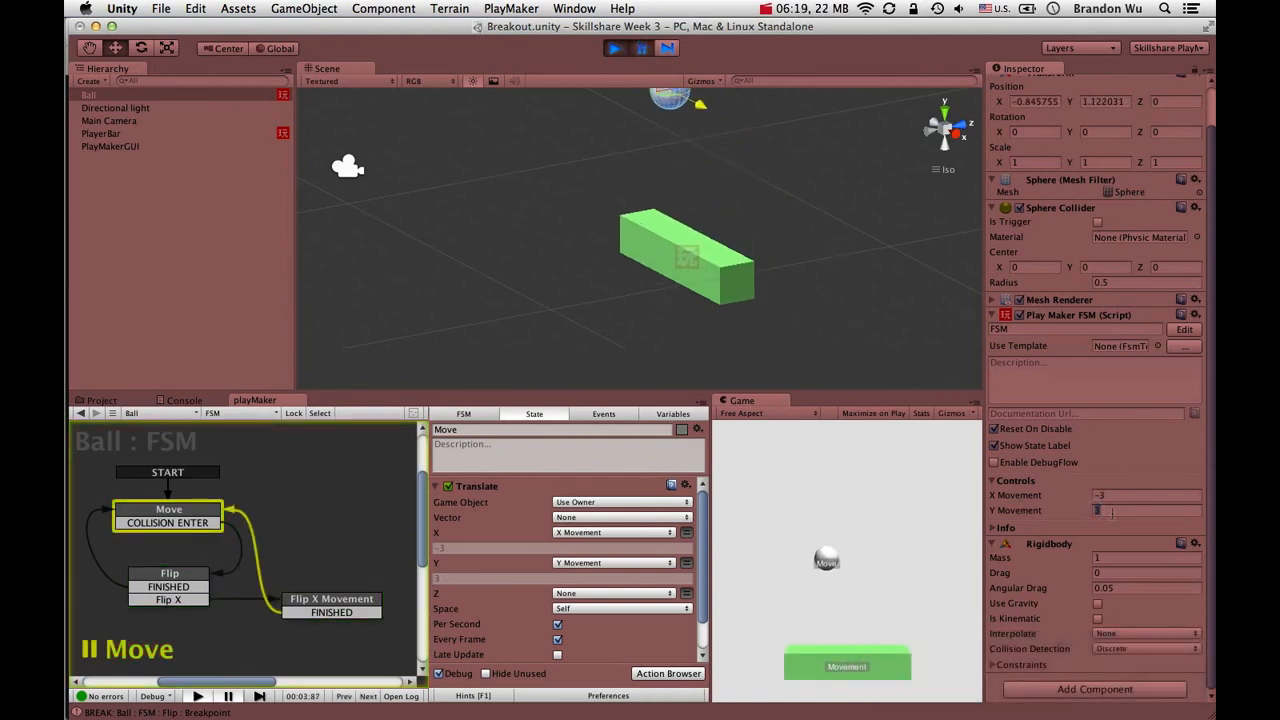
pyautogui.press('Left')
pyautogui.write('-')
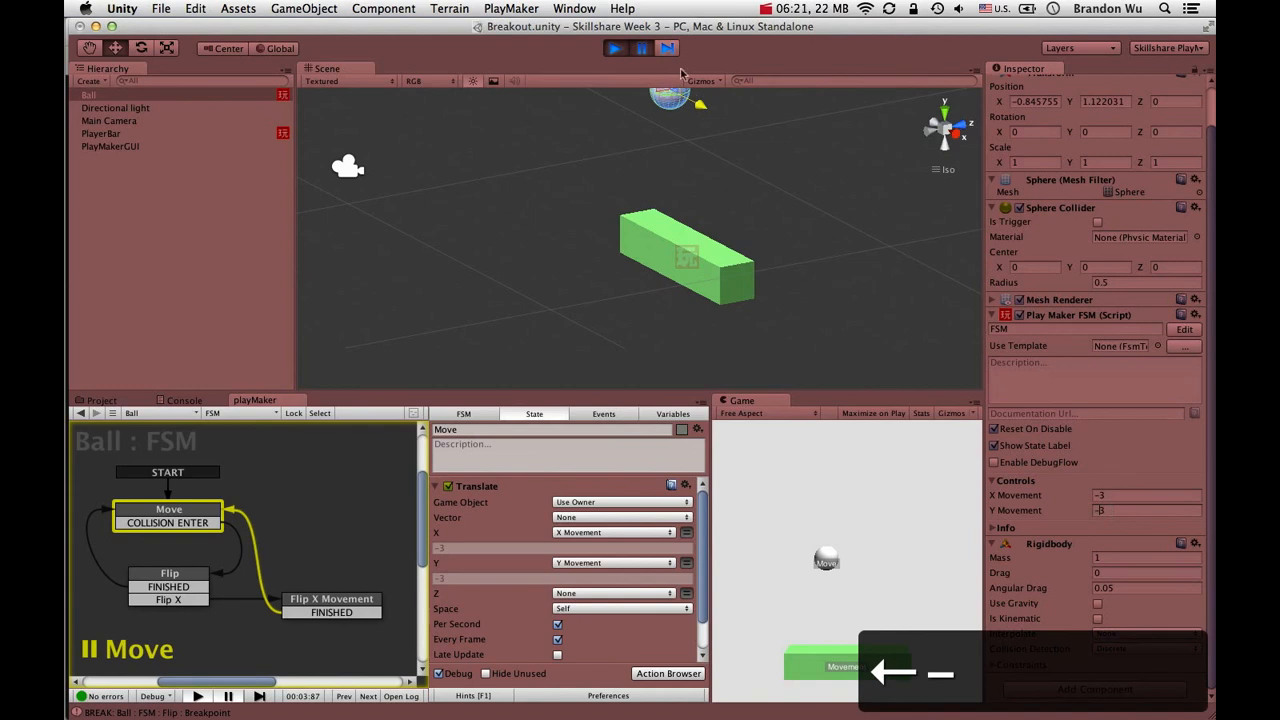
# Continue the game, steering the player bar left under the ball and back right, and reset the Ball's Y Movement to -3 after the bounce.
pyautogui.click(650, 52)
pyautogui.press('Left')
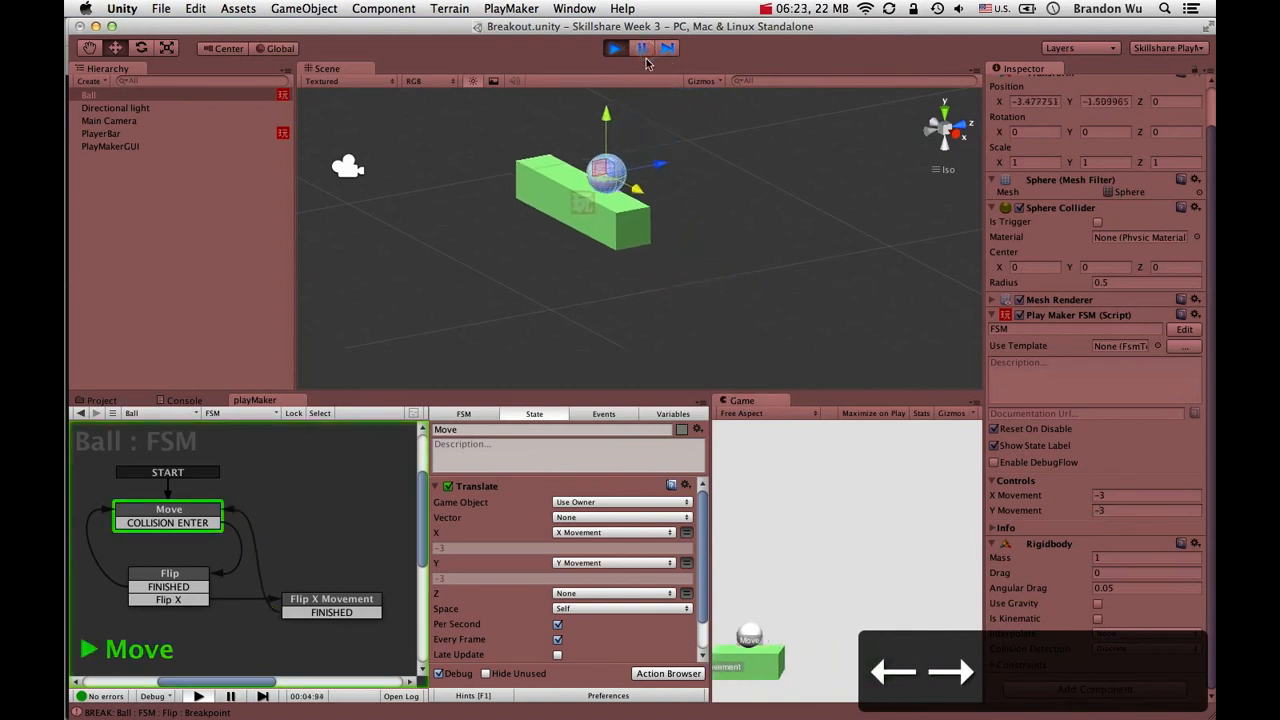
pyautogui.press('Right')
pyautogui.press('Right')
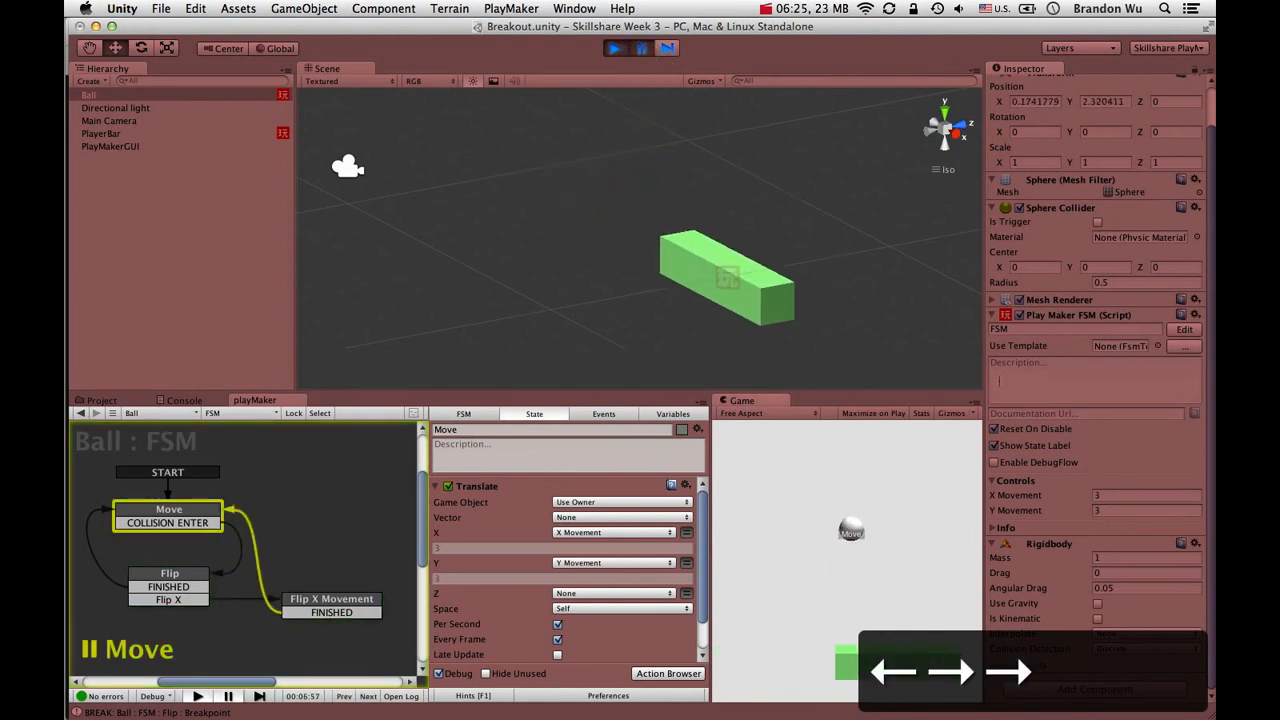
pyautogui.click(1097, 512)
pyautogui.write('-')
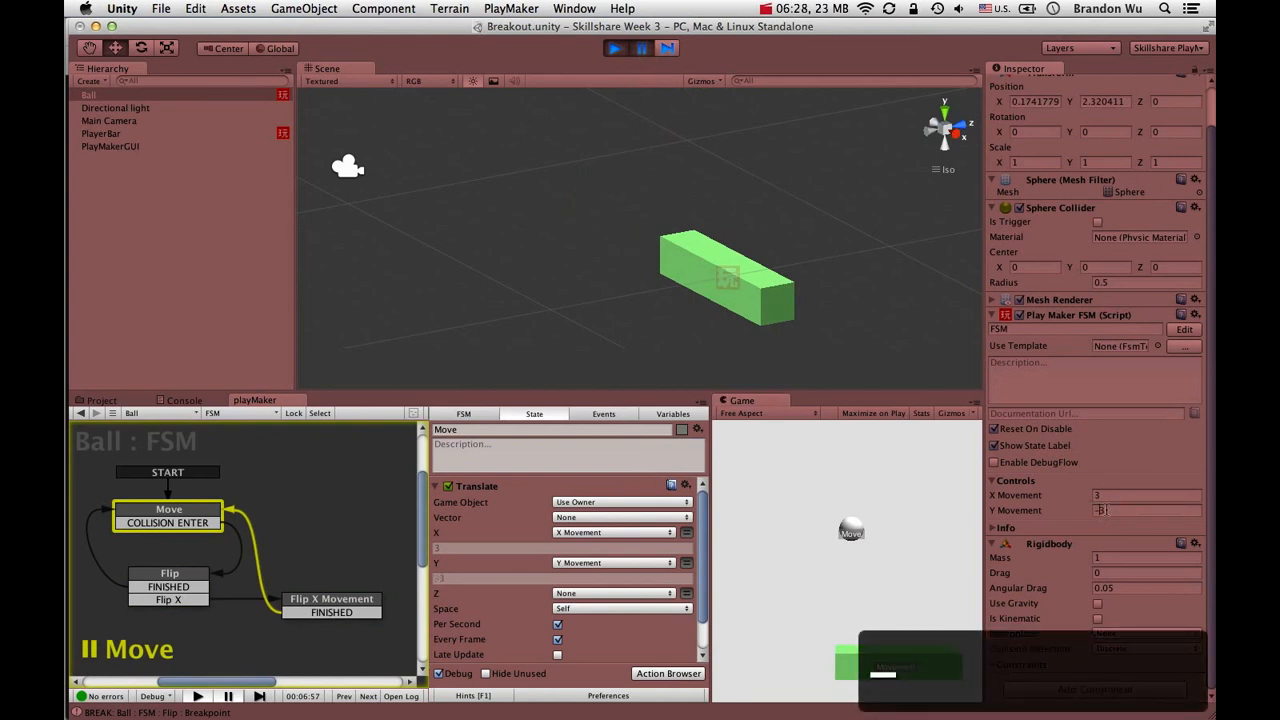
pyautogui.press('Return')
# Resume play, move the player bar right to catch the ball, watch the bounce and stop the game.
pyautogui.click(642, 50)
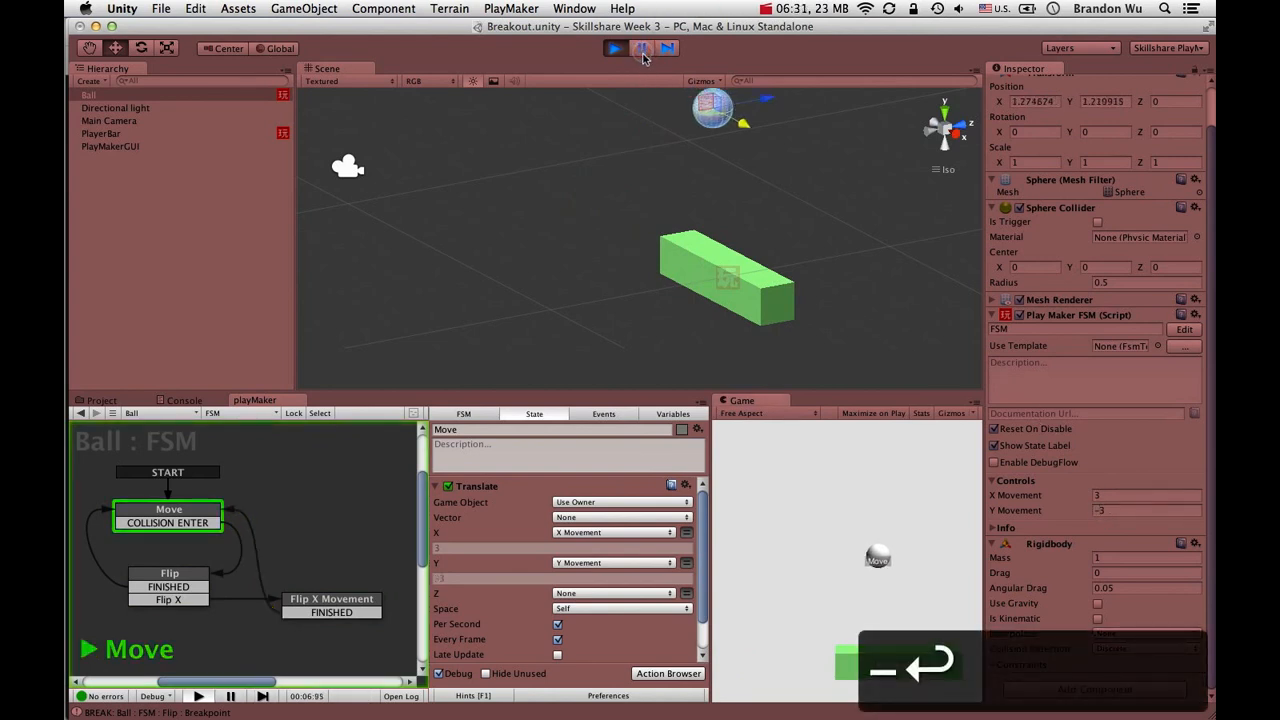
pyautogui.press('Right')
pyautogui.press('Right')
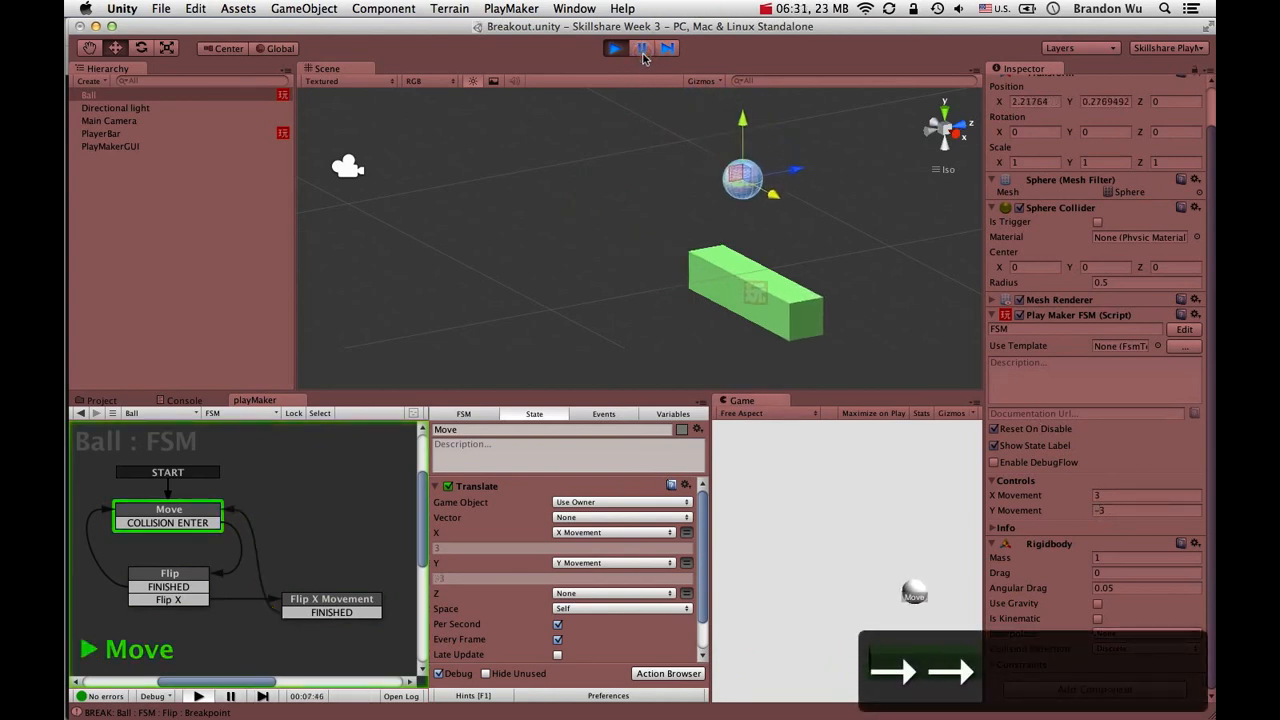
pyautogui.press('Right')
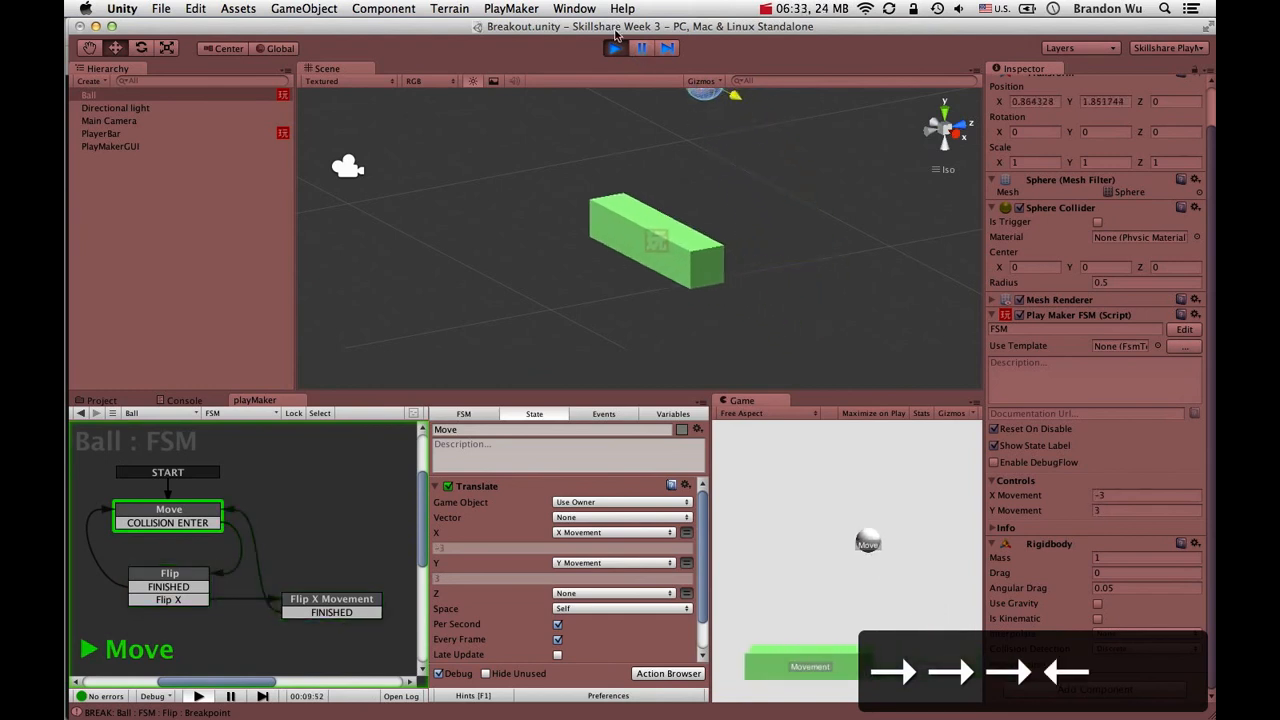
pyautogui.click(615, 48)
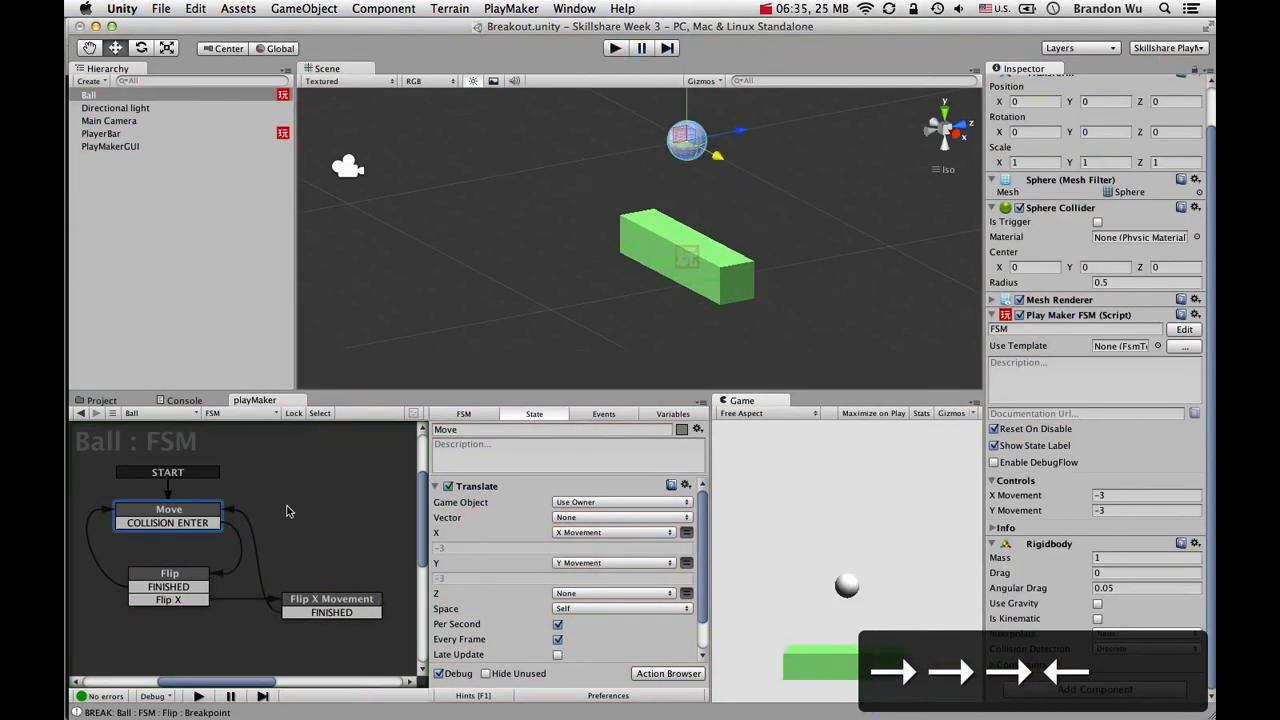